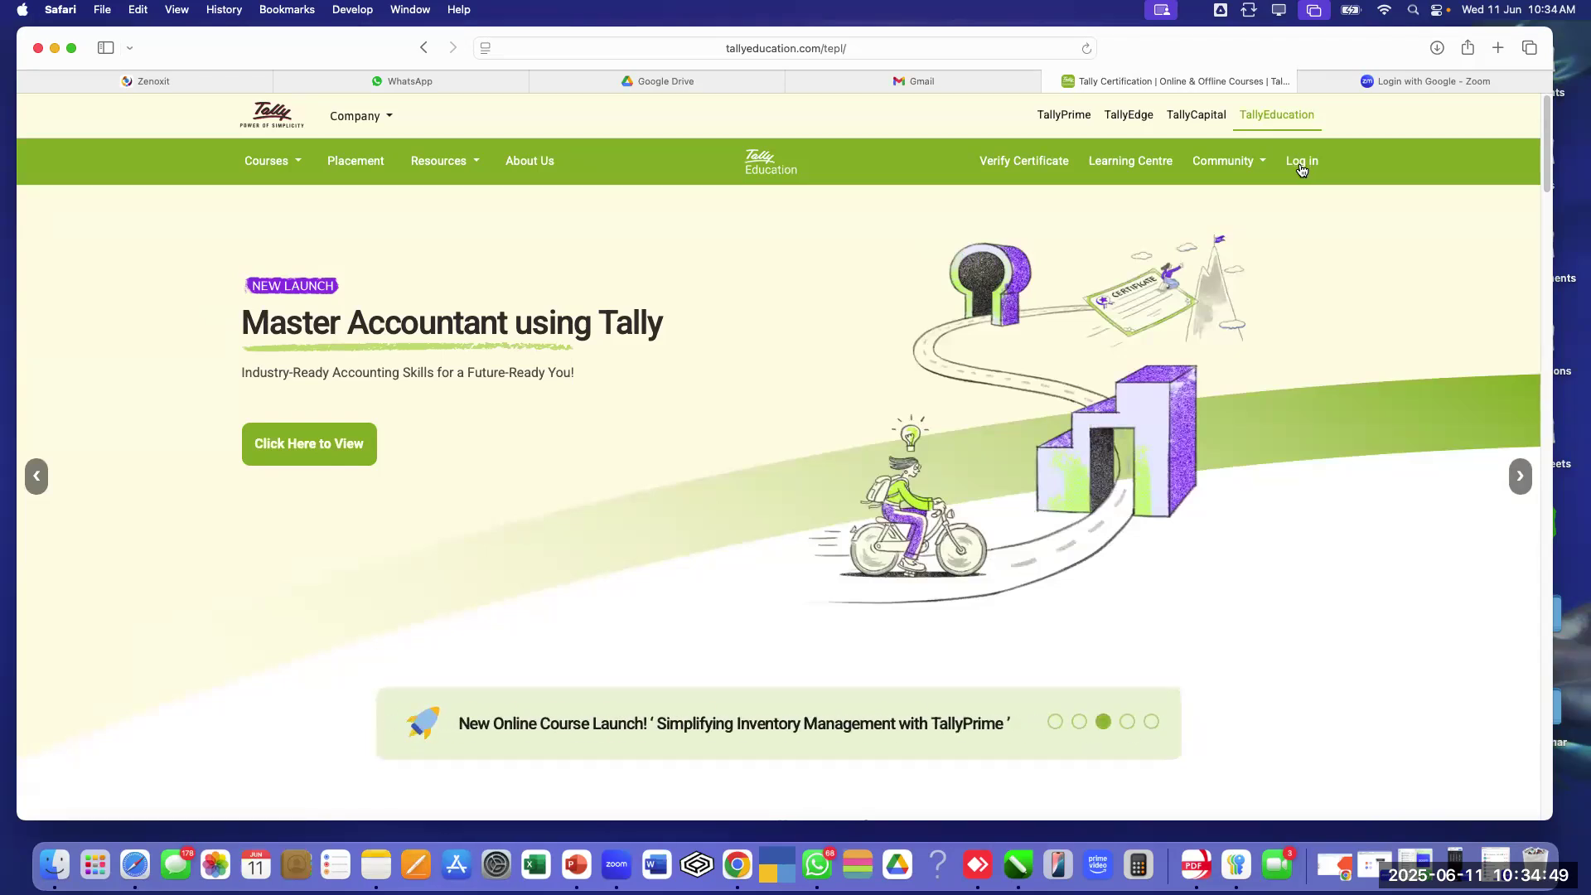
Log in to the partner portal with the saved Safari autofill credential
{"action": "left_click", "coordinate": [1301, 169]}
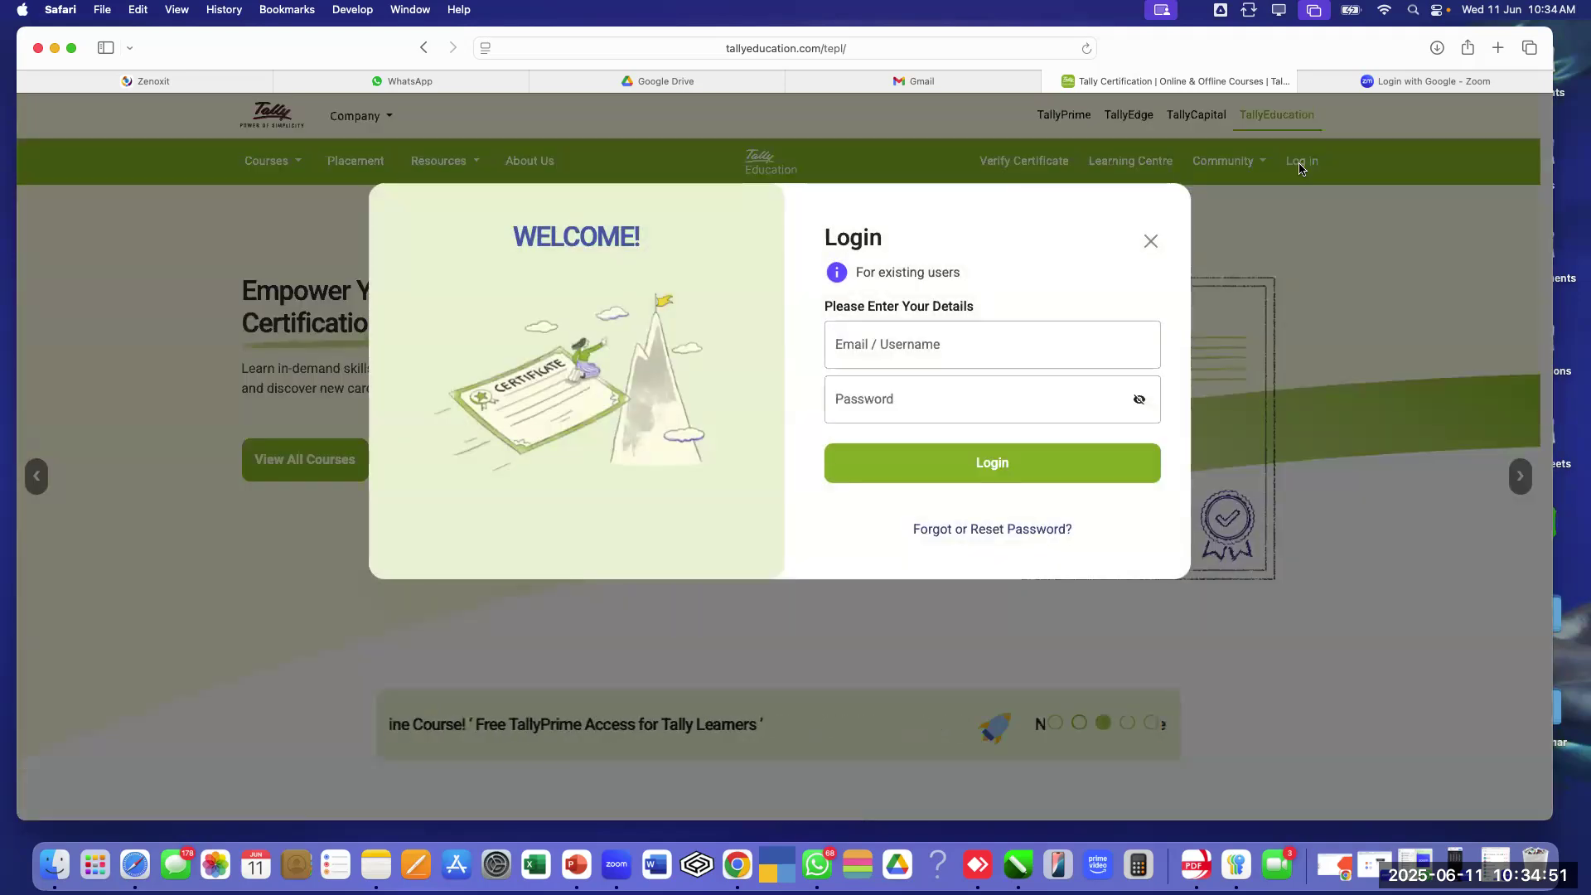
{"action": "left_click", "coordinate": [1015, 354]}
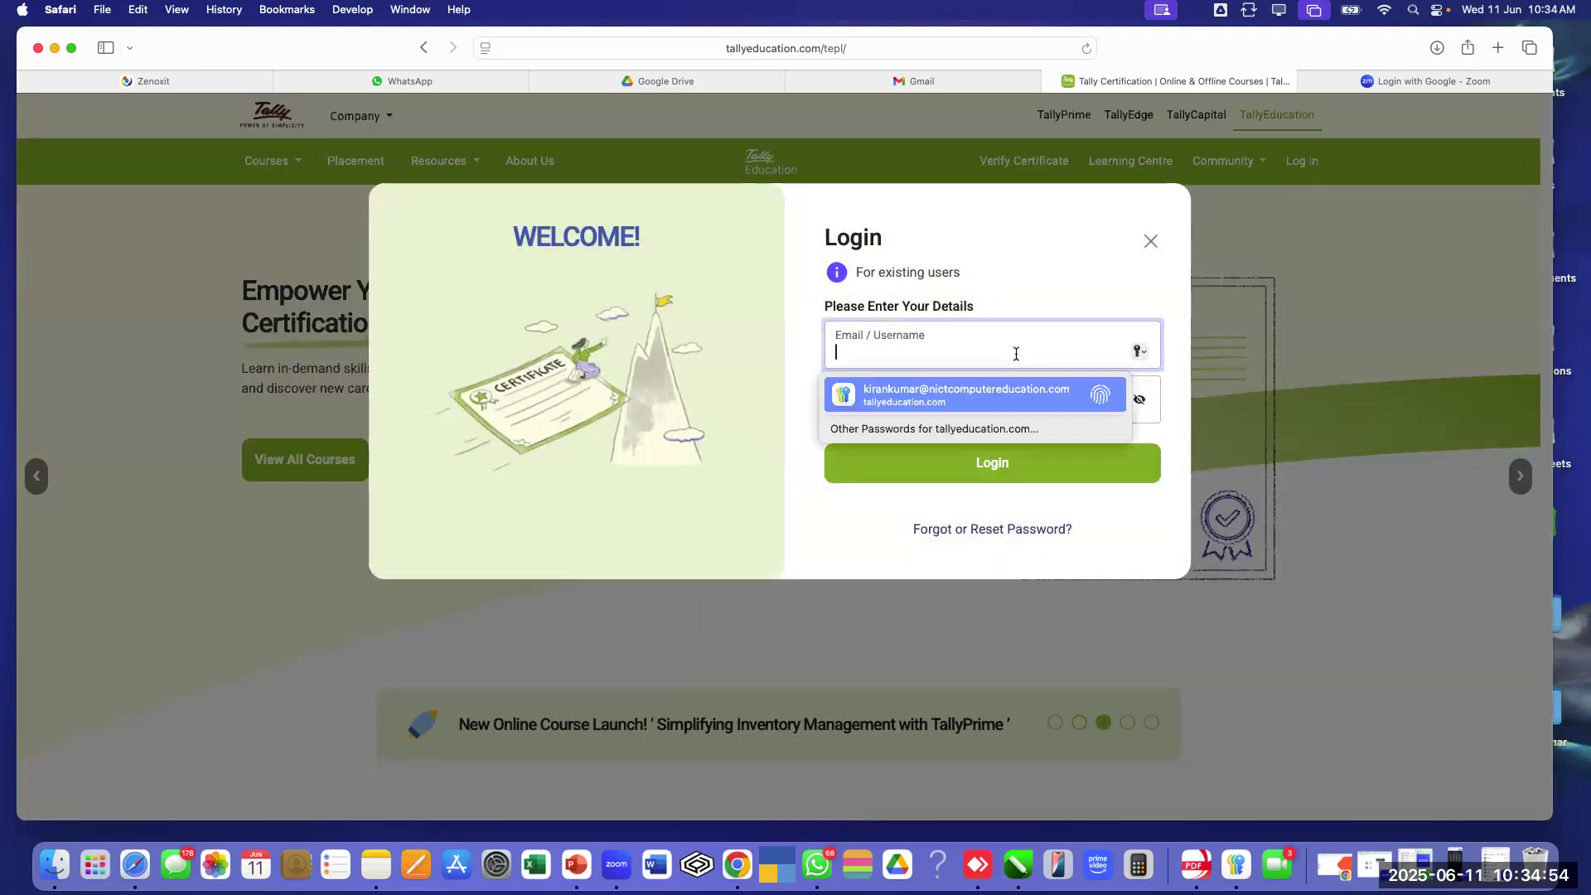
{"action": "left_click", "coordinate": [1018, 396]}
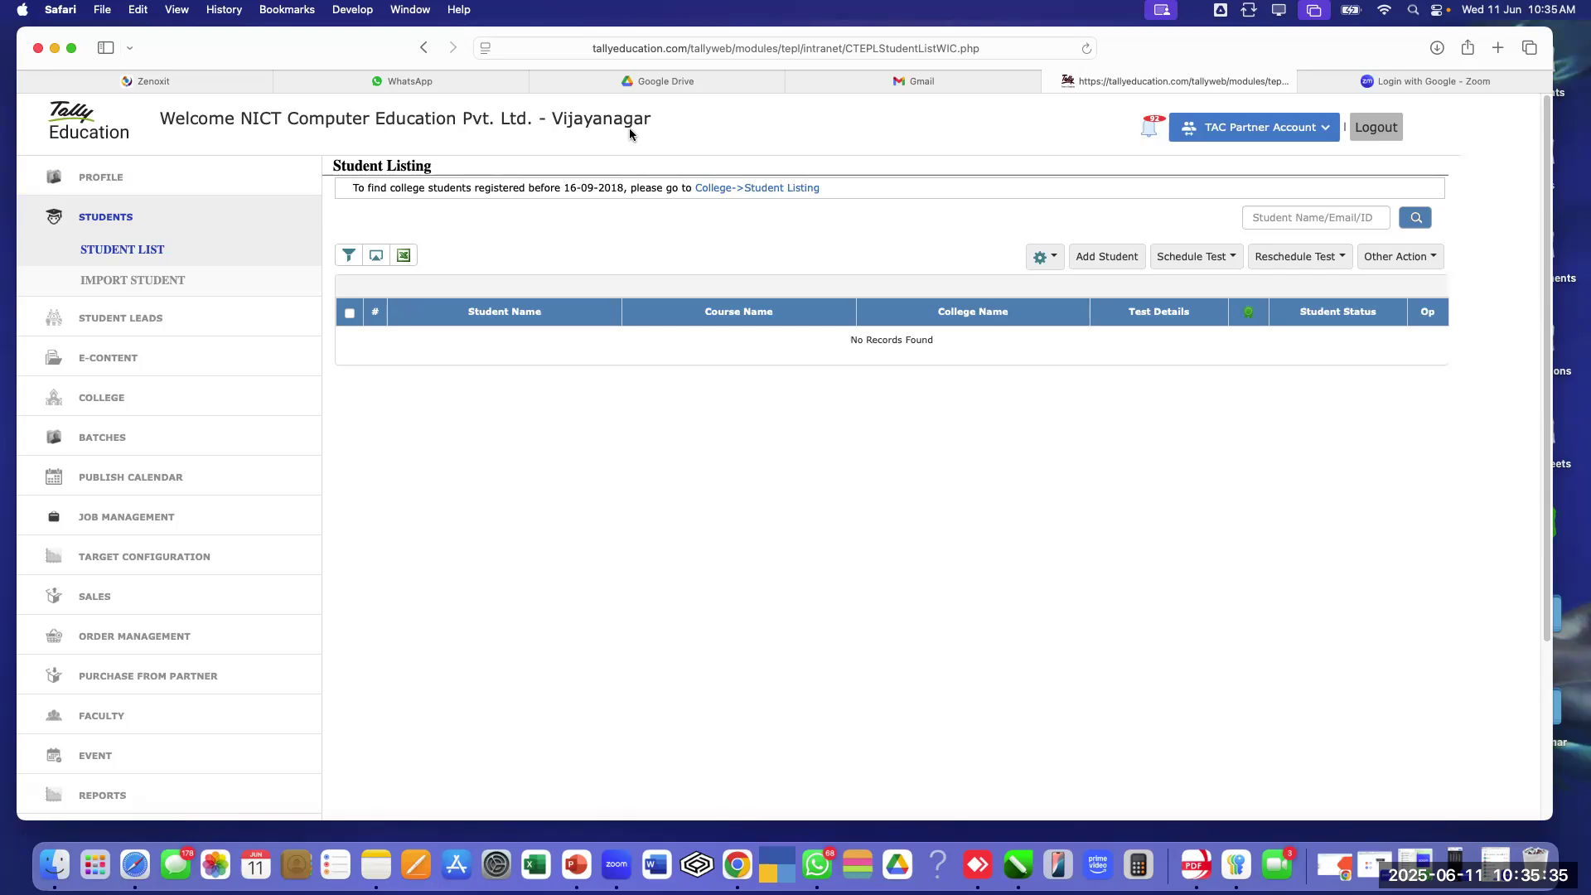
{"action": "scroll", "coordinate": [761, 520], "scroll_direction": "down", "scroll_amount": 3}
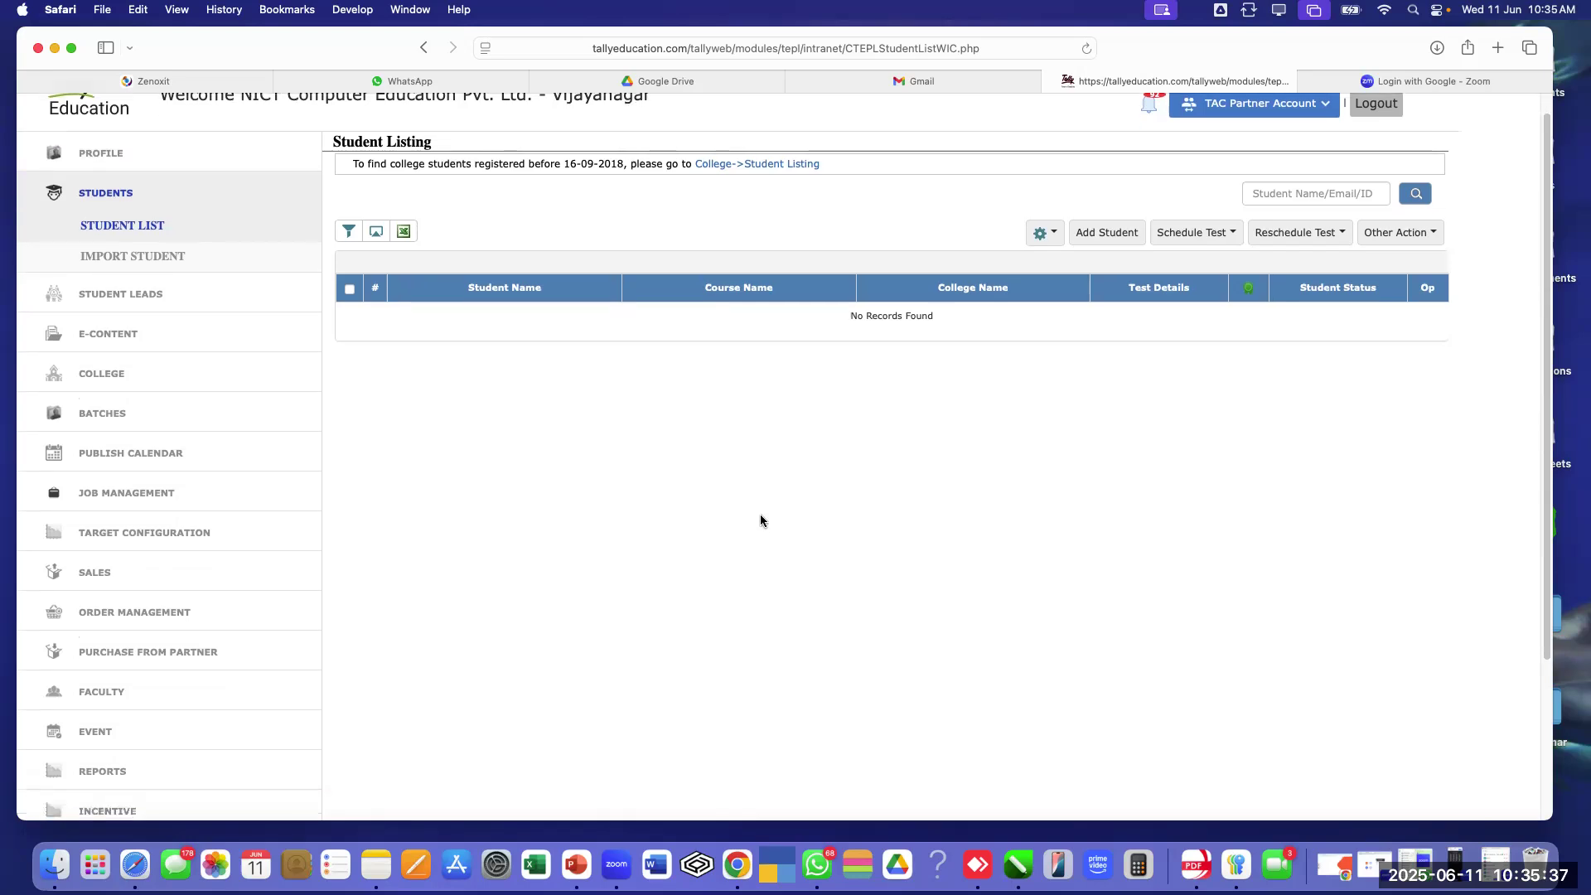
{"action": "scroll", "coordinate": [761, 521], "scroll_direction": "down", "scroll_amount": 2}
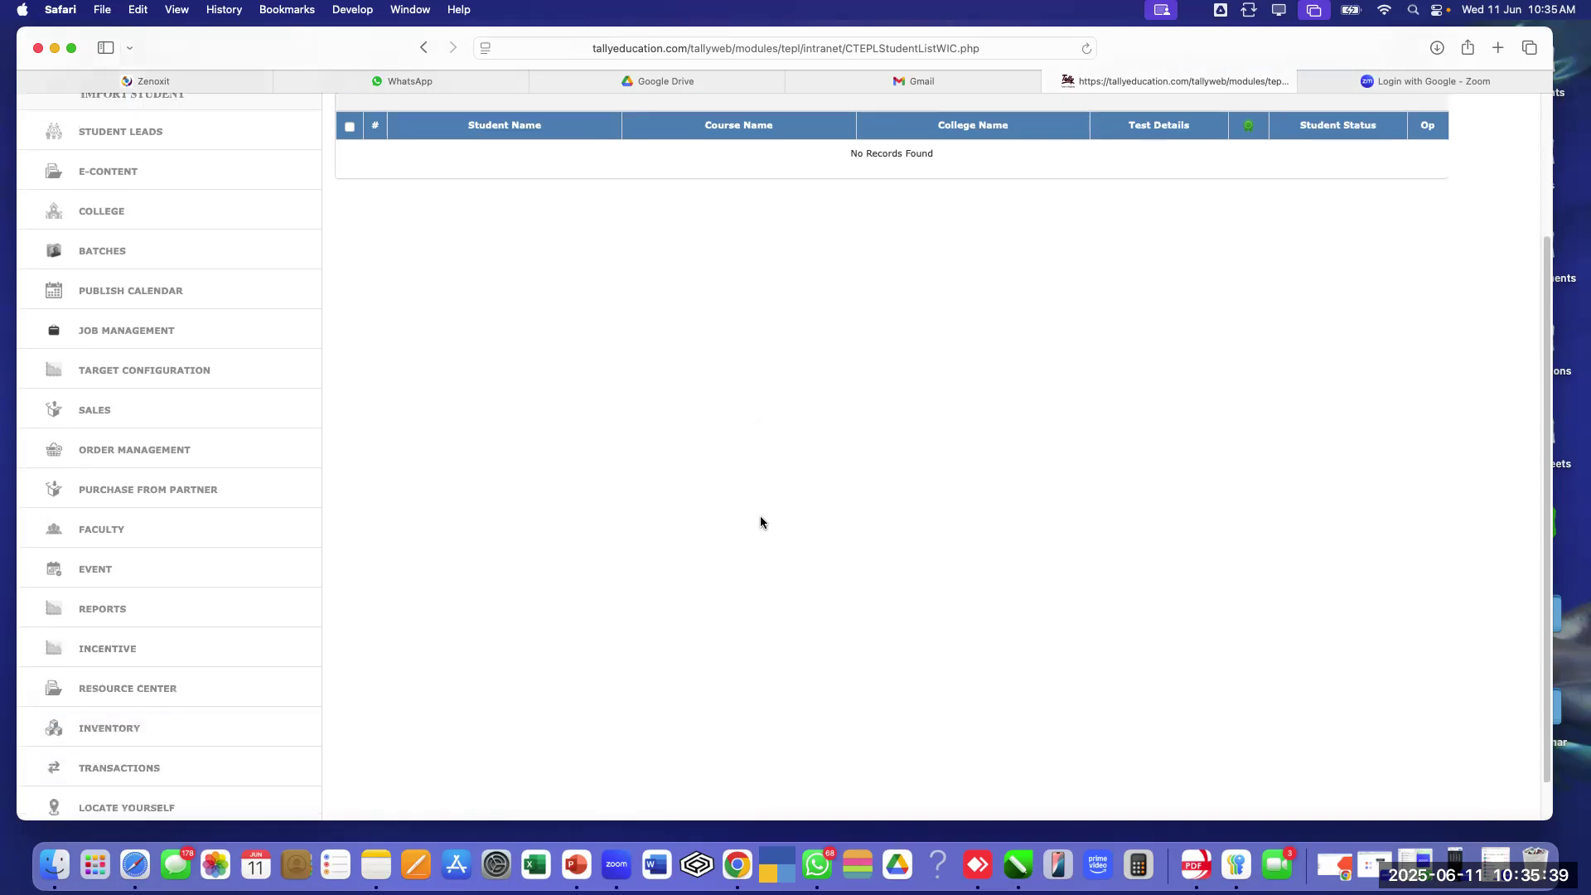
{"action": "scroll", "coordinate": [761, 521], "scroll_direction": "up", "scroll_amount": 5}
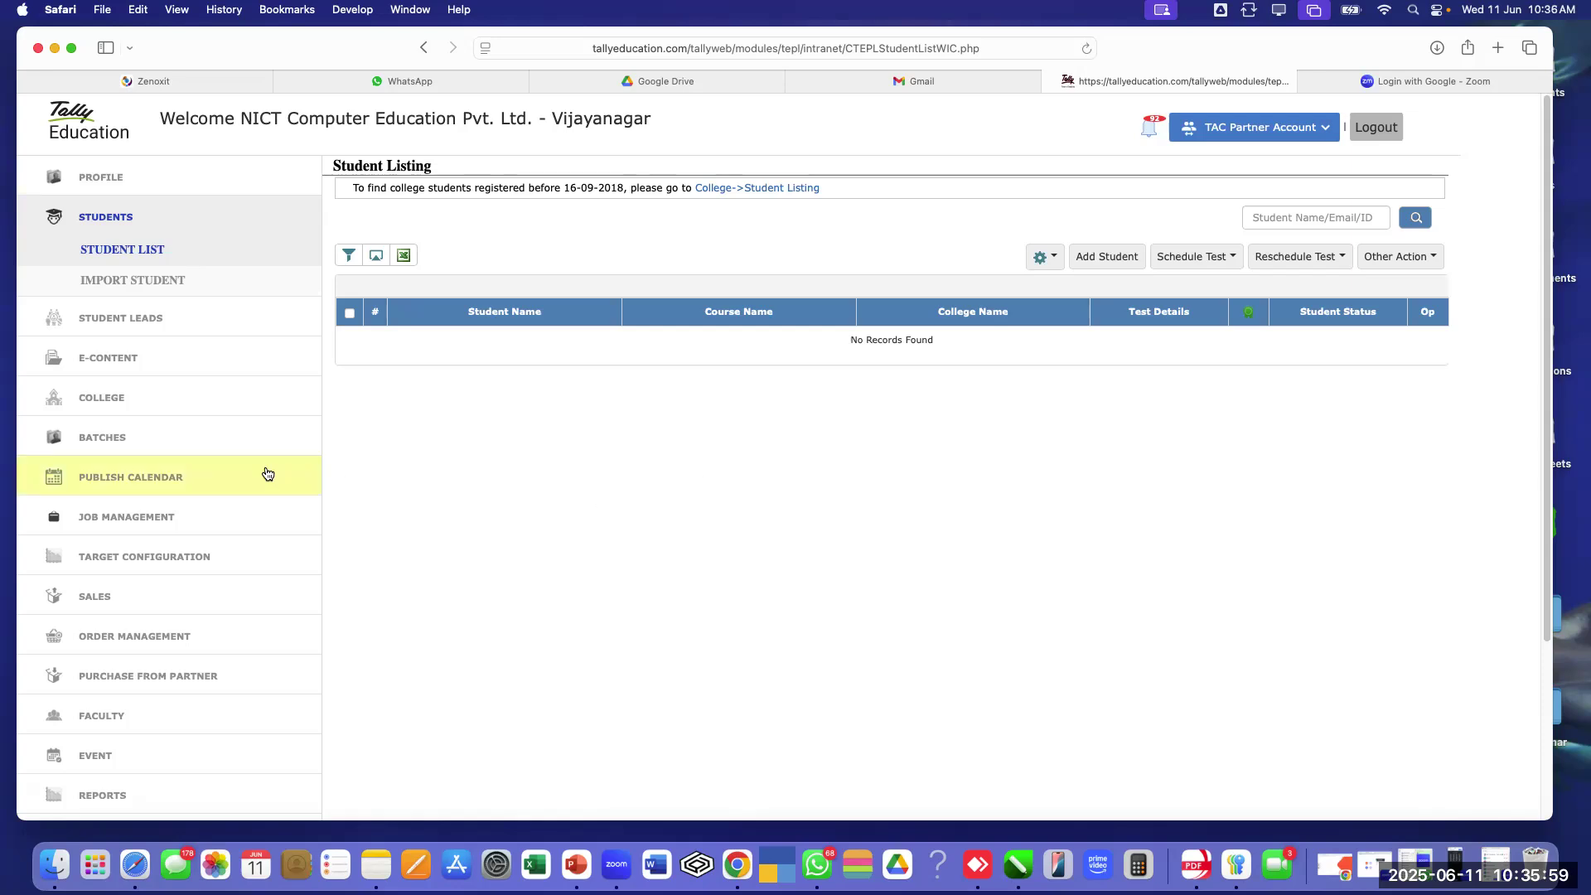
{"action": "scroll", "coordinate": [265, 472], "scroll_direction": "down", "scroll_amount": 3}
{"action": "scroll", "coordinate": [264, 473], "scroll_direction": "down", "scroll_amount": 2}
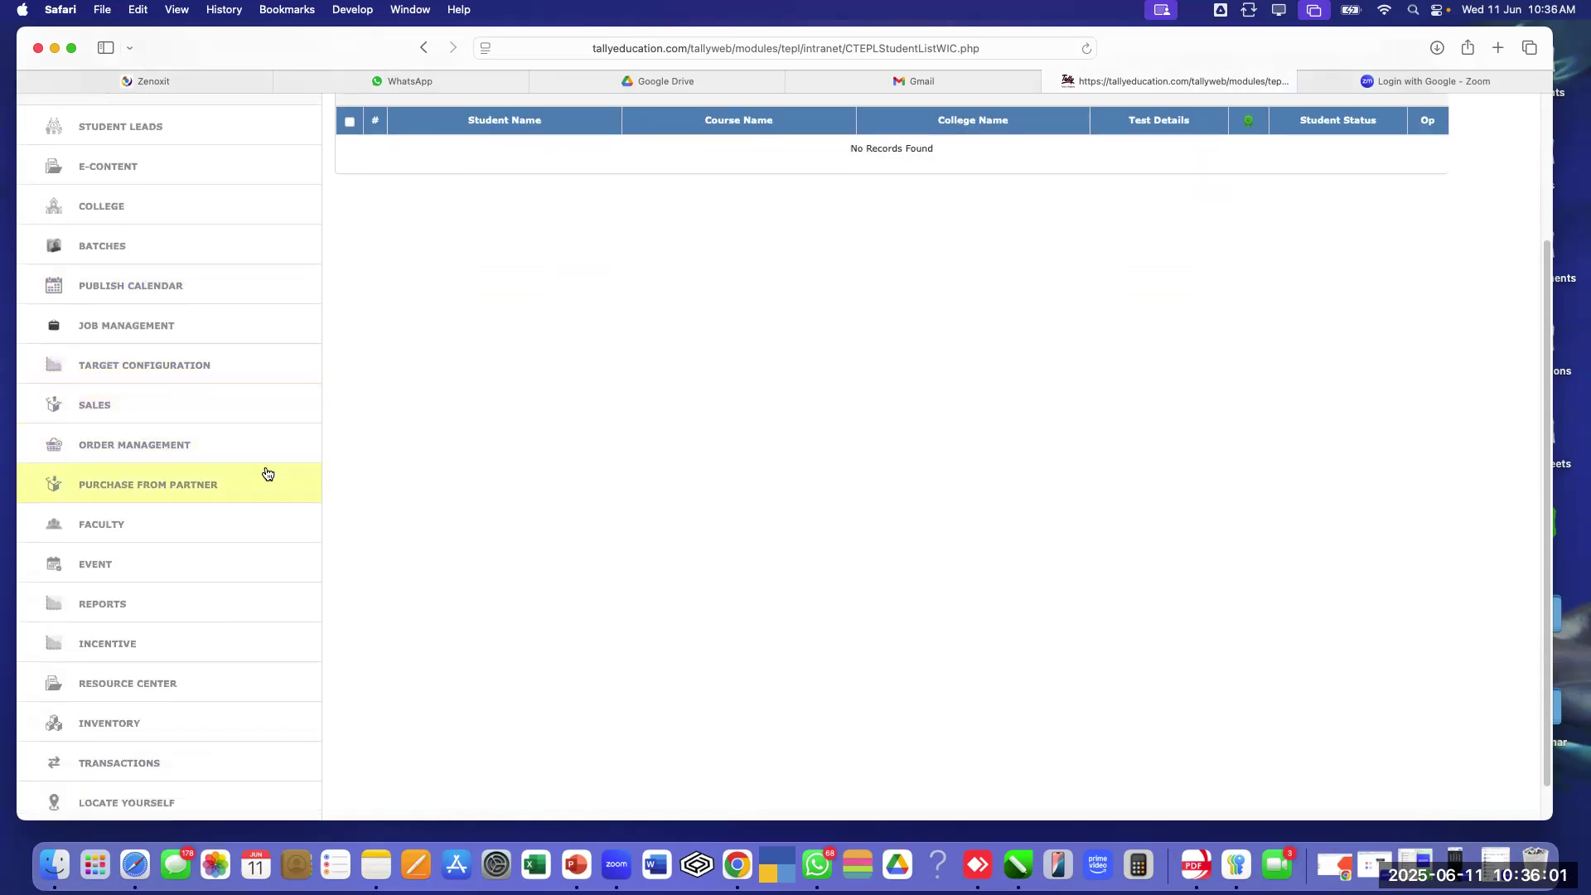
{"action": "scroll", "coordinate": [207, 395], "scroll_direction": "up", "scroll_amount": 4}
{"action": "scroll", "coordinate": [220, 416], "scroll_direction": "down", "scroll_amount": 5}
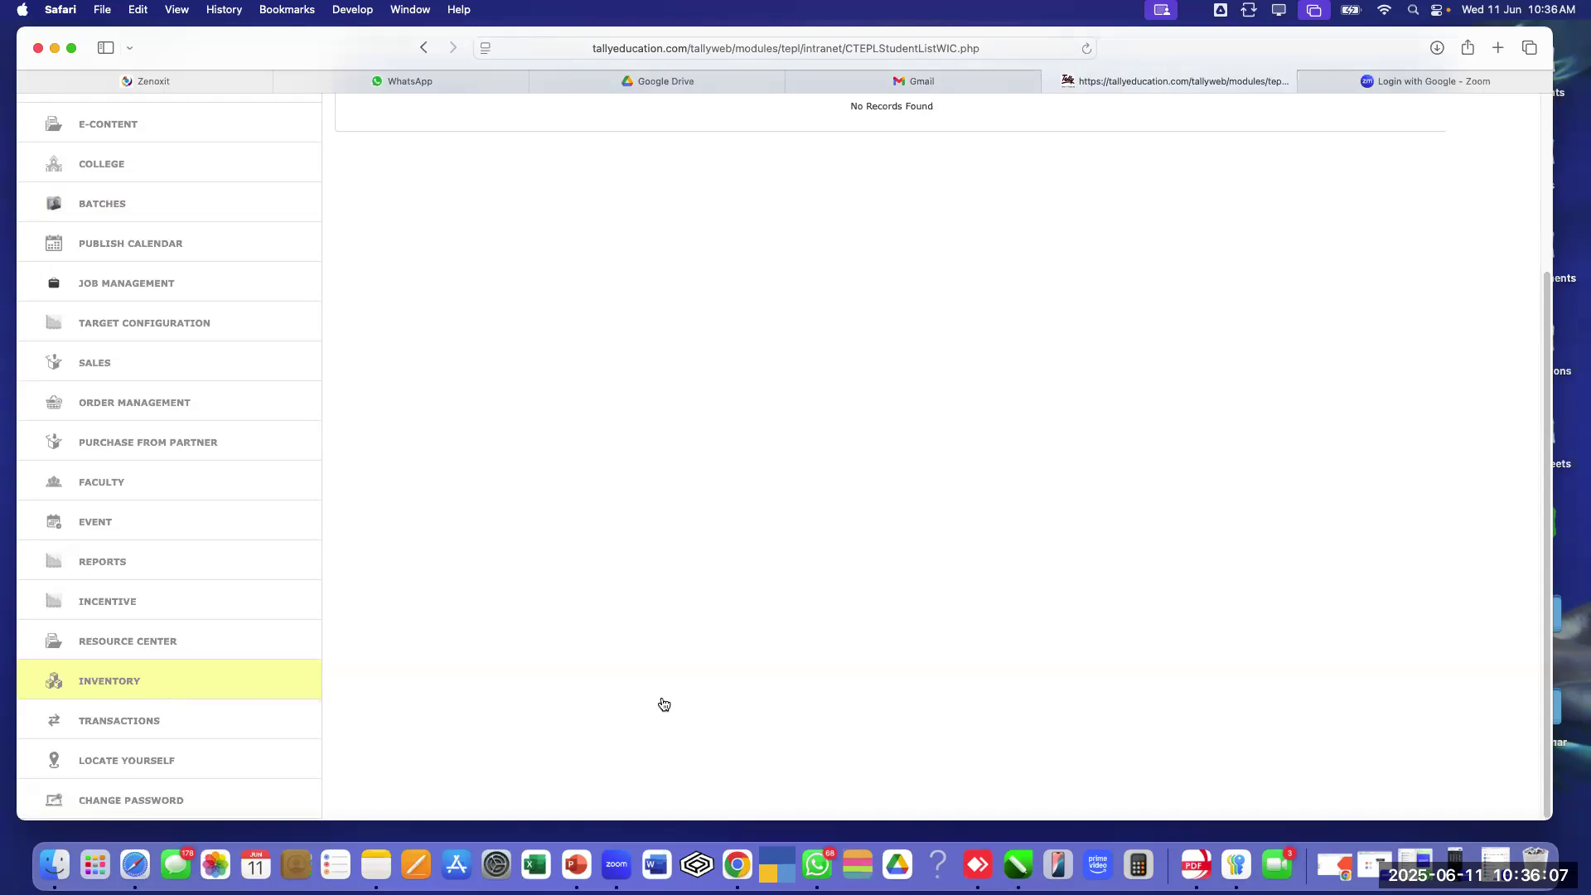
Open the Inventory list of 11 certificate items and expand Purchase From Partner
{"action": "left_click", "coordinate": [115, 681]}
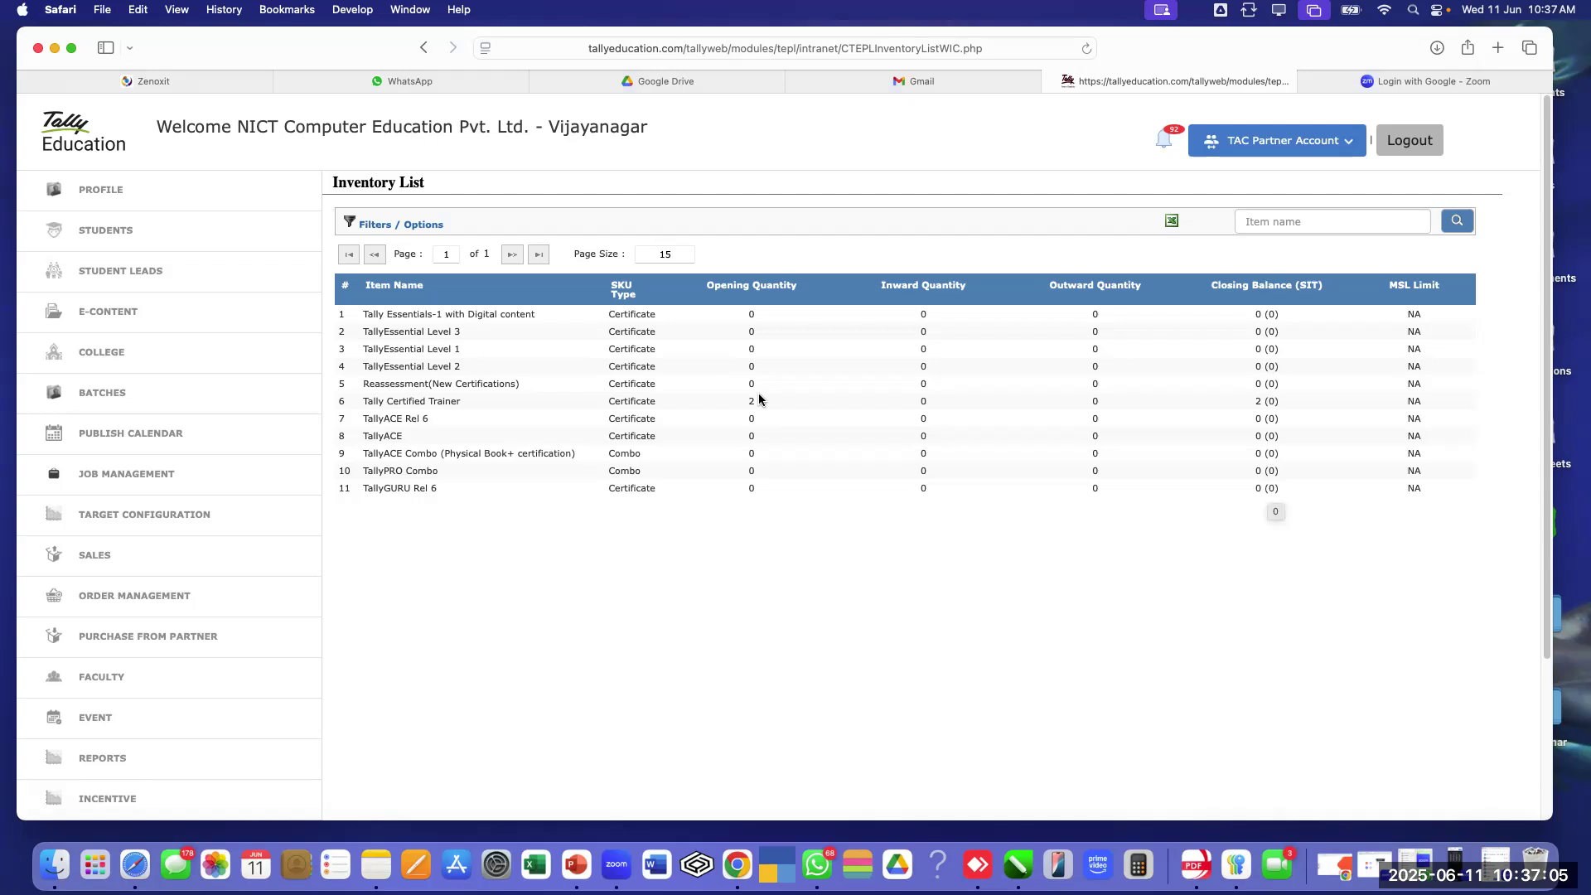
{"action": "scroll", "coordinate": [145, 432], "scroll_direction": "down", "scroll_amount": 3}
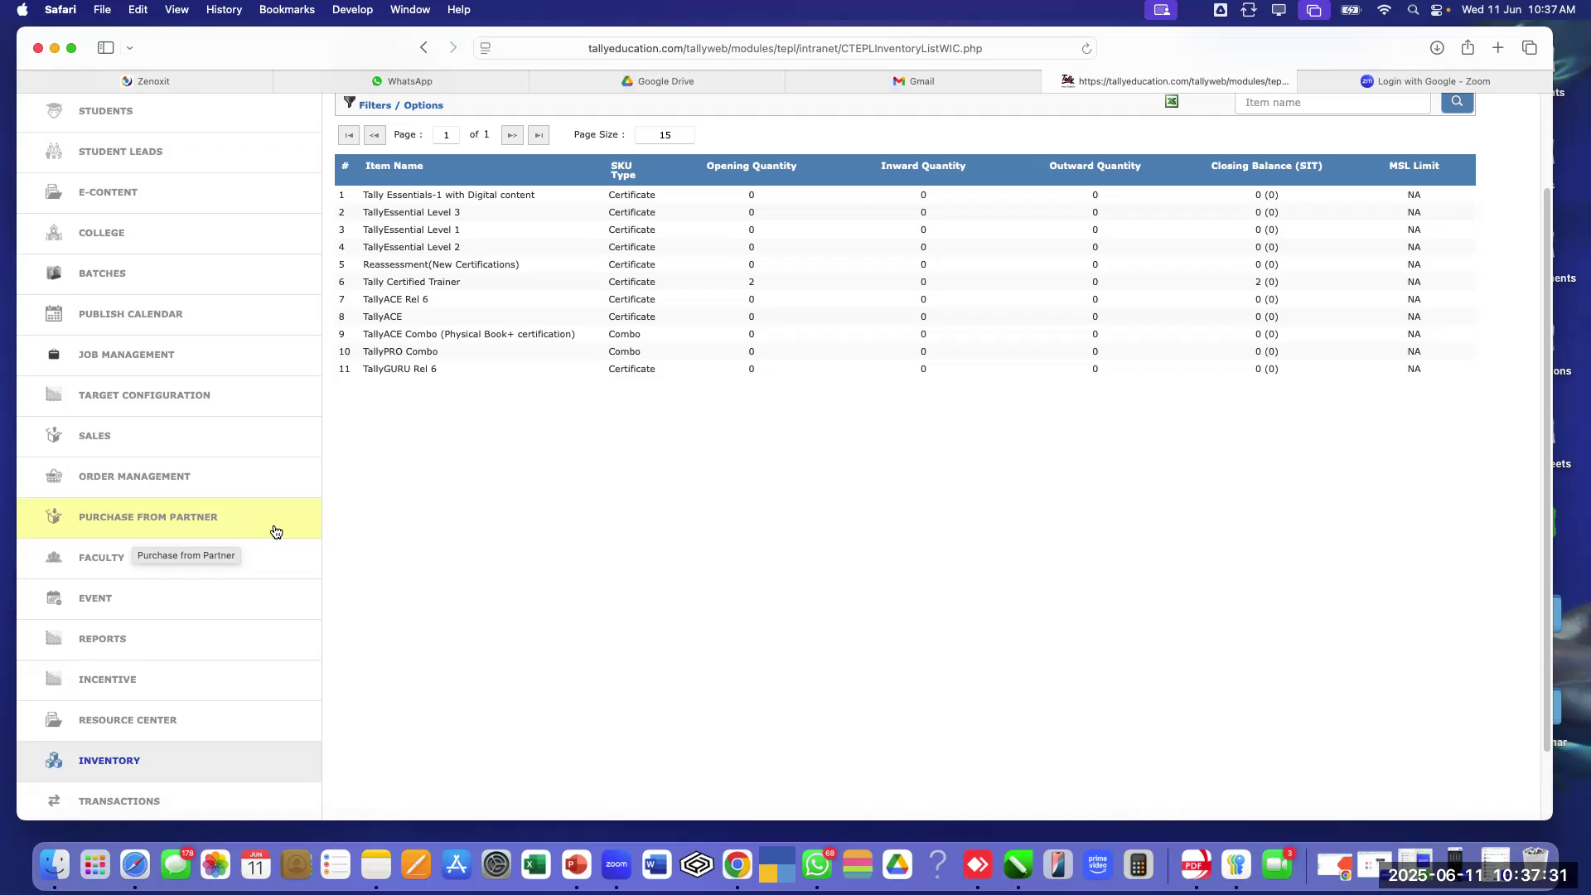
{"action": "left_click", "coordinate": [193, 520]}
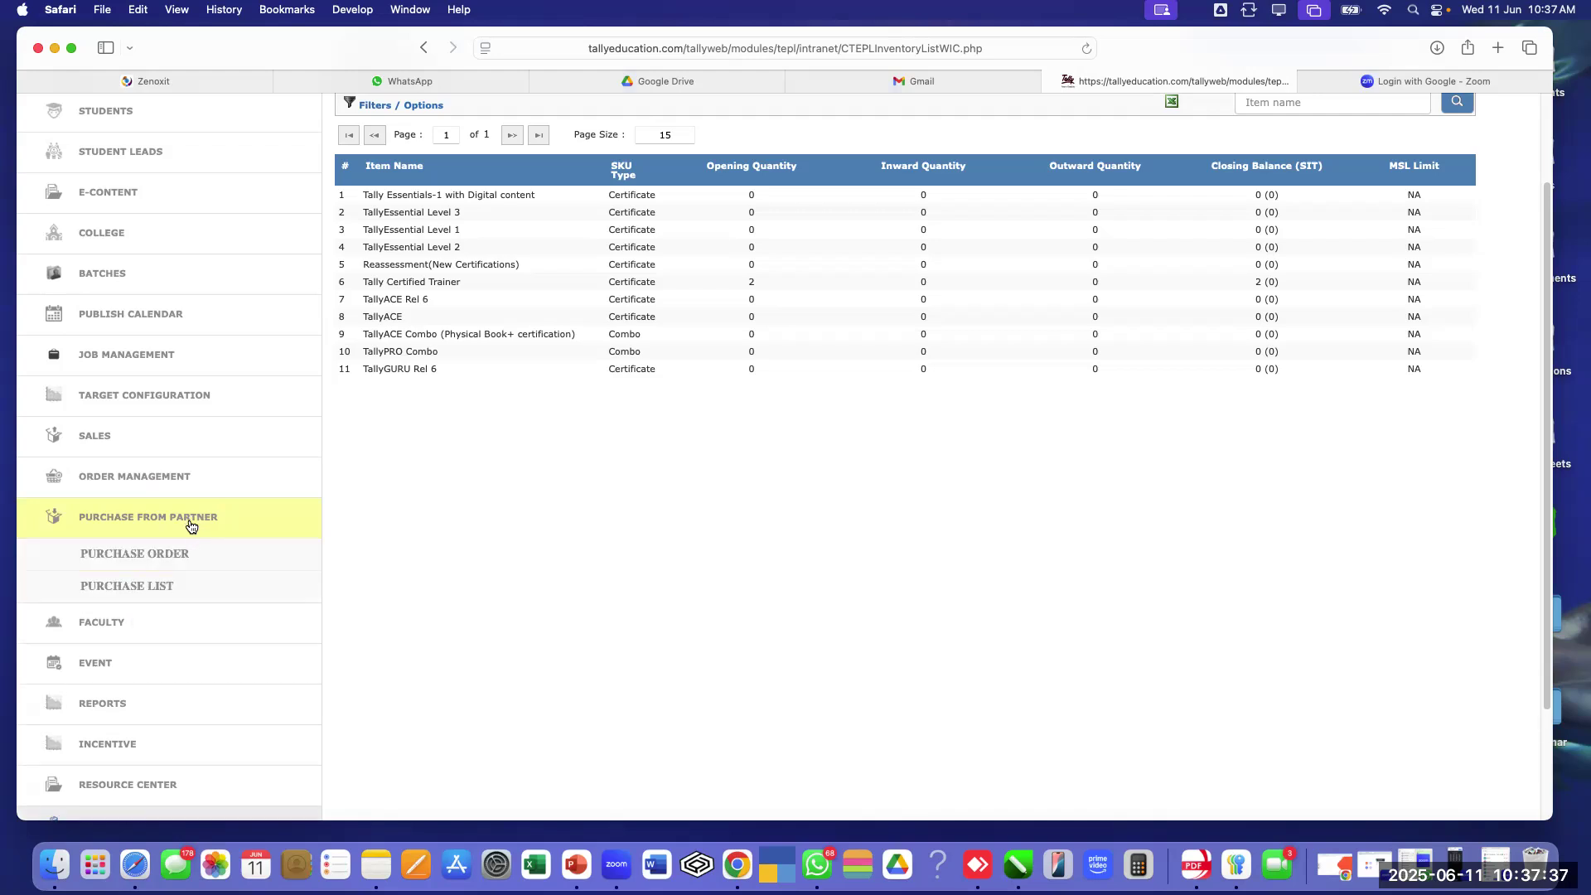
Open a new Purchase Order and enter quantity 5 of TallyEssential Level 1 on line one
{"action": "left_click", "coordinate": [177, 561]}
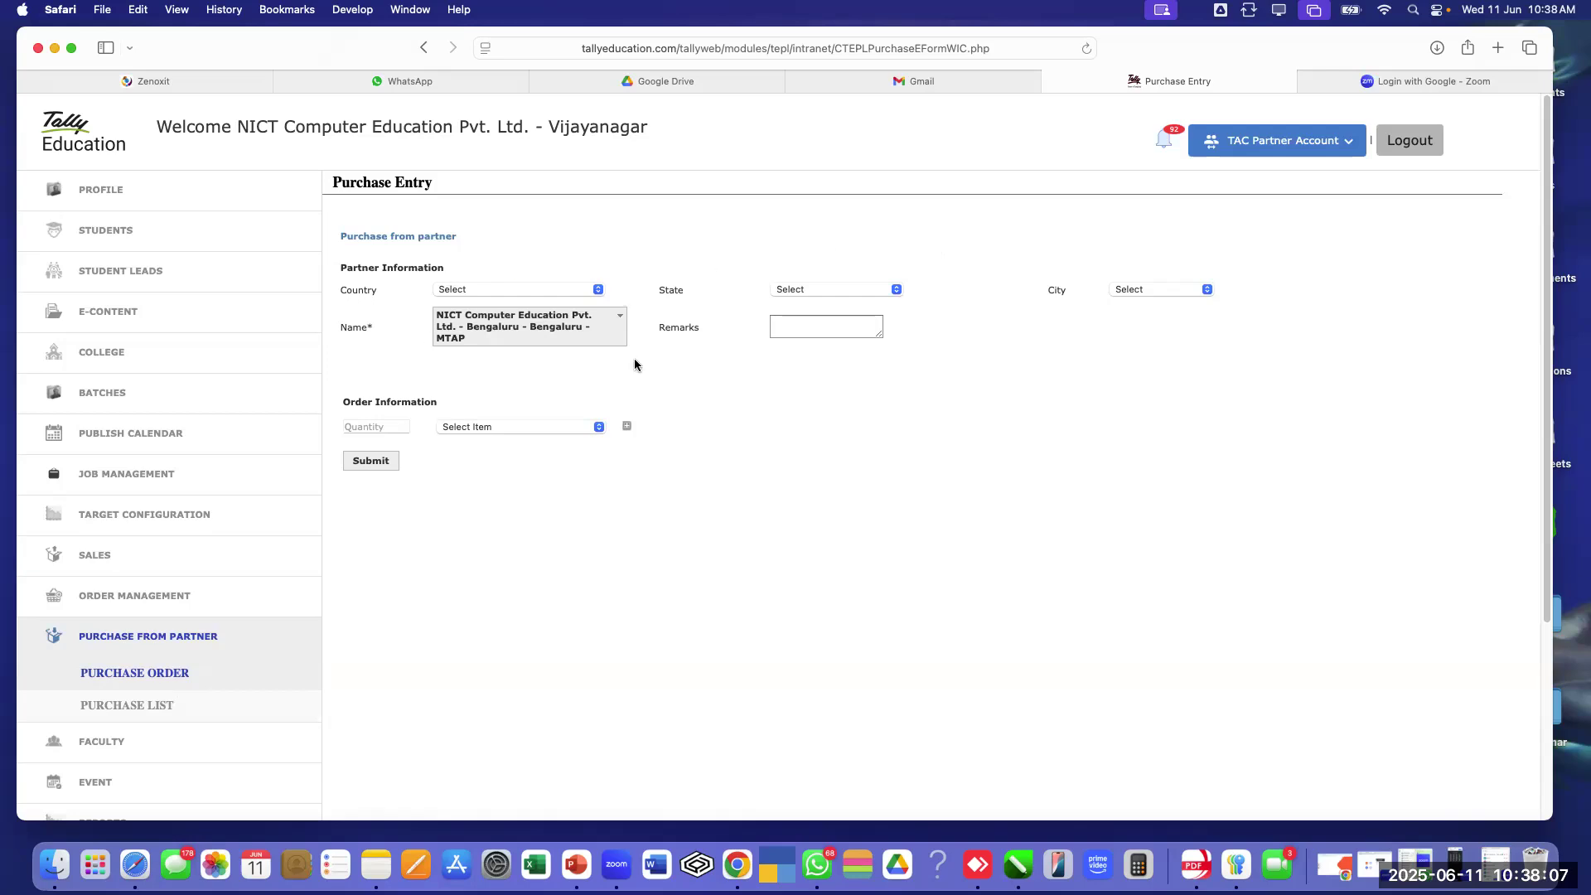
{"action": "left_click", "coordinate": [388, 427]}
{"action": "type", "text": "5"}
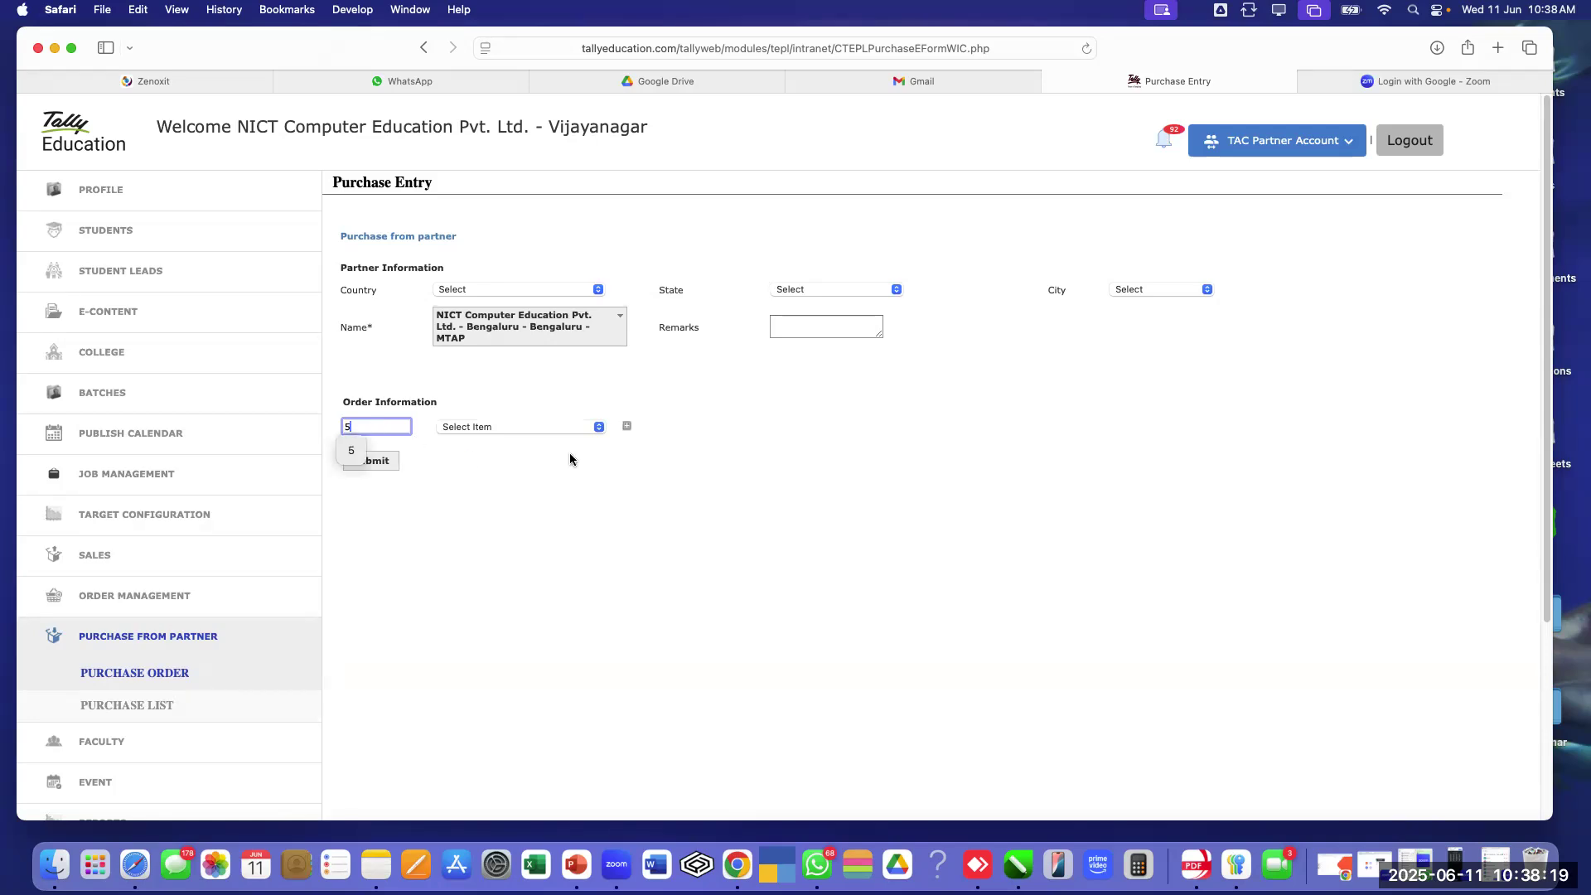
{"action": "left_click", "coordinate": [522, 428]}
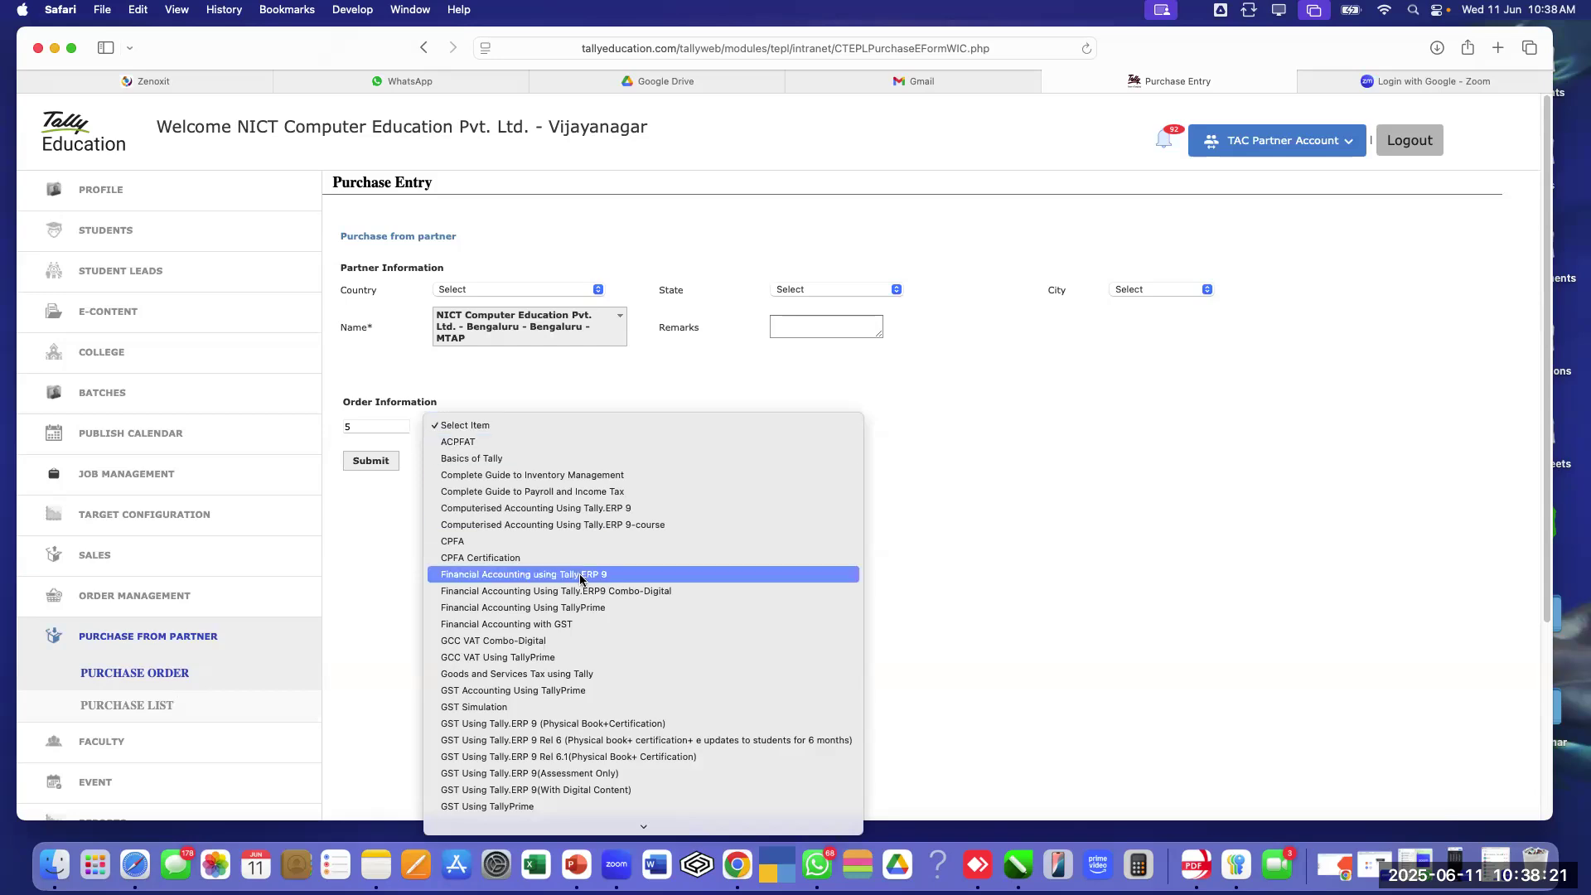
{"action": "scroll", "coordinate": [580, 577], "scroll_direction": "down", "scroll_amount": 10}
{"action": "scroll", "coordinate": [580, 578], "scroll_direction": "down", "scroll_amount": 8}
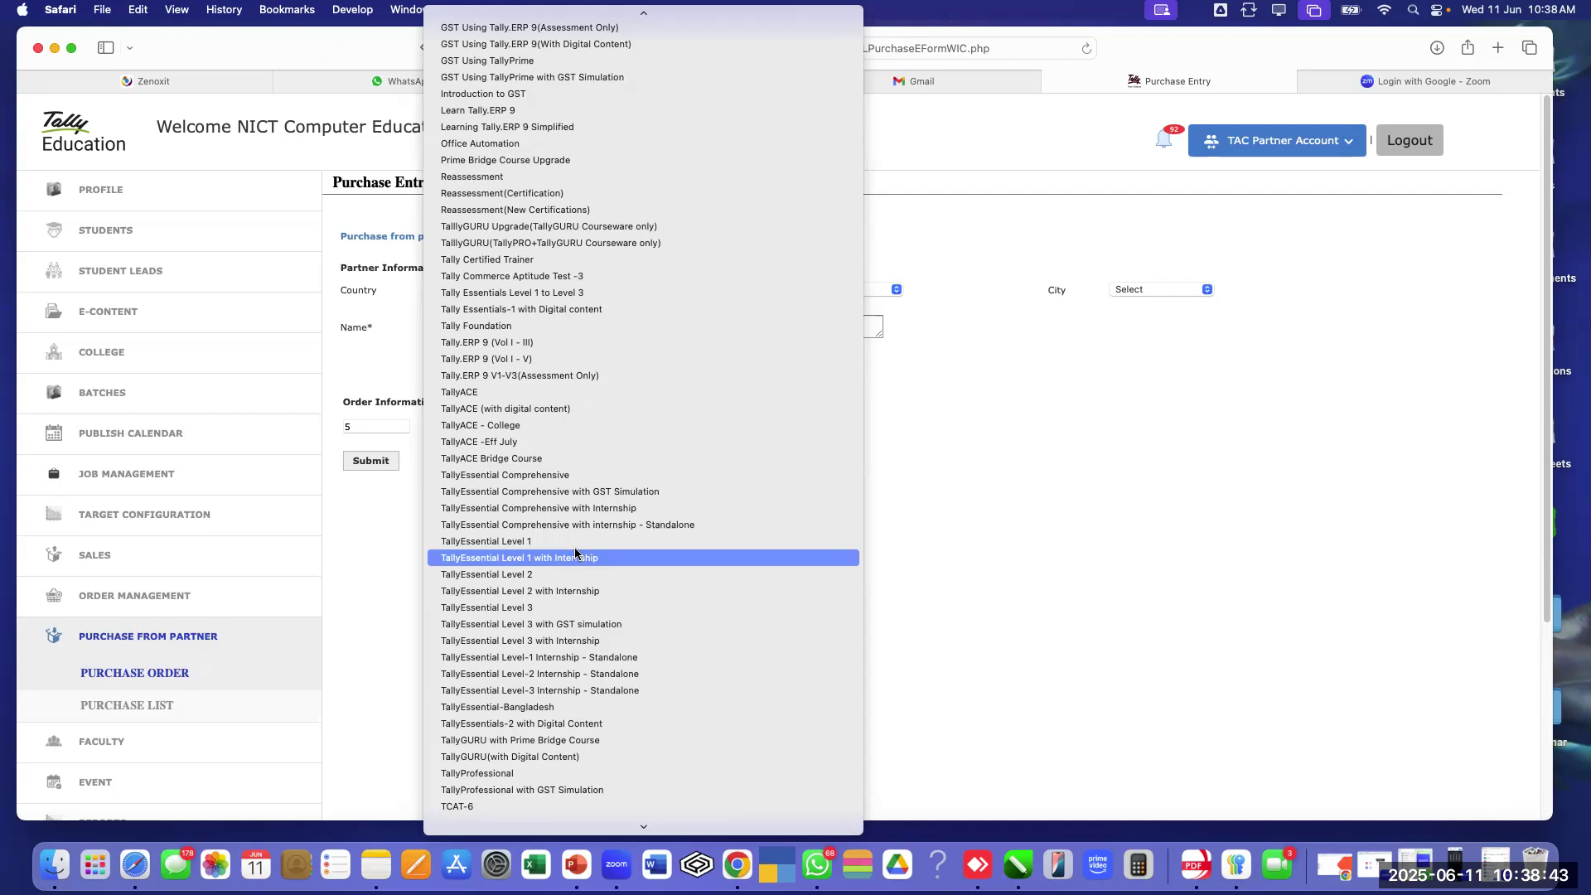
{"action": "left_click", "coordinate": [561, 541]}
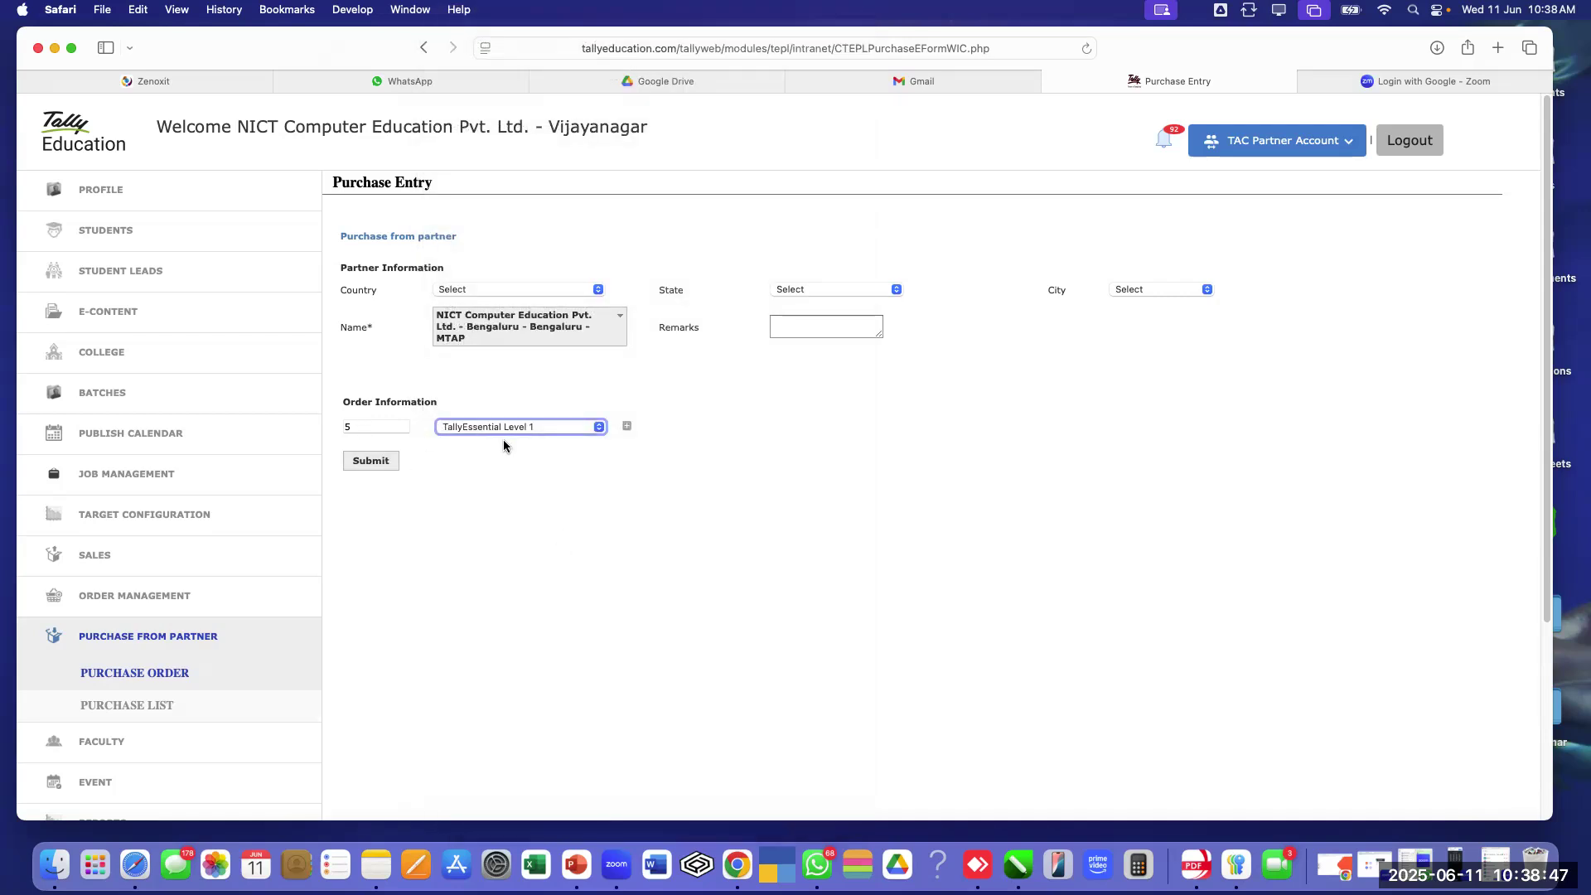
Add a second order line with quantity 2 of TallyEssential Level 2
{"action": "left_click", "coordinate": [627, 427]}
{"action": "left_click", "coordinate": [391, 451]}
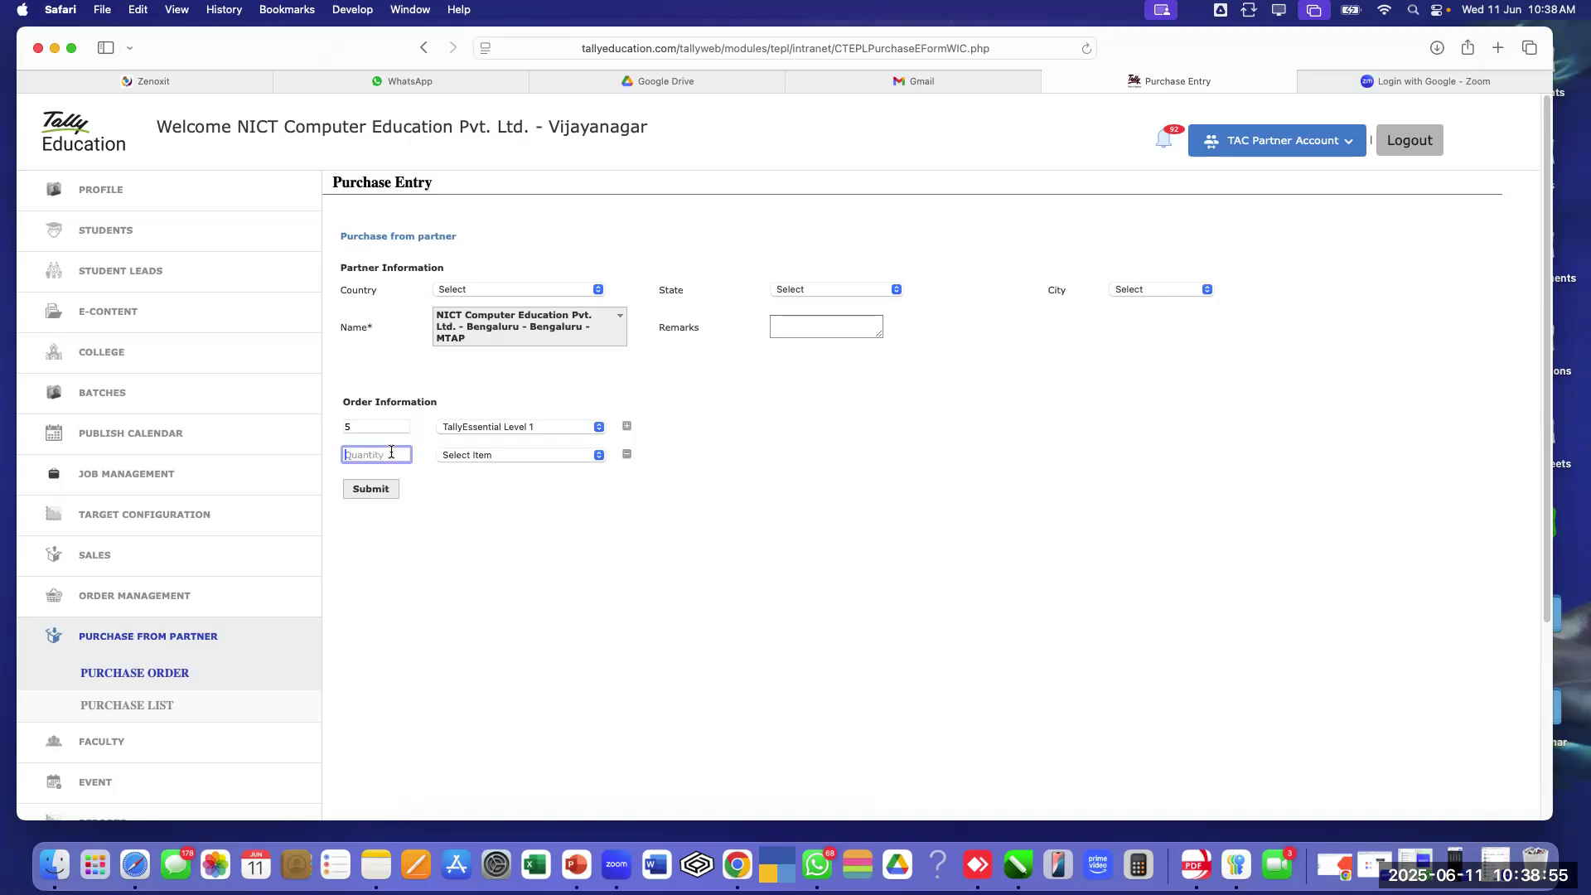
{"action": "type", "text": "2"}
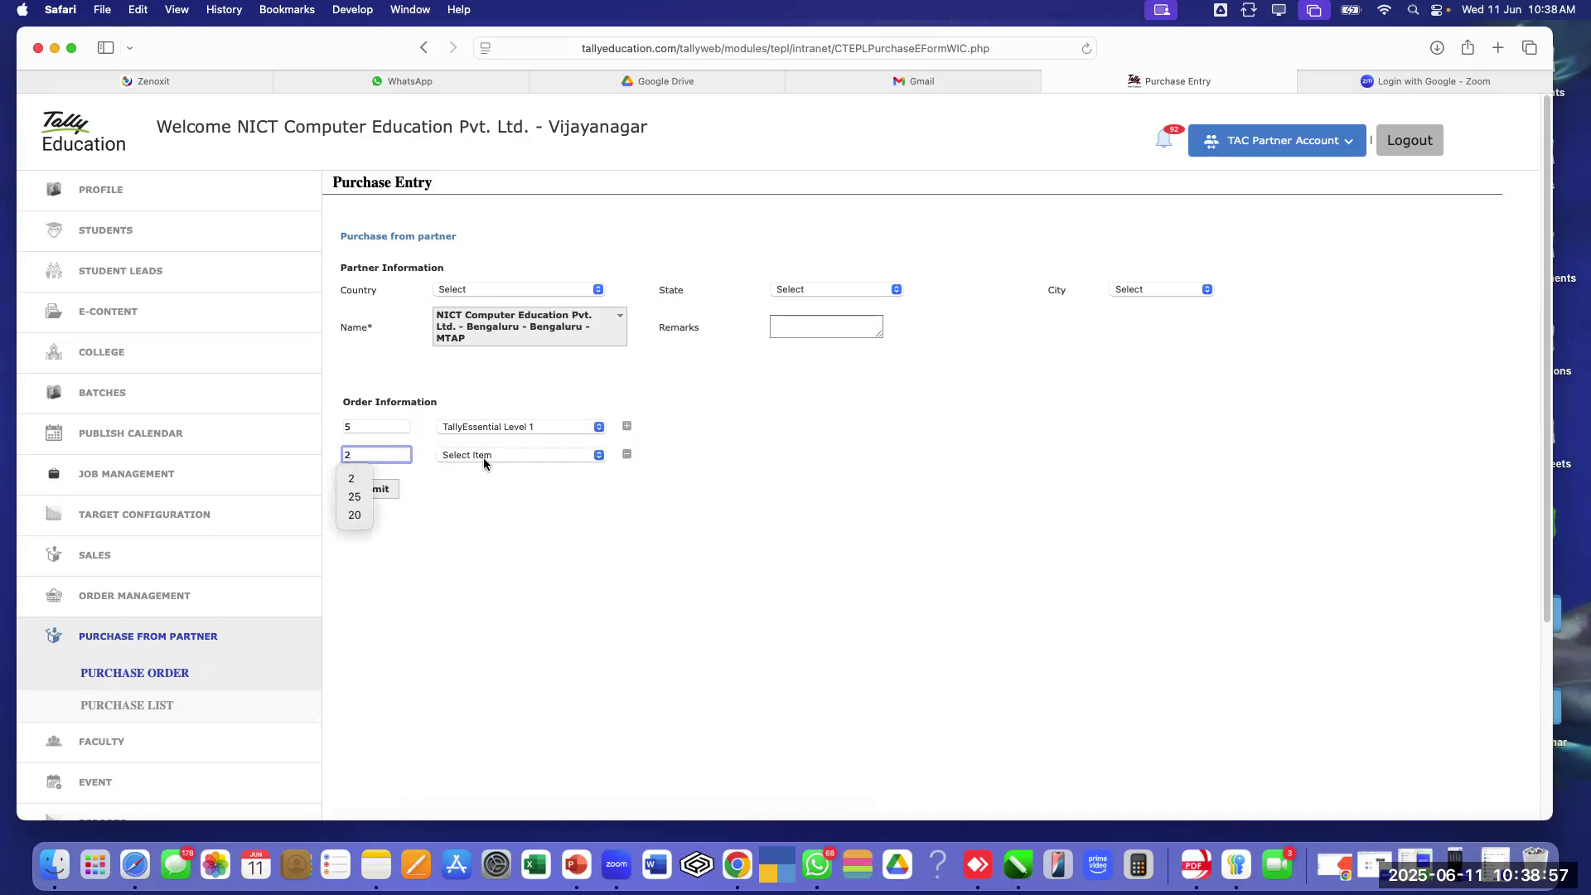
{"action": "left_click", "coordinate": [475, 457]}
{"action": "scroll", "coordinate": [631, 627], "scroll_direction": "down", "scroll_amount": 10}
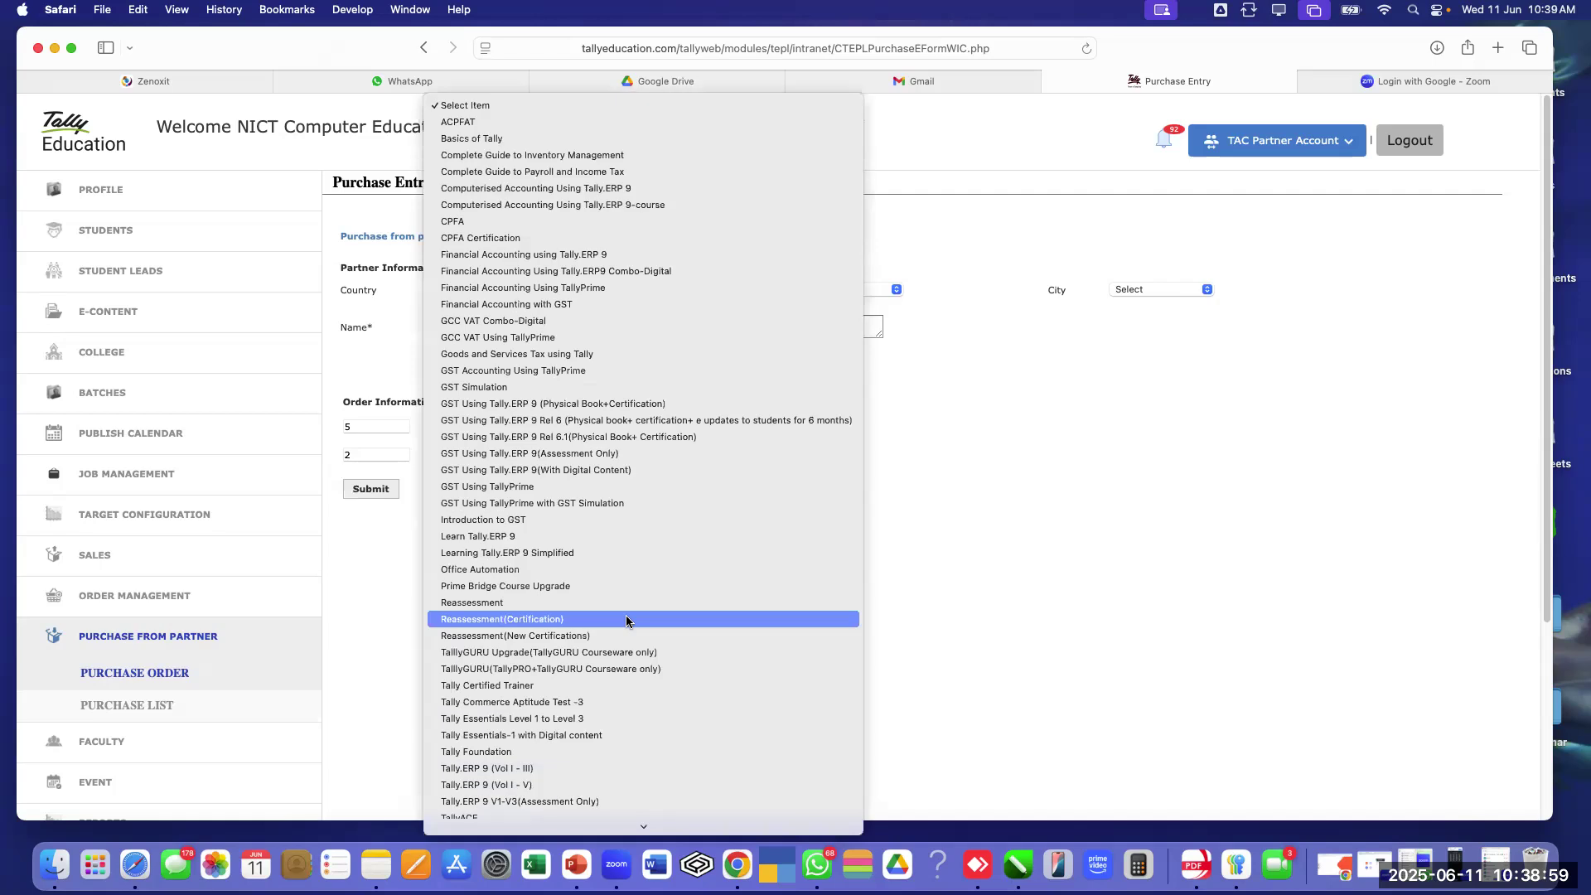
{"action": "scroll", "coordinate": [627, 621], "scroll_direction": "down", "scroll_amount": 2}
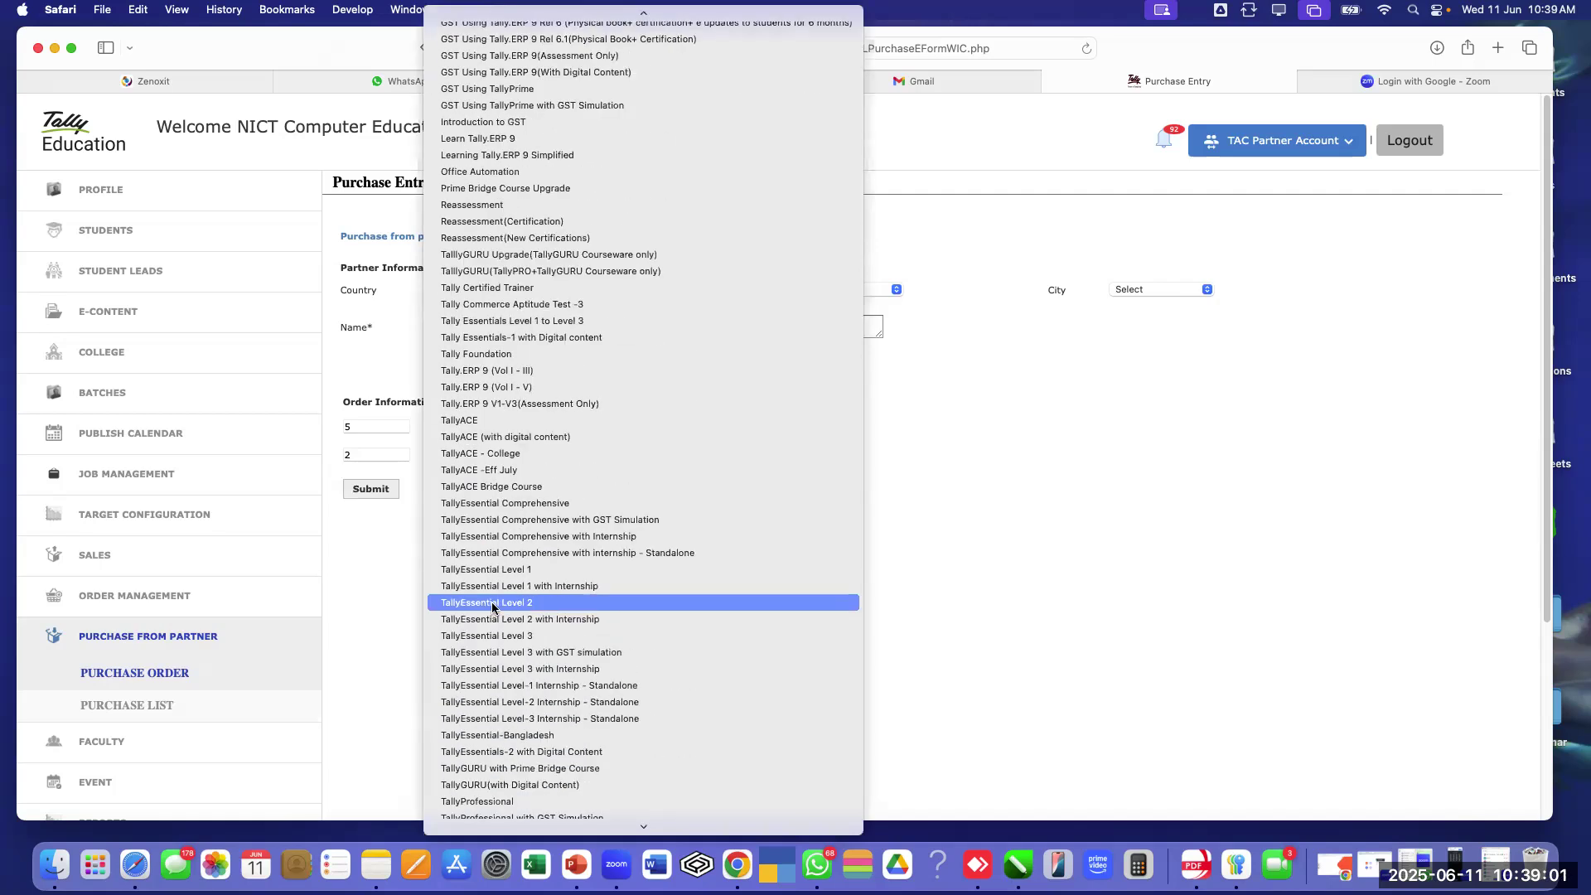
{"action": "left_click", "coordinate": [549, 605]}
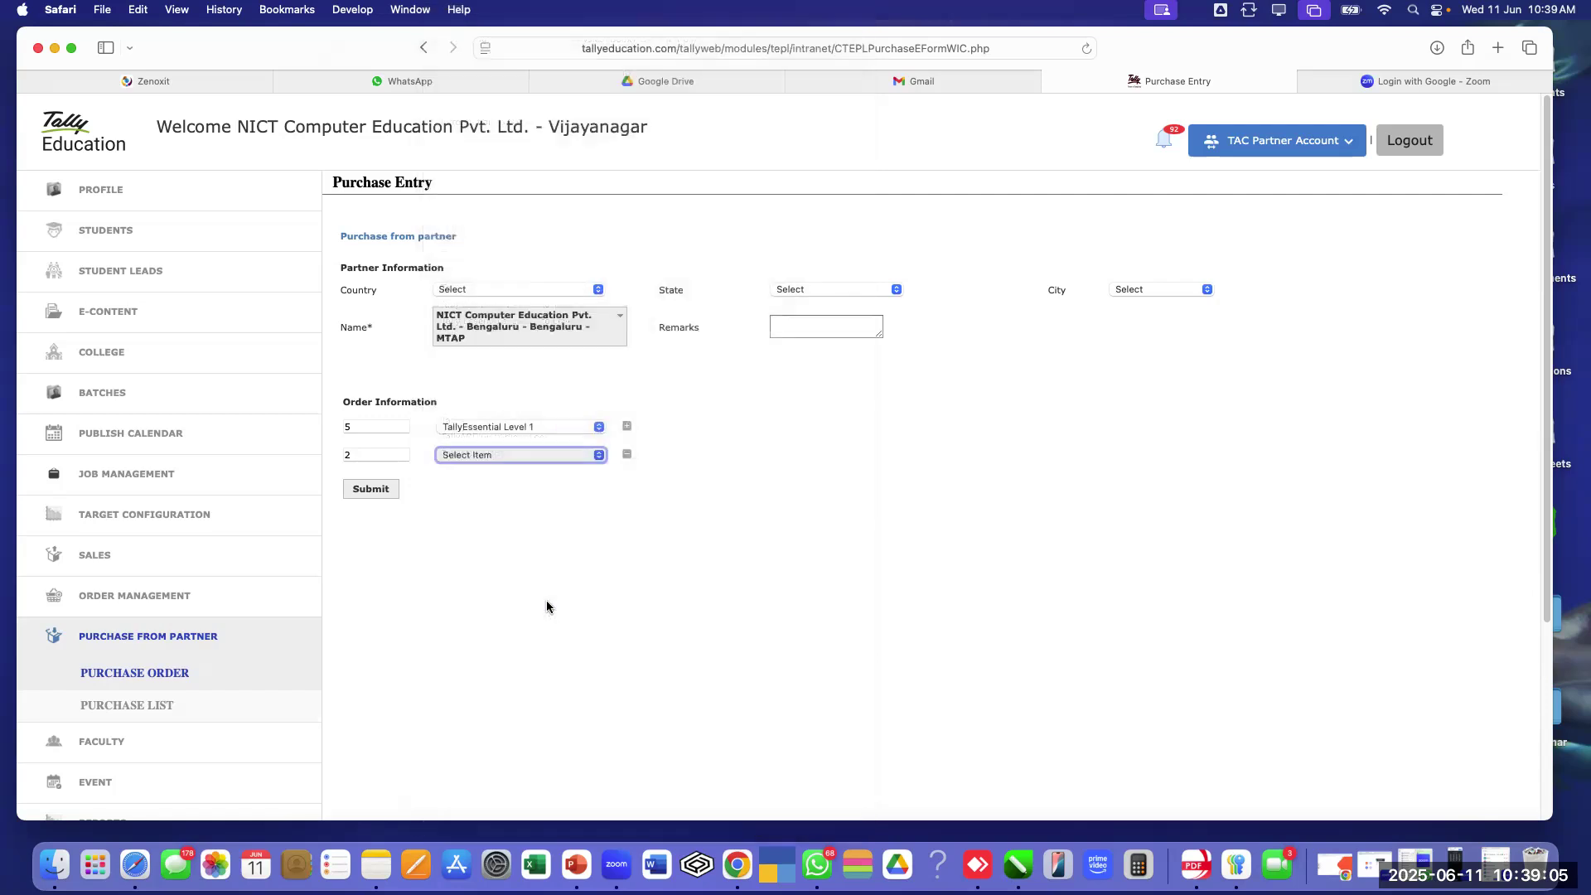
Remove that second line and re-add it as 2 of TallyEssential Level 2
{"action": "left_click", "coordinate": [627, 455]}
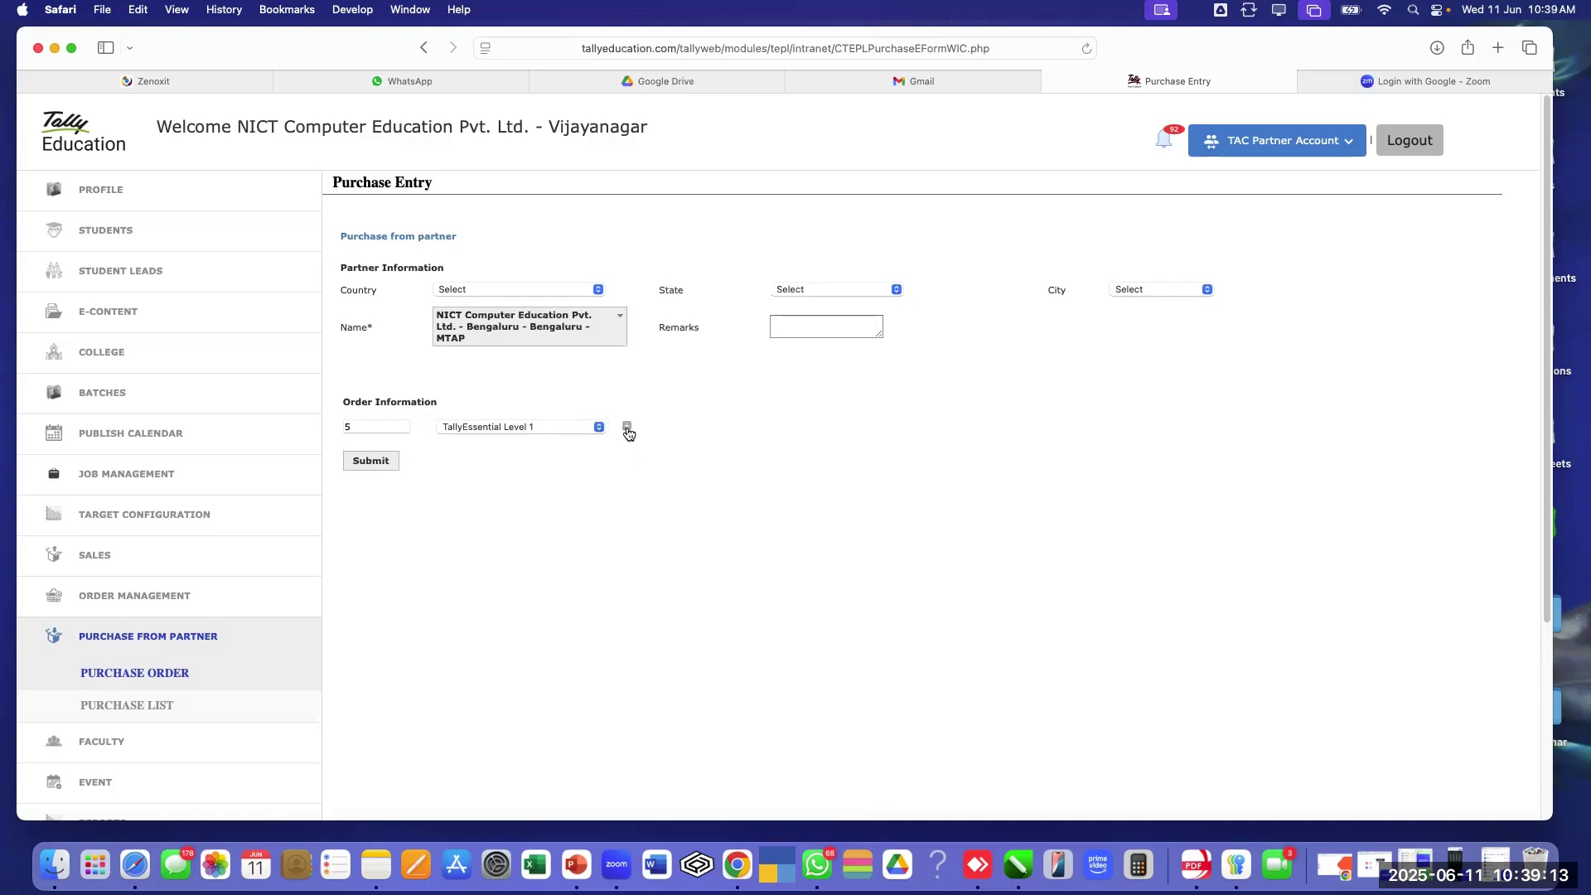
{"action": "left_click", "coordinate": [628, 428]}
{"action": "left_click", "coordinate": [370, 461]}
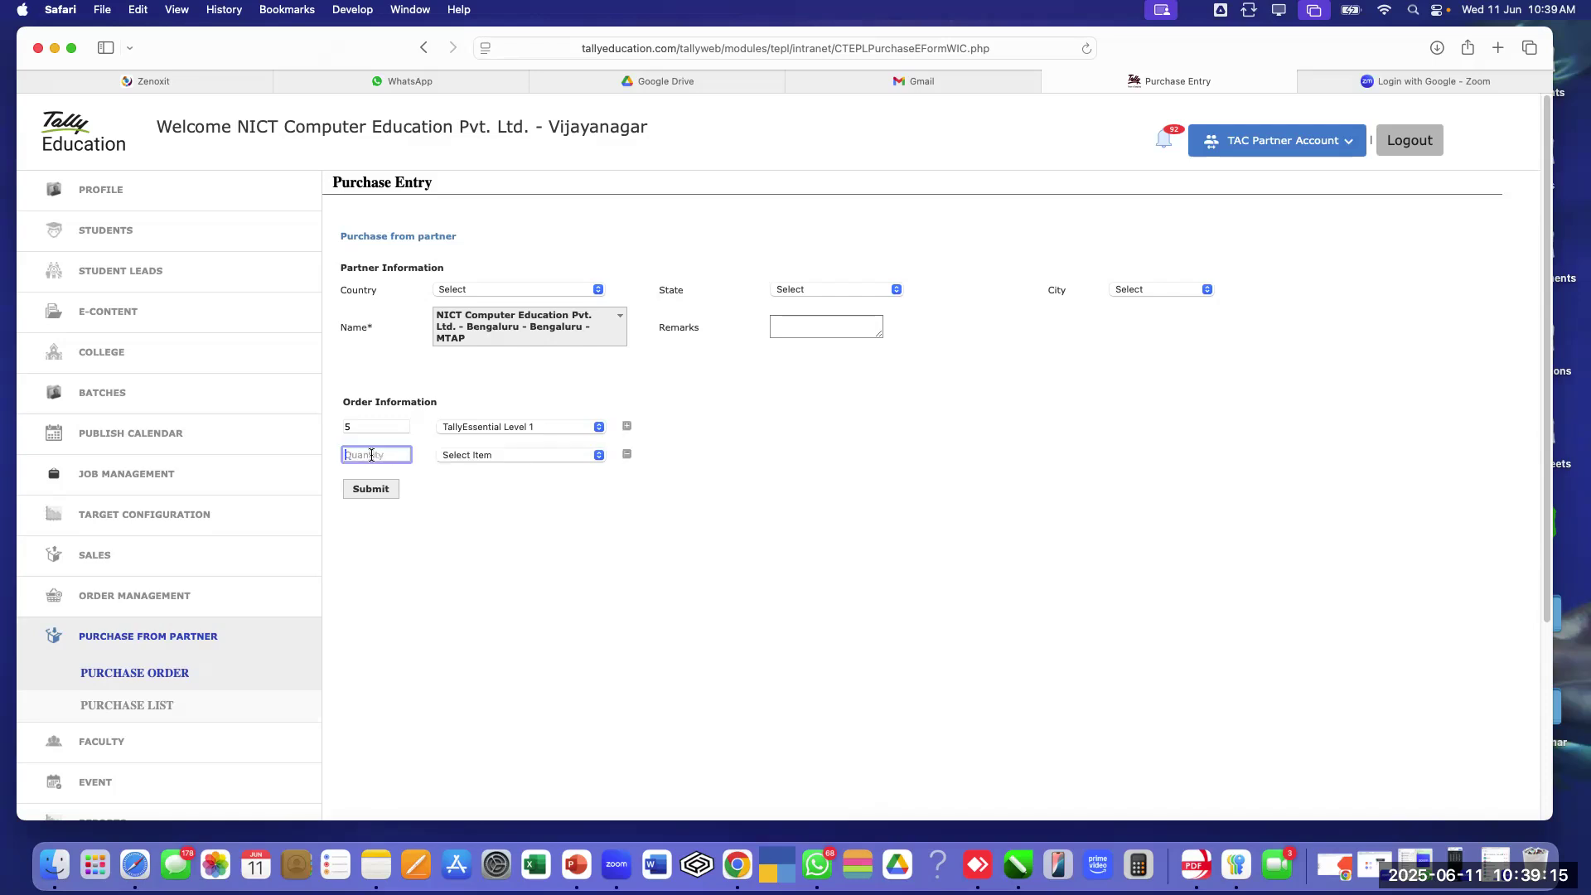
{"action": "type", "text": "2"}
{"action": "left_click", "coordinate": [479, 459]}
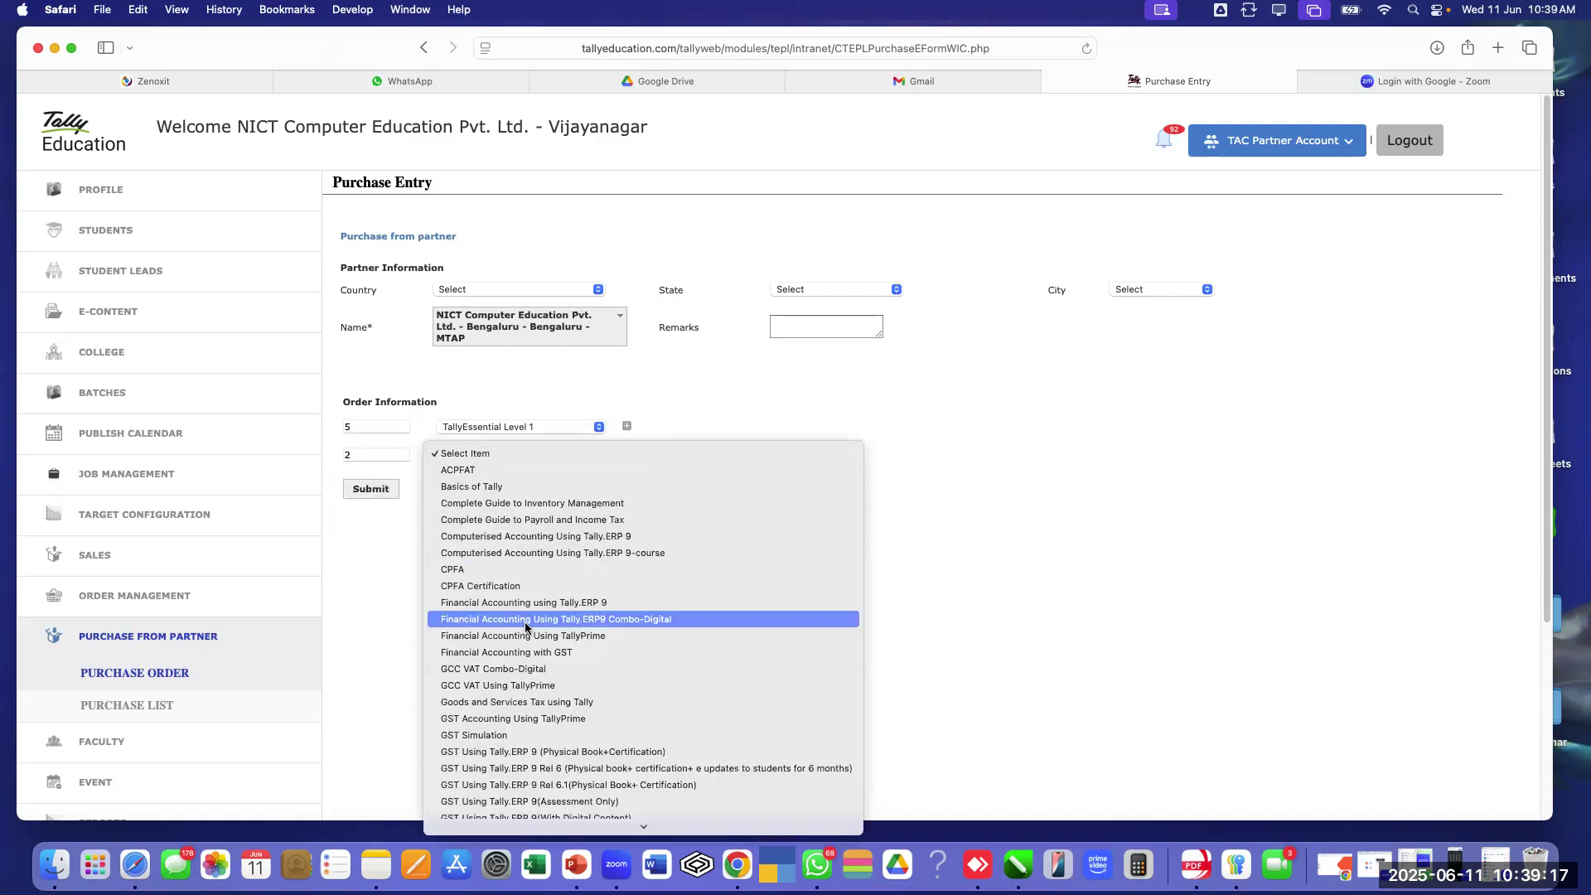
{"action": "scroll", "coordinate": [525, 627], "scroll_direction": "down", "scroll_amount": 3}
{"action": "scroll", "coordinate": [526, 628], "scroll_direction": "down", "scroll_amount": 10}
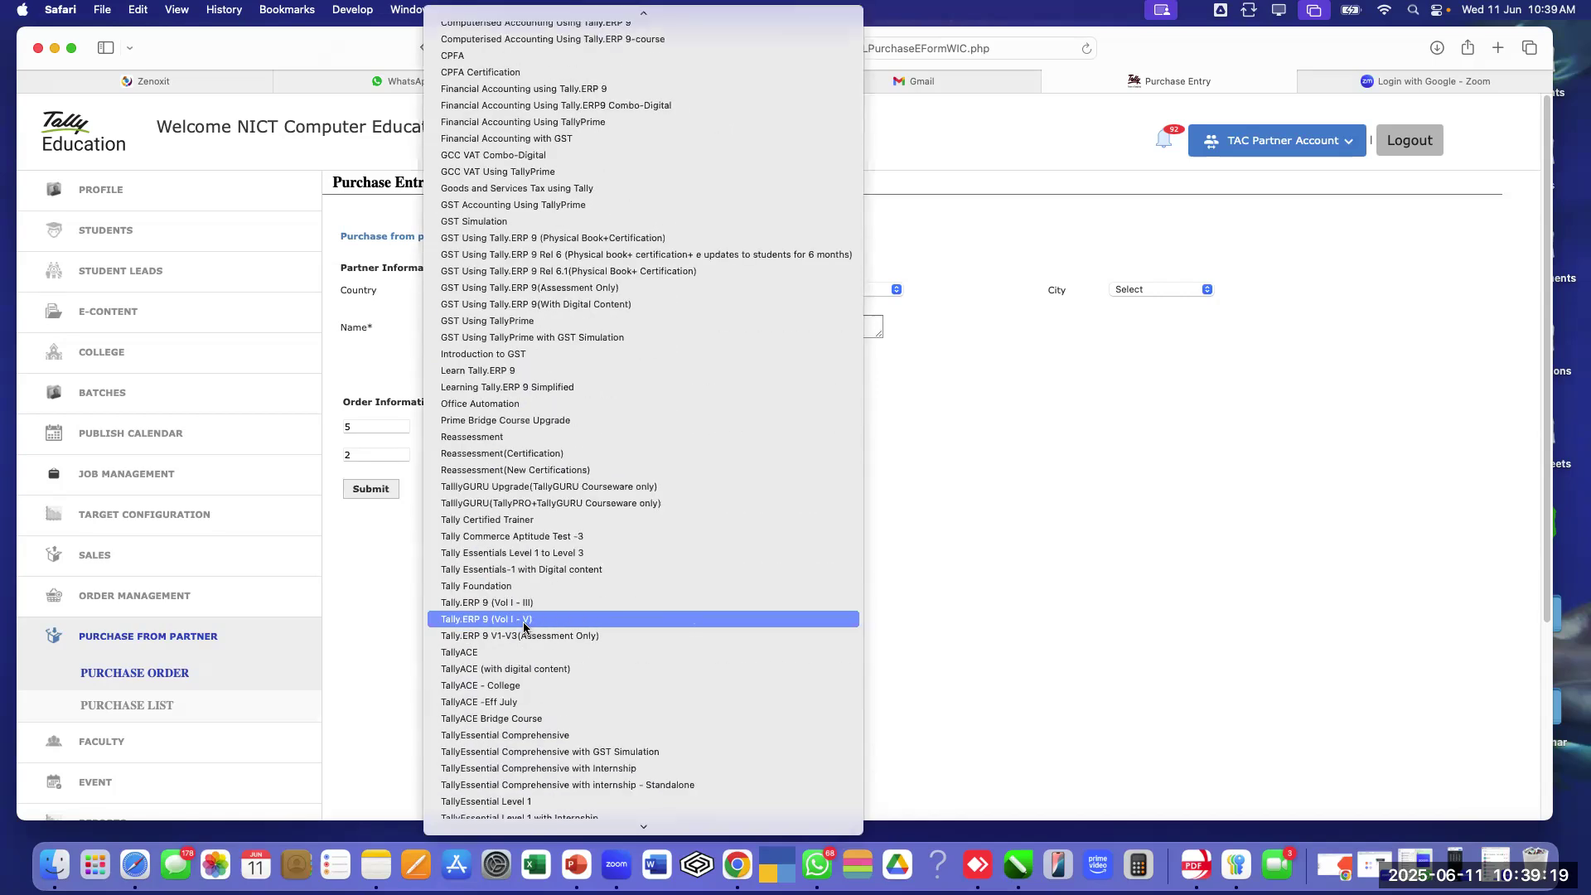
{"action": "scroll", "coordinate": [523, 623], "scroll_direction": "down", "scroll_amount": 2}
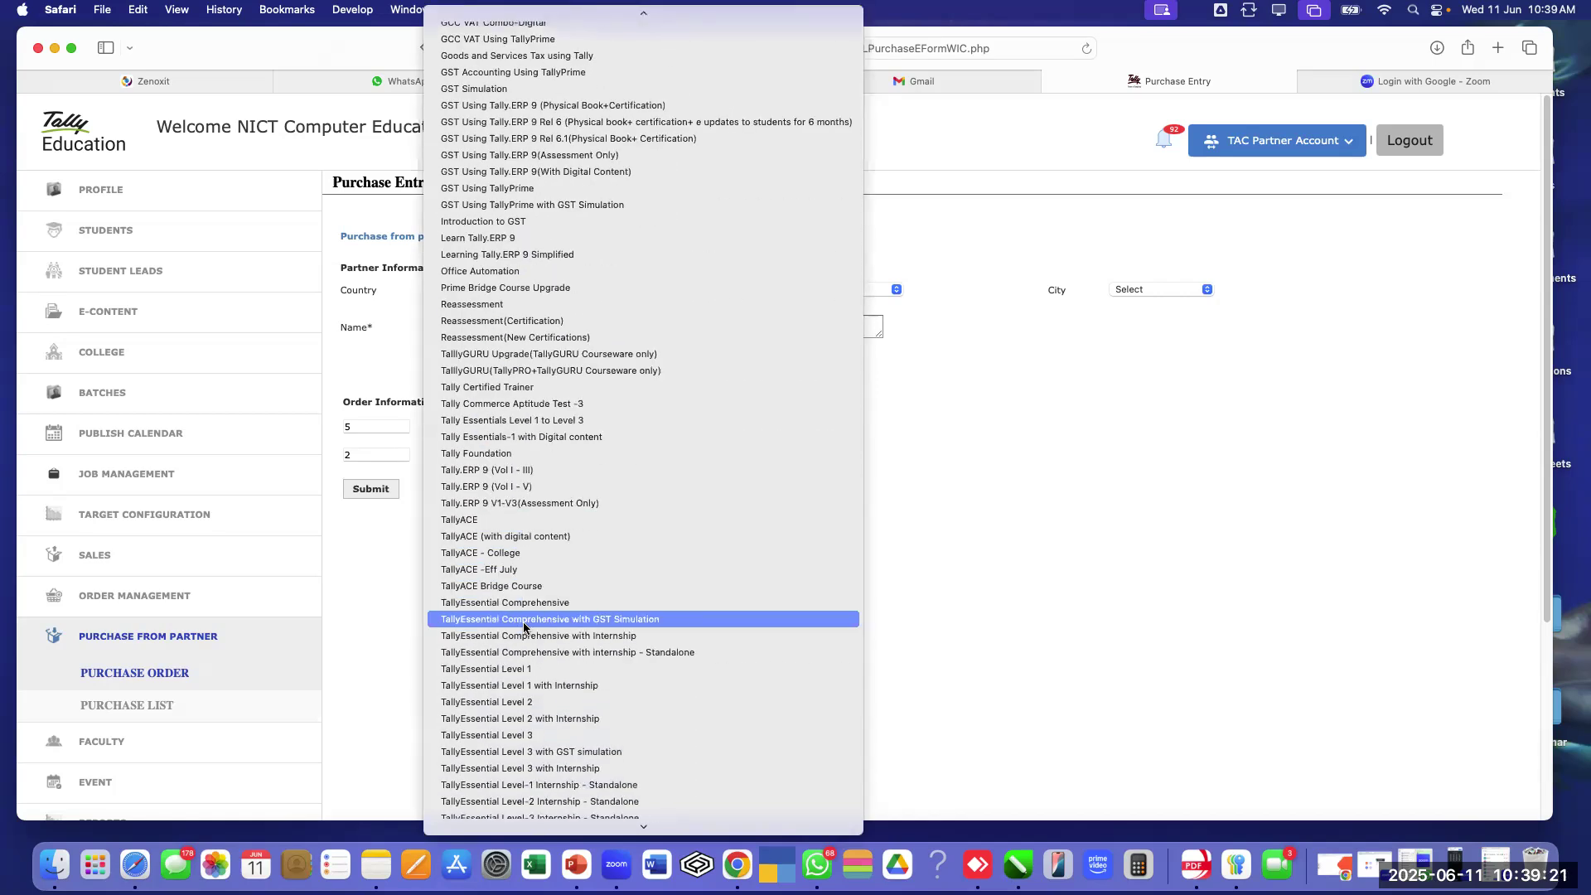
{"action": "left_click", "coordinate": [525, 703]}
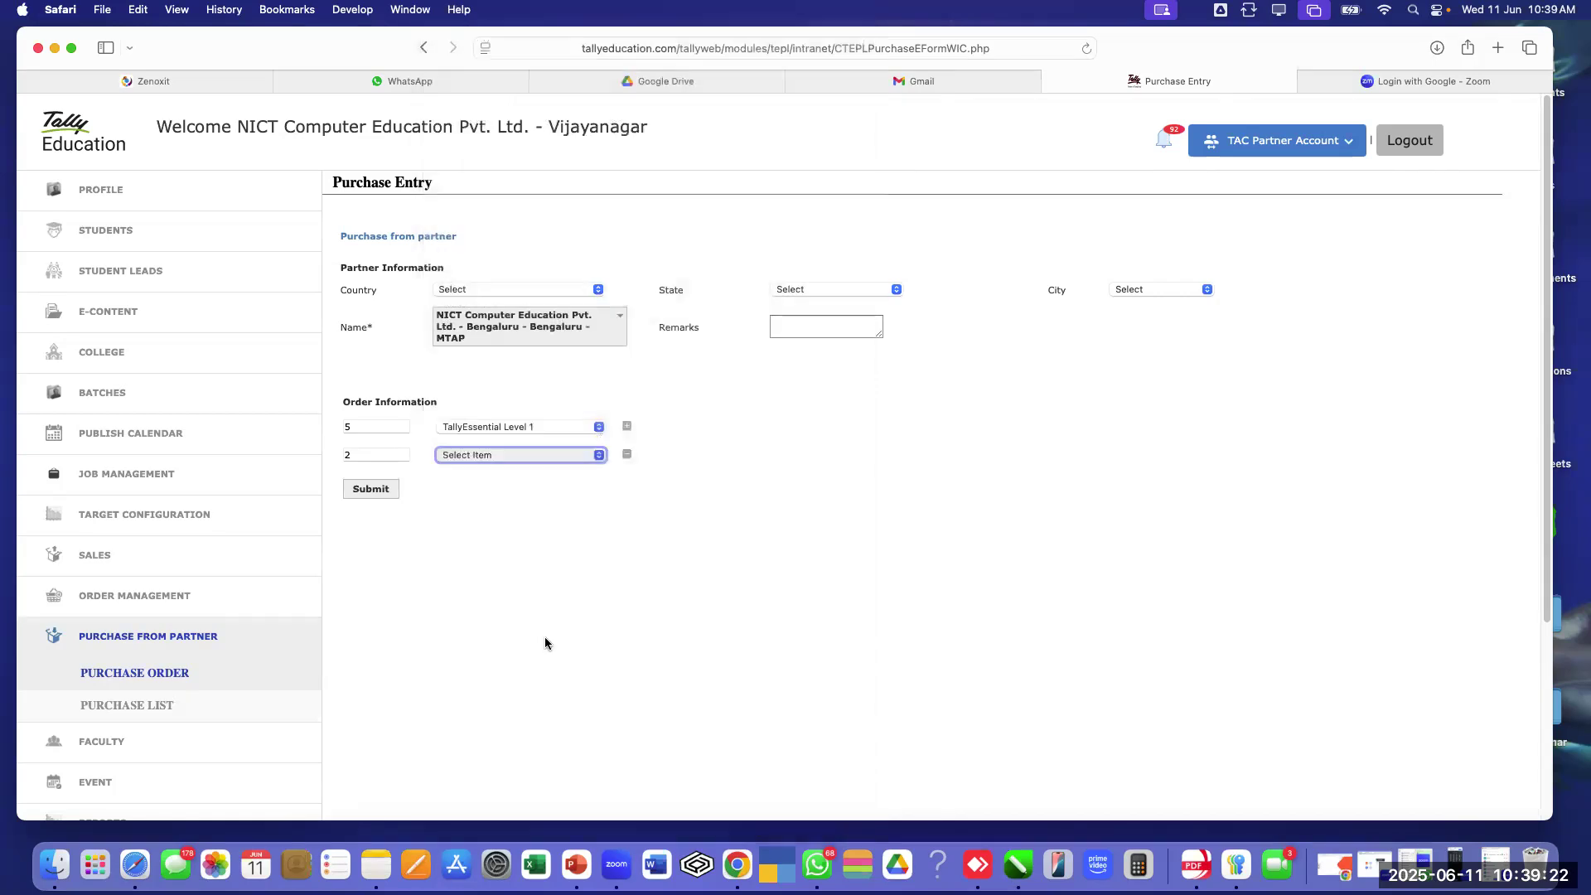
Add a third order line of 1 TallyEssential Level 3
{"action": "left_click", "coordinate": [628, 428]}
{"action": "left_click", "coordinate": [394, 484]}
{"action": "type", "text": "1"}
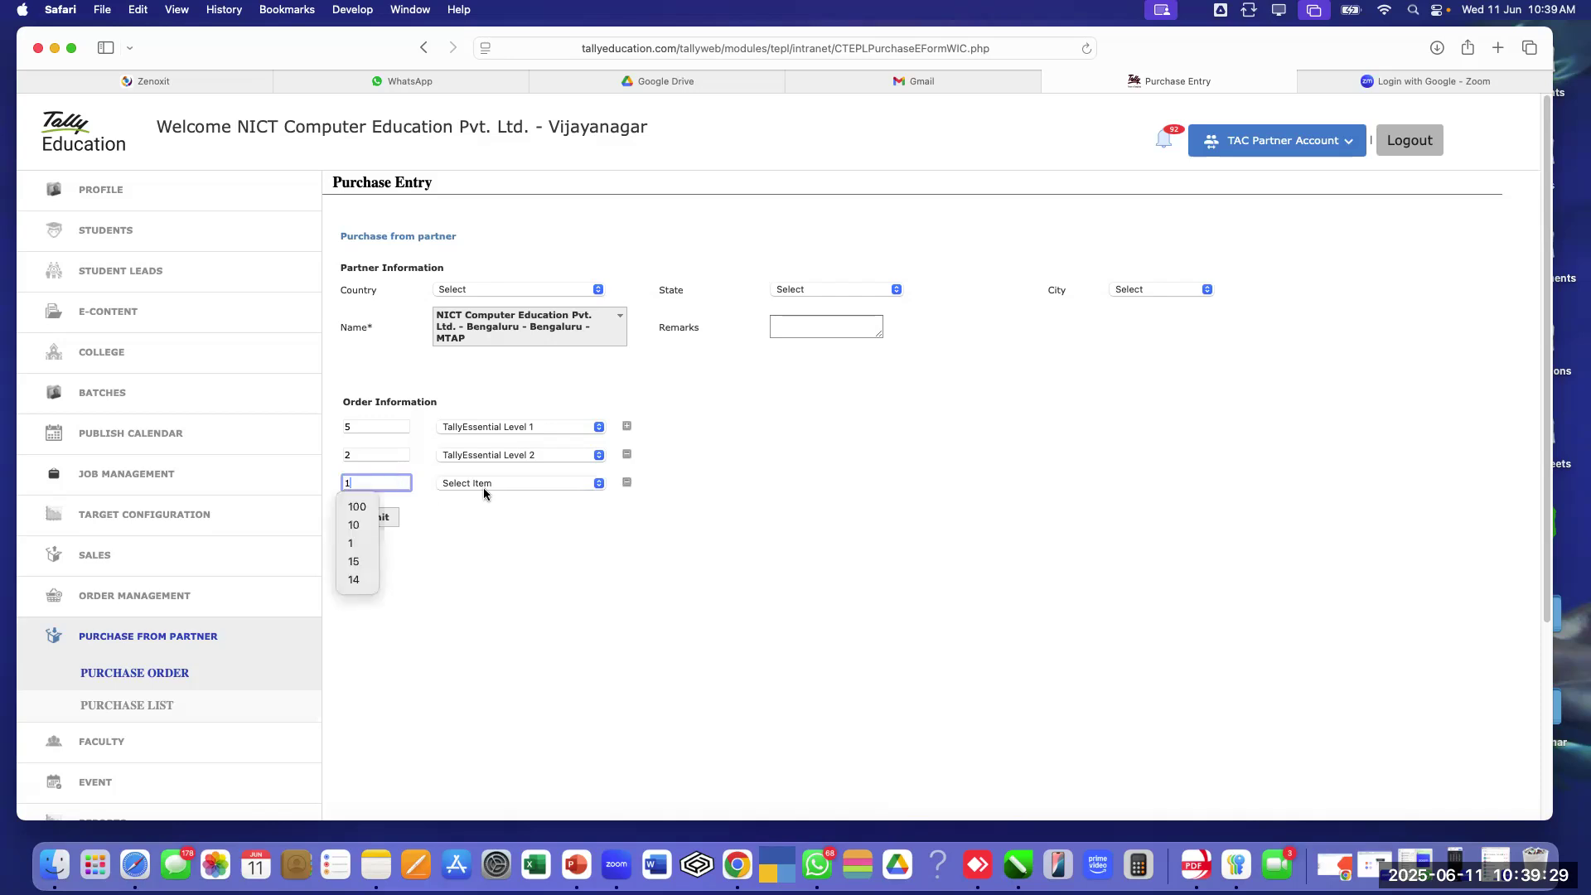
{"action": "left_click", "coordinate": [480, 486]}
{"action": "scroll", "coordinate": [551, 629], "scroll_direction": "down", "scroll_amount": 3}
{"action": "scroll", "coordinate": [551, 630], "scroll_direction": "down", "scroll_amount": 10}
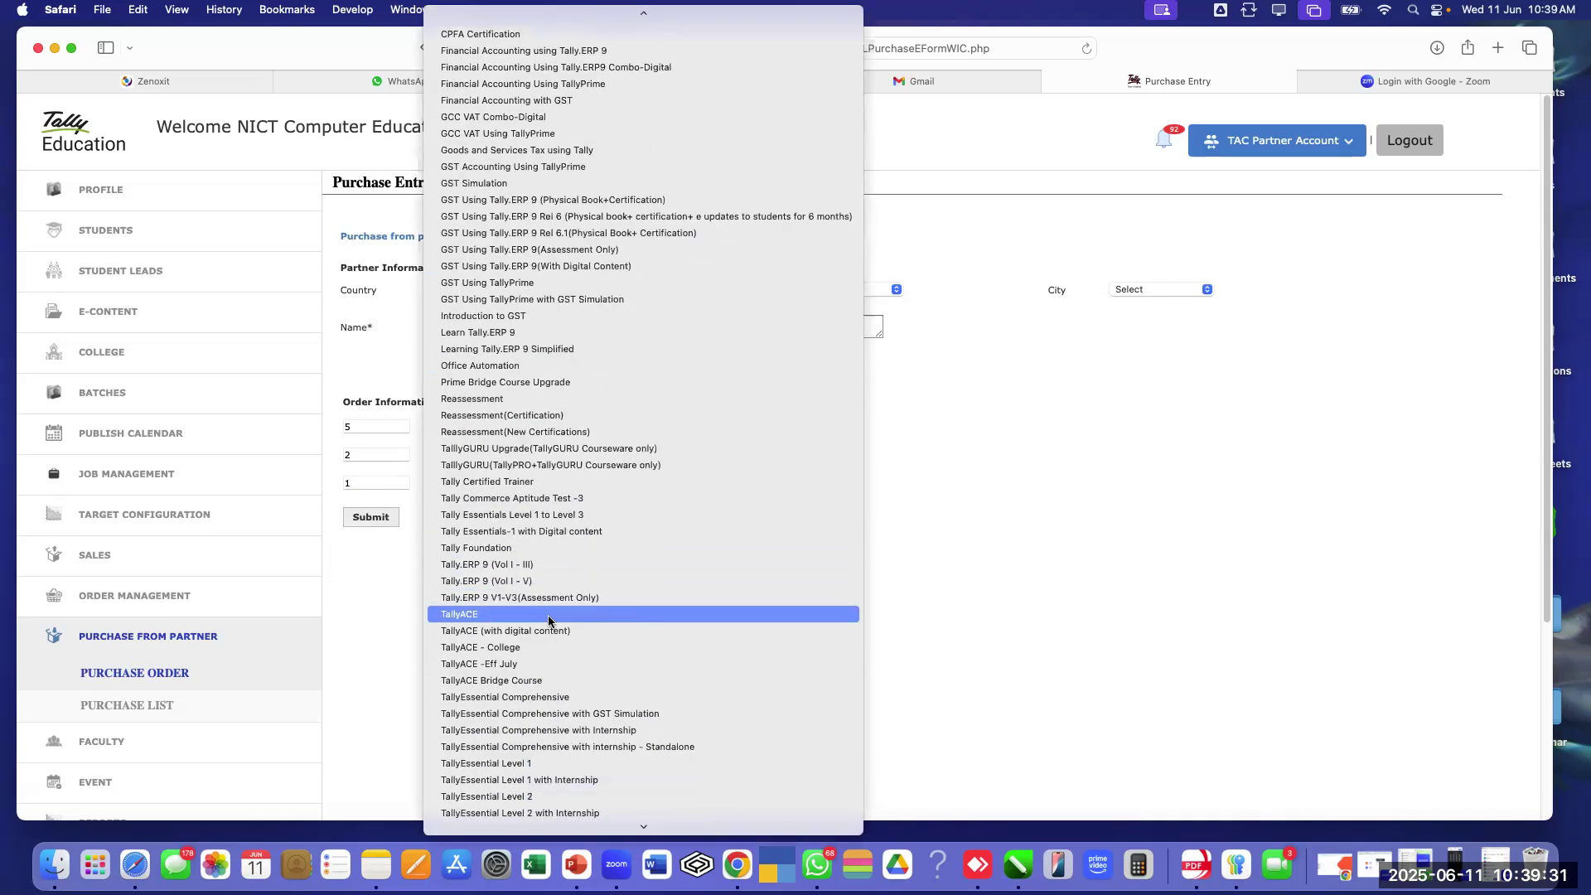
{"action": "left_click", "coordinate": [531, 578]}
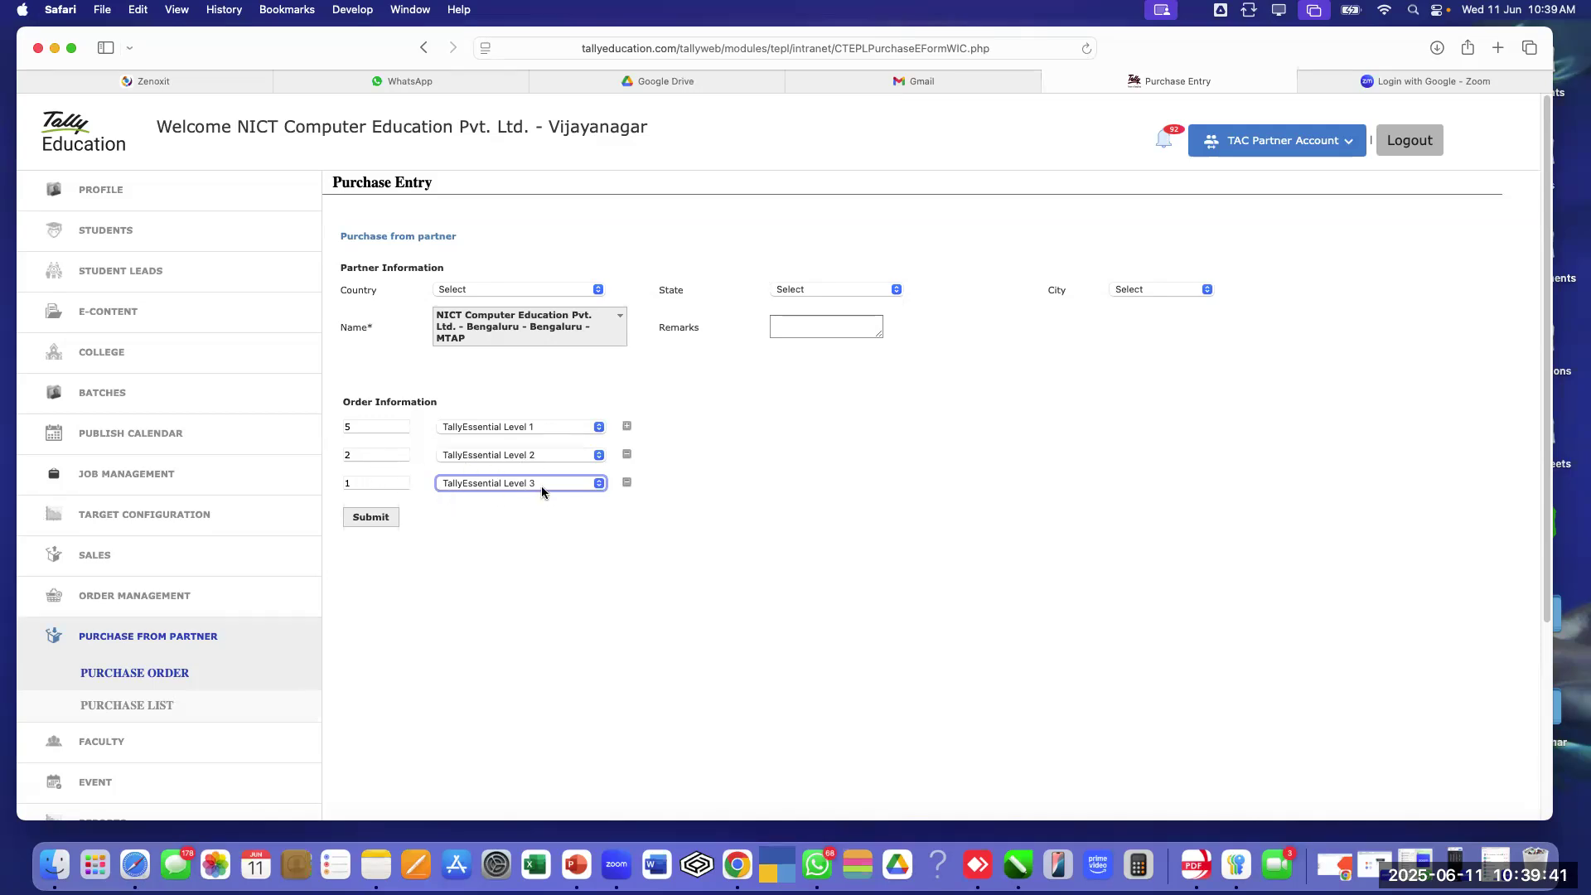
Change the three line quantities to 4, 3 and 2
{"action": "left_click", "coordinate": [386, 428]}
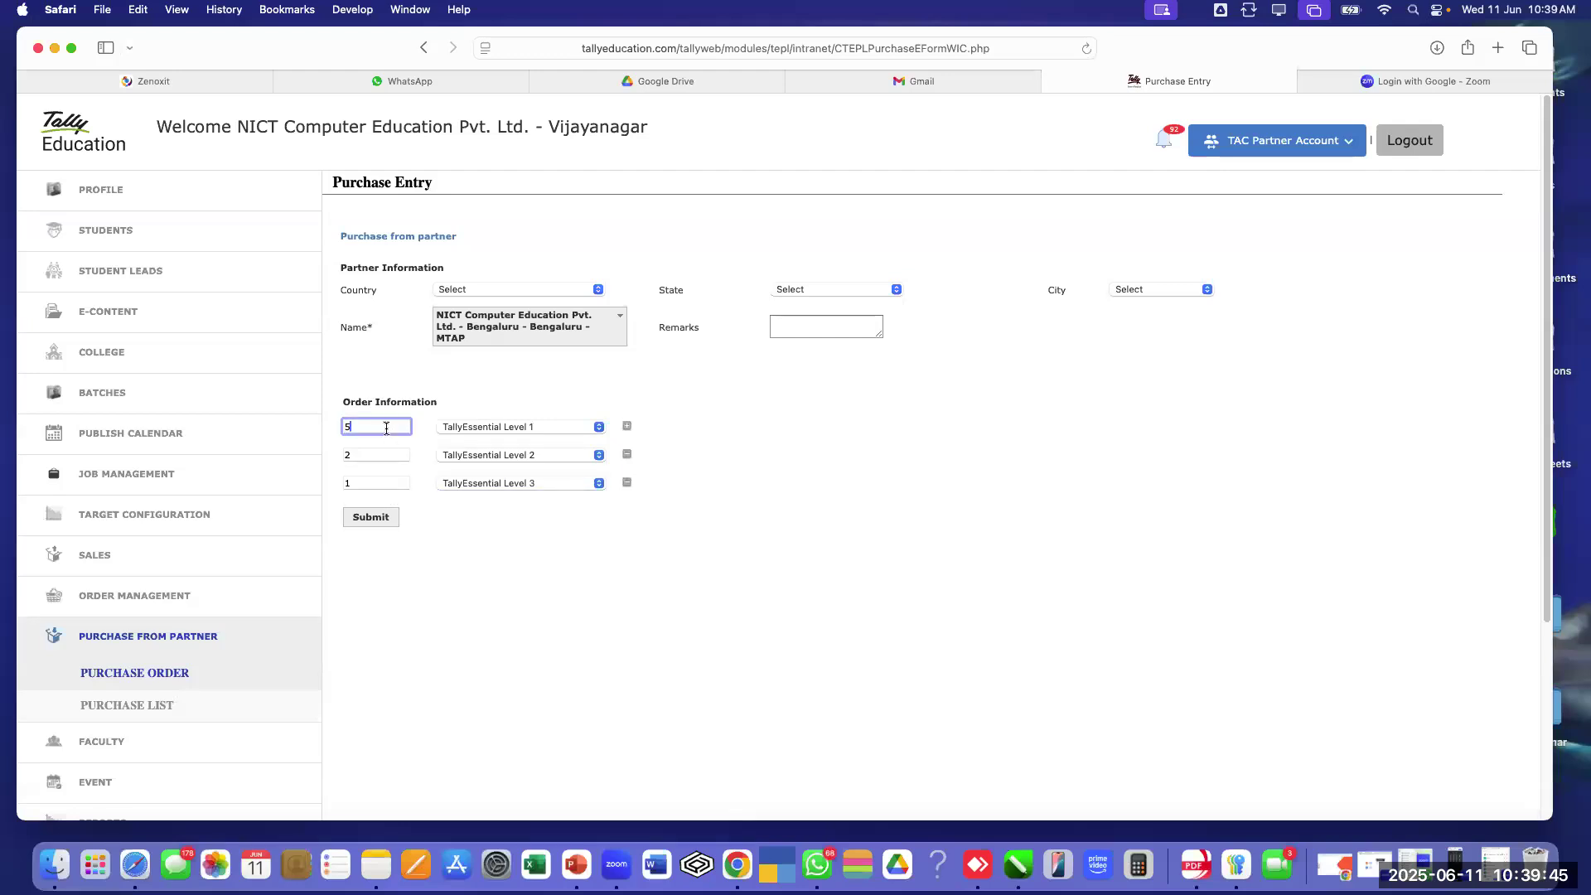
{"action": "key", "text": "BackSpace"}
{"action": "type", "text": "4"}
{"action": "left_click", "coordinate": [390, 451]}
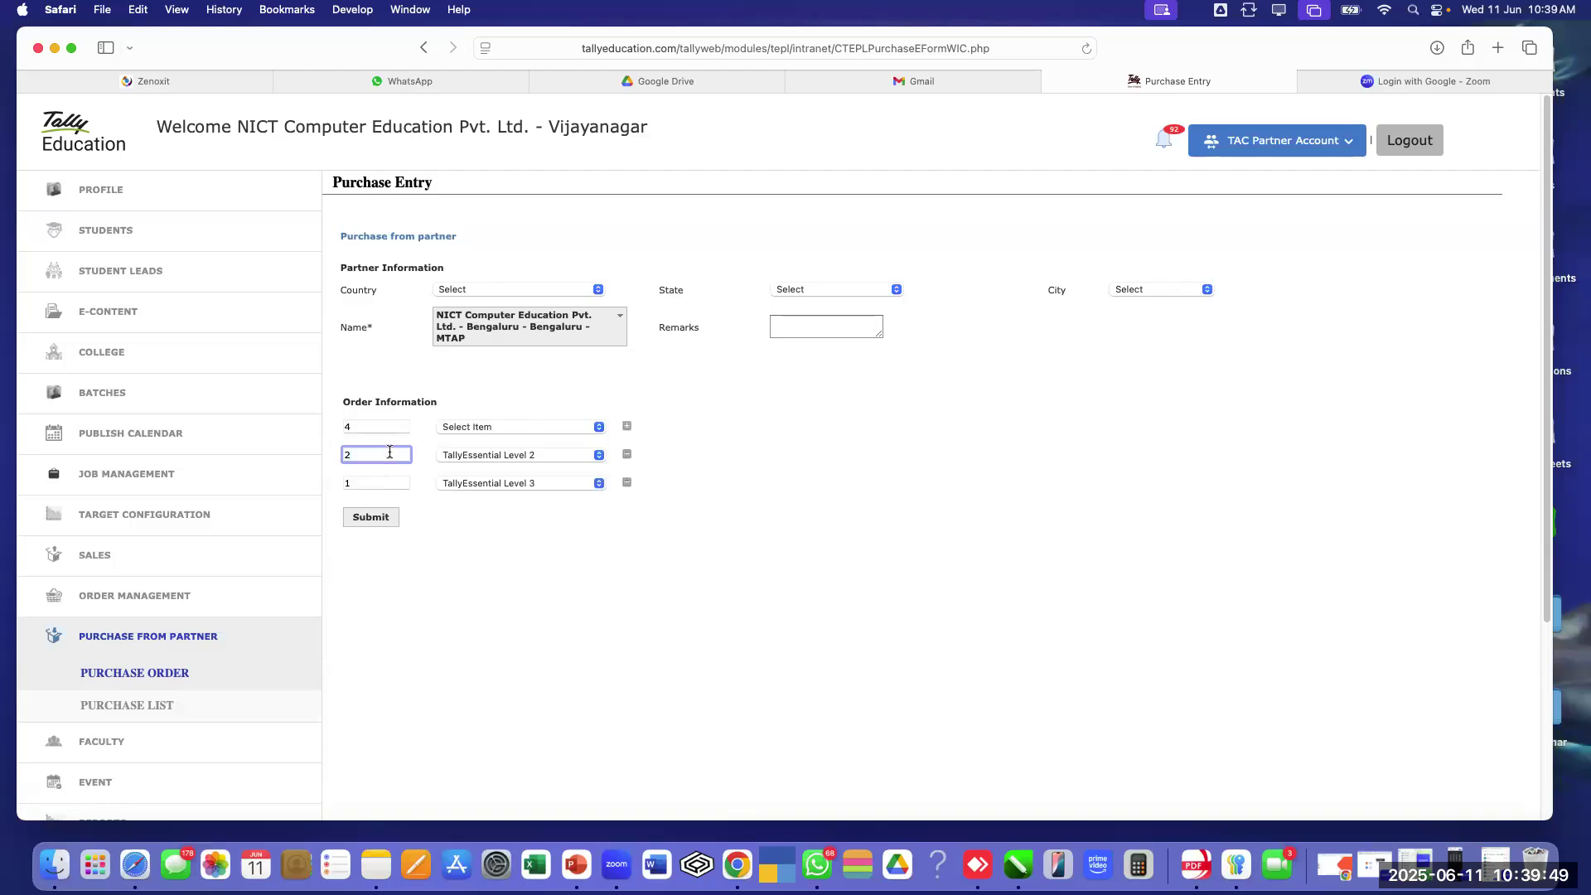
{"action": "key", "text": "BackSpace"}
{"action": "type", "text": "3"}
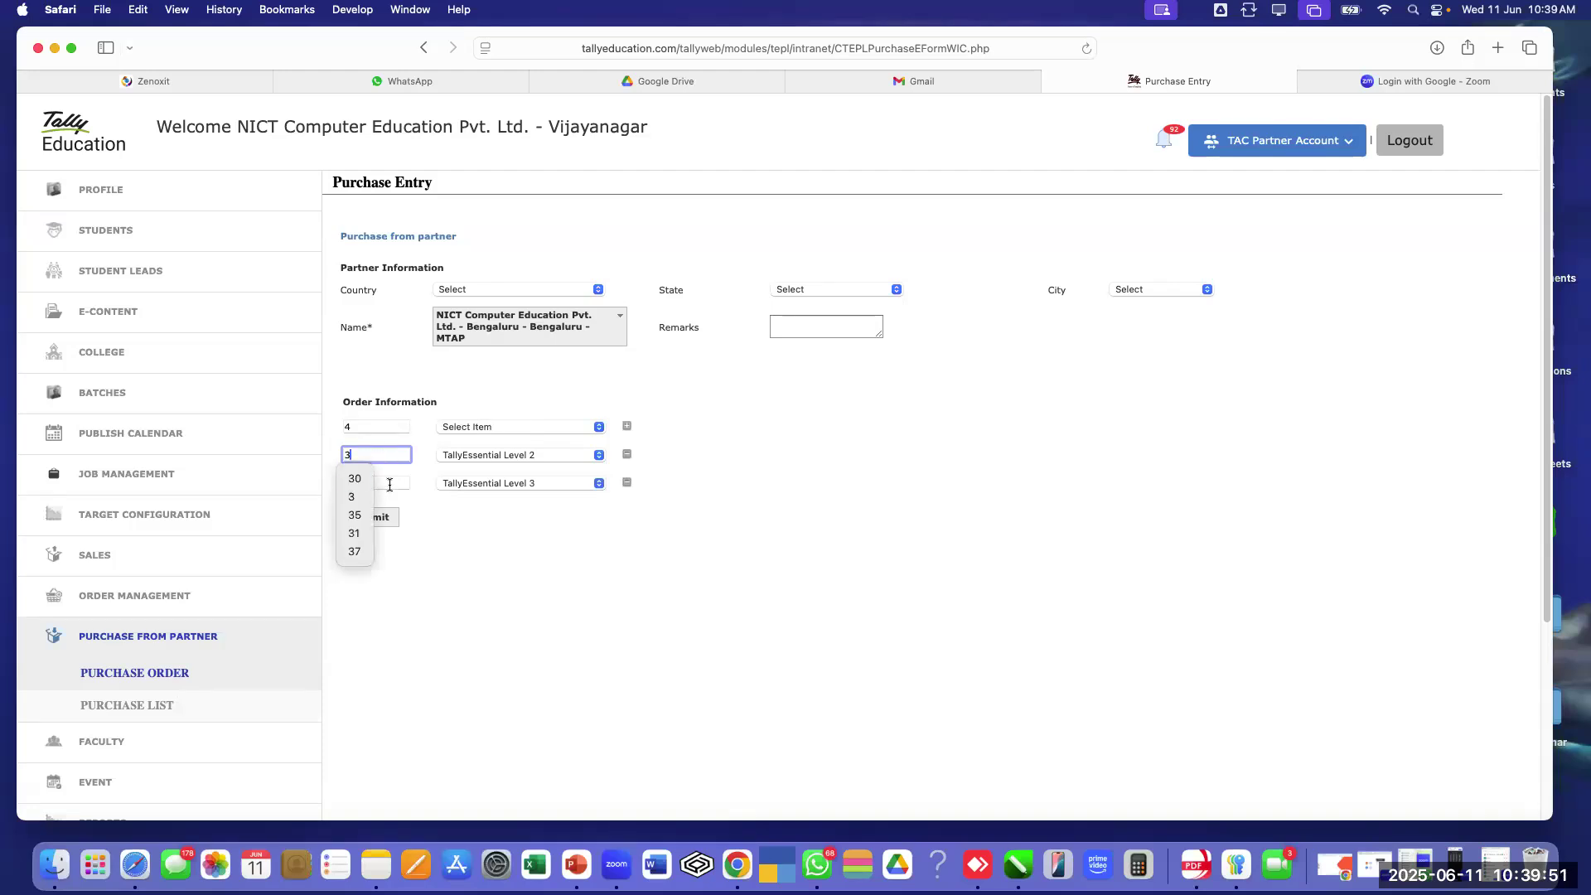
{"action": "left_click", "coordinate": [390, 483]}
{"action": "key", "text": "BackSpace"}
{"action": "type", "text": "2"}
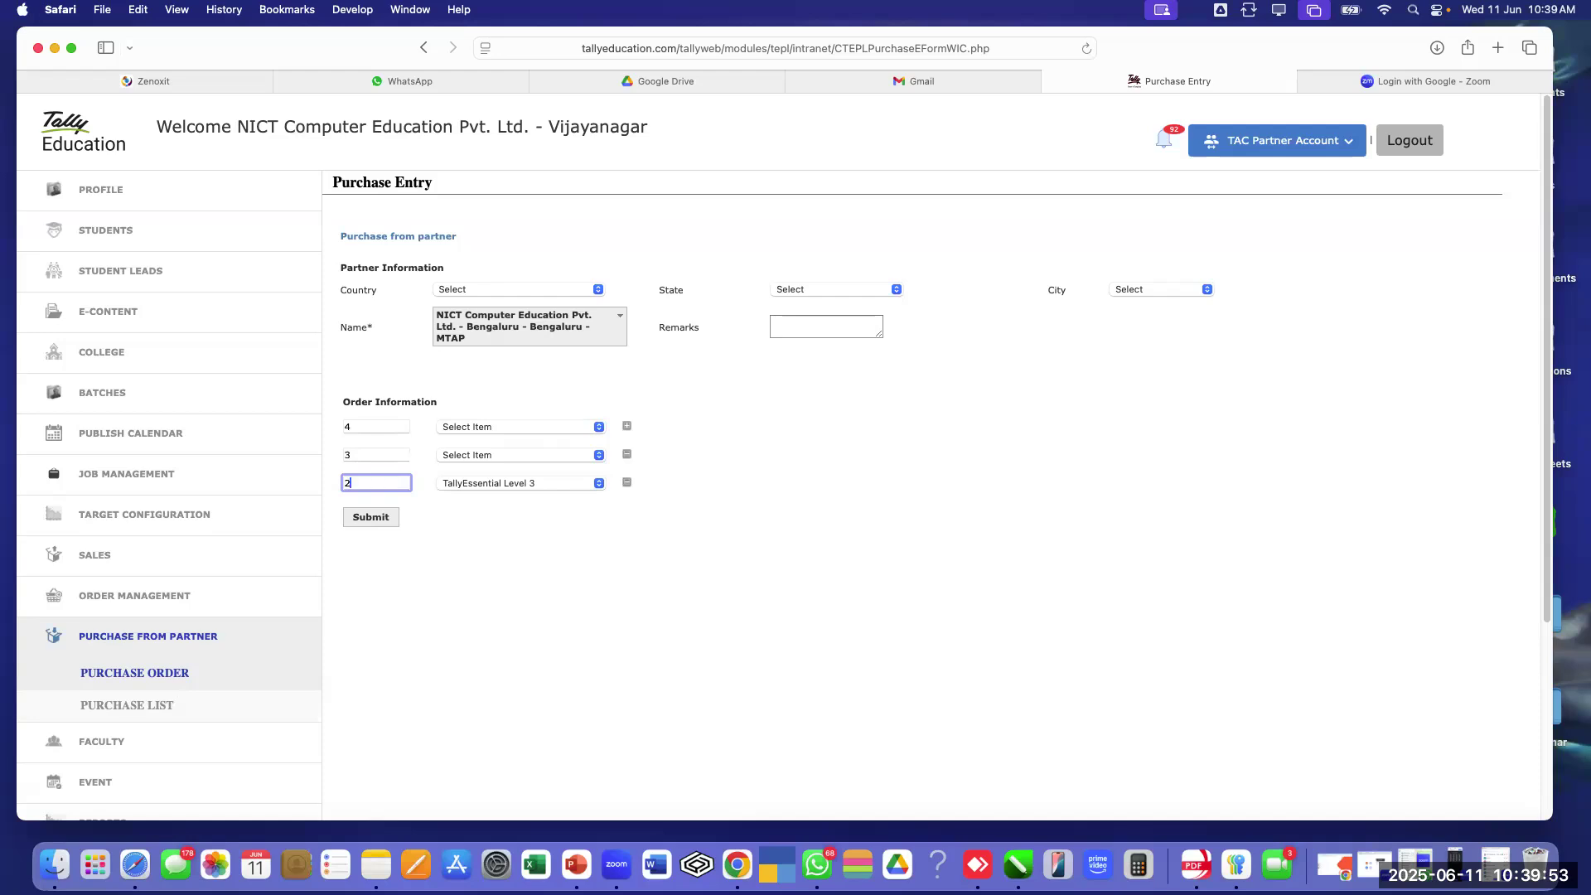
{"action": "left_click", "coordinate": [534, 549]}
Choose TallyEssential Level 1, Level 2 and Level 3 for the three order lines in turn
{"action": "left_click", "coordinate": [539, 427]}
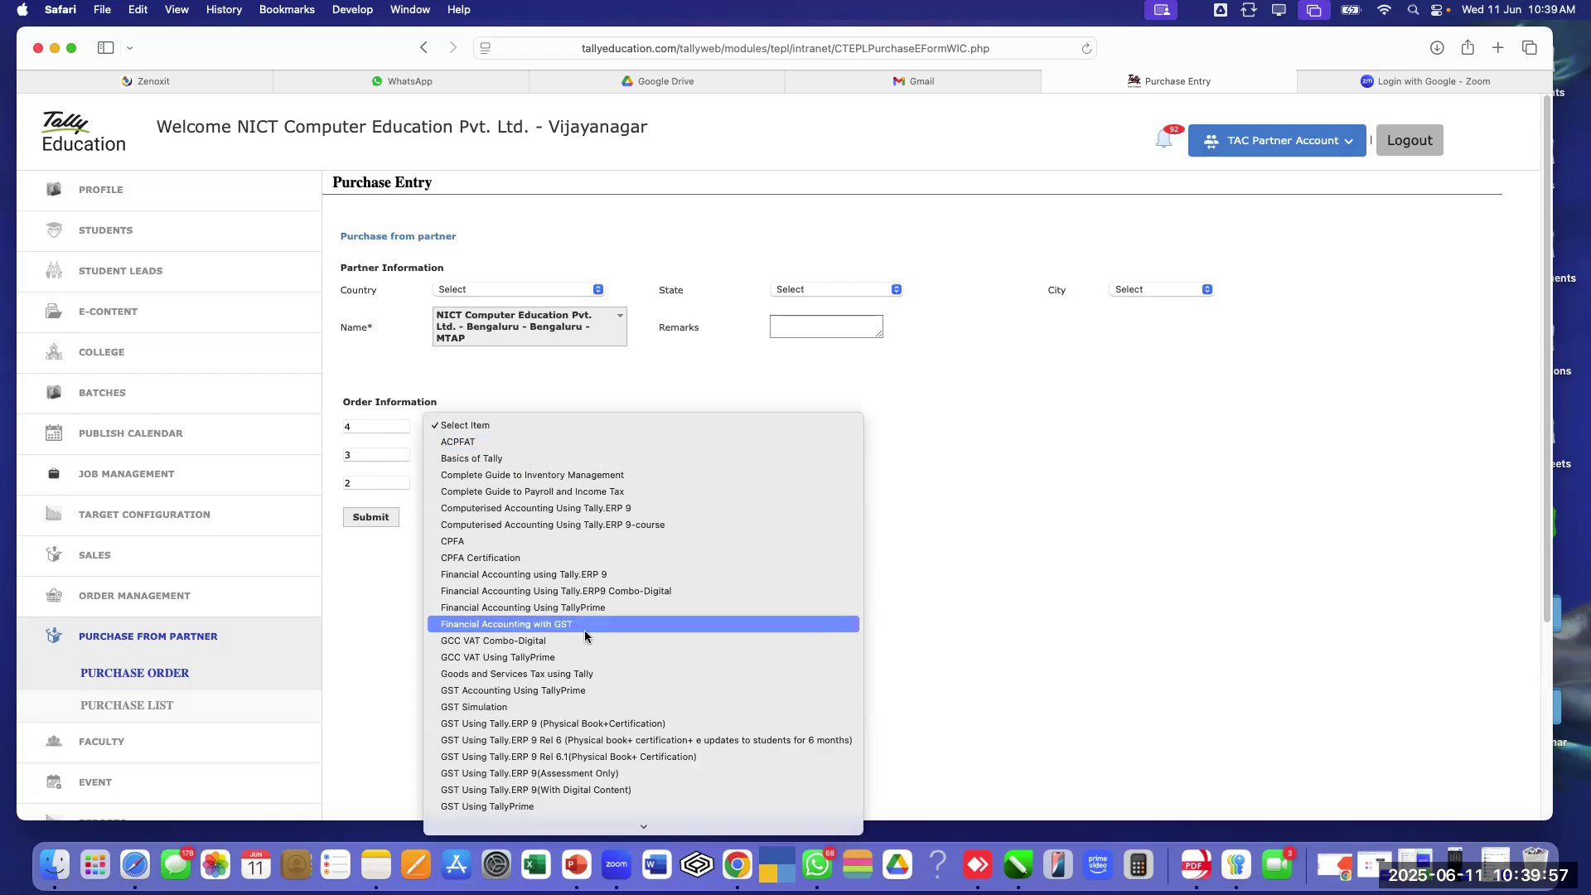
{"action": "scroll", "coordinate": [585, 638], "scroll_direction": "down", "scroll_amount": 6}
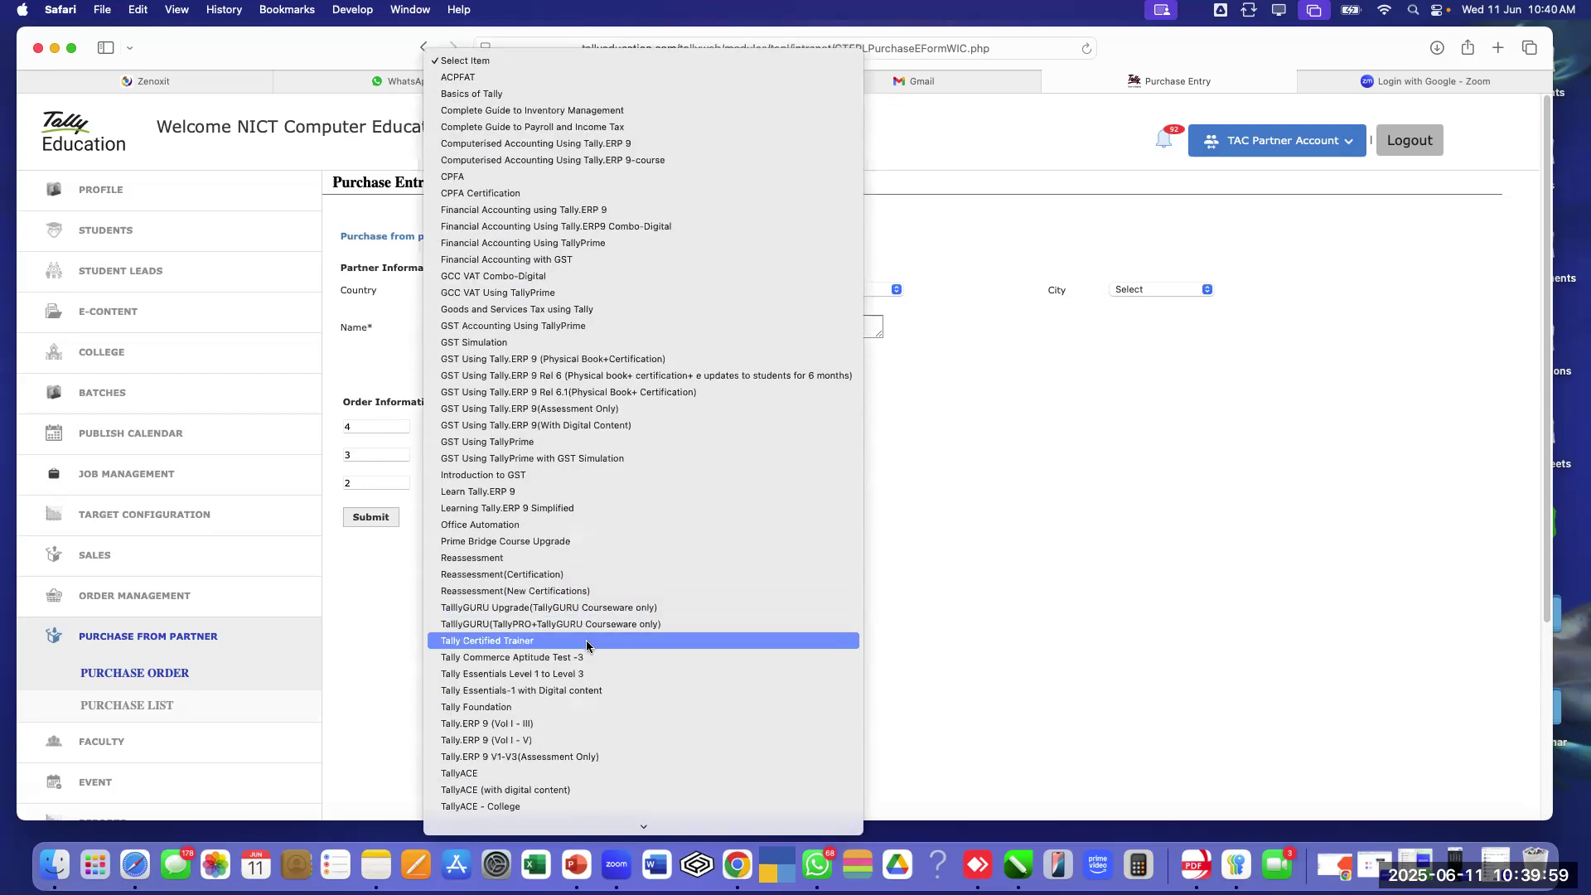
{"action": "left_click", "coordinate": [554, 721]}
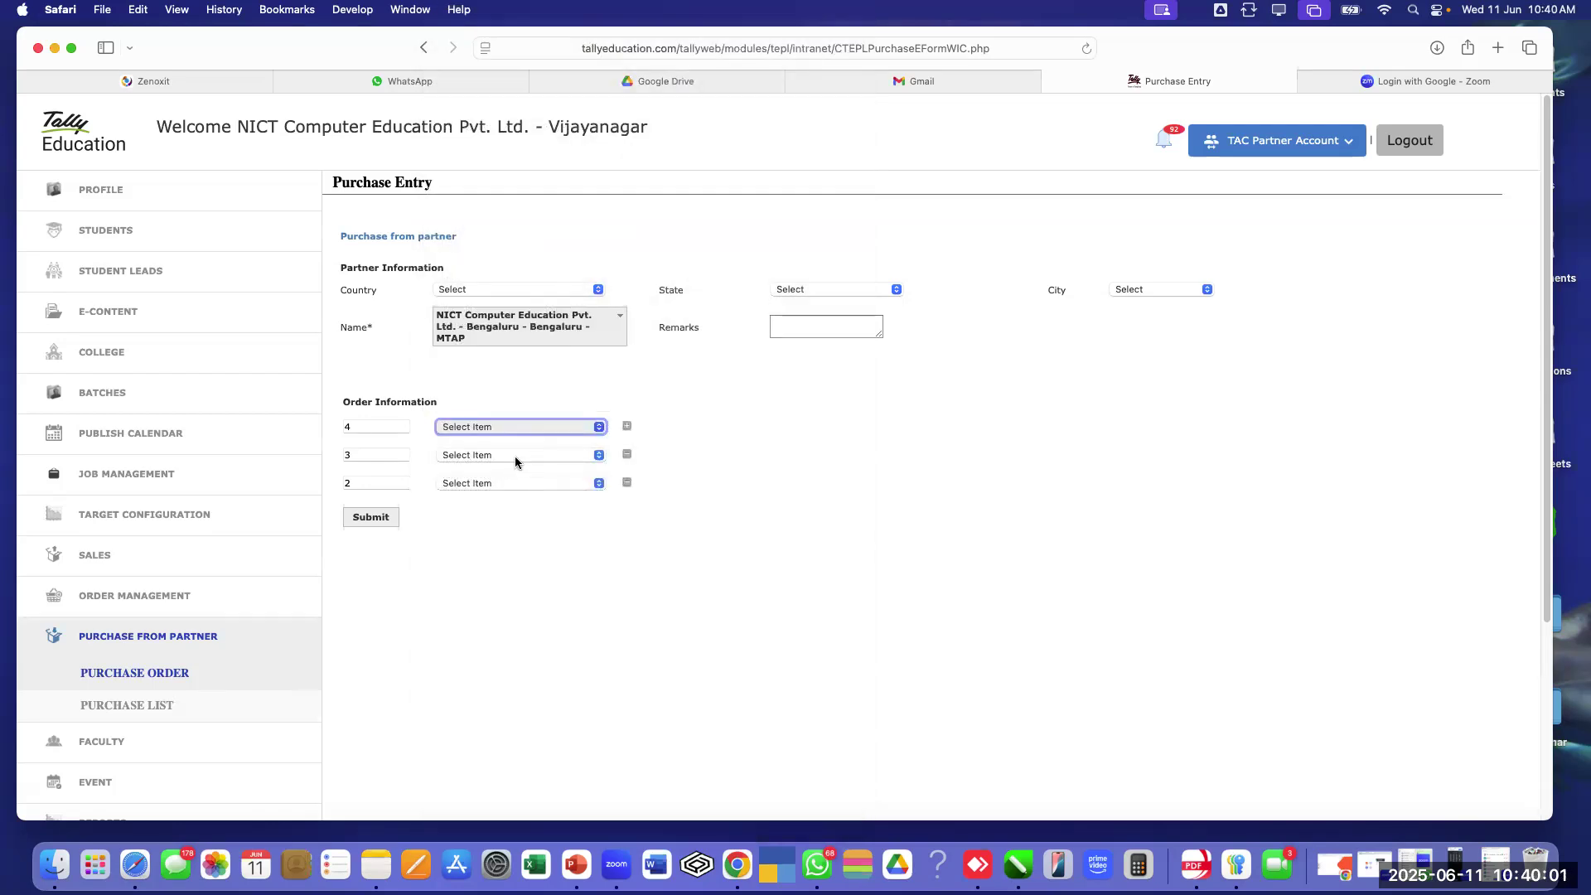
{"action": "left_click", "coordinate": [515, 455]}
{"action": "scroll", "coordinate": [539, 665], "scroll_direction": "down", "scroll_amount": 10}
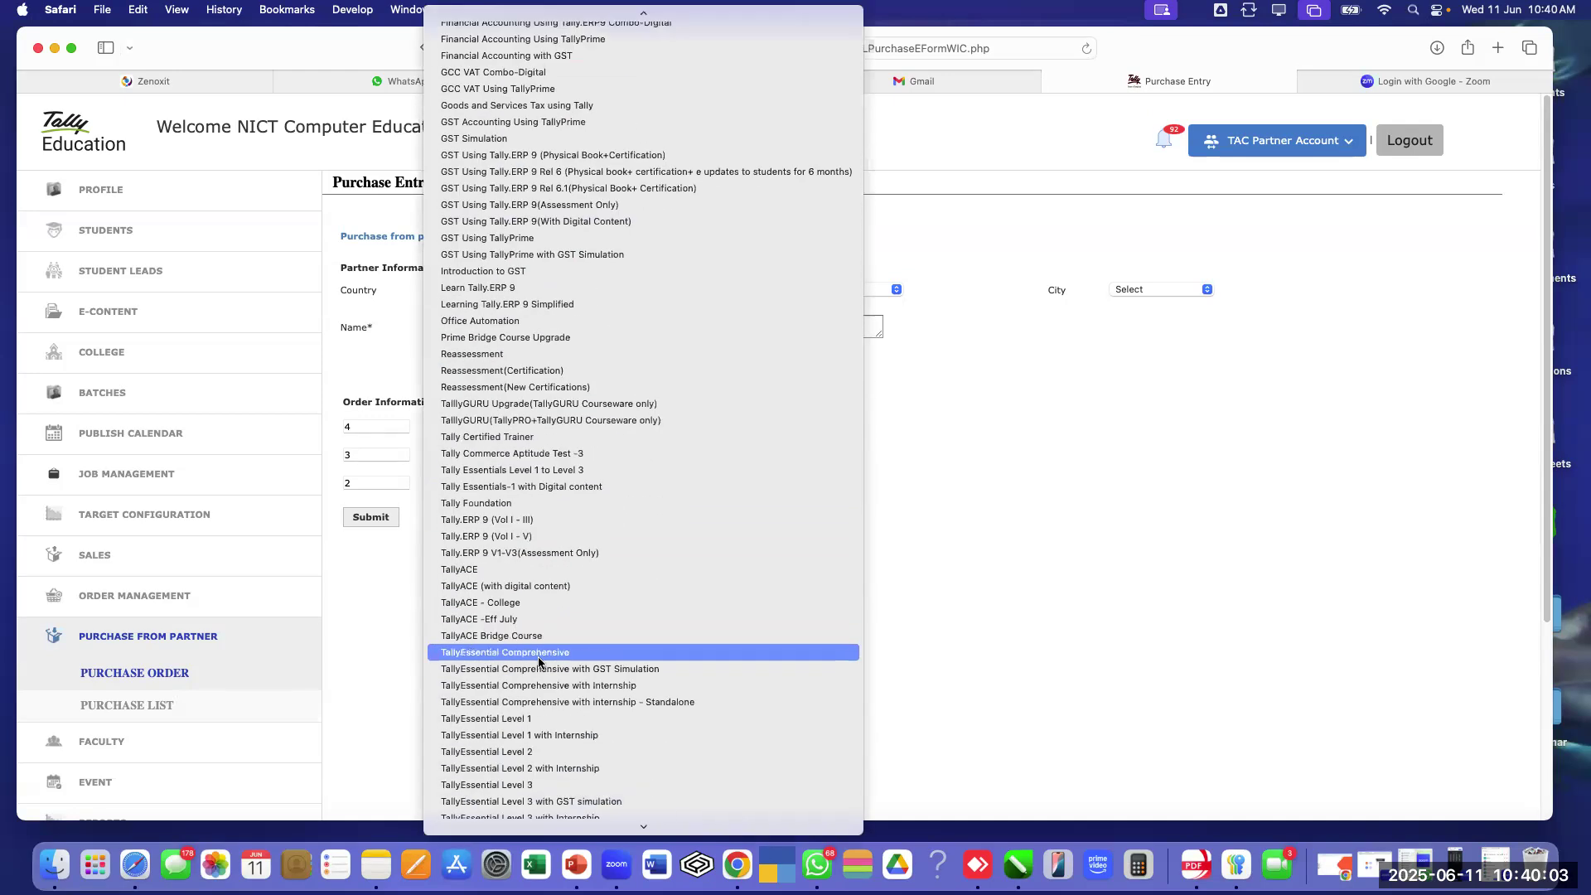
{"action": "left_click", "coordinate": [521, 586]}
{"action": "left_click", "coordinate": [497, 483]}
{"action": "scroll", "coordinate": [555, 653], "scroll_direction": "down", "scroll_amount": 10}
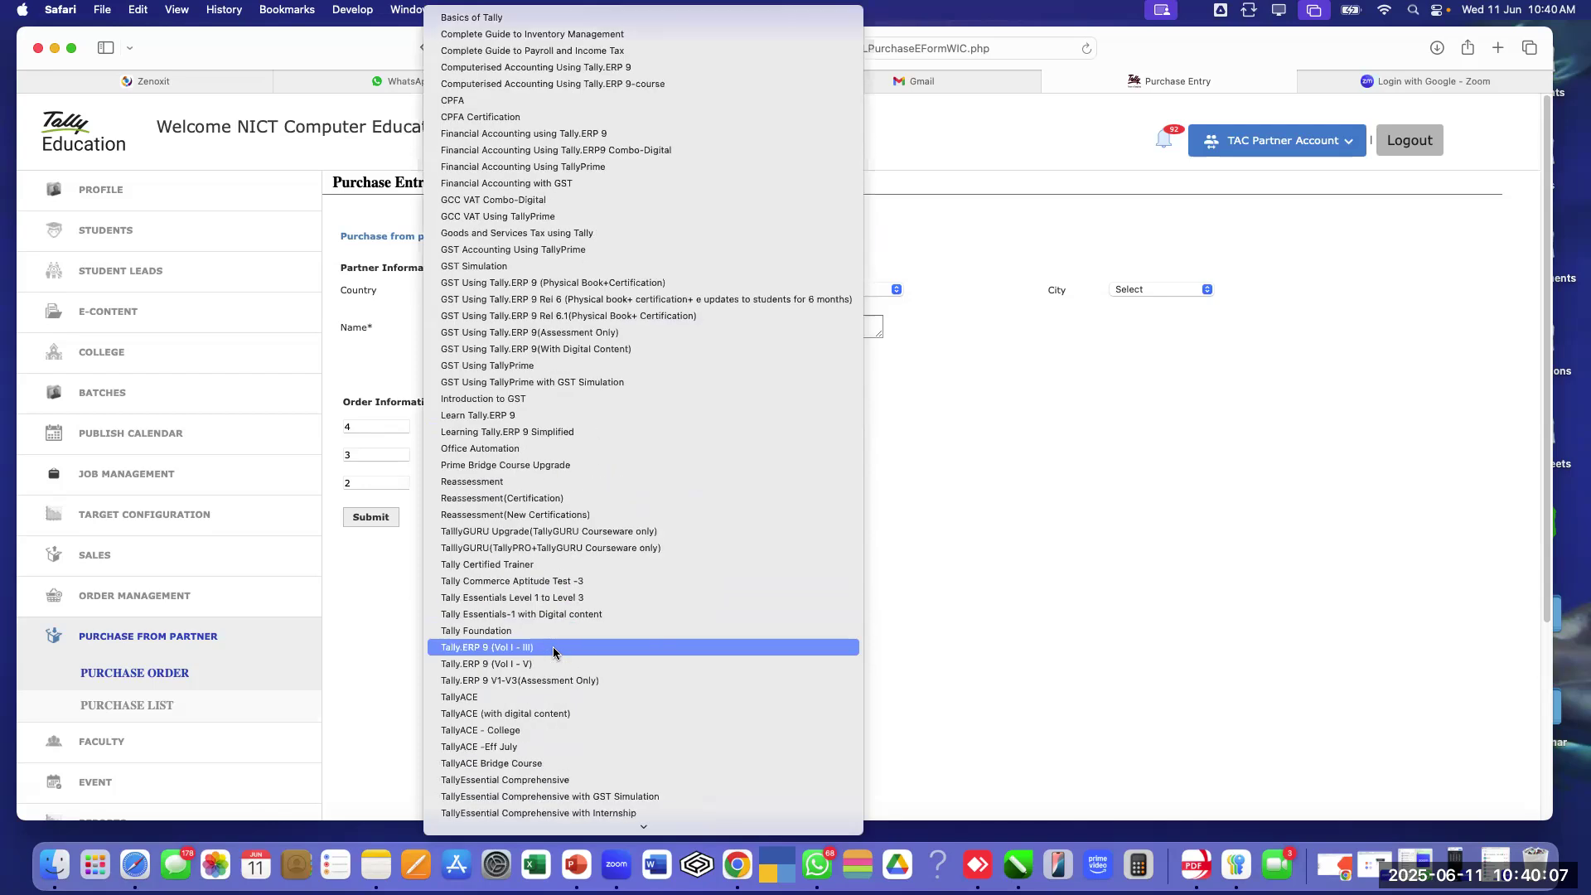
{"action": "scroll", "coordinate": [553, 652], "scroll_direction": "down", "scroll_amount": 2}
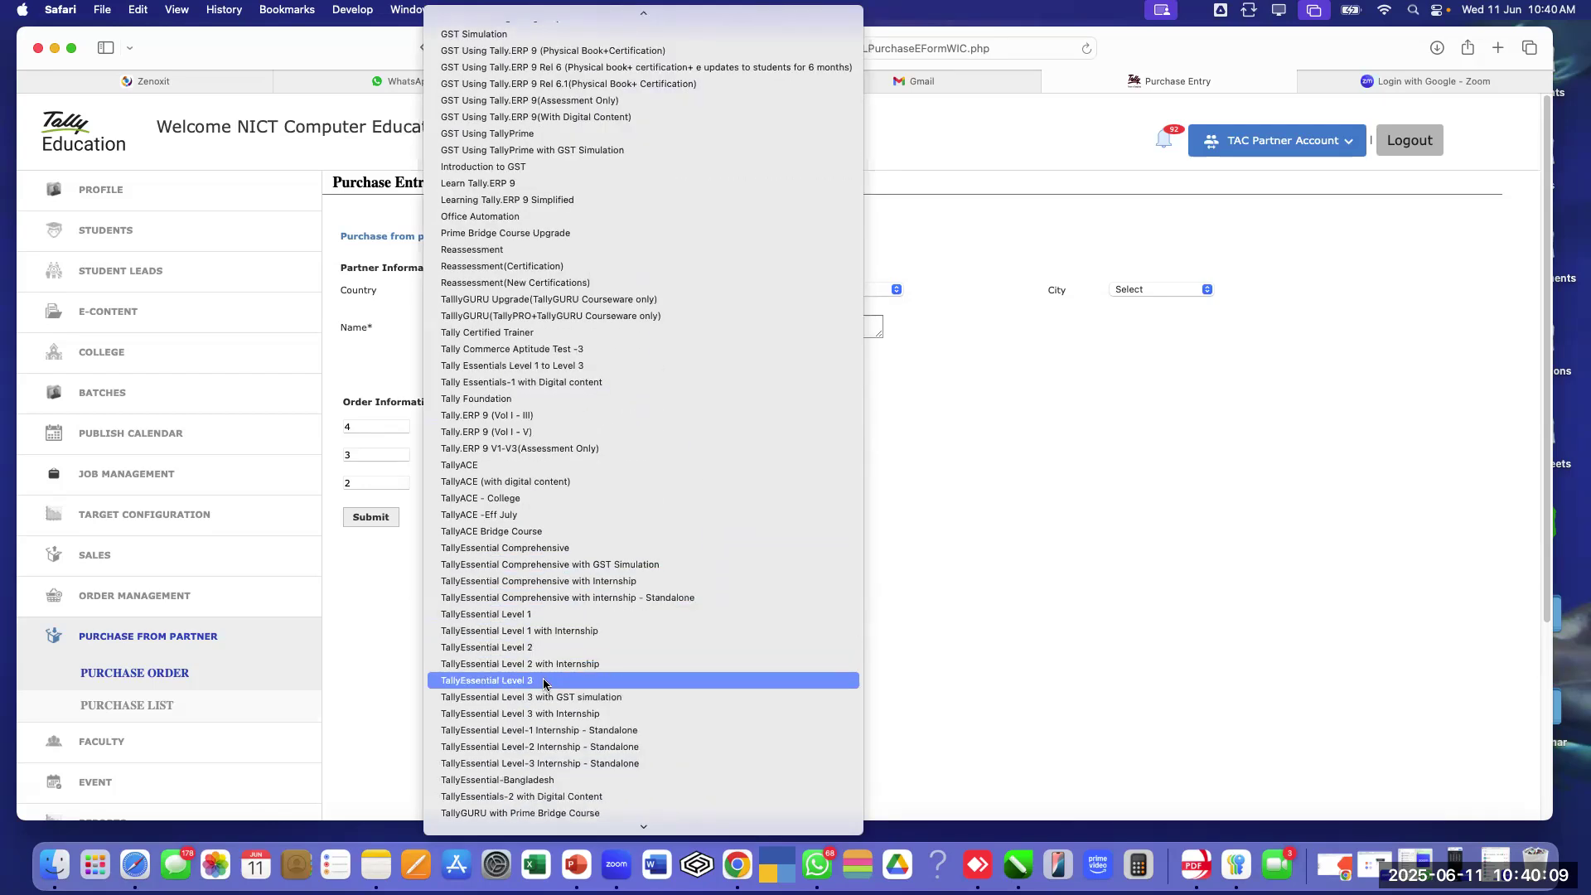
{"action": "left_click", "coordinate": [630, 696]}
{"action": "left_click", "coordinate": [594, 568]}
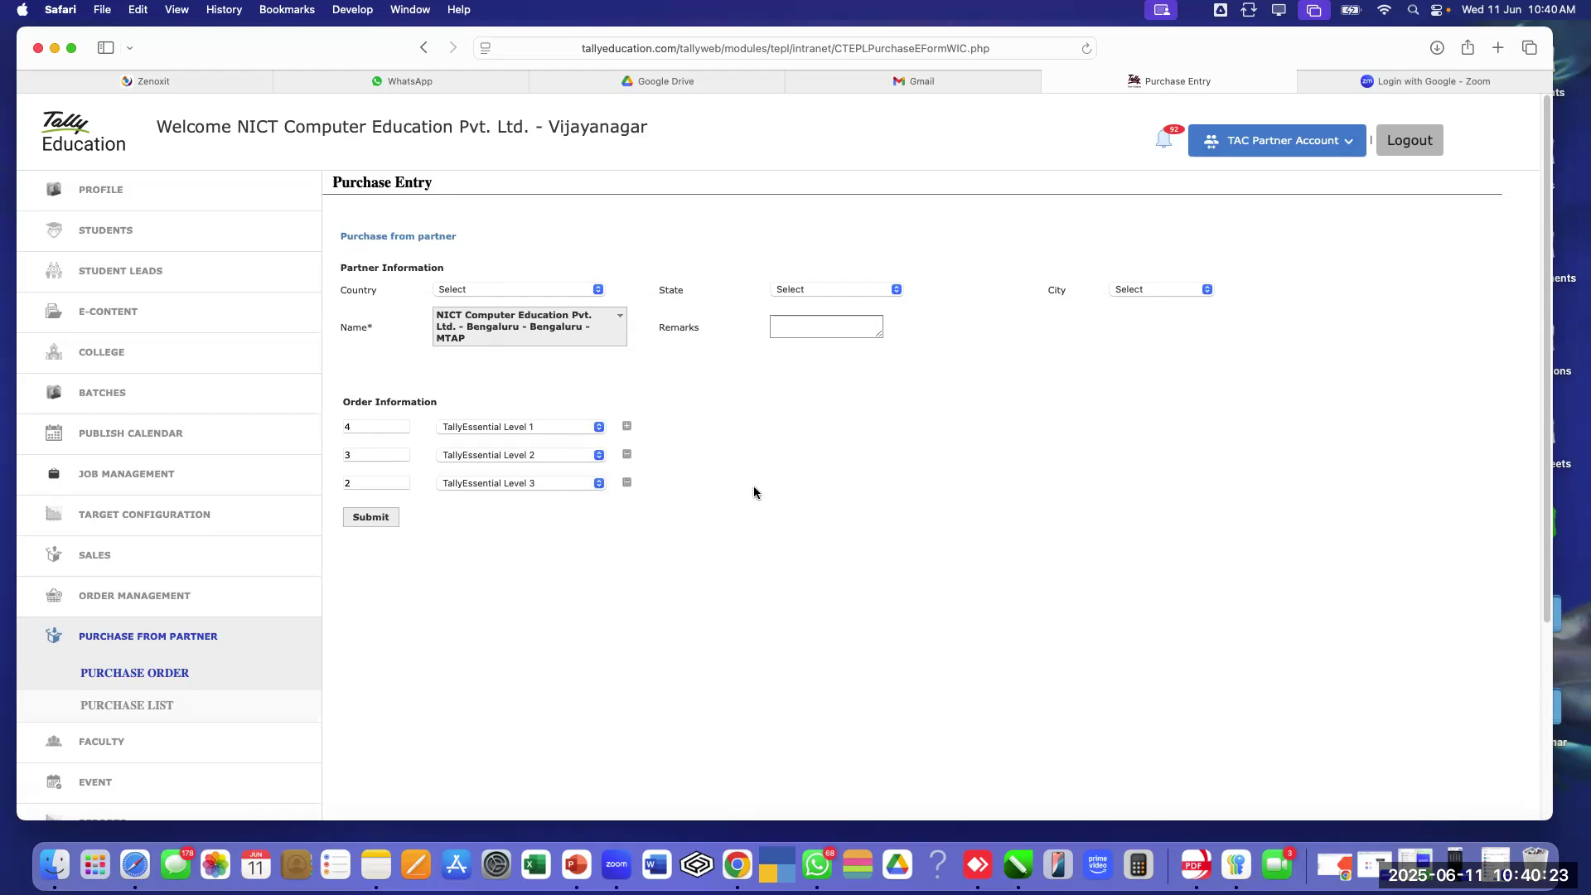
Submit the 4/3/2 TallyEssential purchase order and dismiss the success confirmation
{"action": "left_click", "coordinate": [372, 521]}
{"action": "left_click", "coordinate": [372, 521]}
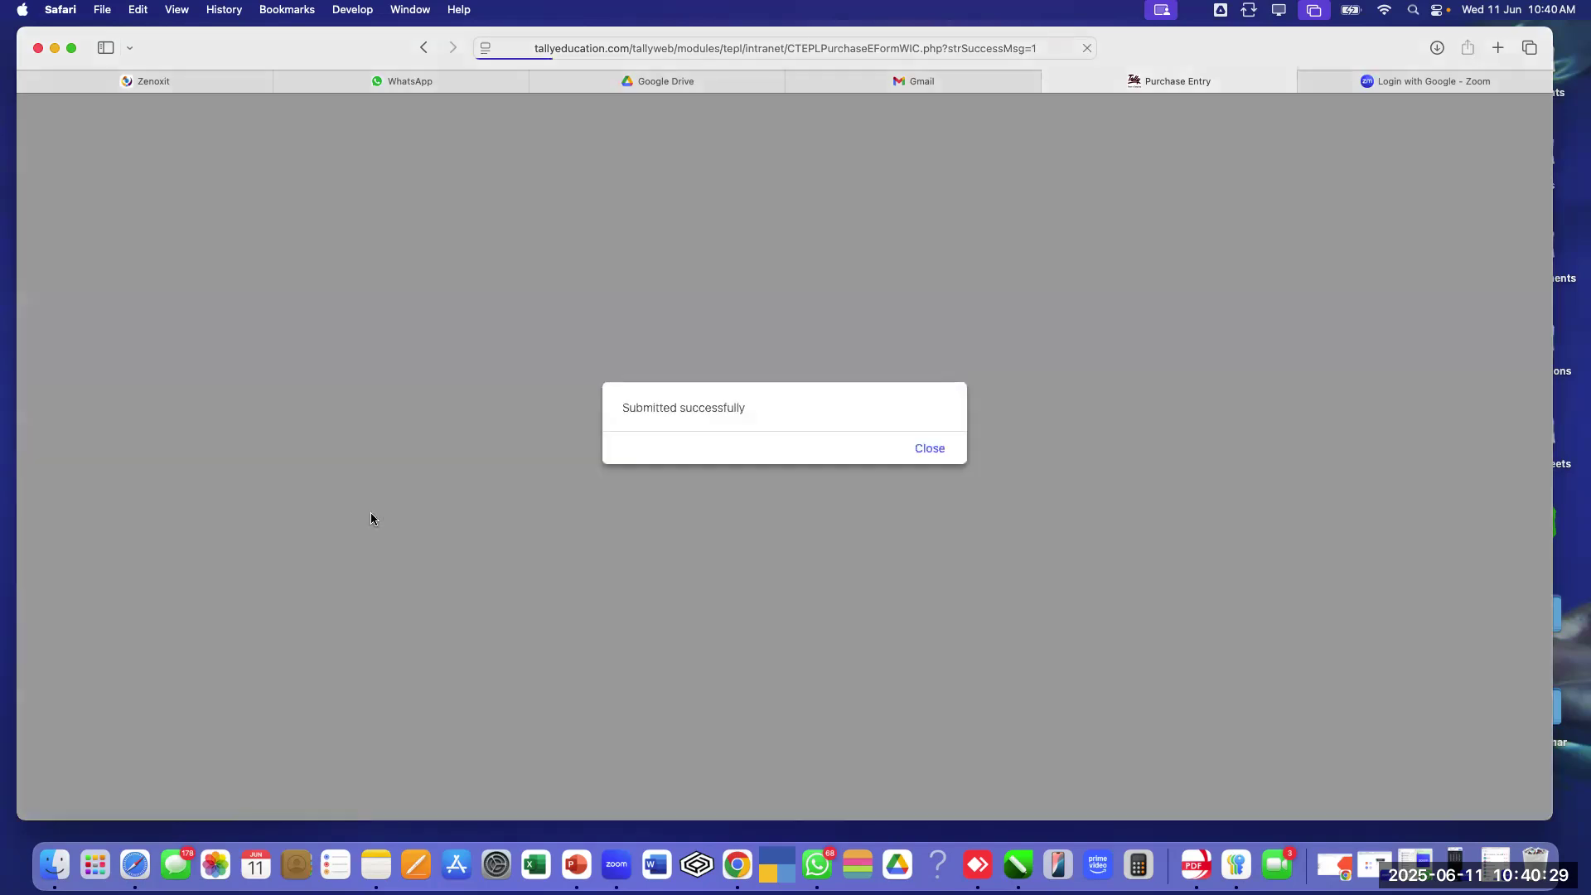
{"action": "left_click", "coordinate": [927, 451]}
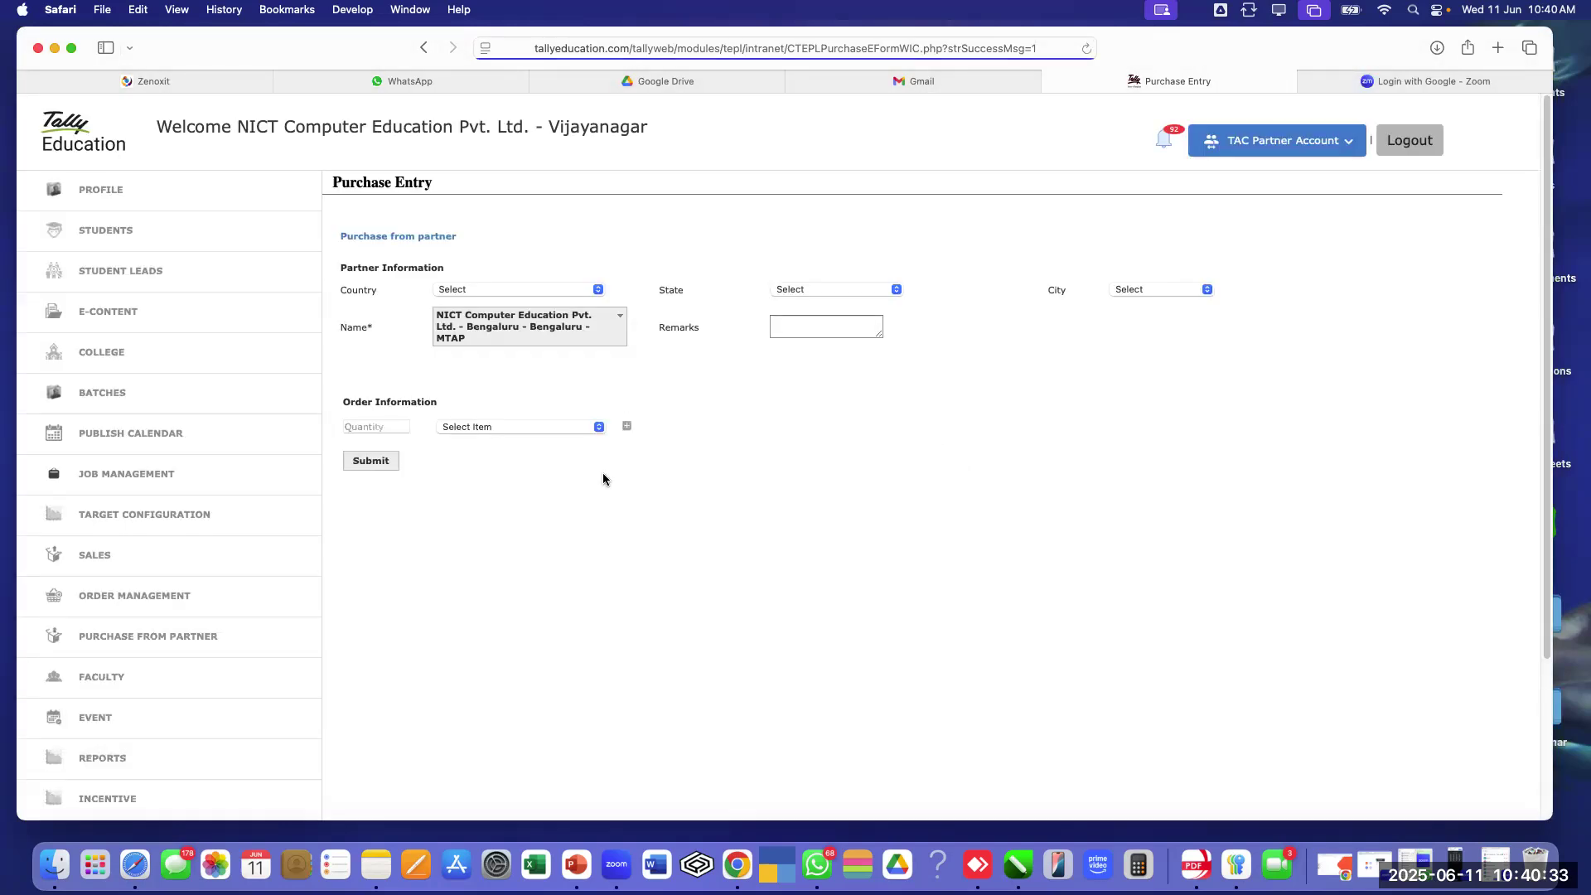
{"action": "left_click", "coordinate": [189, 645]}
{"action": "left_click", "coordinate": [160, 706]}
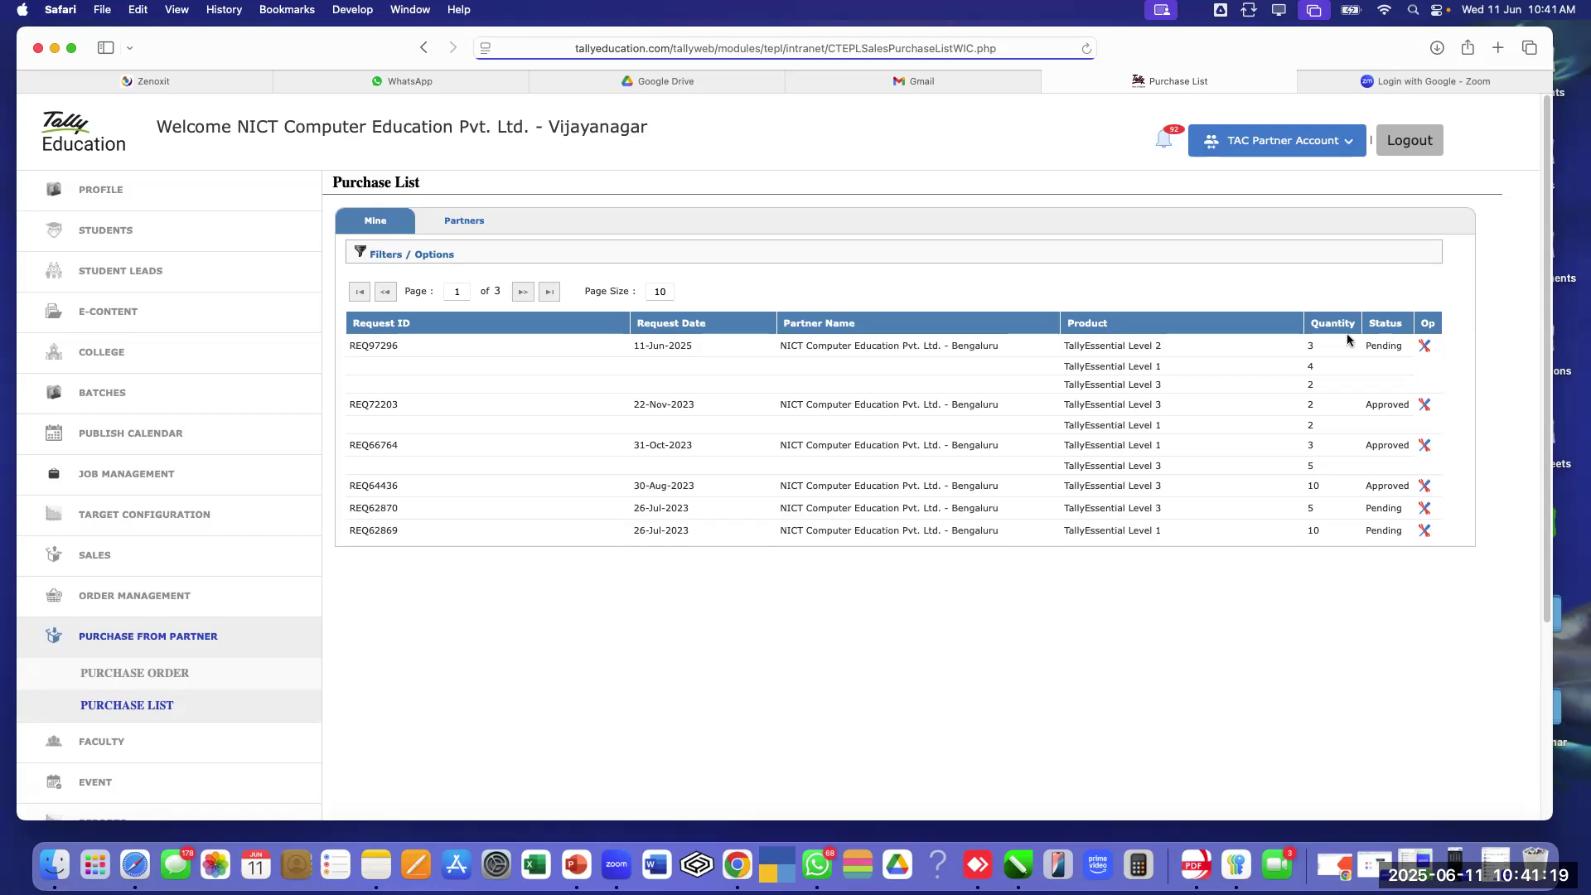
{"action": "left_click", "coordinate": [162, 675]}
Submit a one-line order for 1 TallyEssential Level 1 and close the confirmation
{"action": "left_click", "coordinate": [384, 427]}
{"action": "type", "text": "1"}
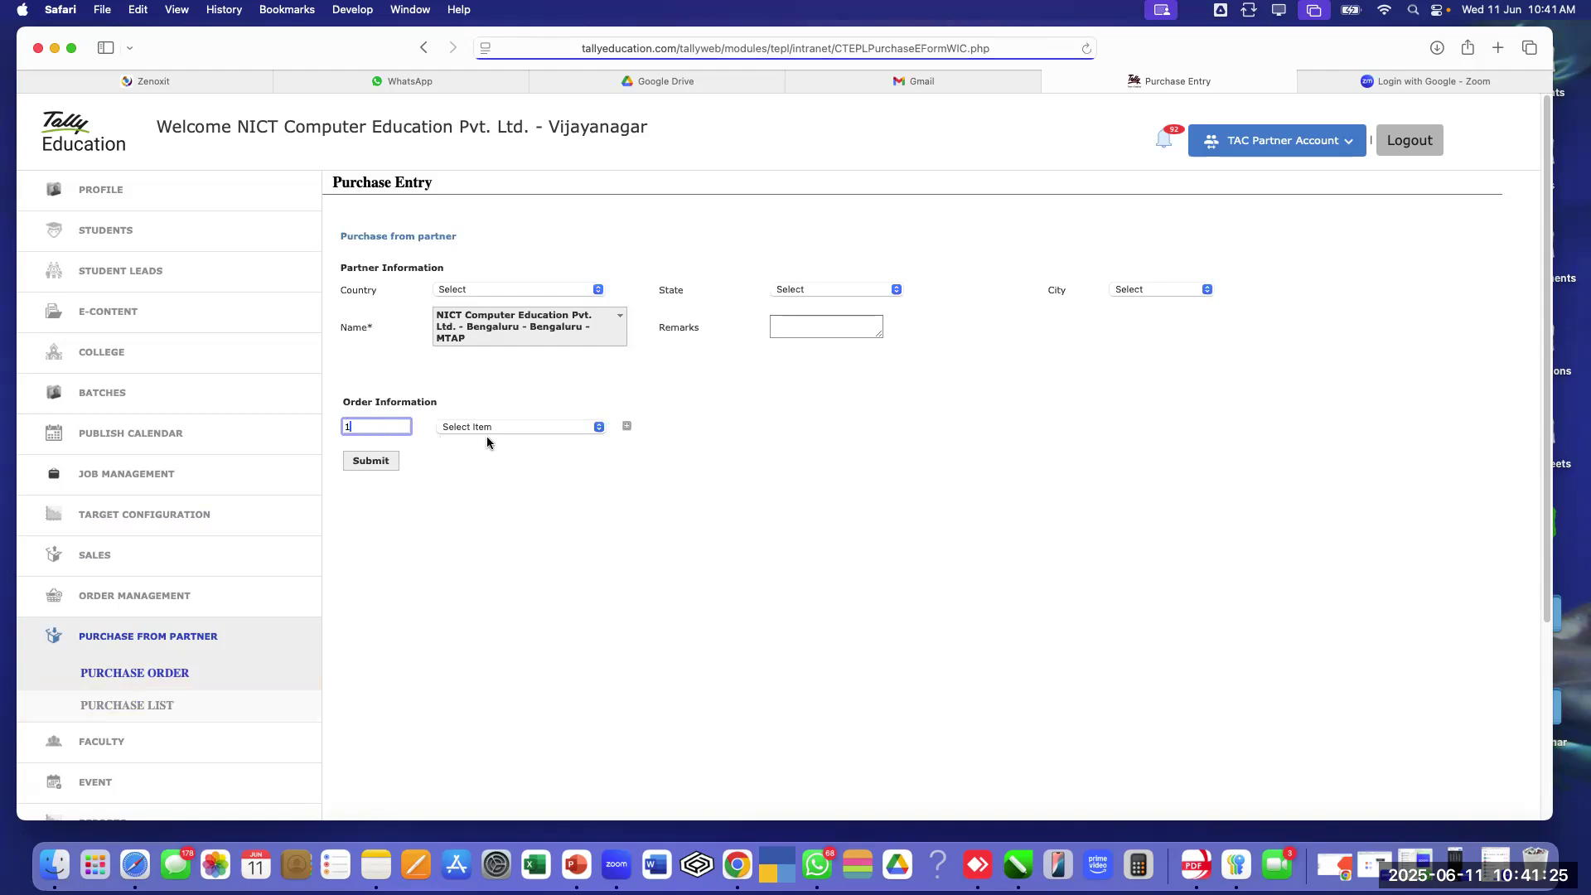
{"action": "left_click", "coordinate": [512, 428]}
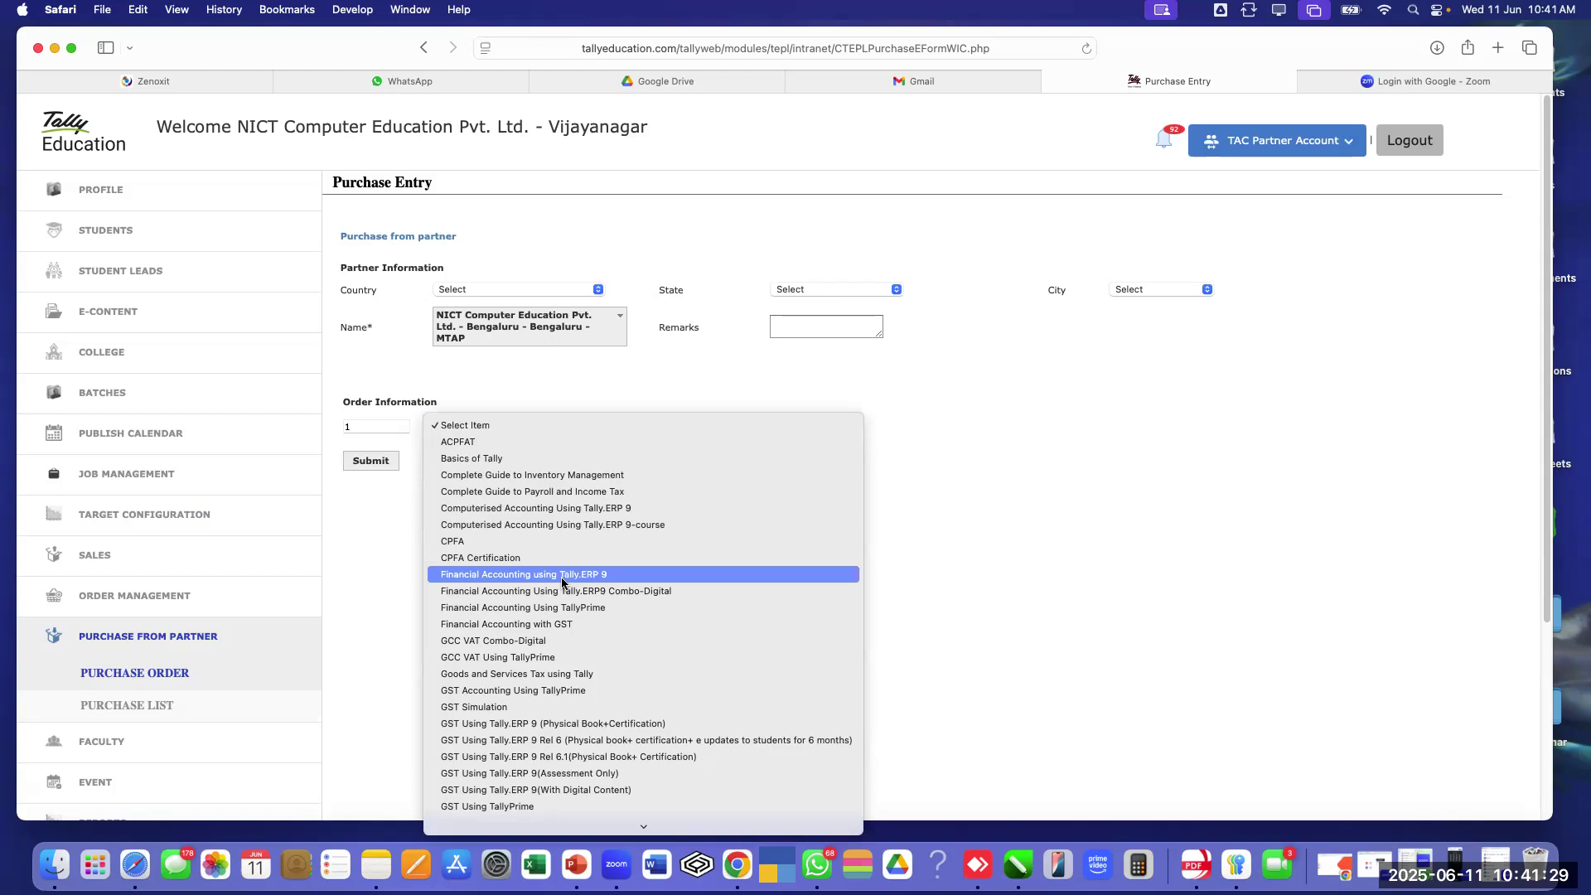
{"action": "scroll", "coordinate": [630, 638], "scroll_direction": "down", "scroll_amount": 8}
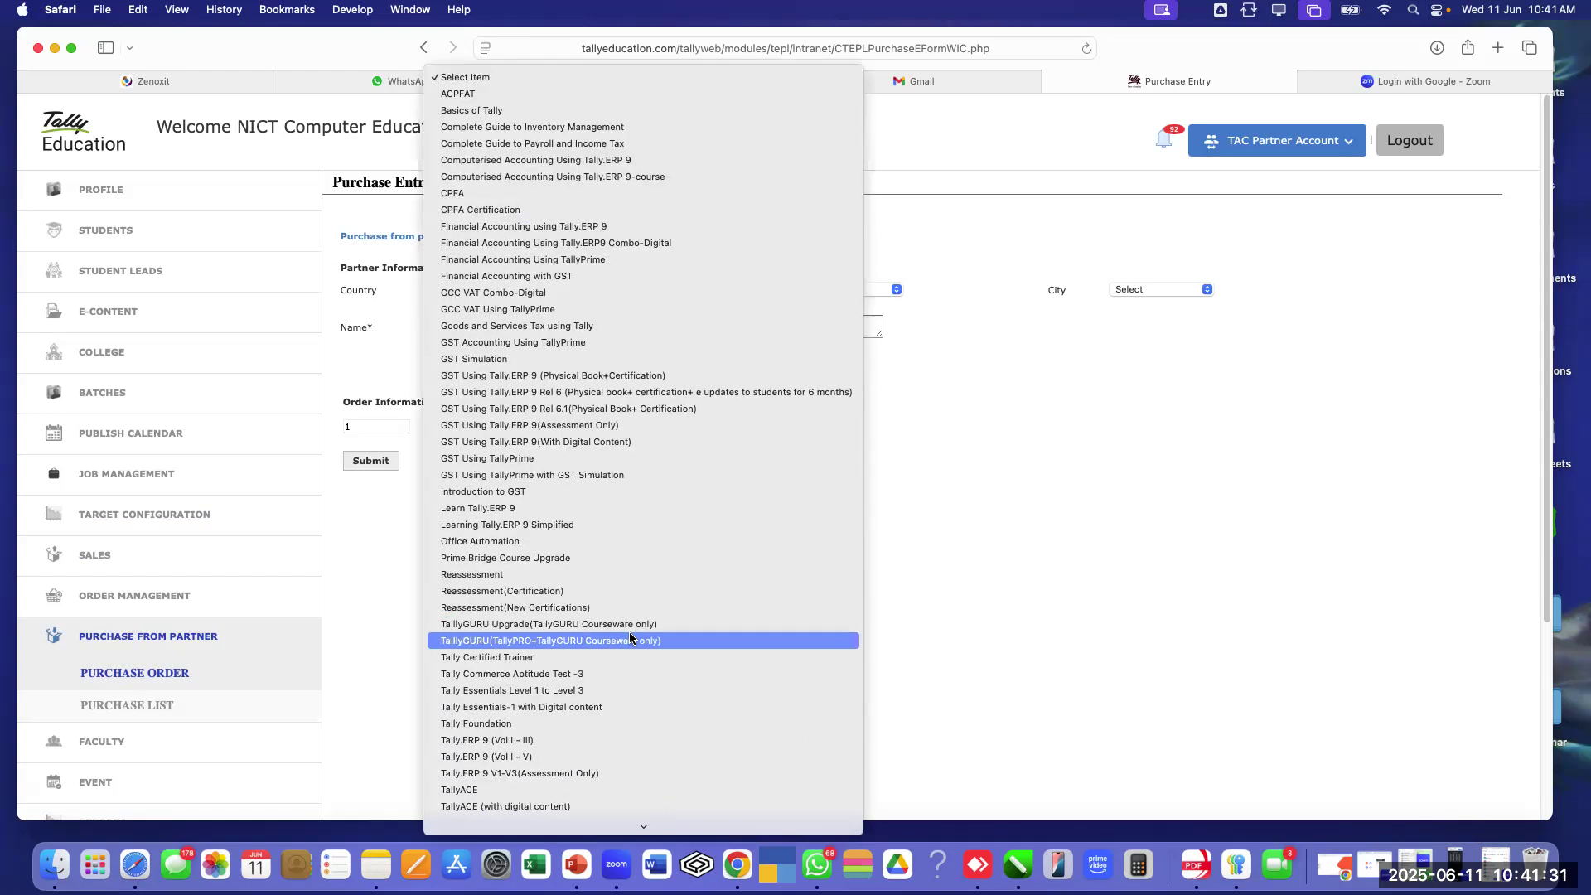
{"action": "scroll", "coordinate": [630, 638], "scroll_direction": "down", "scroll_amount": 4}
{"action": "scroll", "coordinate": [630, 638], "scroll_direction": "down", "scroll_amount": 5}
{"action": "left_click", "coordinate": [623, 656]}
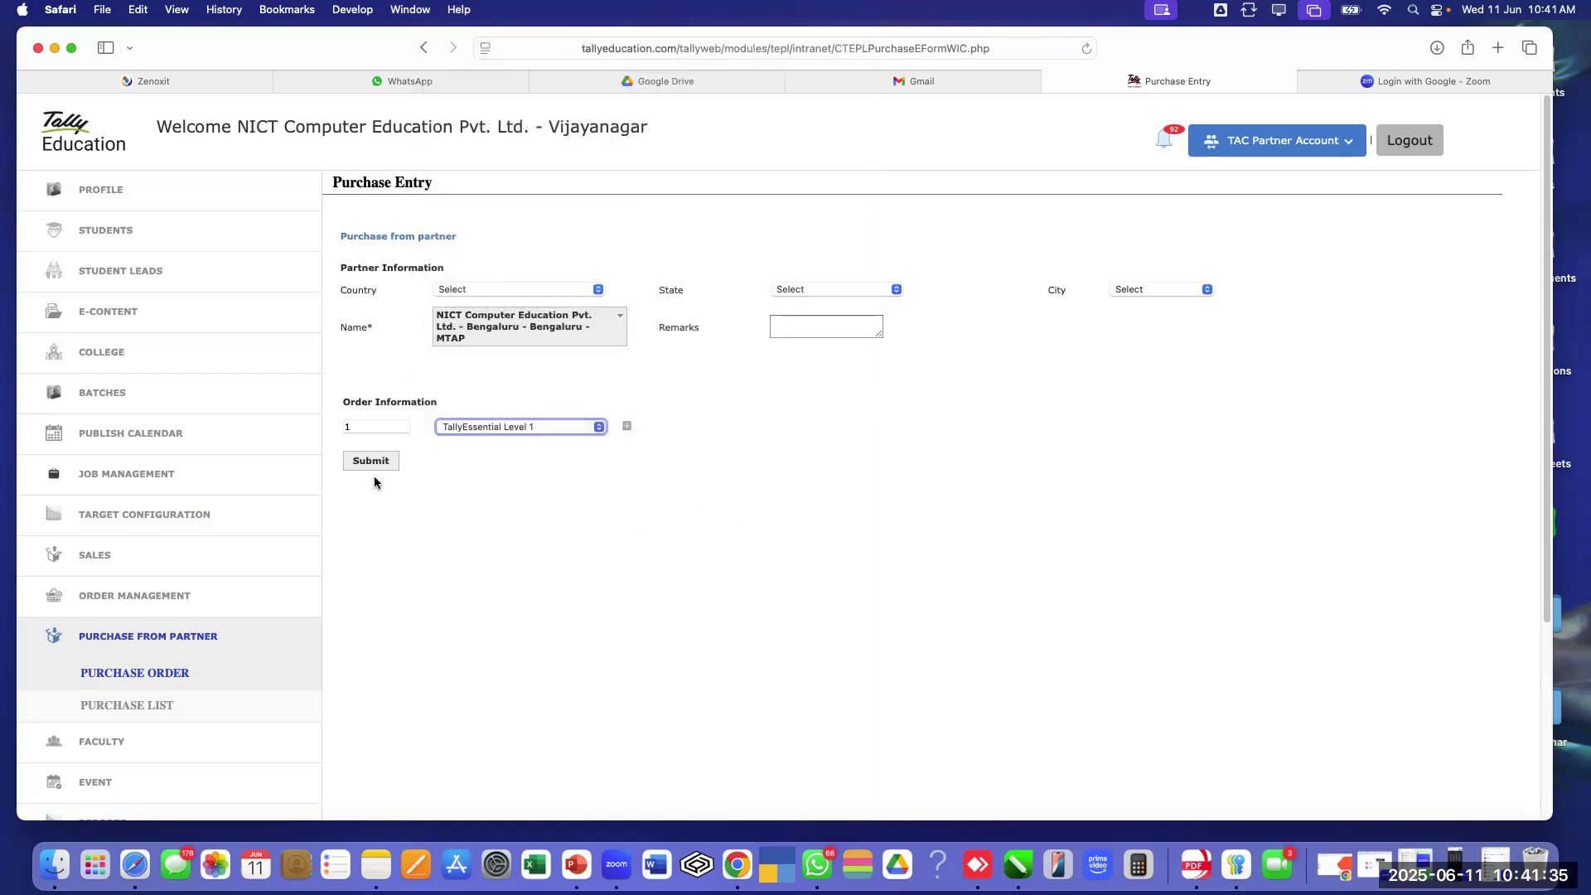
{"action": "left_click", "coordinate": [375, 465]}
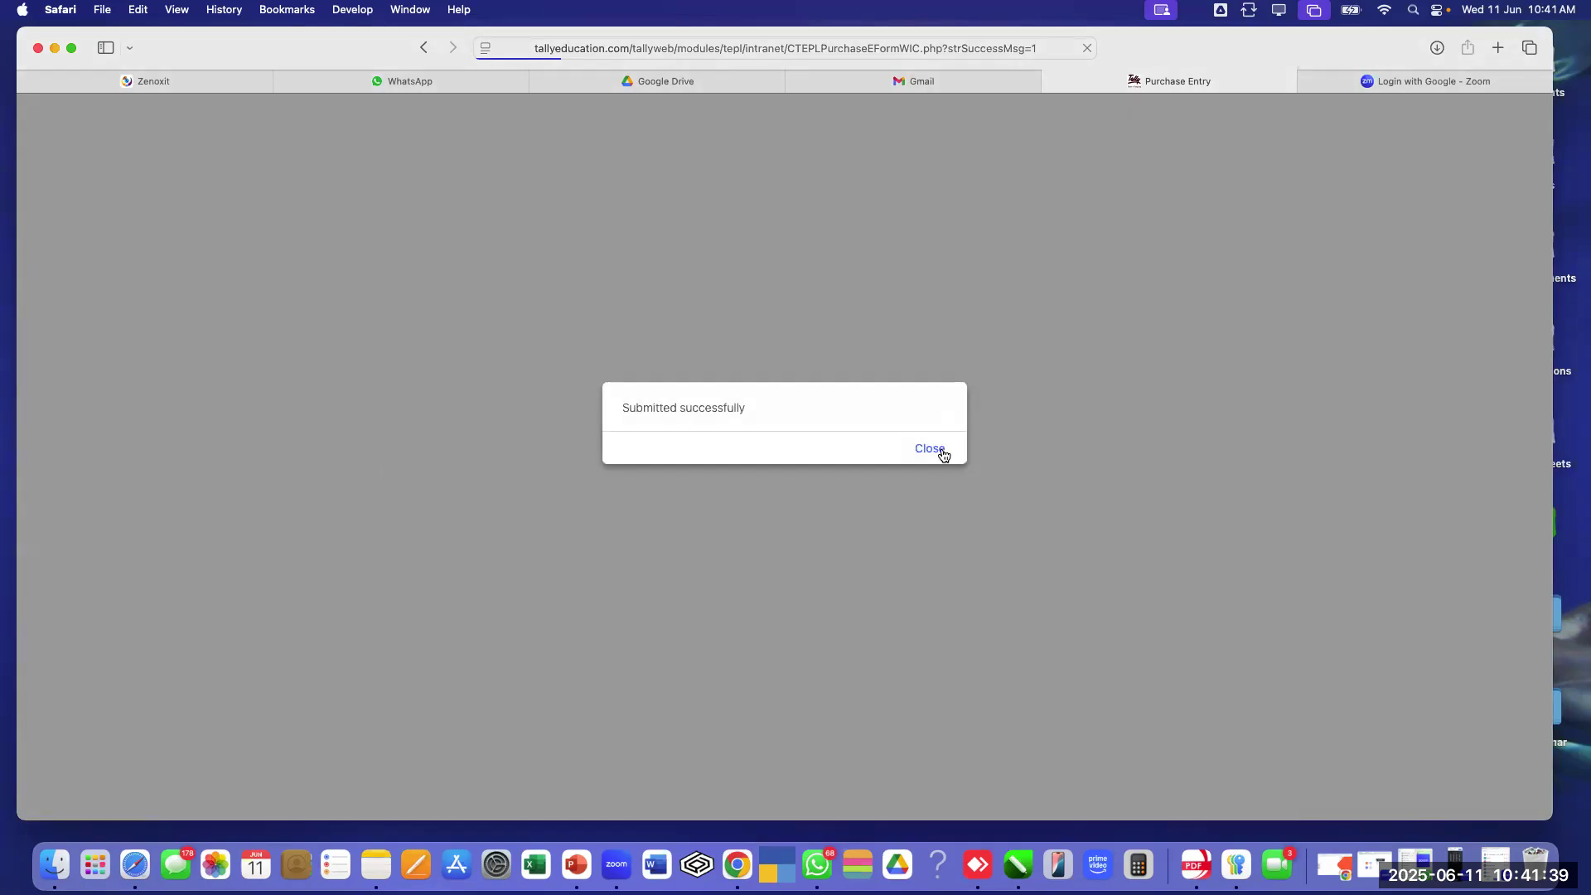
{"action": "left_click", "coordinate": [931, 449]}
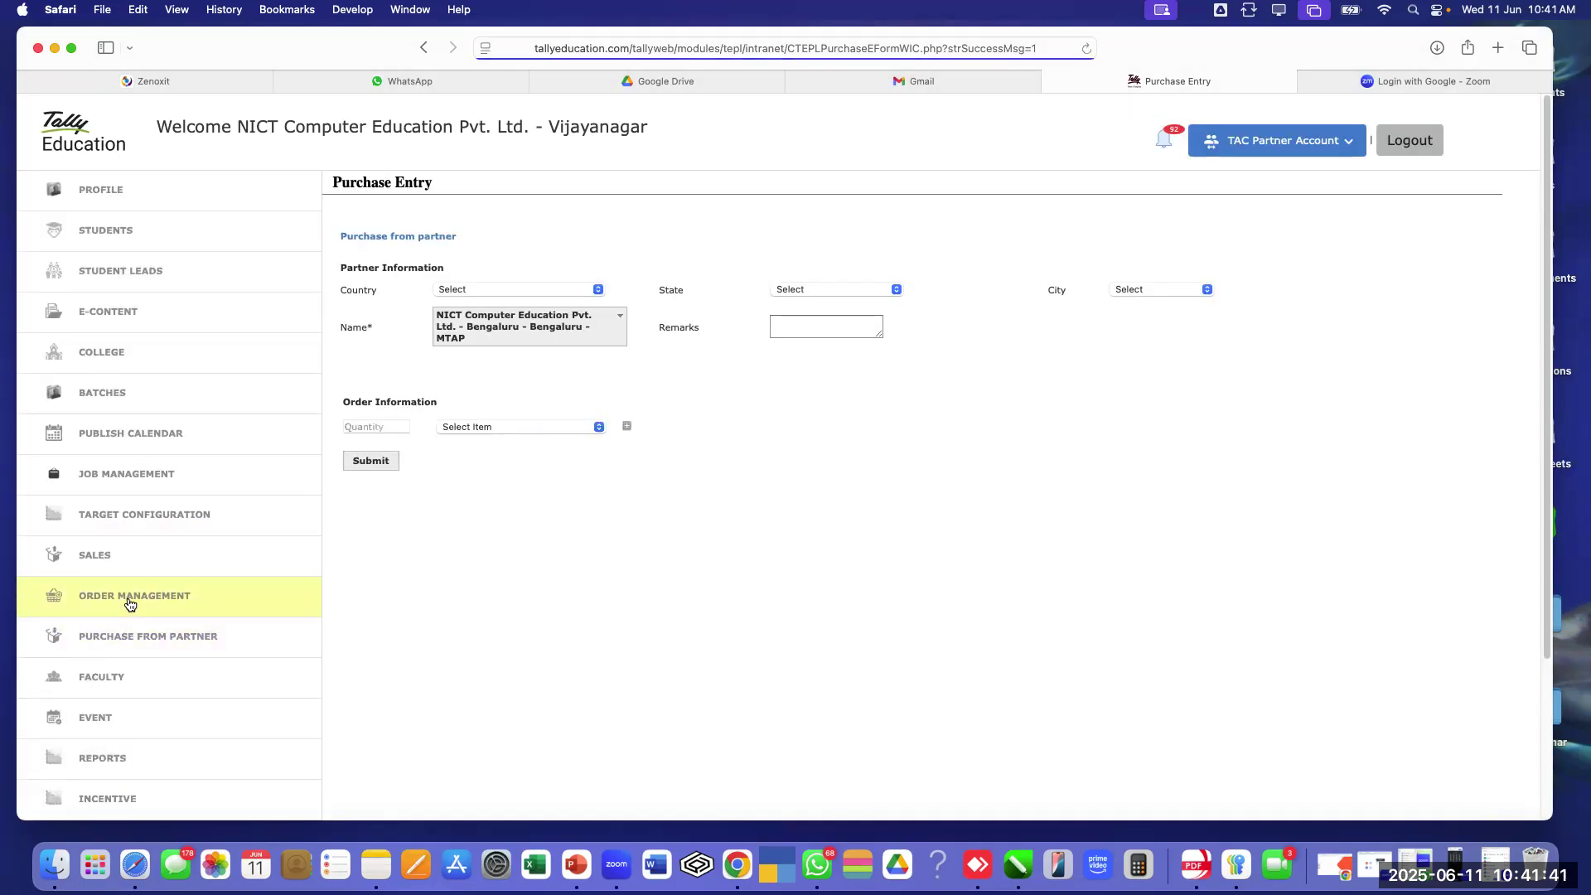
Go to Purchase From Partner > Purchase List to view the new pending request
{"action": "left_click", "coordinate": [128, 598]}
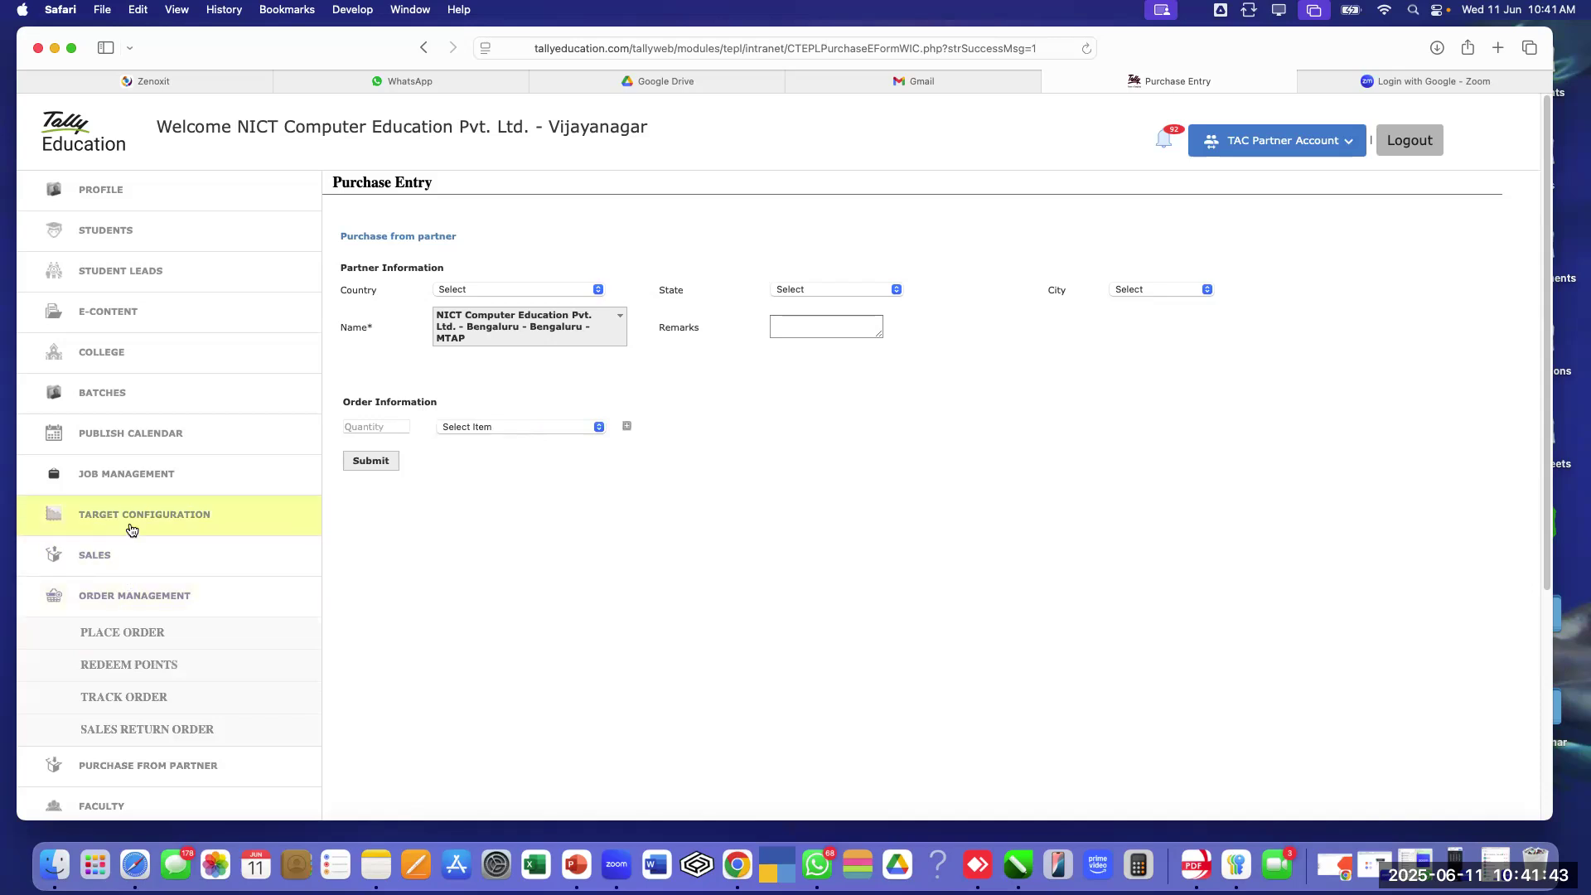
{"action": "left_click", "coordinate": [158, 602]}
{"action": "scroll", "coordinate": [170, 610], "scroll_direction": "down", "scroll_amount": 1}
{"action": "left_click", "coordinate": [161, 594]}
{"action": "left_click", "coordinate": [163, 661]}
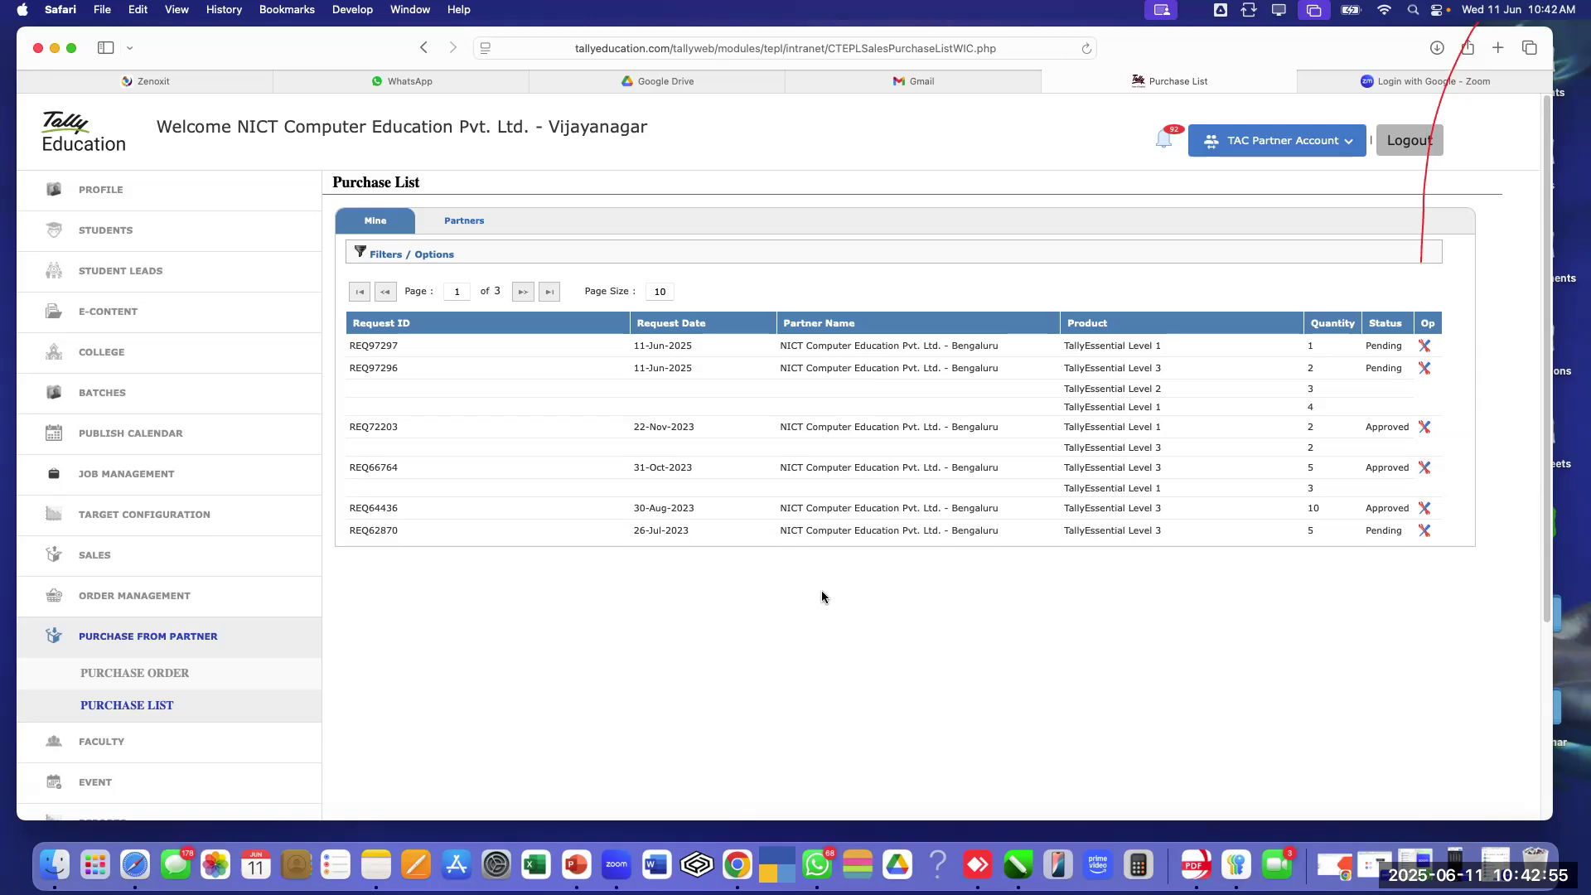
Switch to the Bengaluru (MTAP) partner account and open its Purchase List
{"action": "left_click", "coordinate": [1258, 156]}
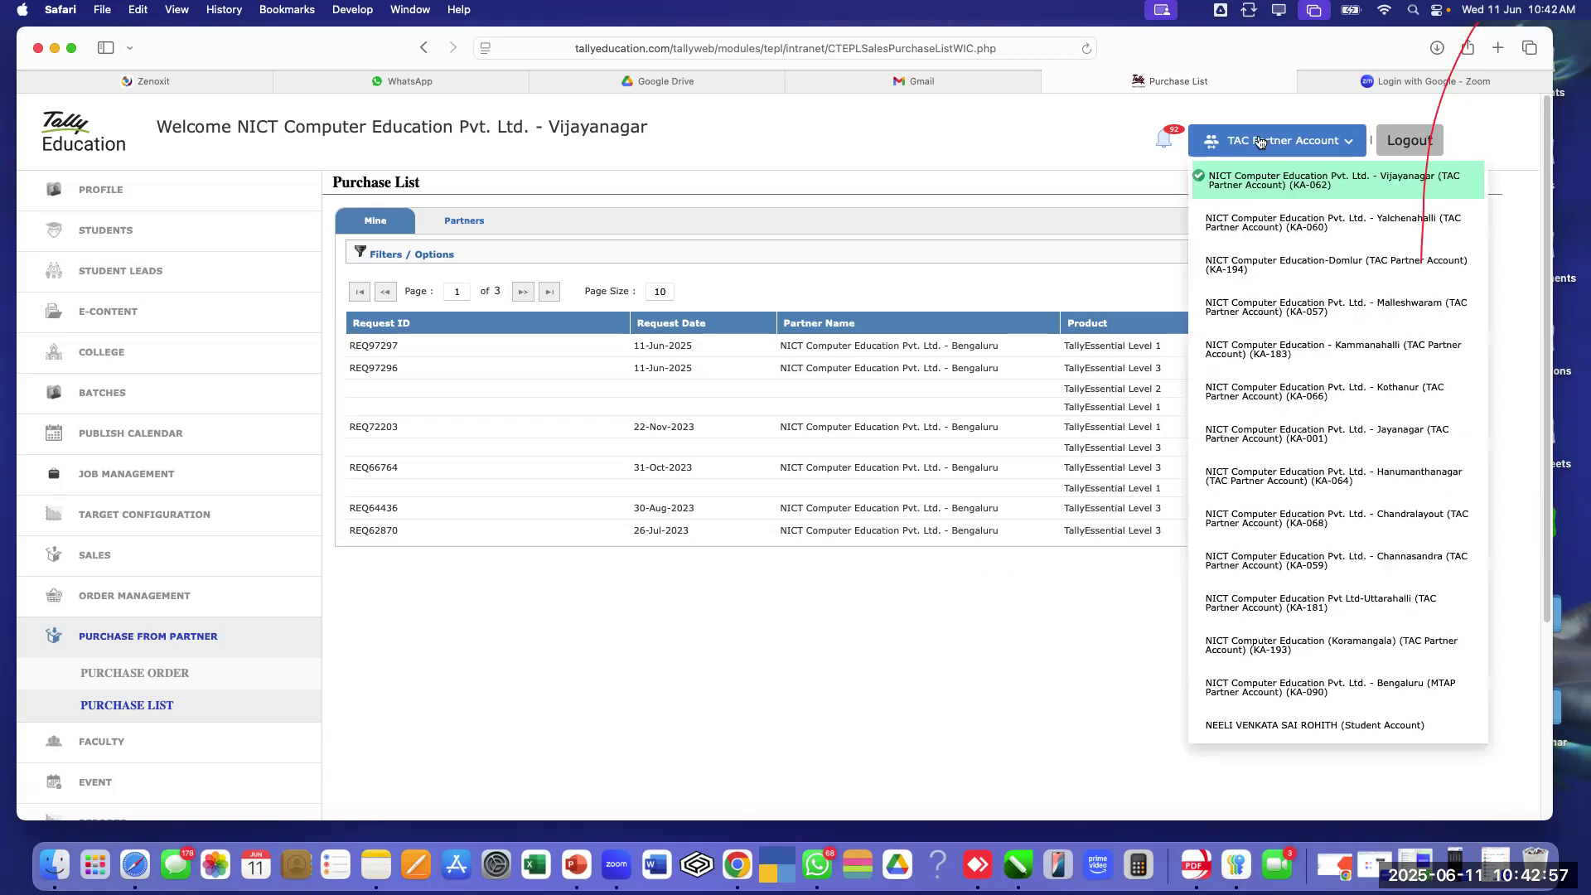
{"action": "scroll", "coordinate": [1309, 355], "scroll_direction": "down", "scroll_amount": 5}
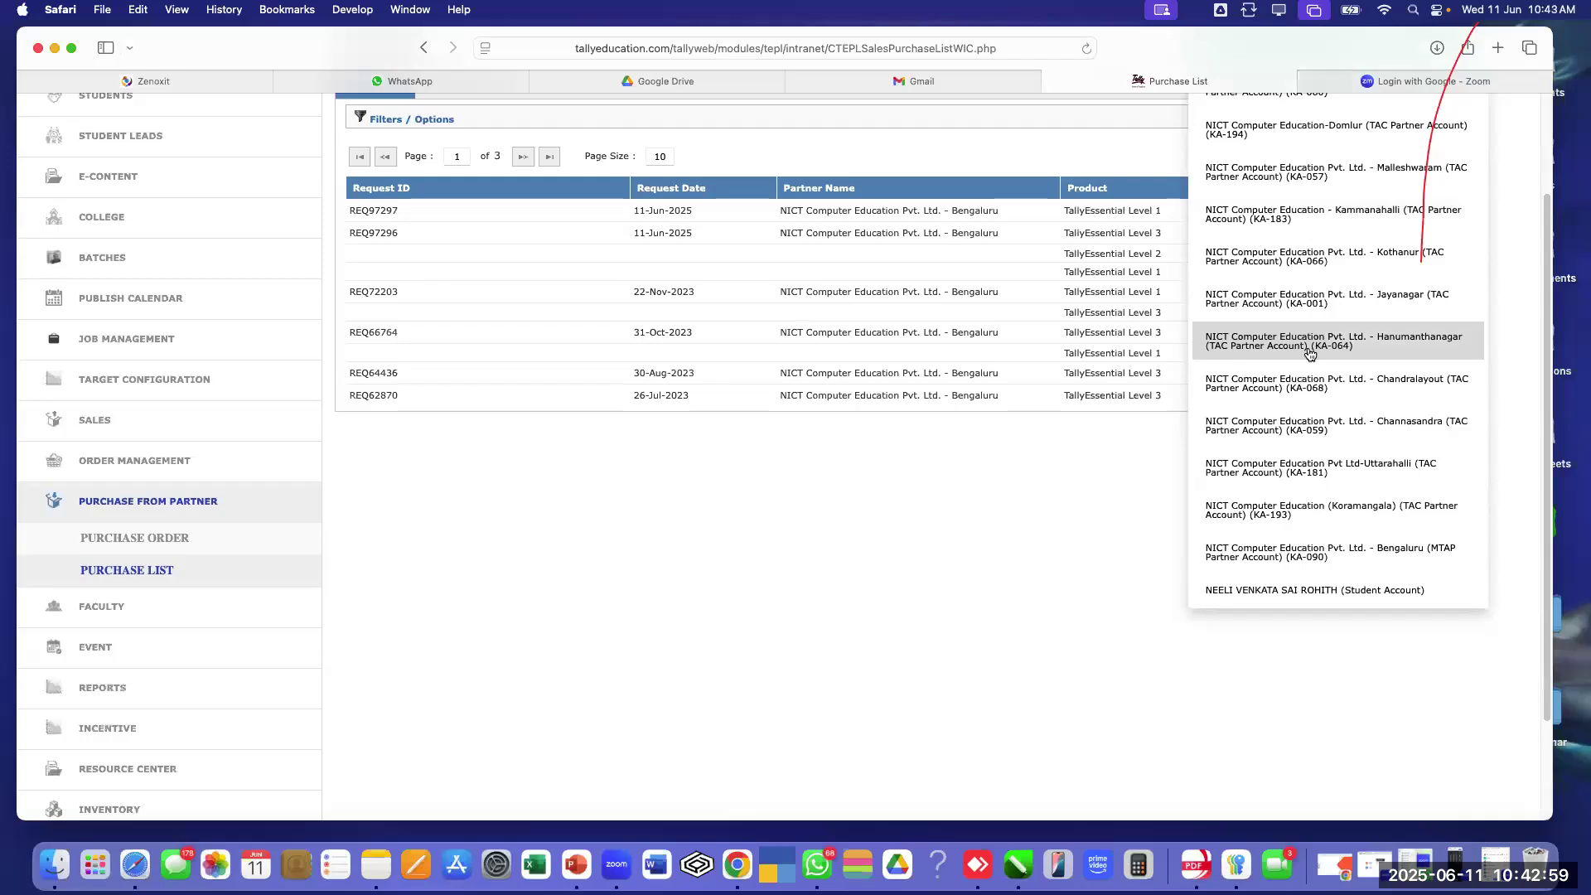
{"action": "scroll", "coordinate": [1309, 355], "scroll_direction": "down", "scroll_amount": 1}
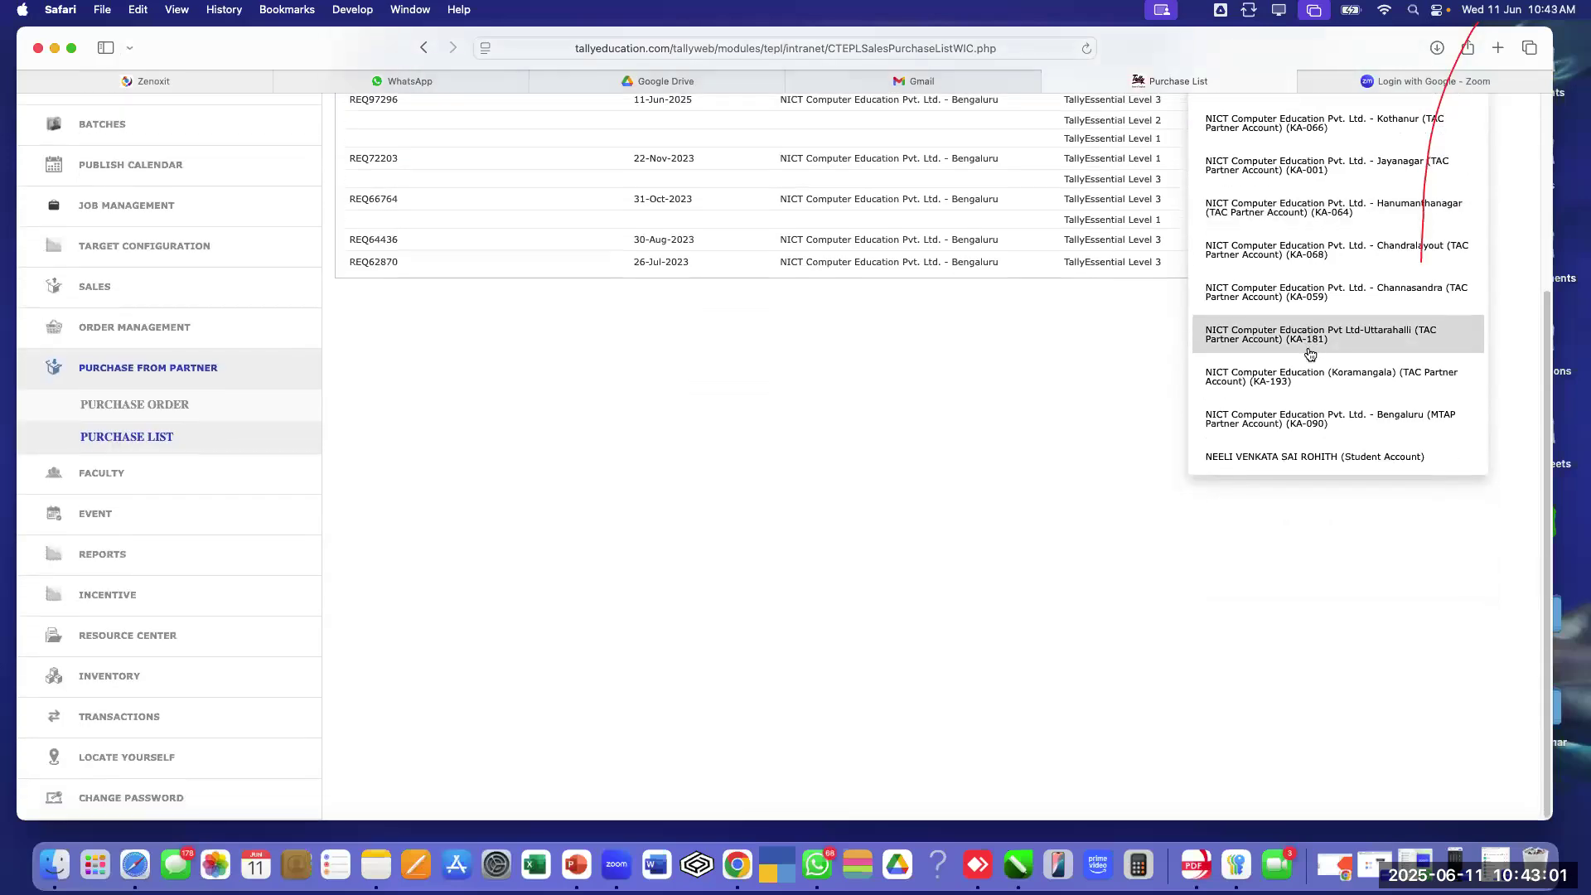
{"action": "left_click", "coordinate": [1234, 419]}
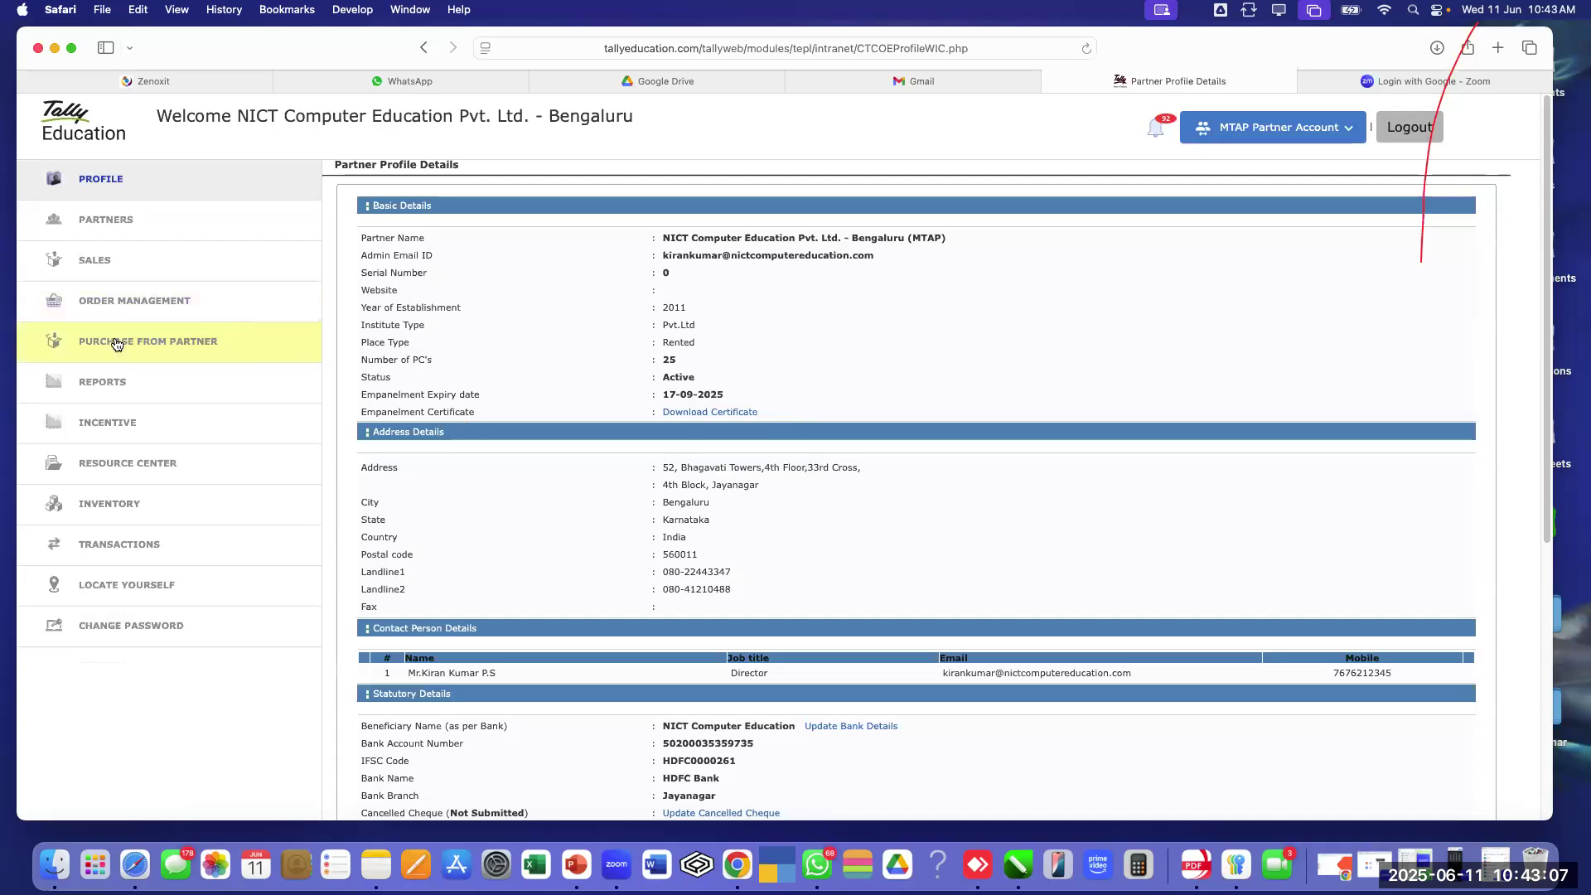
{"action": "left_click", "coordinate": [114, 341]}
{"action": "left_click", "coordinate": [120, 410]}
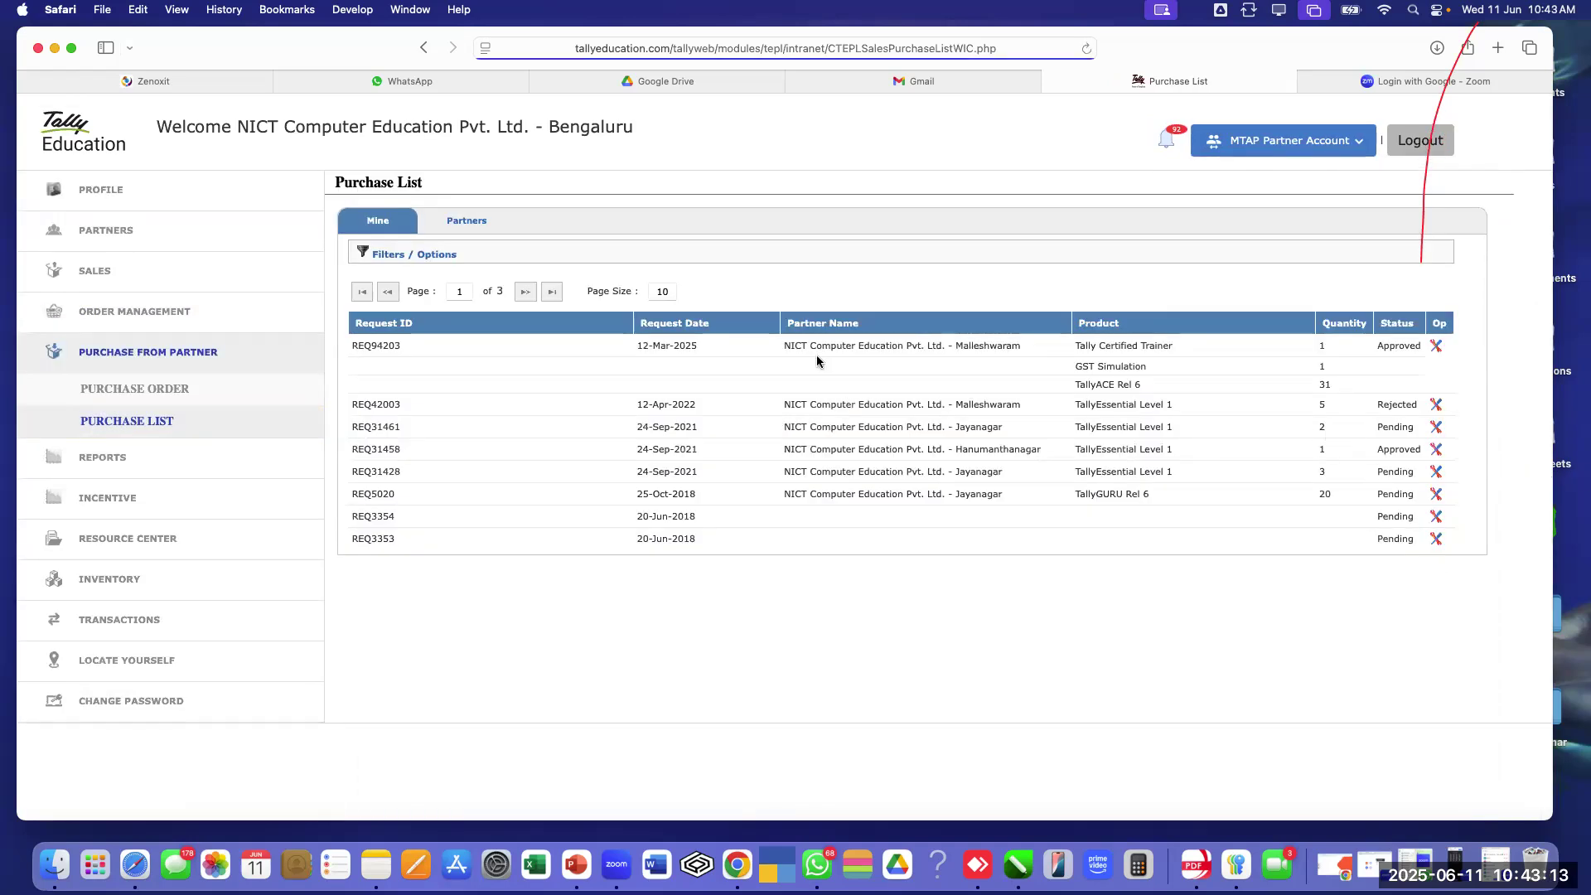
From the Partners purchase list, open the Approve/Reject form for request REQ97296
{"action": "left_click", "coordinate": [472, 221]}
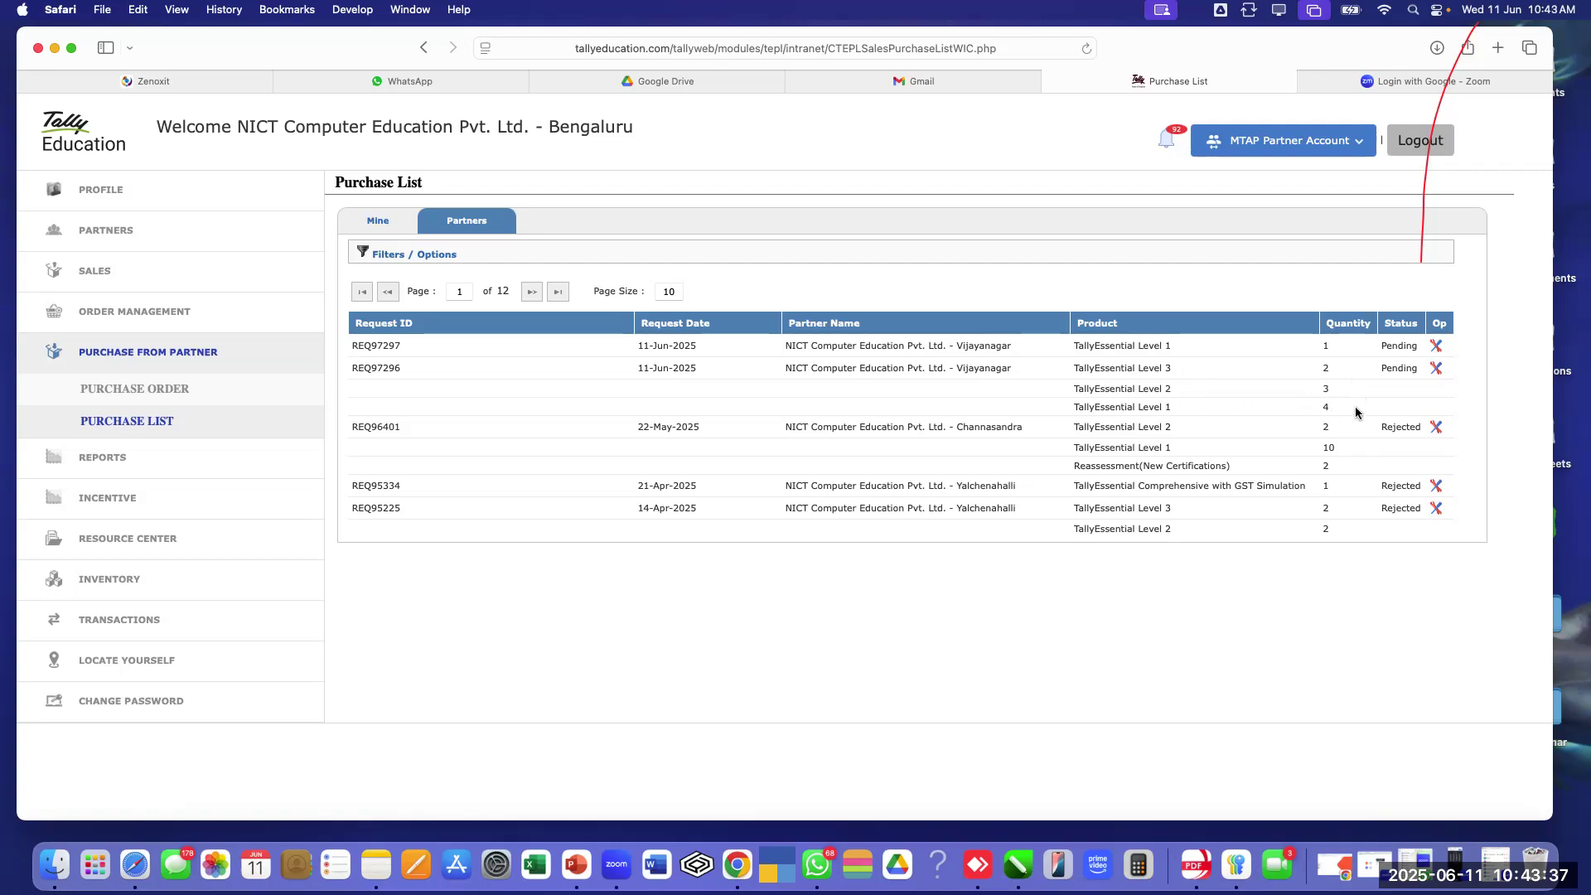
{"action": "left_click", "coordinate": [1436, 373]}
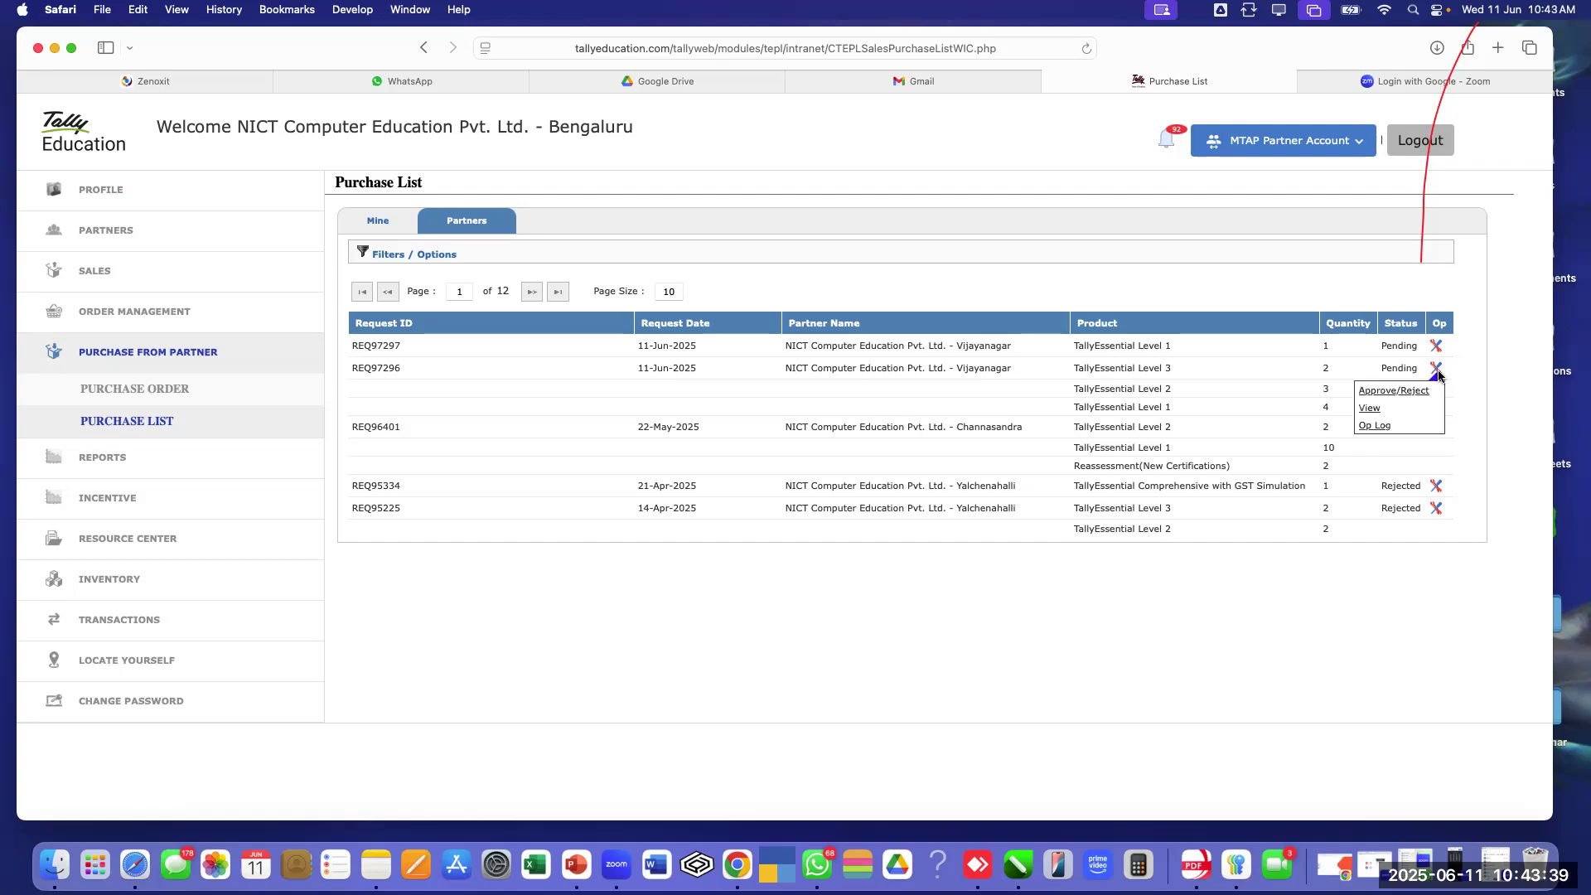
{"action": "left_click", "coordinate": [1390, 392]}
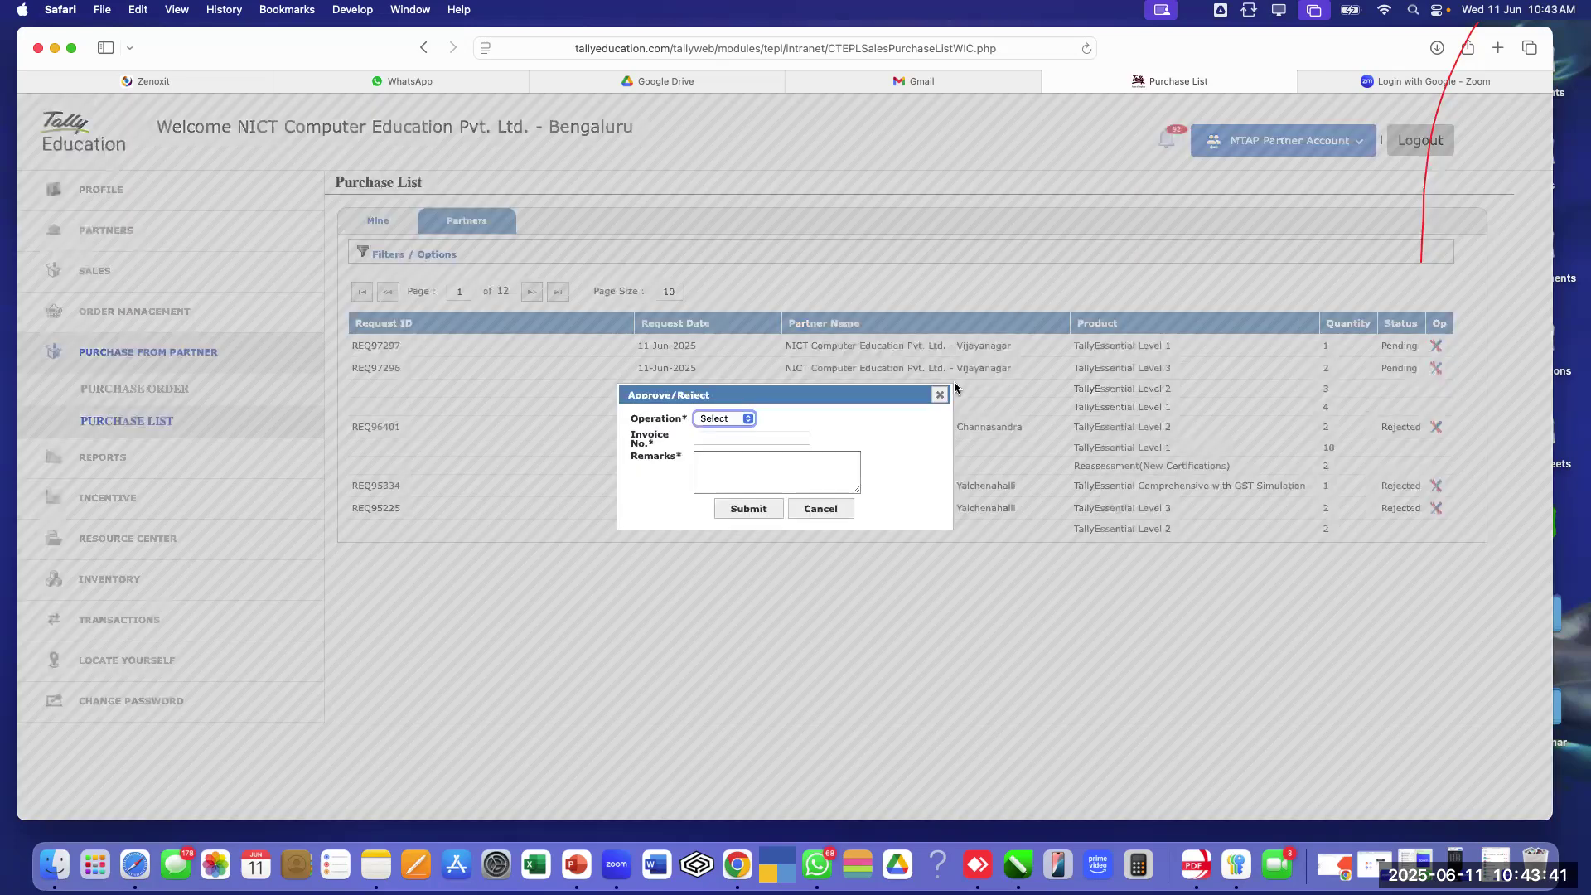
Reject request REQ97296 with an invoice number and testing remarks, and submit it
{"action": "left_click", "coordinate": [749, 418]}
{"action": "left_click", "coordinate": [713, 450]}
{"action": "left_click", "coordinate": [753, 439]}
{"action": "type", "text": "re"}
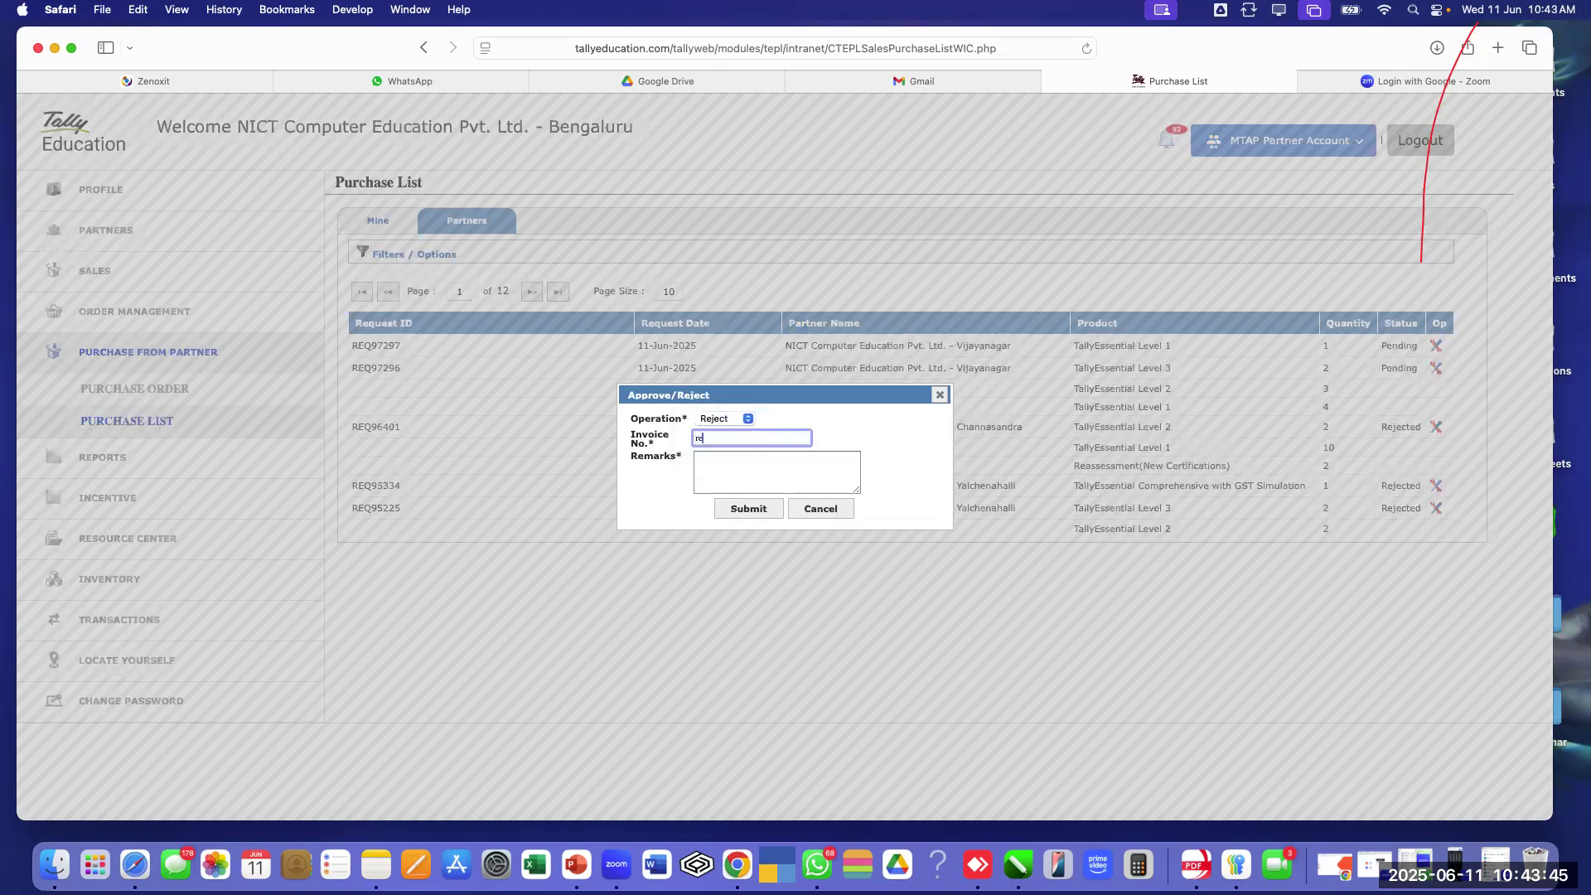
{"action": "type", "text": "jected132ds"}
{"action": "left_click", "coordinate": [790, 468]}
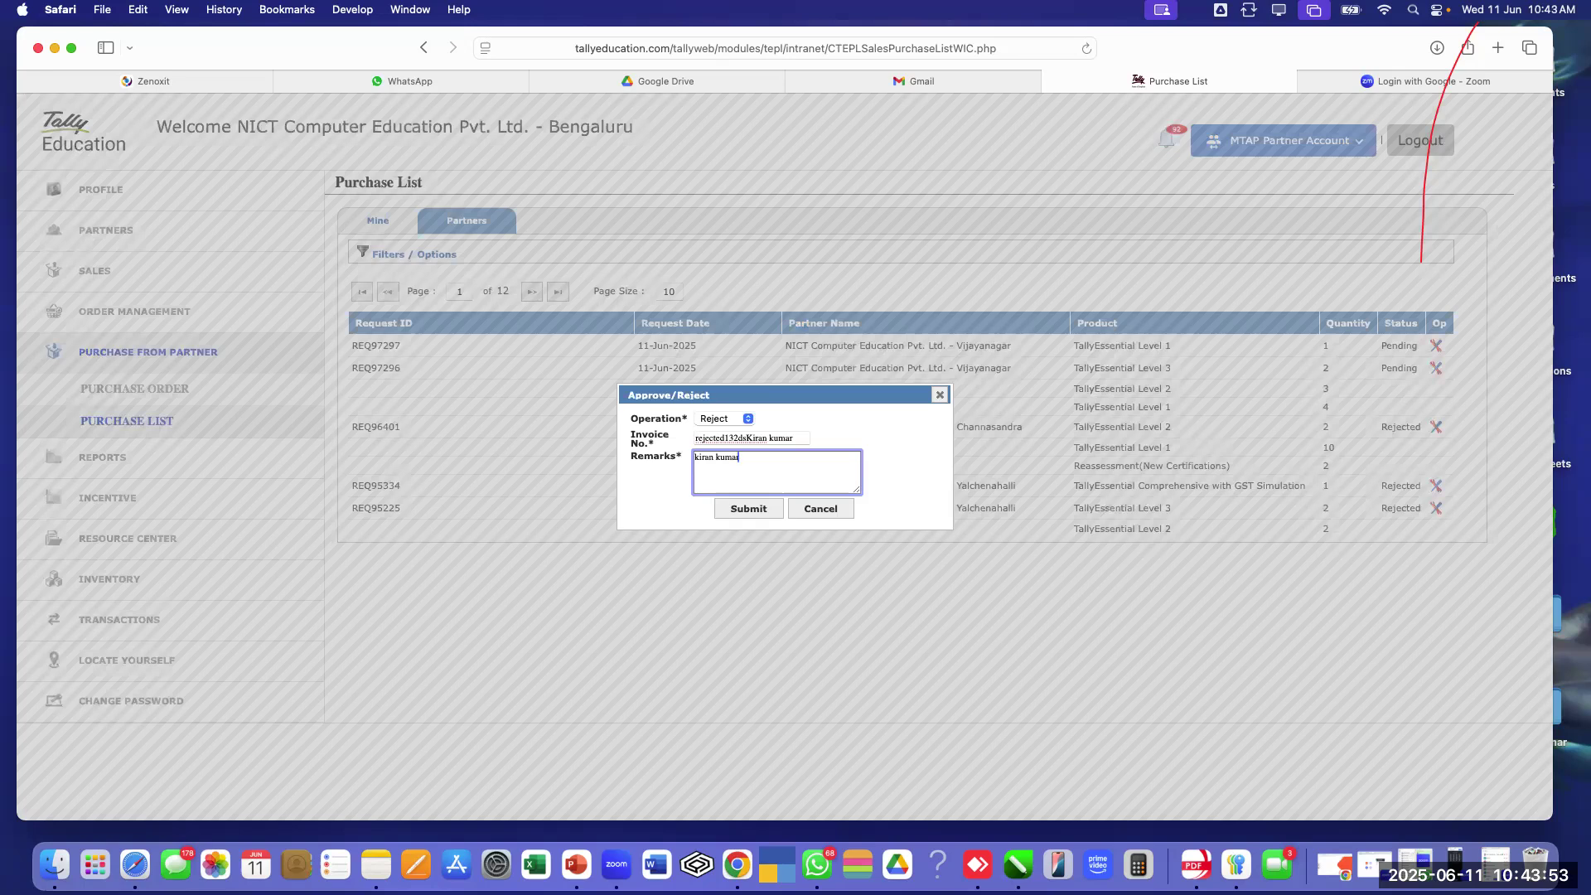
{"action": "type", "text": " testing"}
{"action": "left_click", "coordinate": [744, 512]}
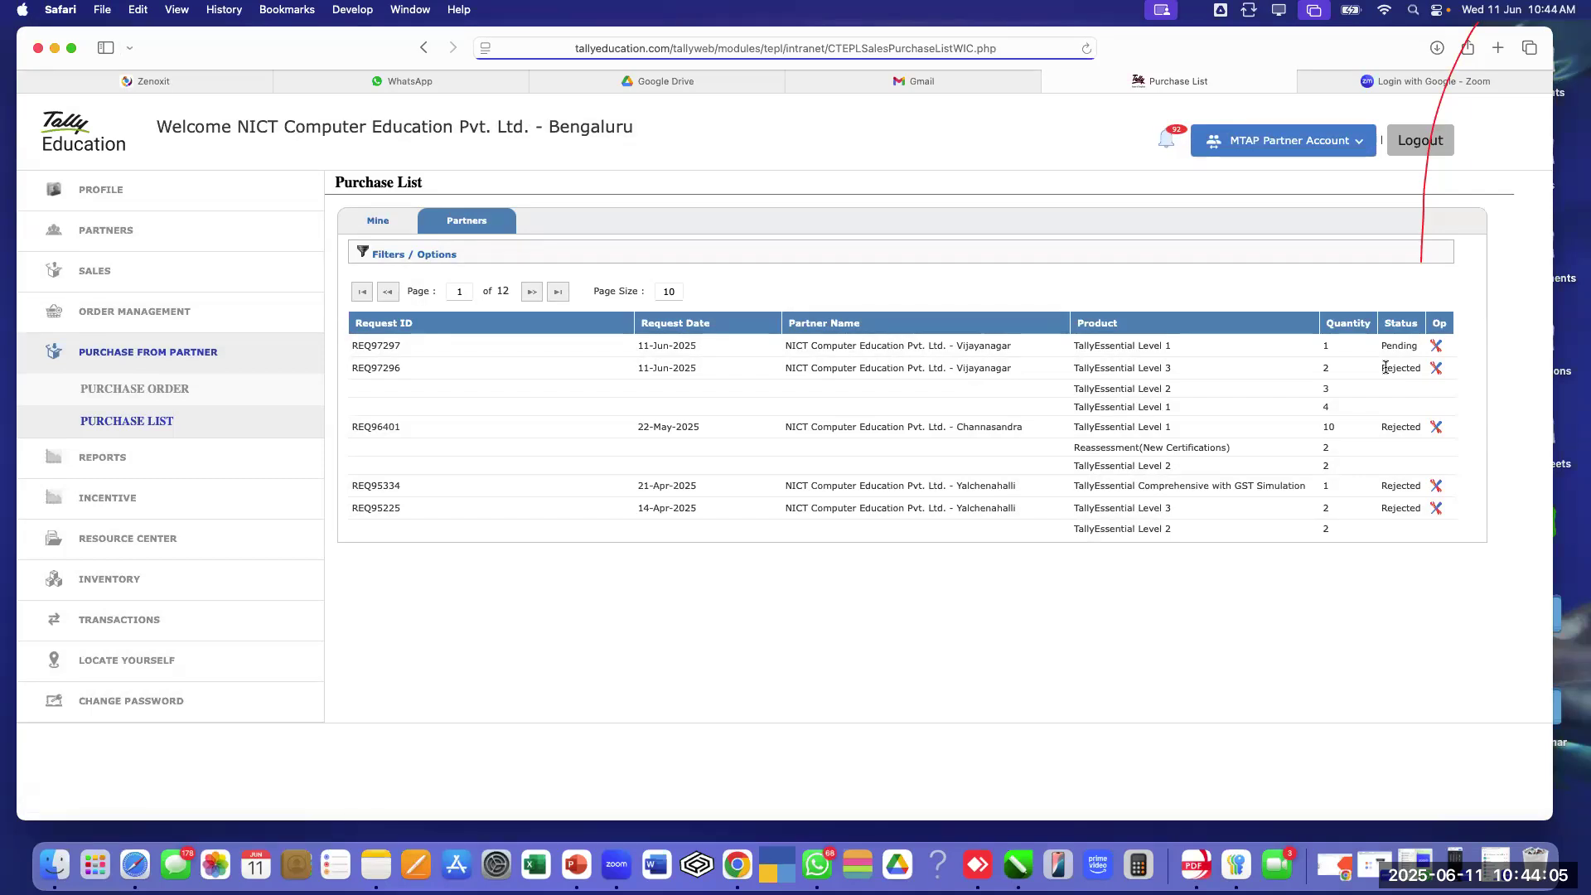
Approve request REQ97297 with a payment-received invoice note and remarks, and submit it
{"action": "left_click", "coordinate": [1437, 346]}
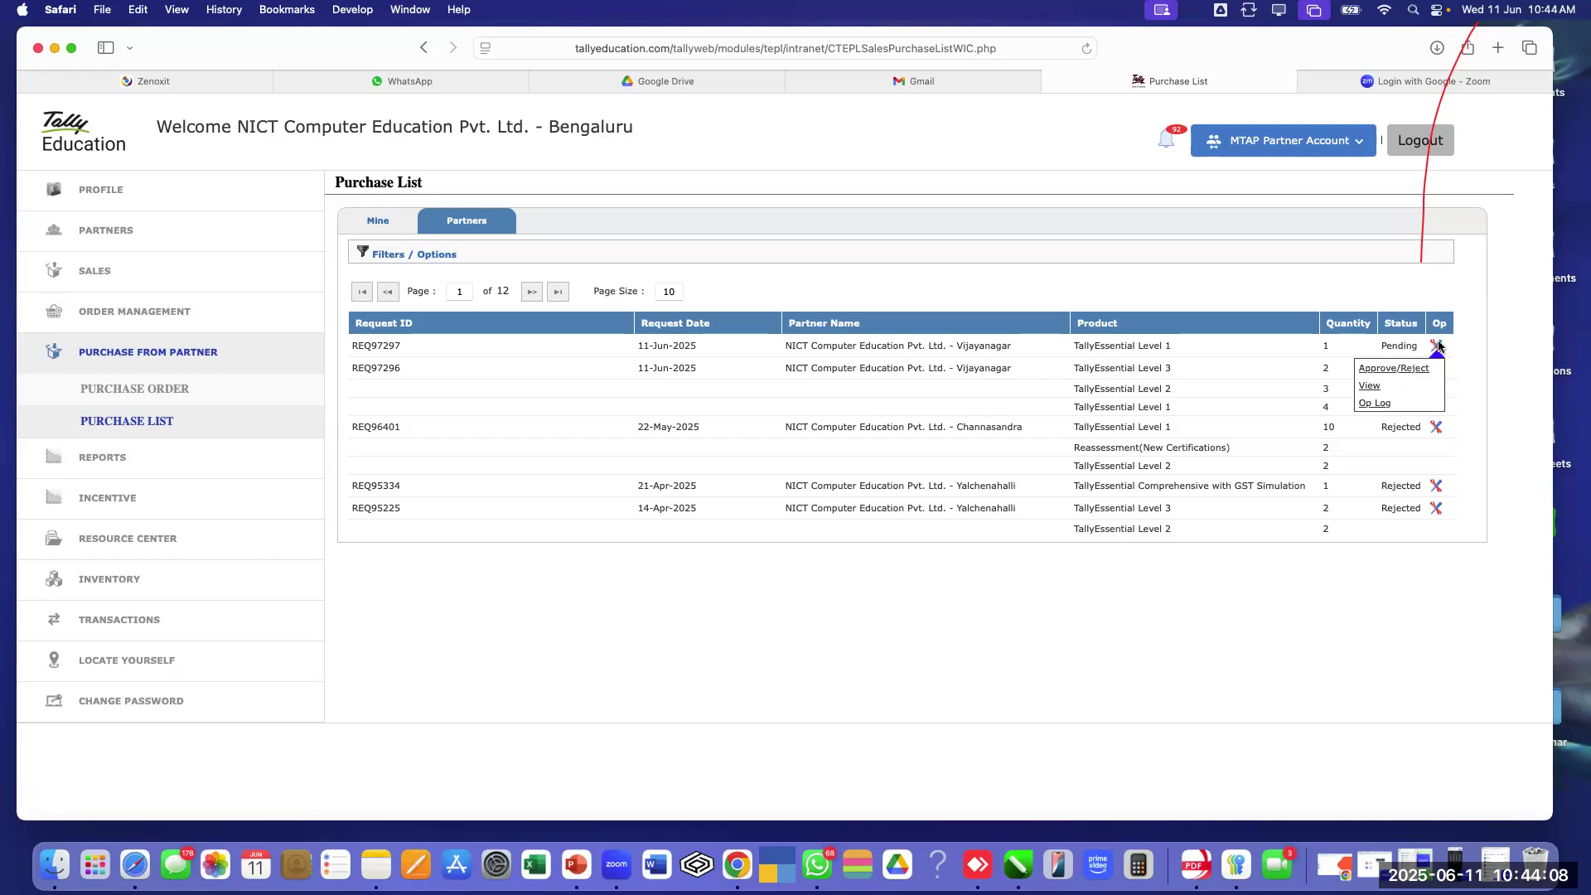
{"action": "left_click", "coordinate": [1376, 370]}
{"action": "left_click", "coordinate": [745, 418]}
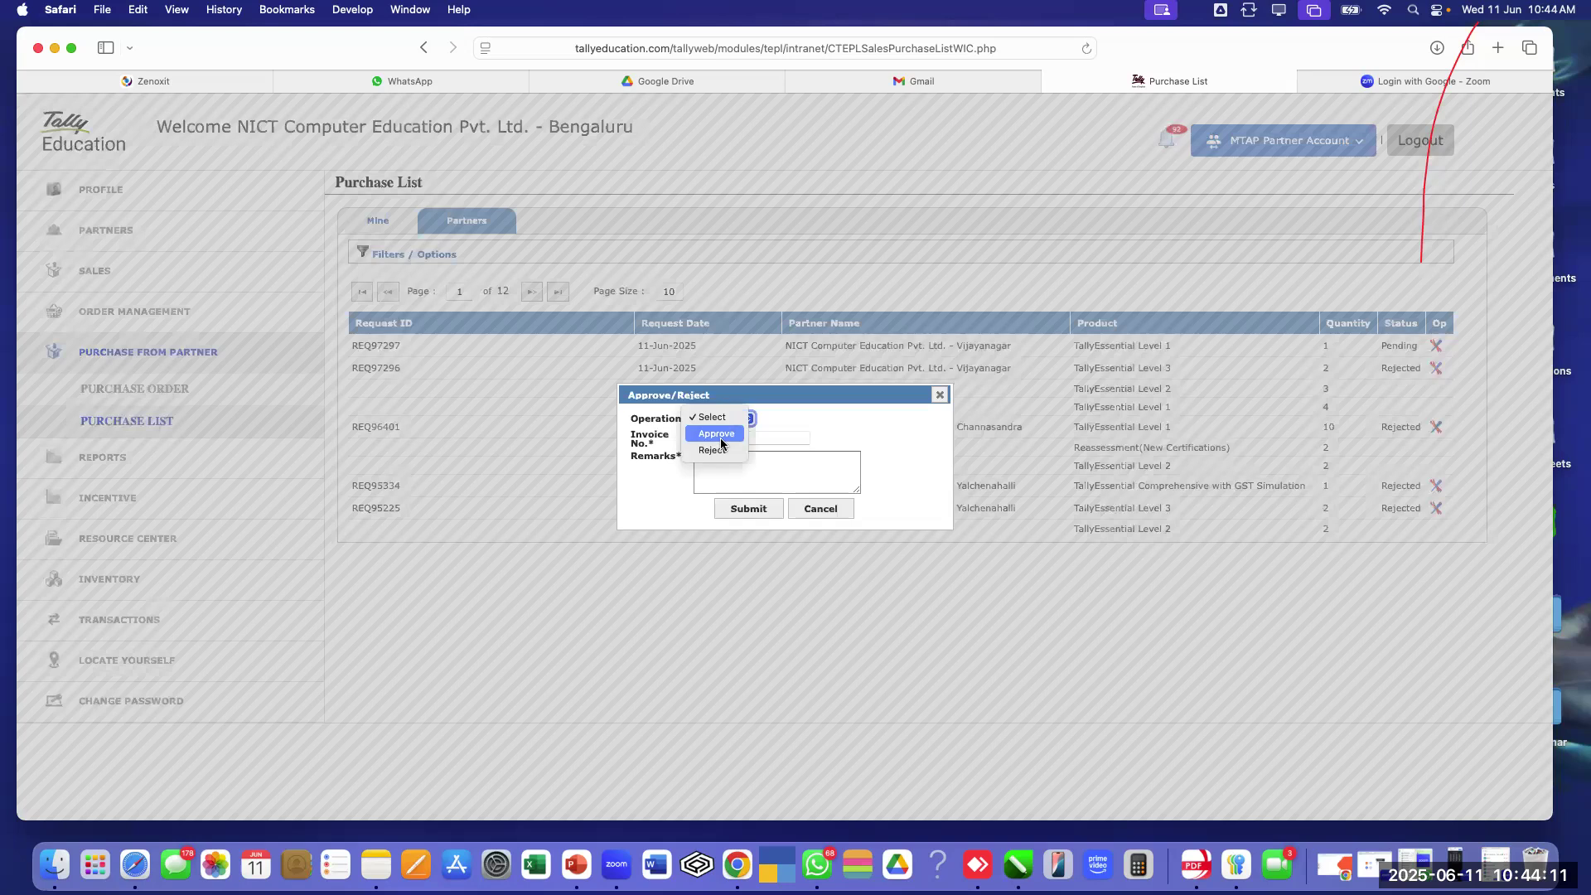
{"action": "left_click", "coordinate": [723, 433]}
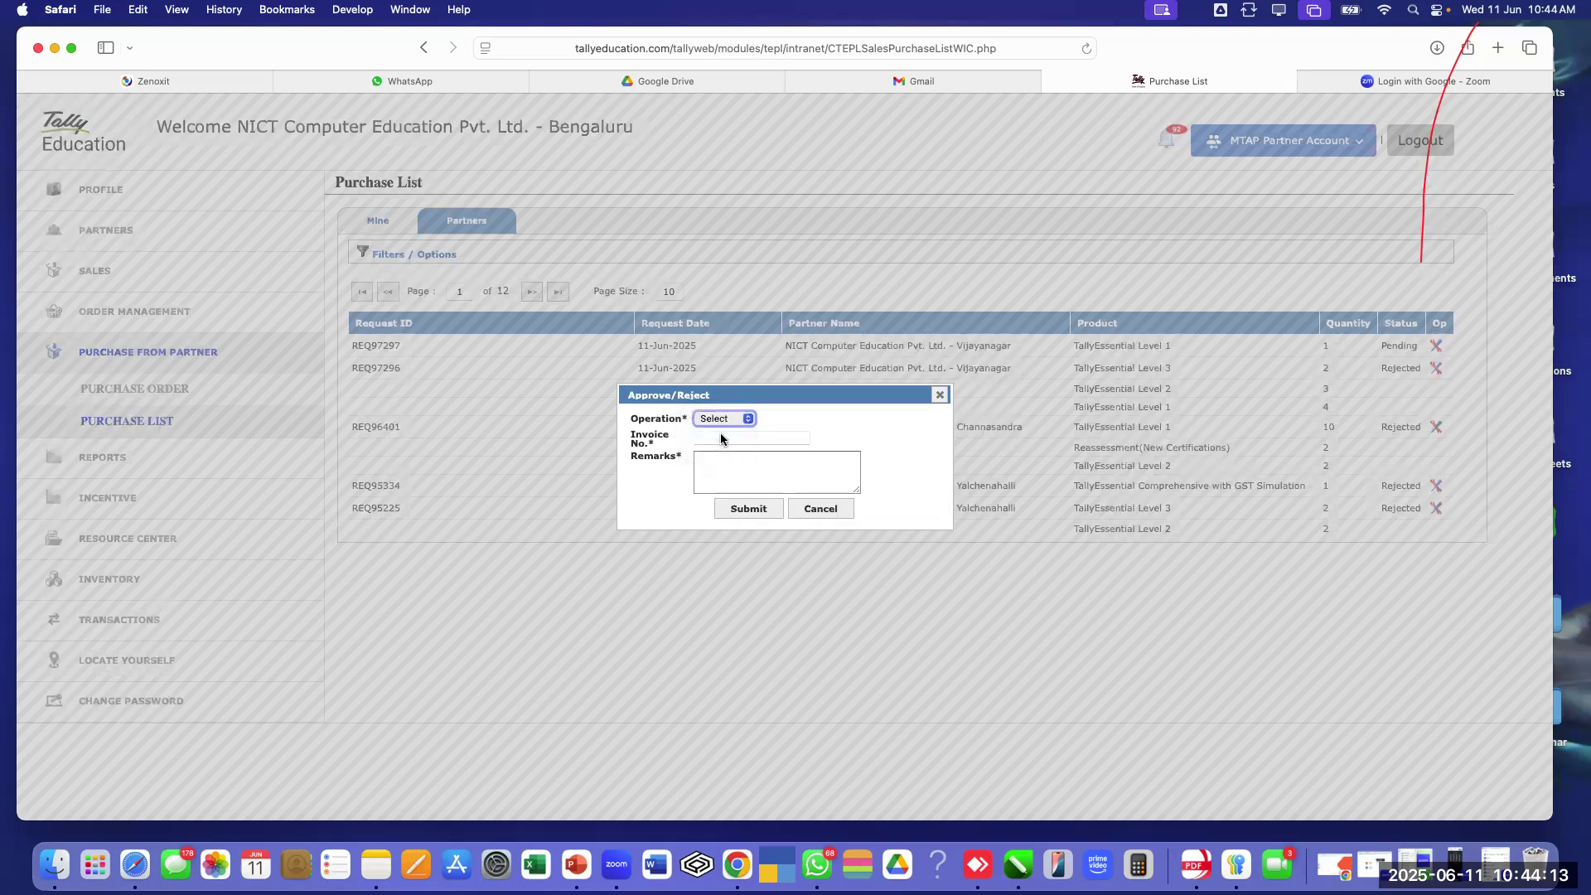
{"action": "left_click", "coordinate": [723, 438]}
{"action": "type", "text": "pay"}
{"action": "type", "text": "ement Recd from Mr. Bhaskar"}
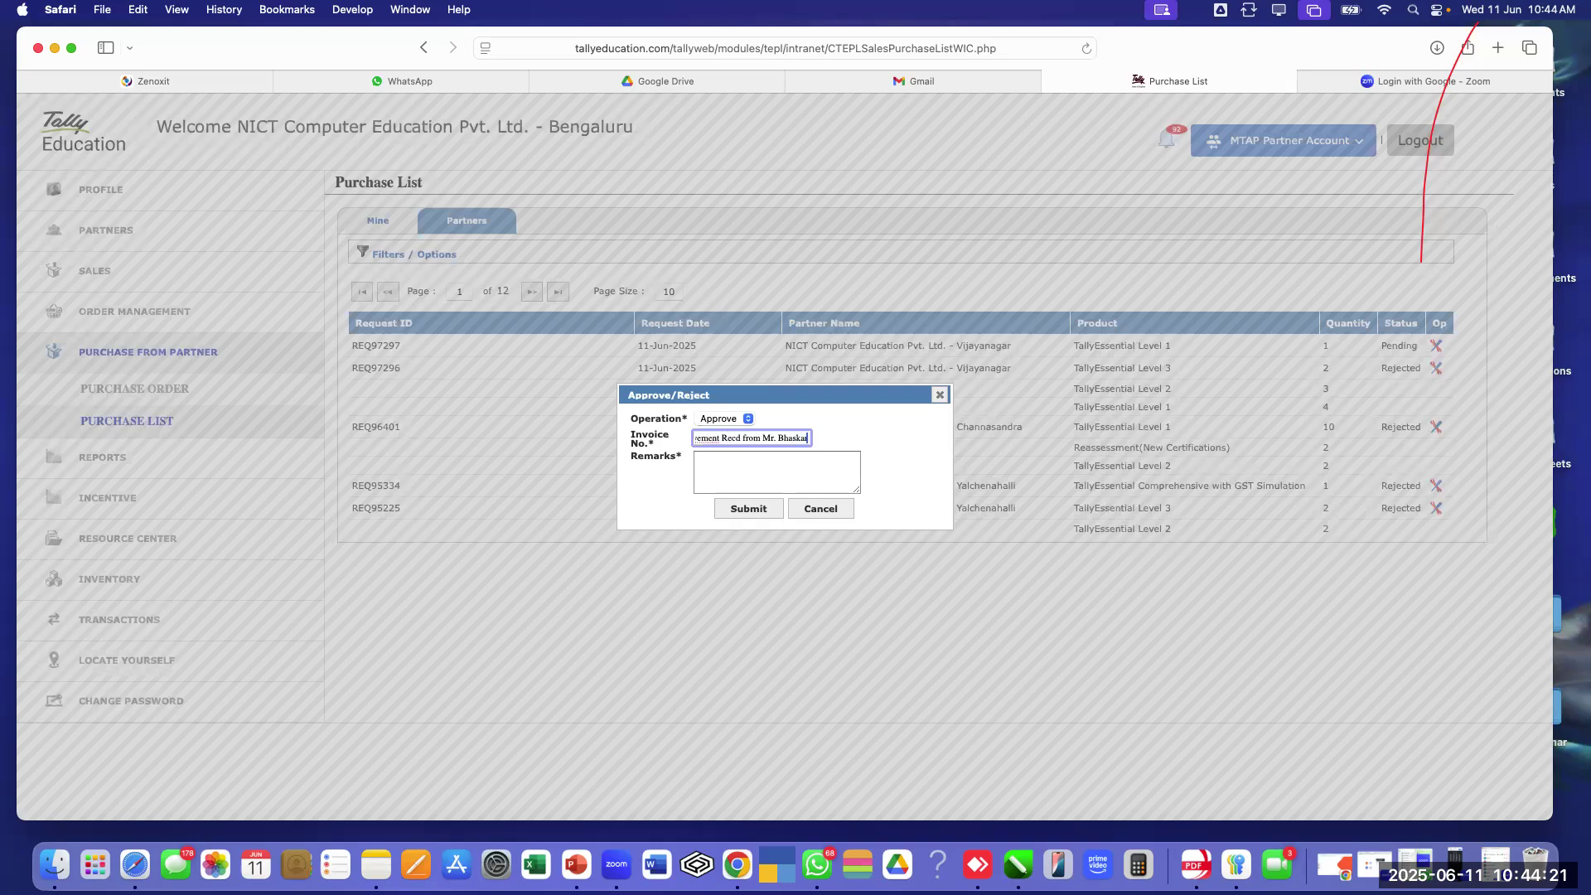
{"action": "left_click", "coordinate": [735, 457]}
{"action": "type", "text": "asfasfas"}
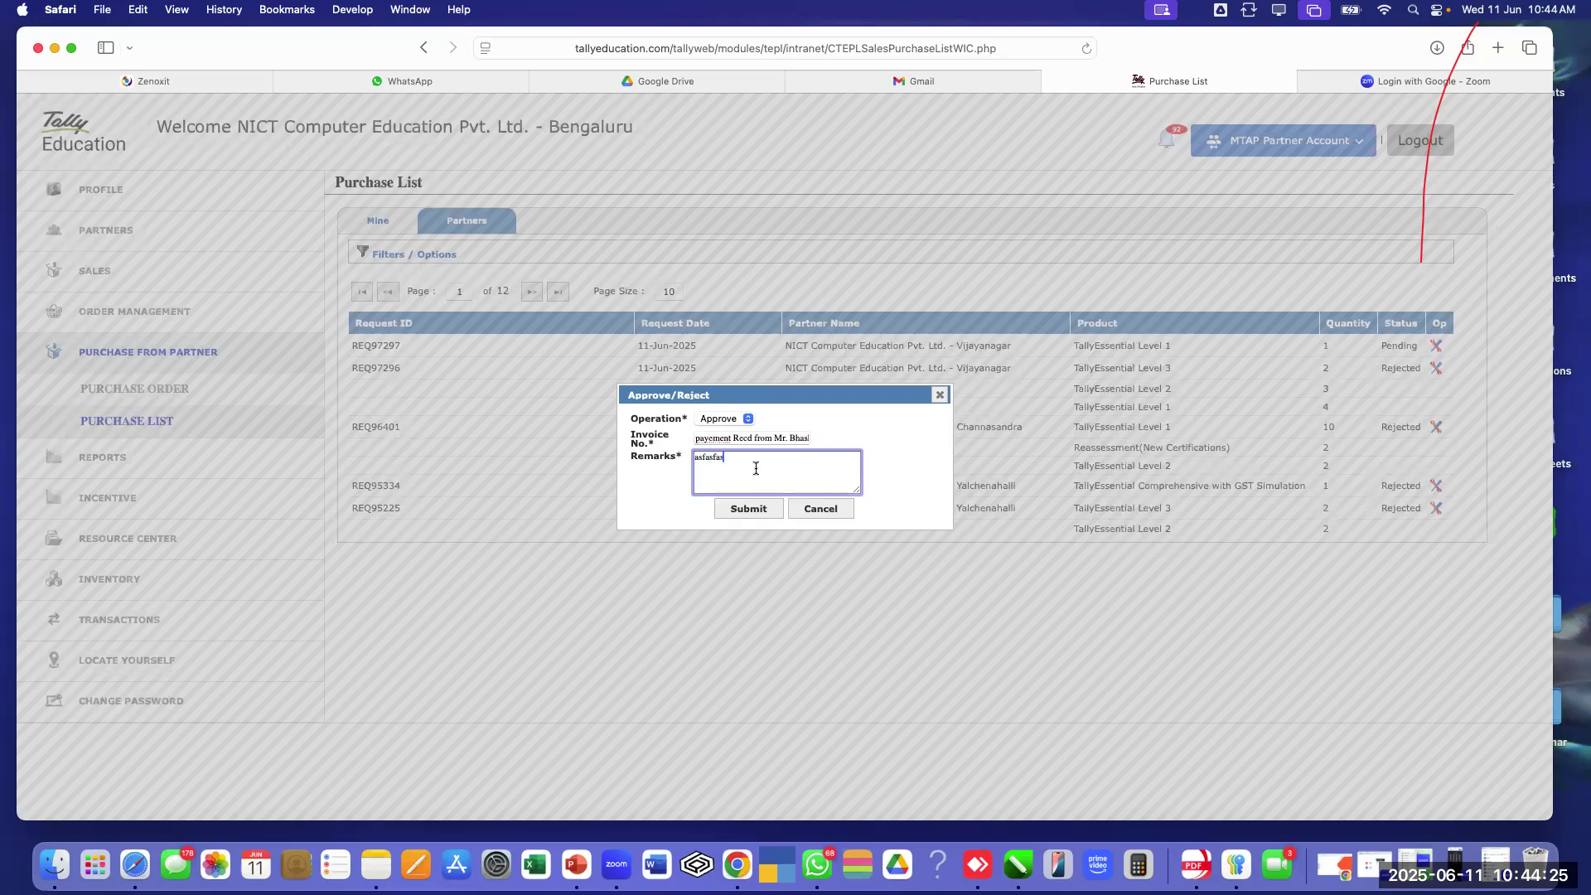
{"action": "left_click", "coordinate": [753, 518]}
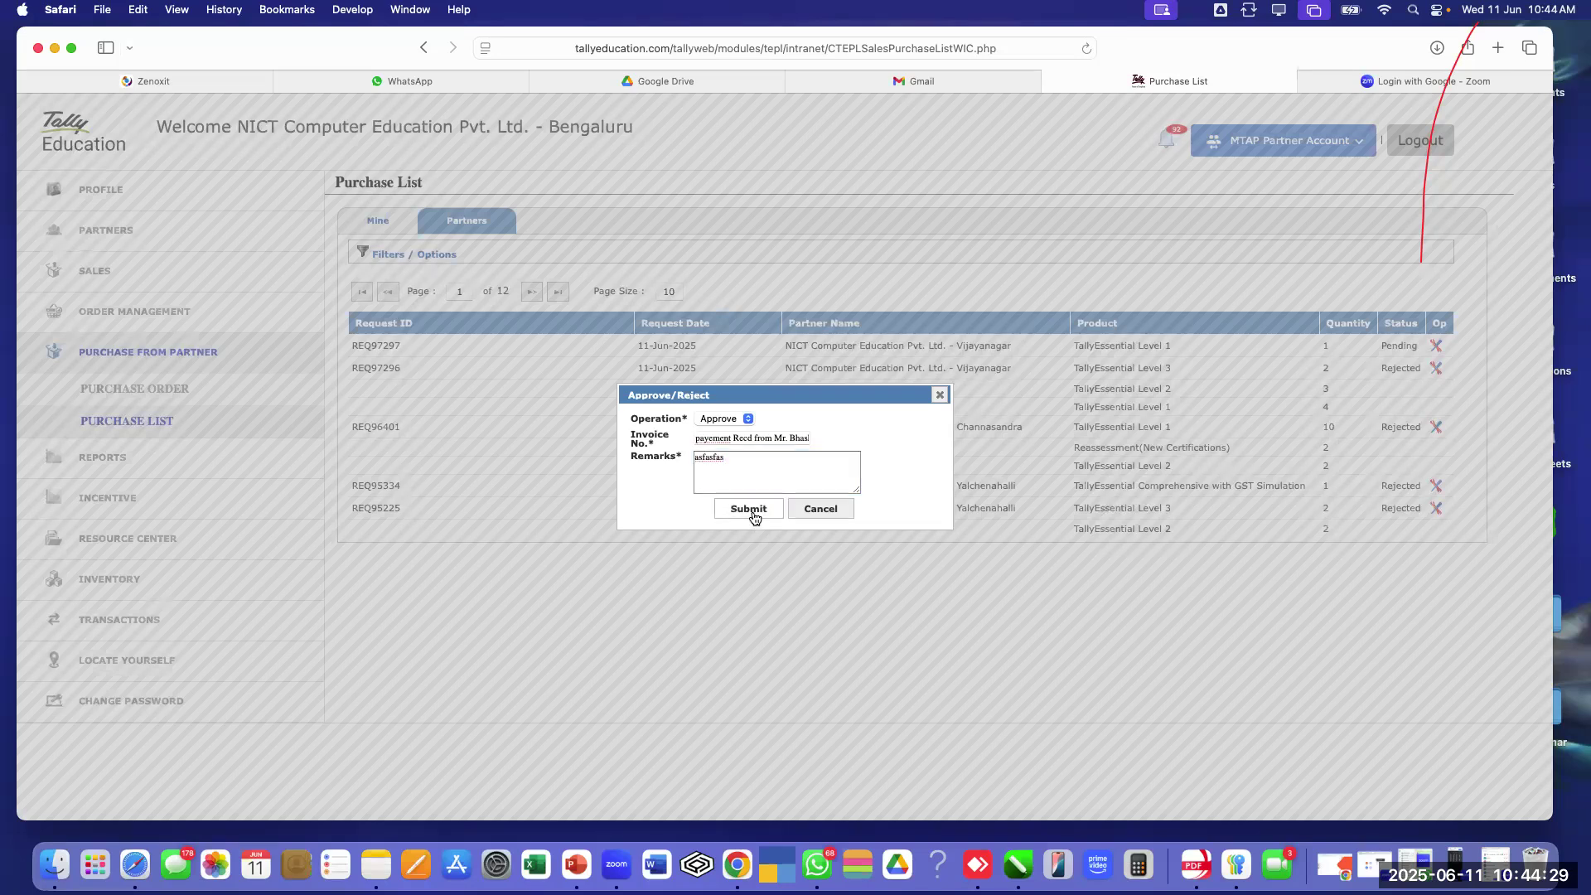
{"action": "left_click", "coordinate": [753, 518]}
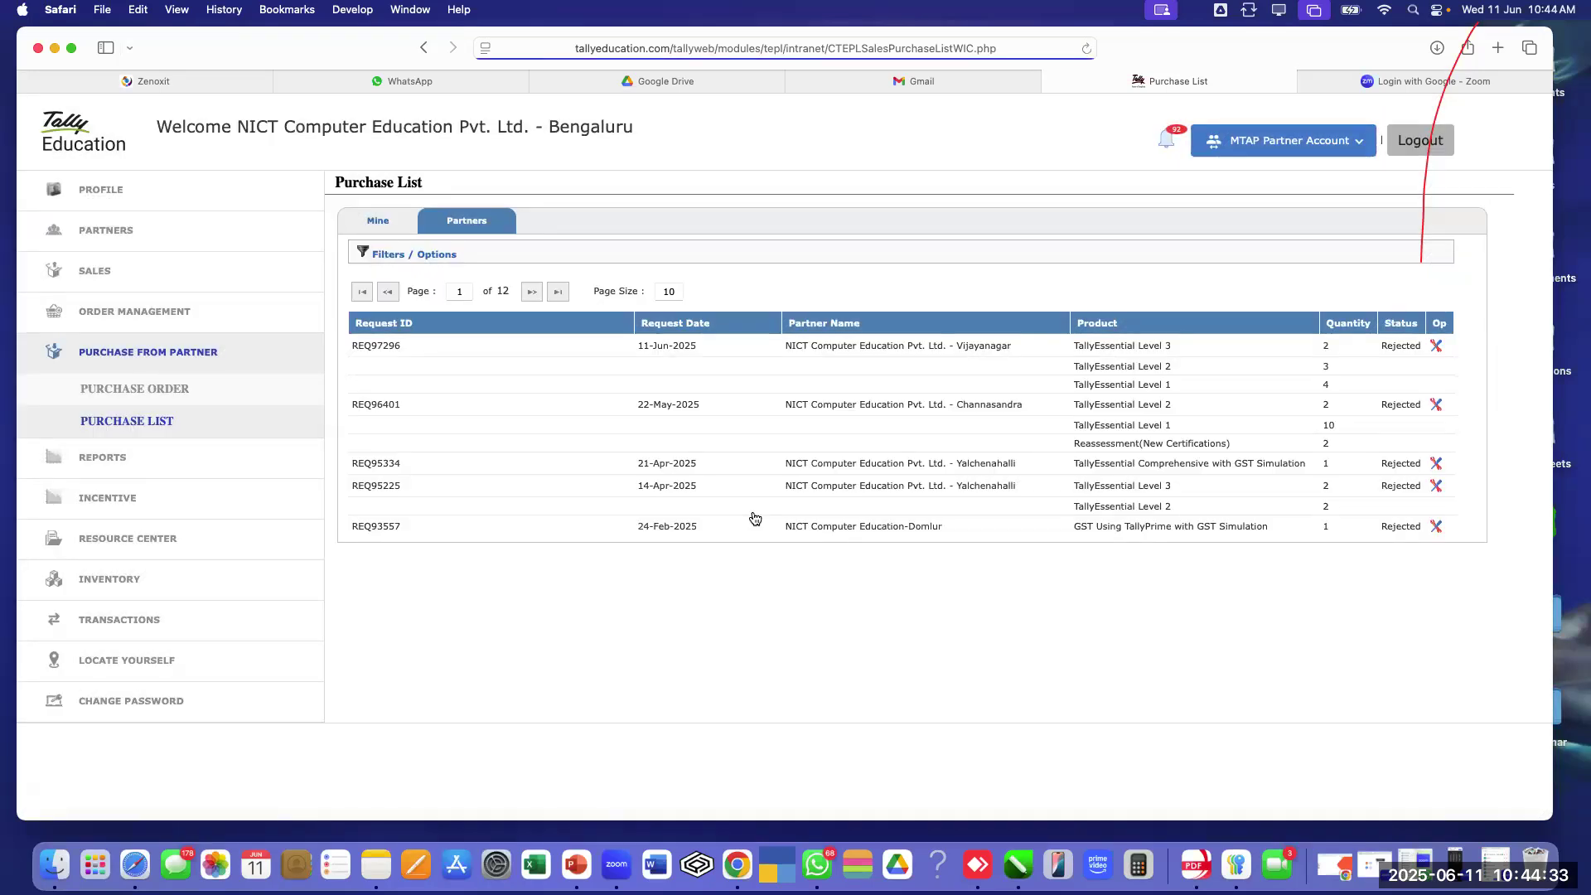
Switch to the Vijayanagar partner account and view its Purchase List
{"action": "left_click", "coordinate": [1283, 141]}
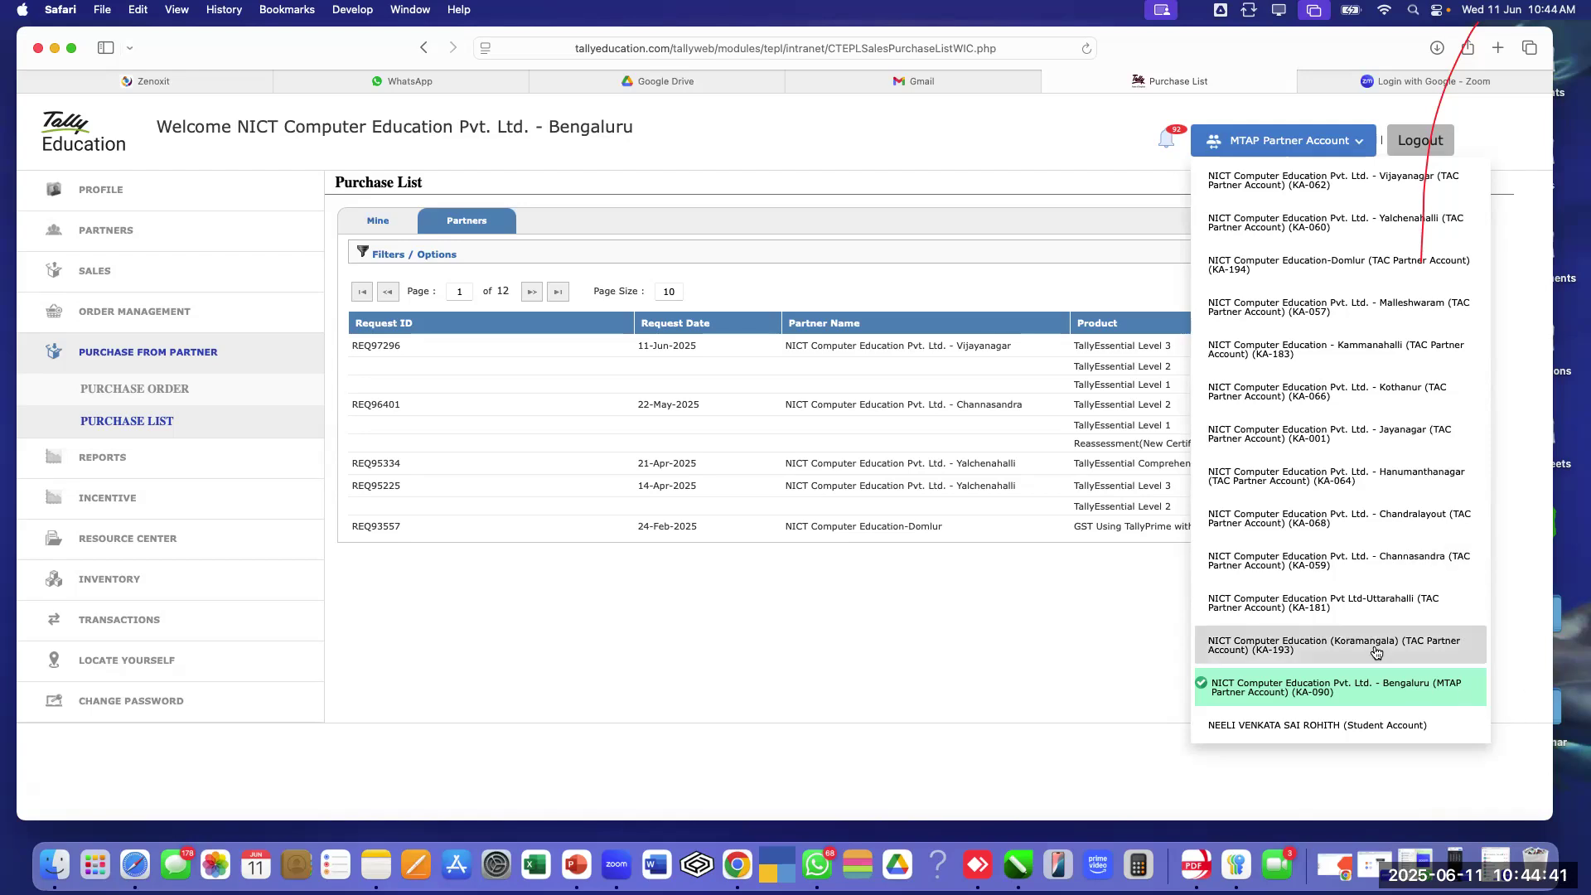
{"action": "left_click", "coordinate": [1269, 182]}
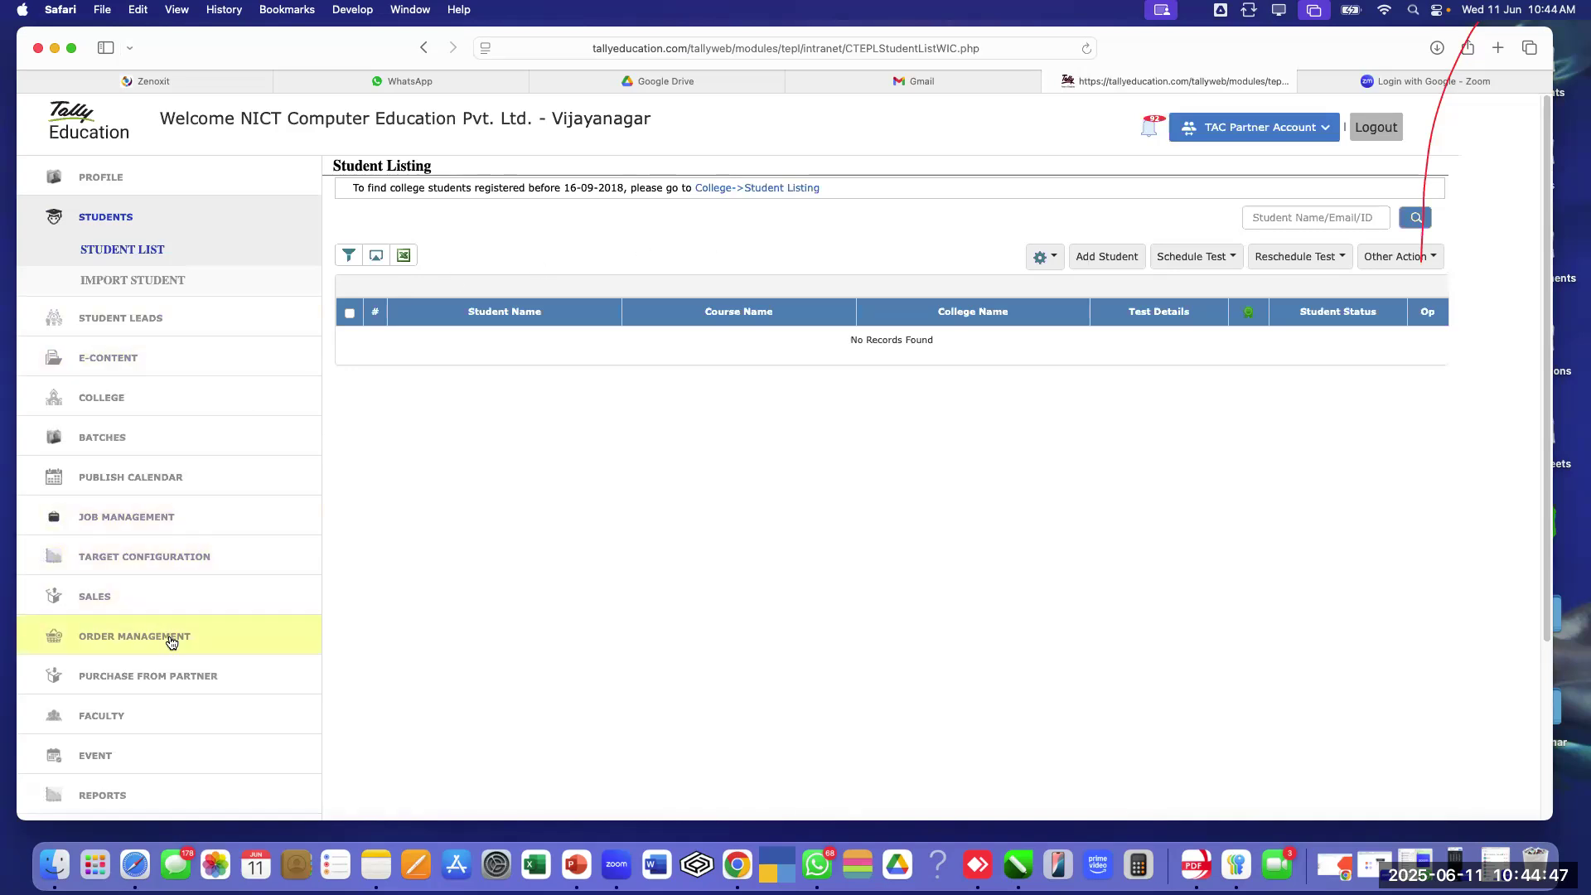
{"action": "left_click", "coordinate": [165, 677]}
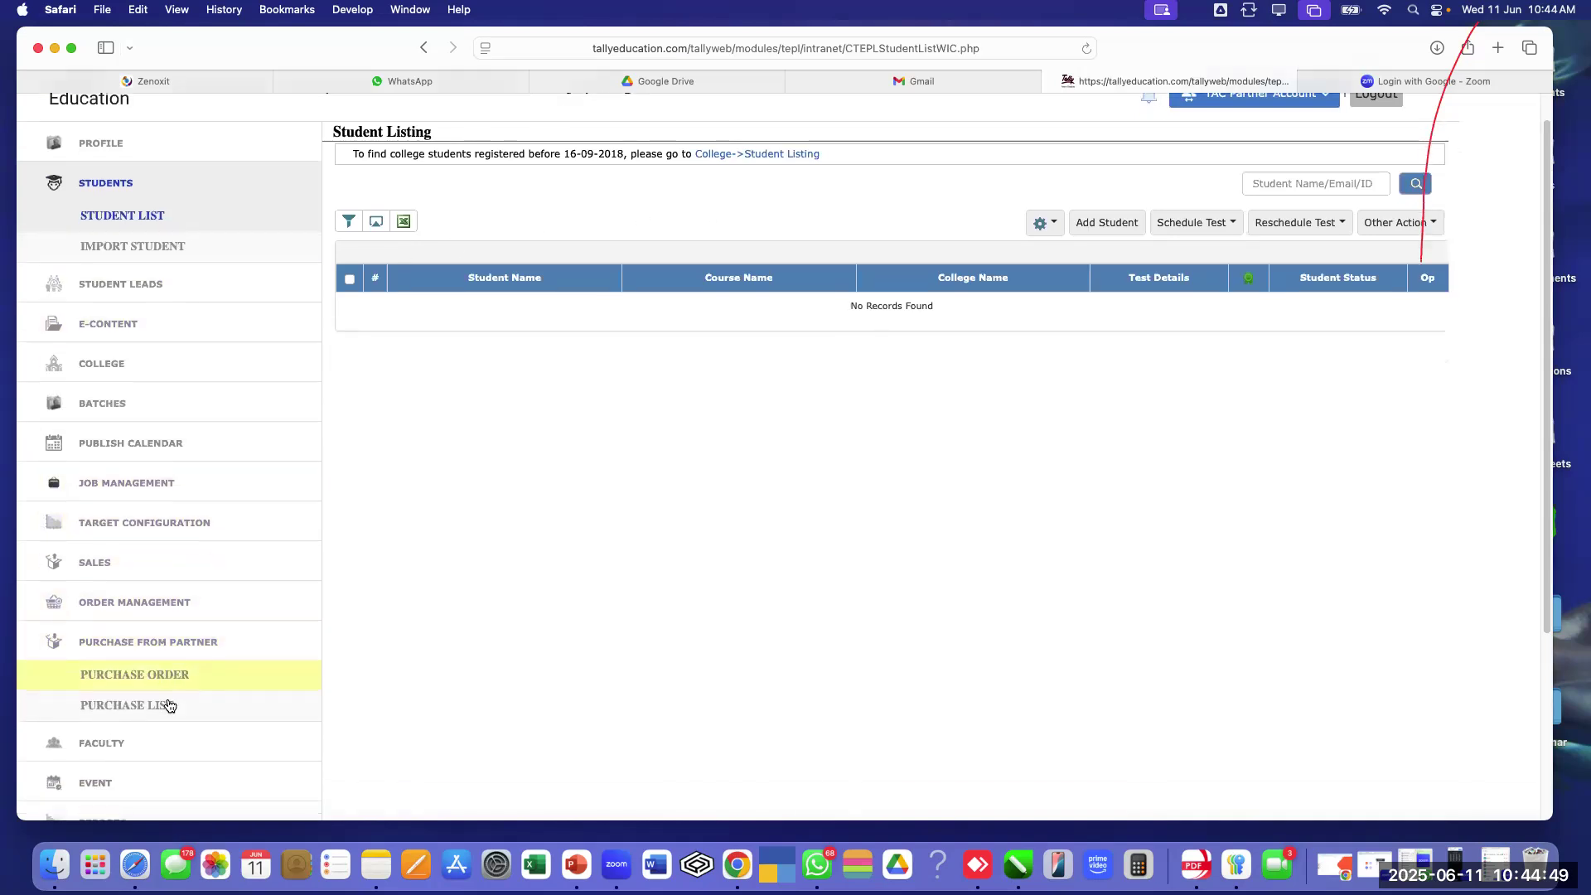
{"action": "left_click", "coordinate": [166, 705]}
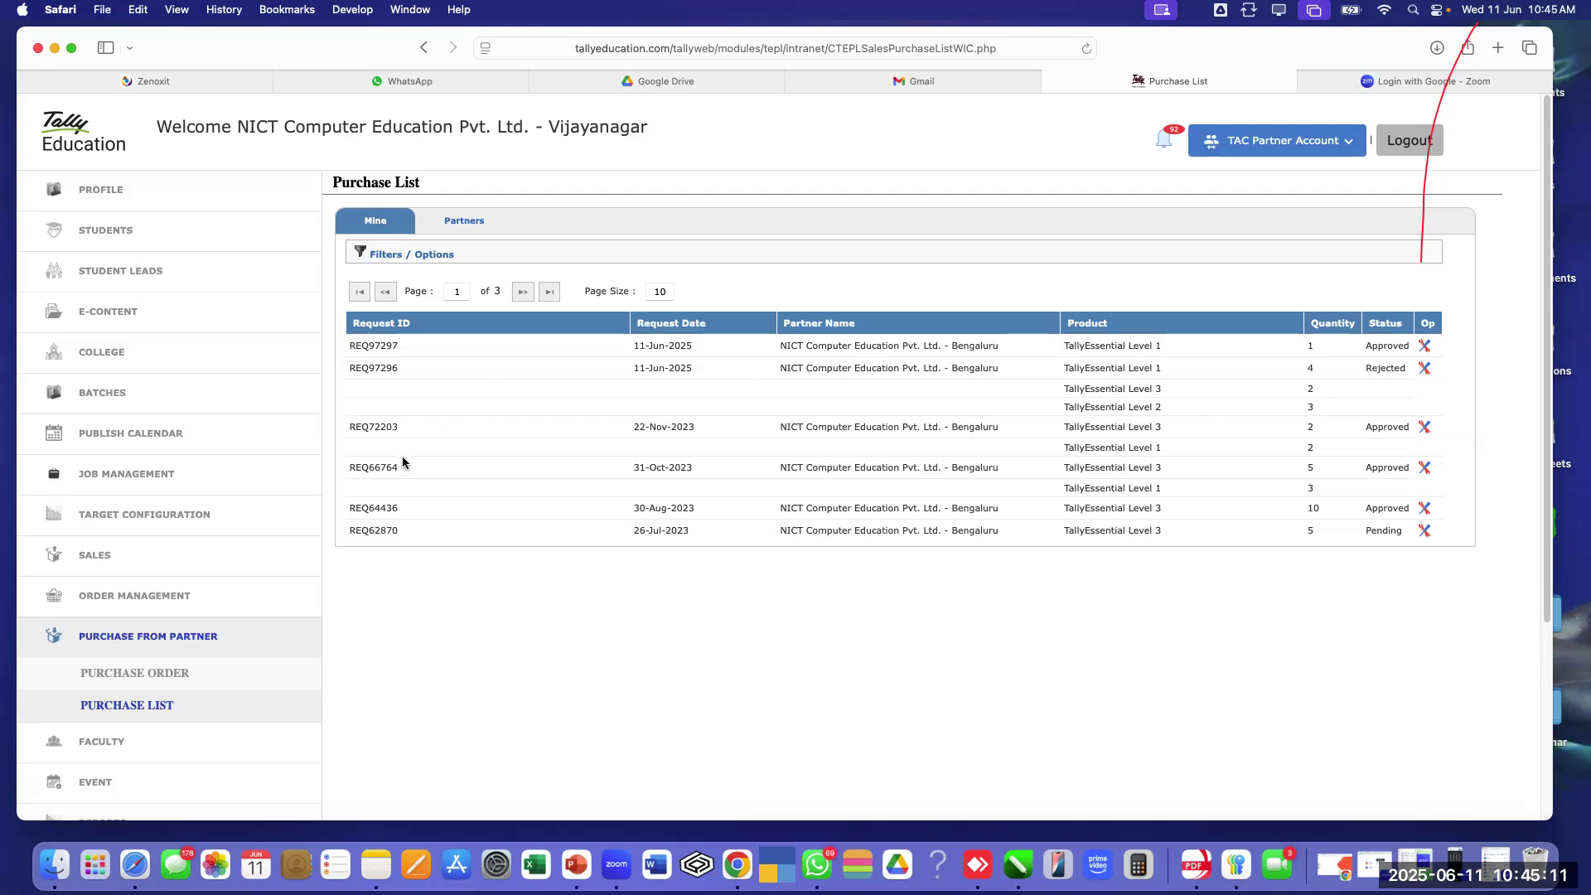
Show the Vijayanagar Inventory List with TallyEssential Level 1
{"action": "scroll", "coordinate": [294, 531], "scroll_direction": "down", "scroll_amount": 5}
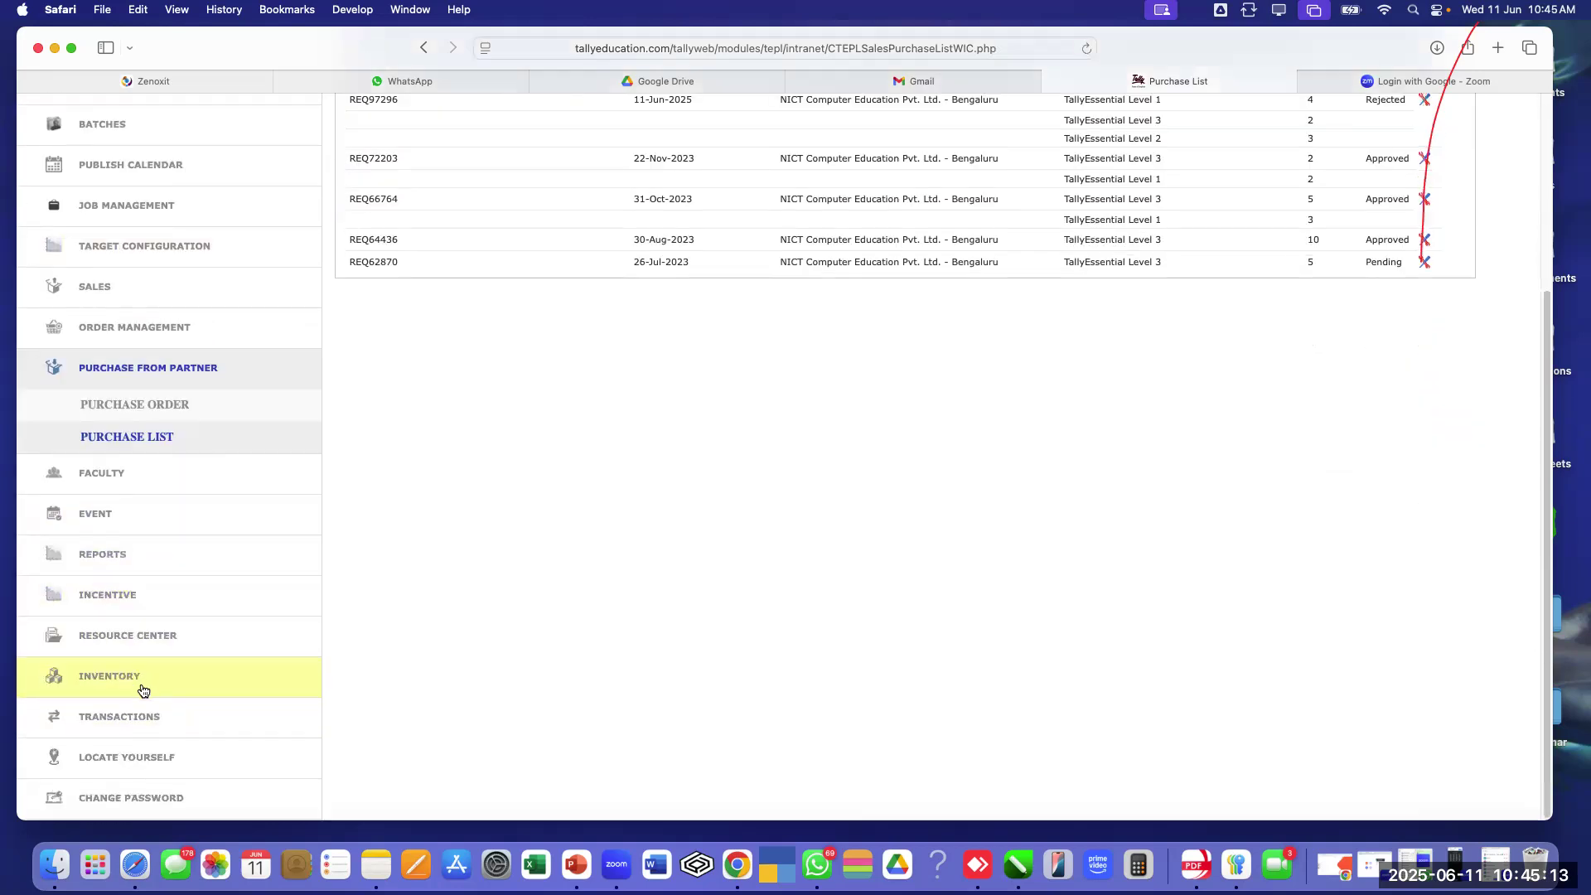
{"action": "left_click", "coordinate": [118, 681]}
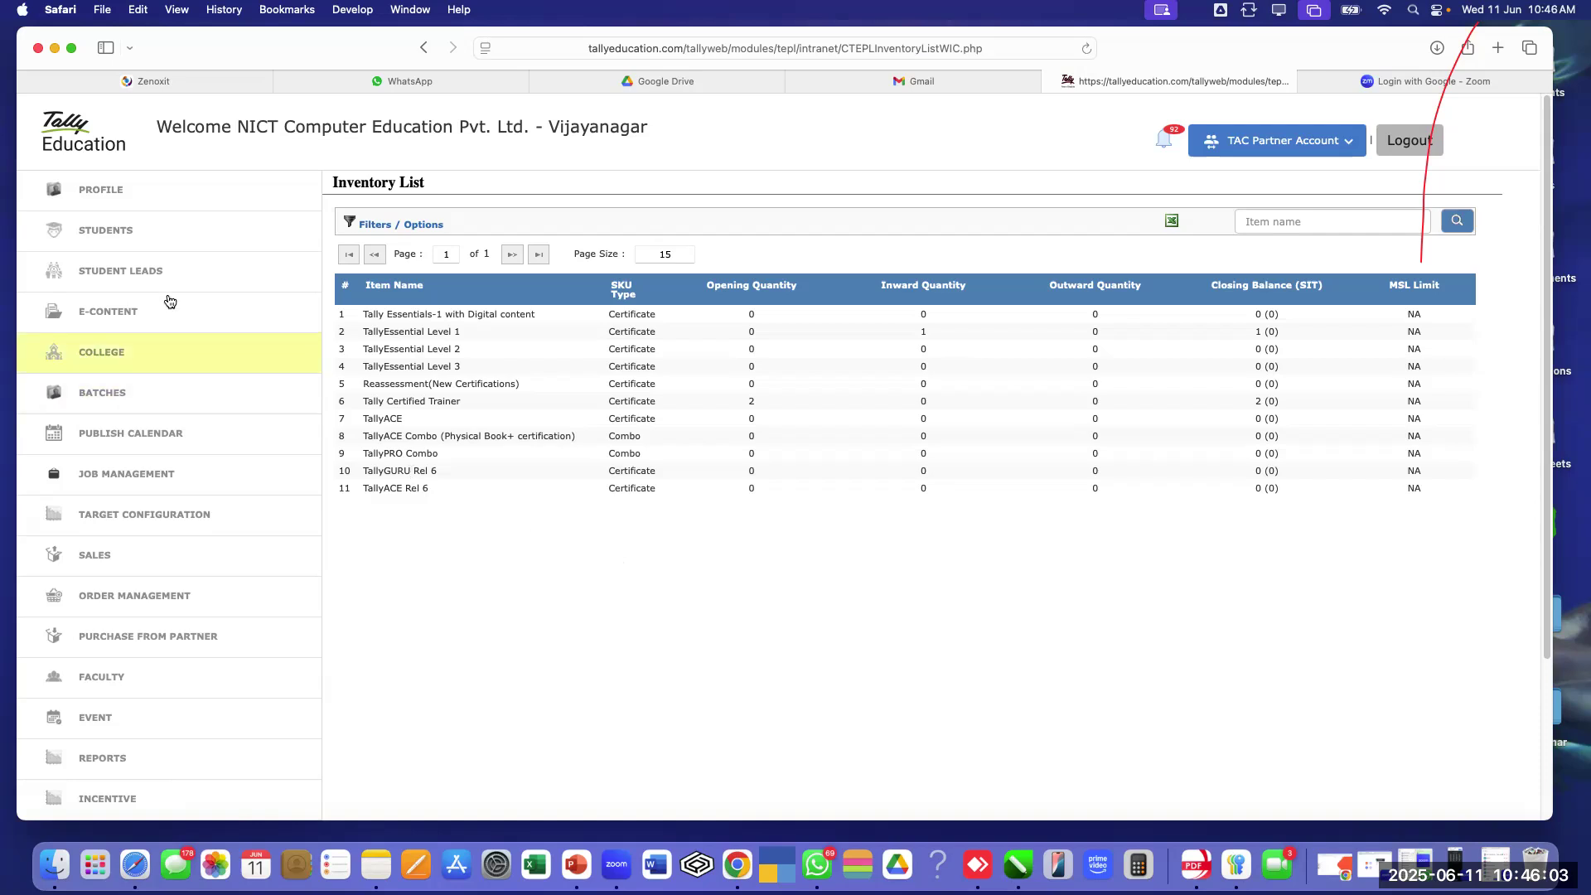
Open Student List from the Students section of the sidebar
{"action": "left_click", "coordinate": [104, 237]}
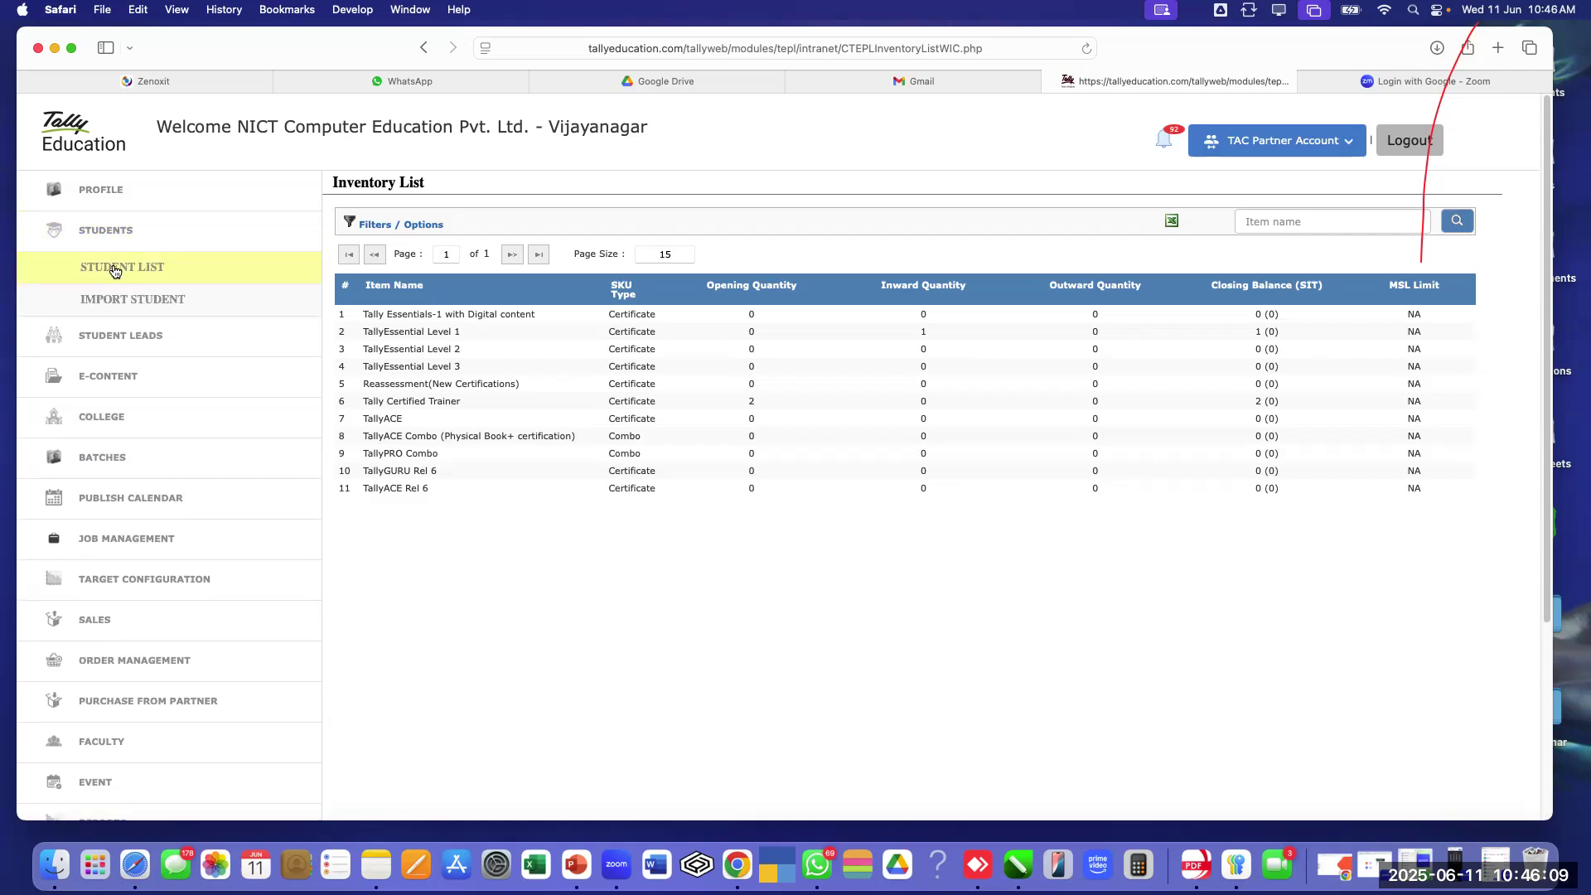
{"action": "left_click", "coordinate": [115, 271]}
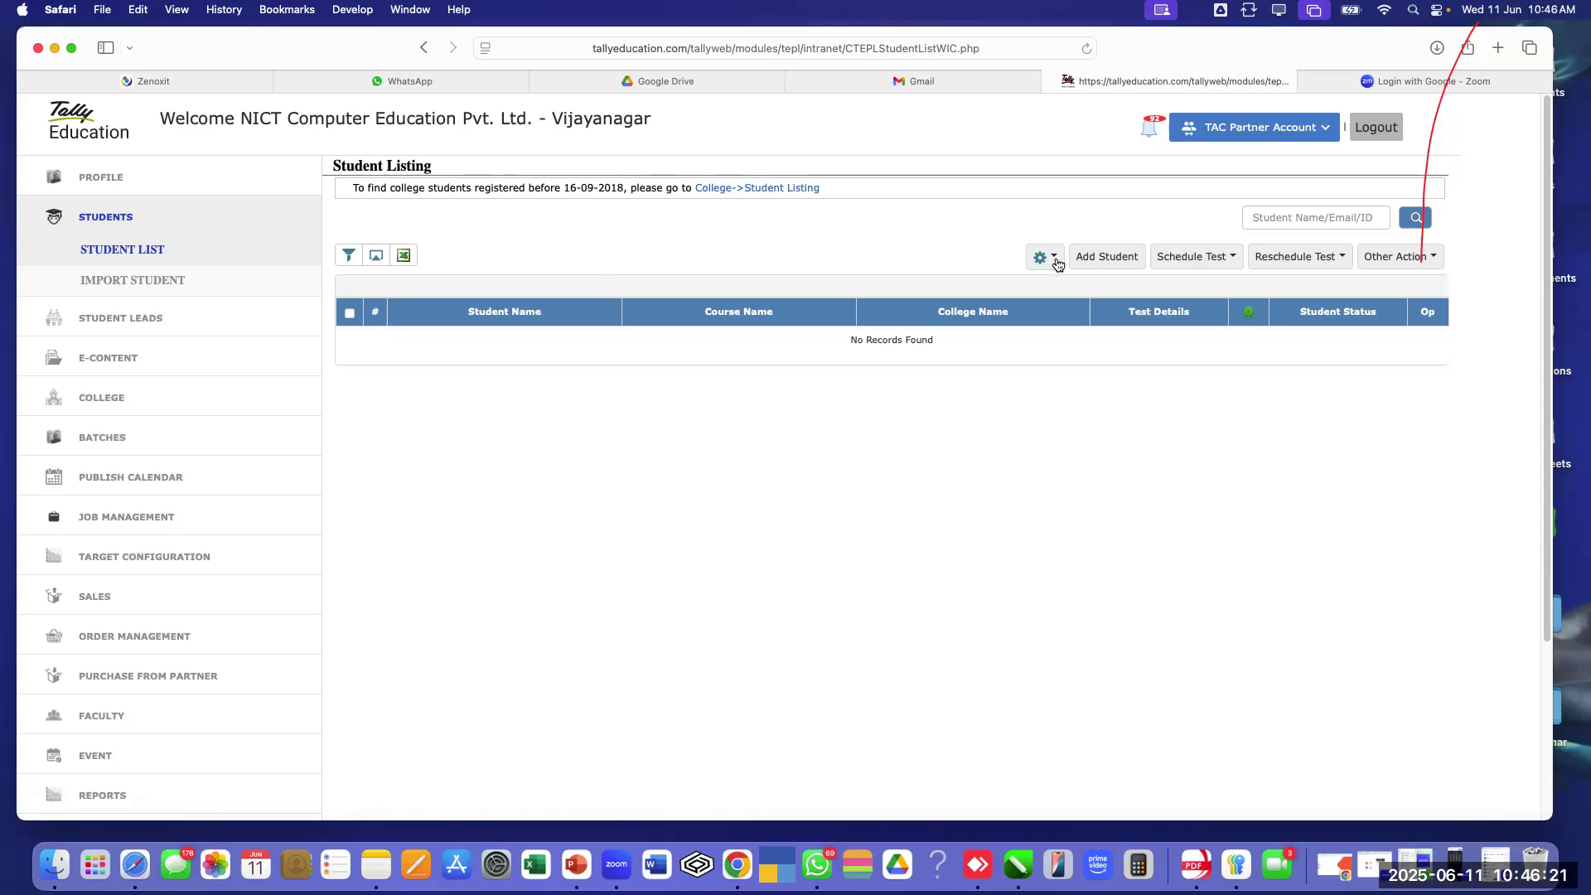
Open the Add Student form, close it unsaved, then reopen it empty
{"action": "left_click", "coordinate": [1111, 264]}
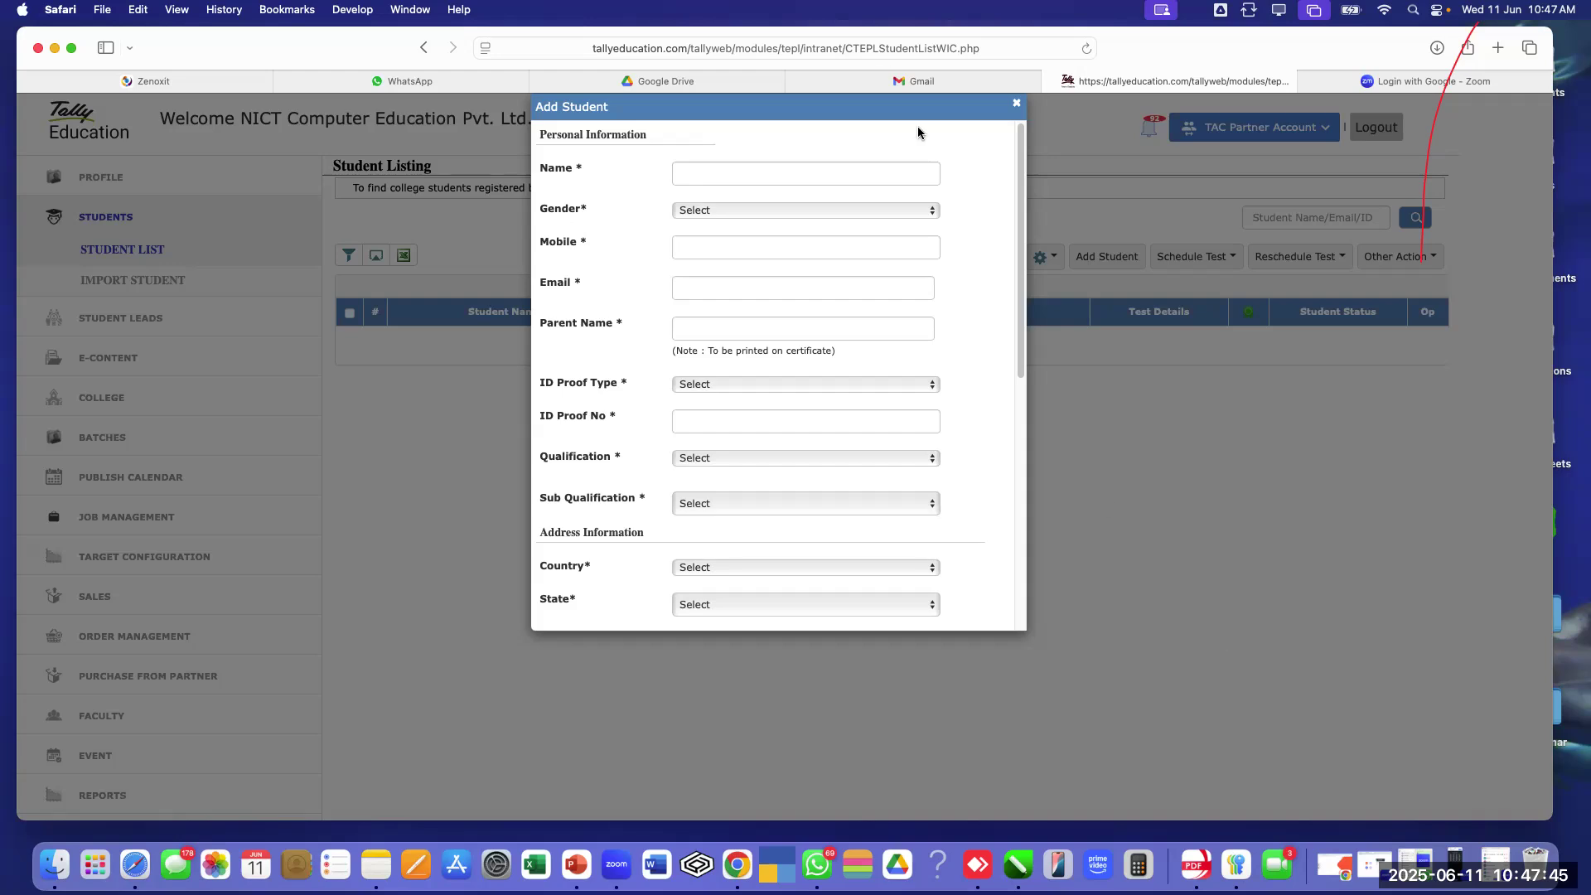
{"action": "left_click", "coordinate": [1014, 107]}
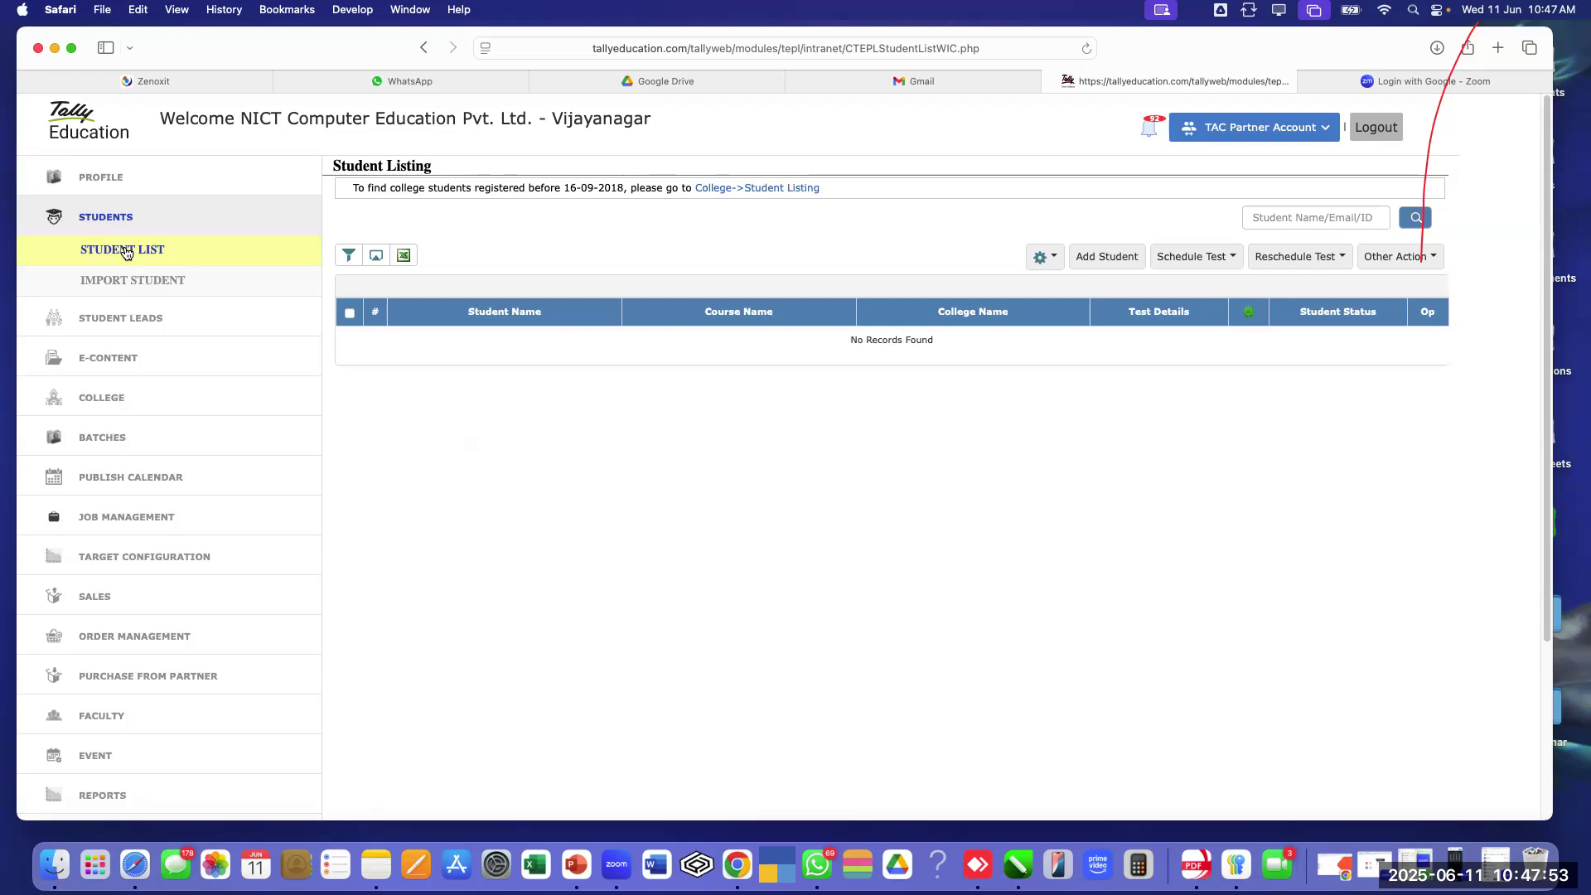
{"action": "left_click", "coordinate": [1115, 259]}
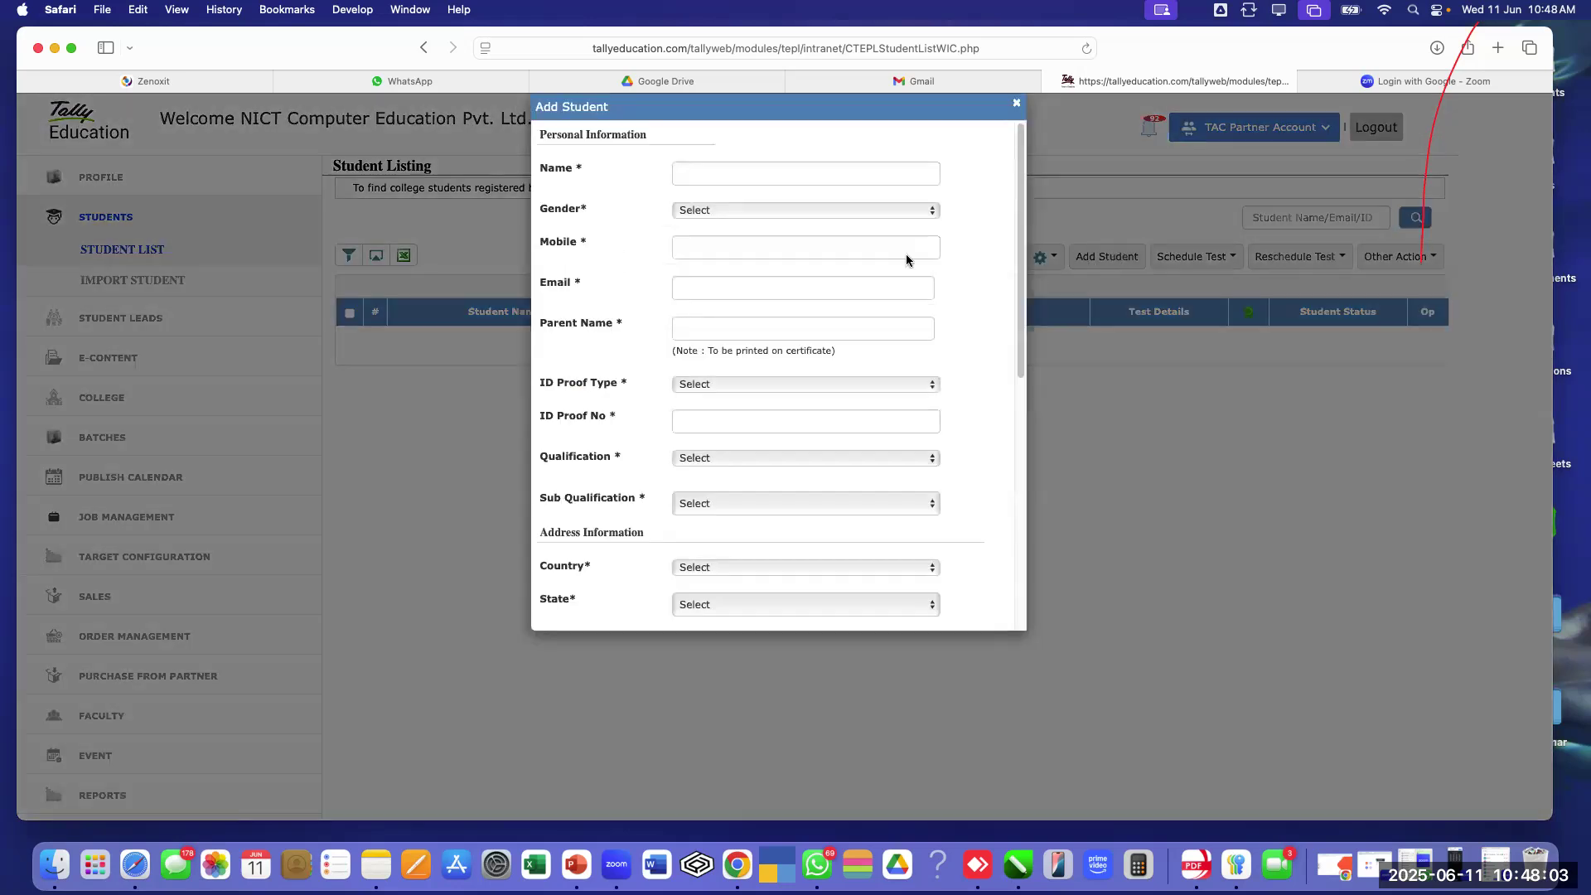
Enter the student's full name, gender Male and mobile number
{"action": "left_click", "coordinate": [802, 174]}
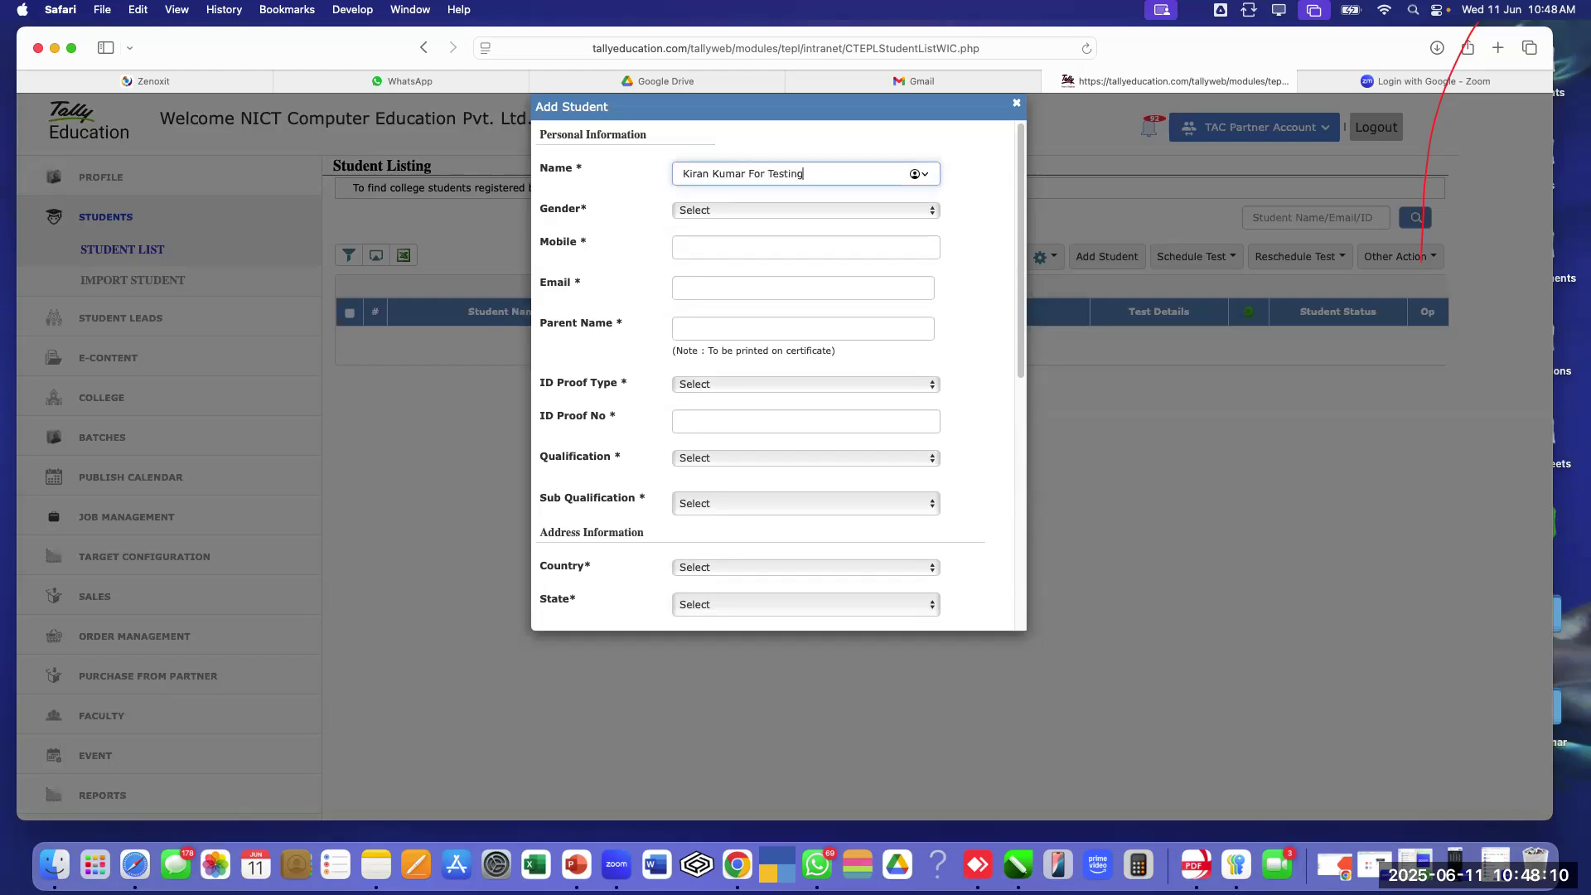
{"action": "left_click", "coordinate": [742, 209]}
{"action": "left_click", "coordinate": [736, 228]}
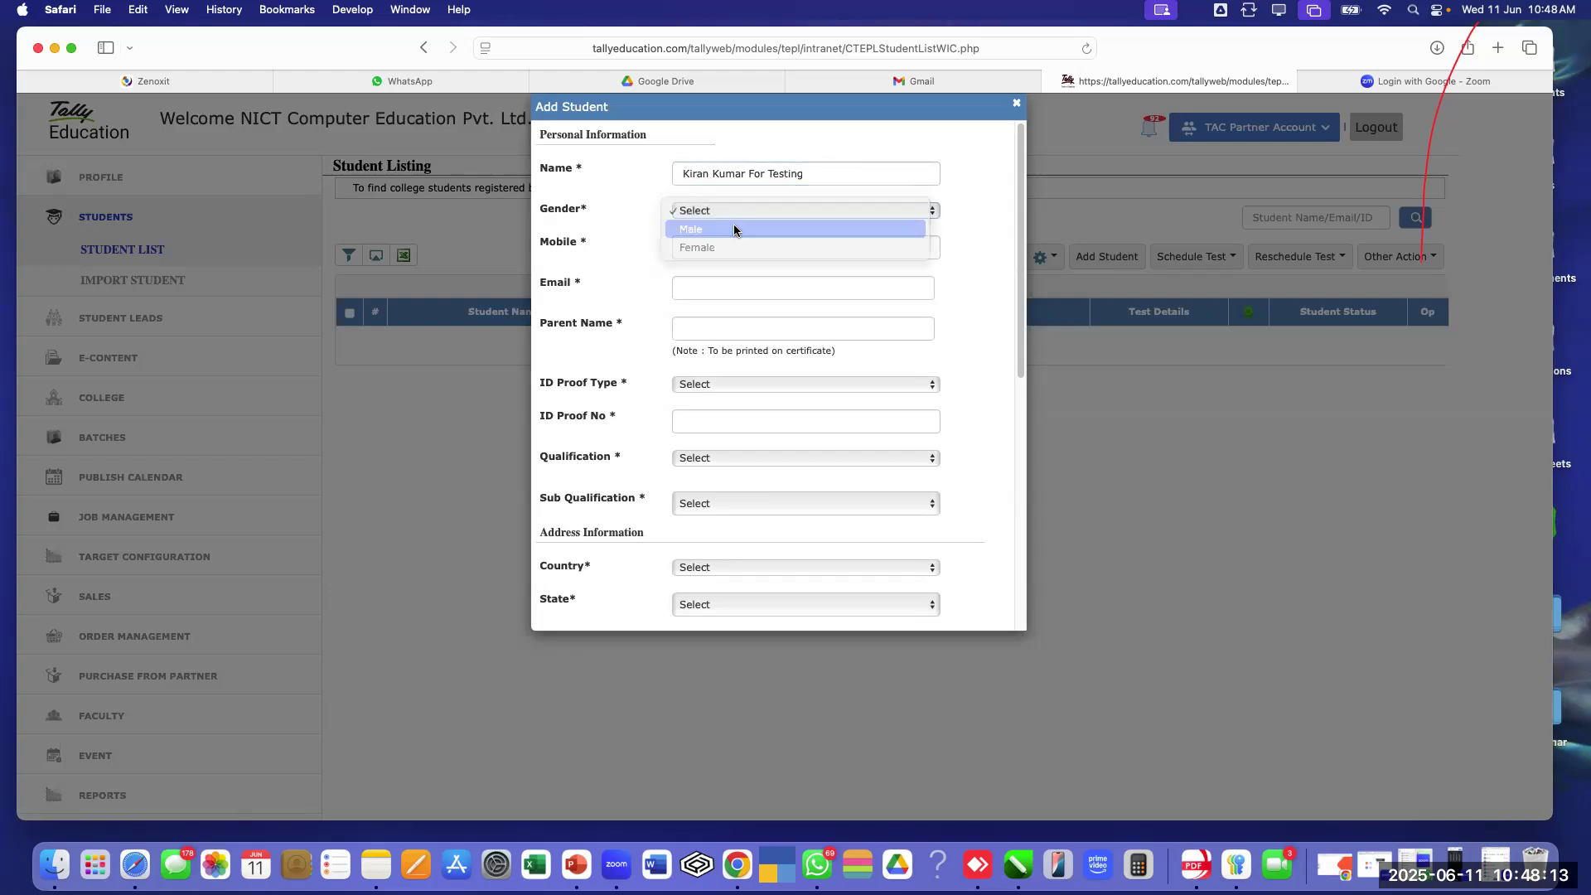
{"action": "left_click", "coordinate": [732, 246]}
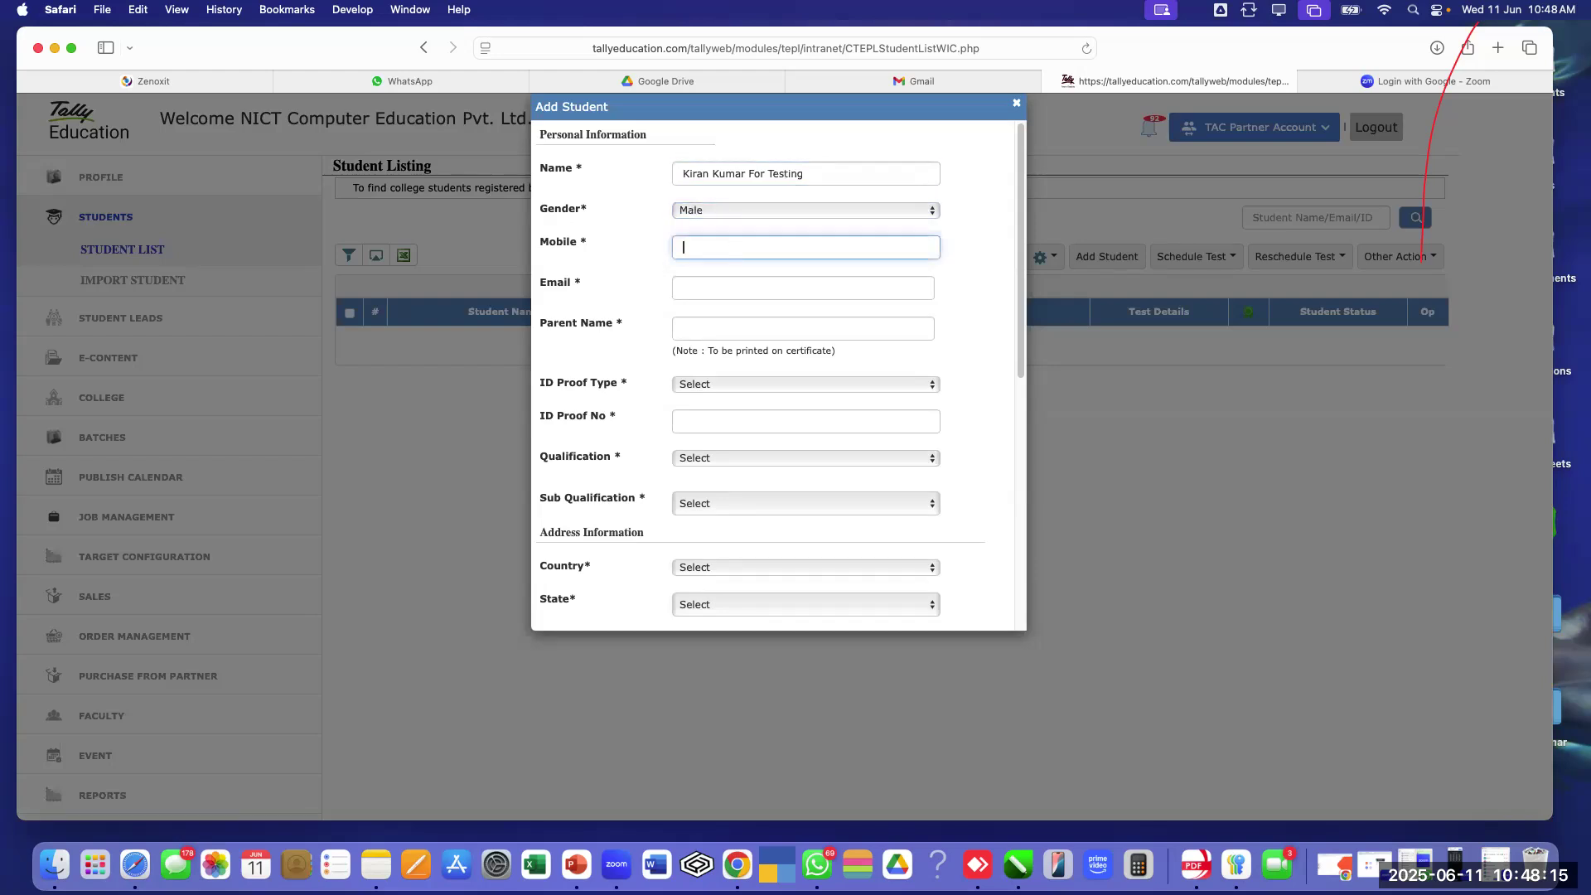
Fill in the student's Gmail e-mail address and the parent's name
{"action": "left_click", "coordinate": [803, 279]}
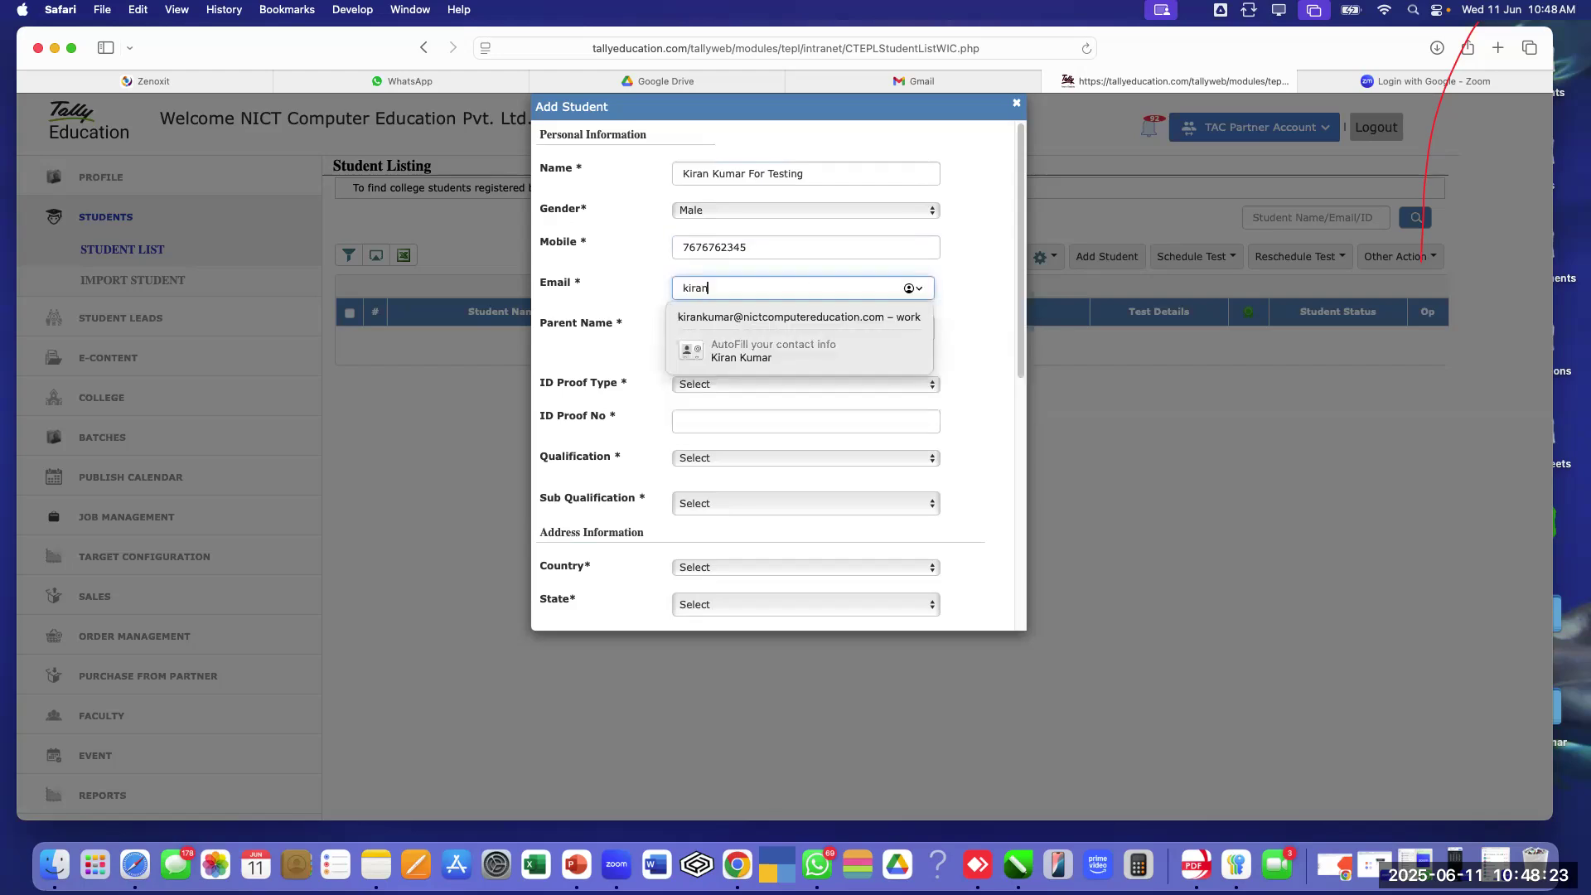
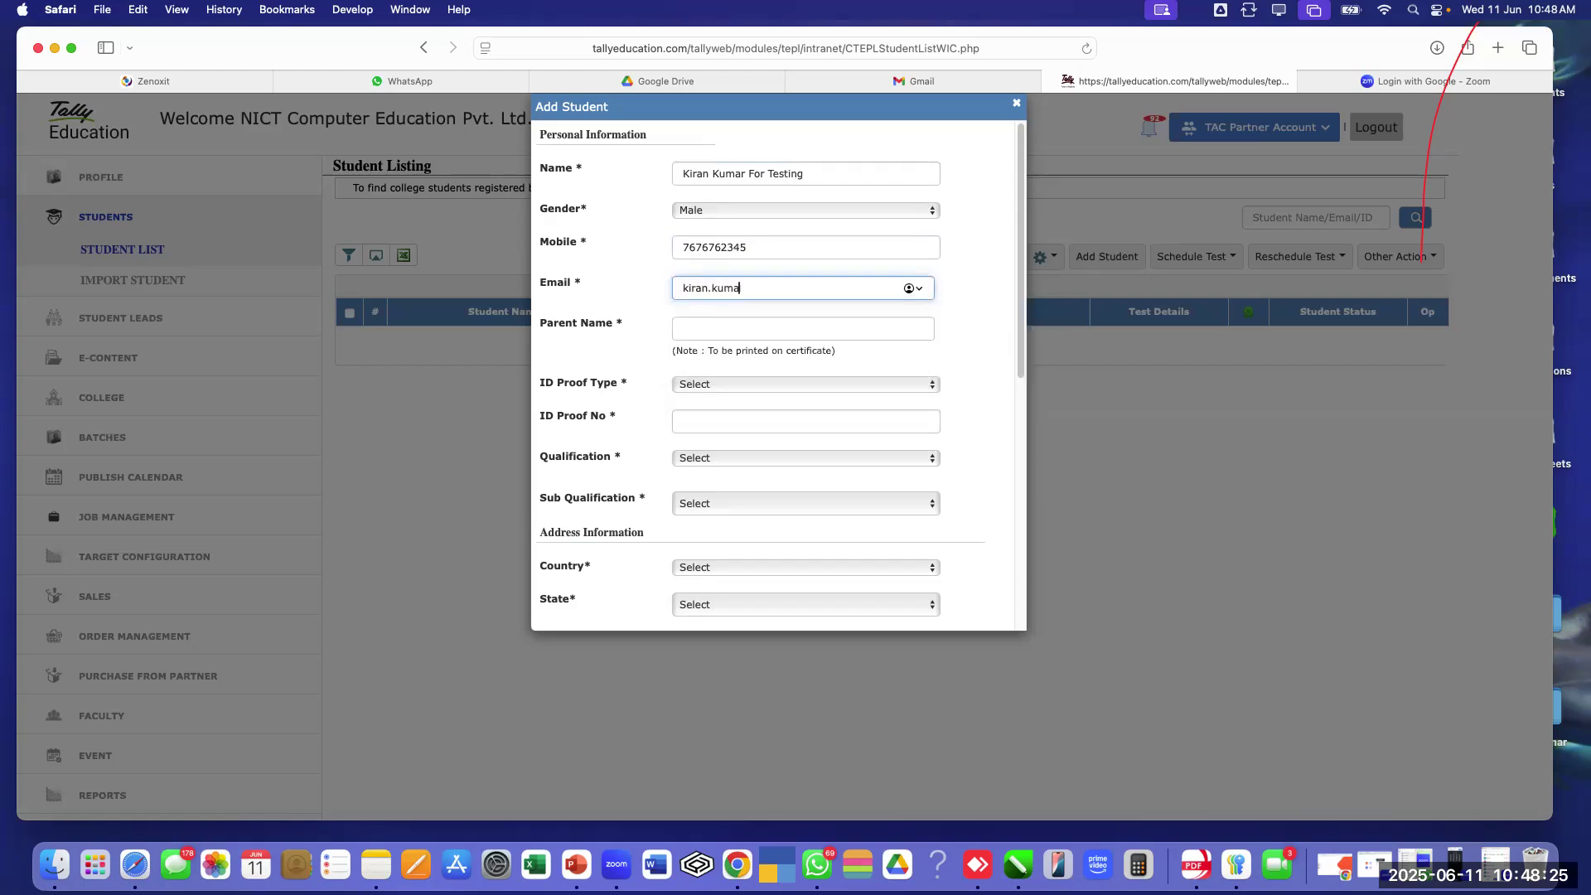
{"action": "left_click", "coordinate": [809, 329]}
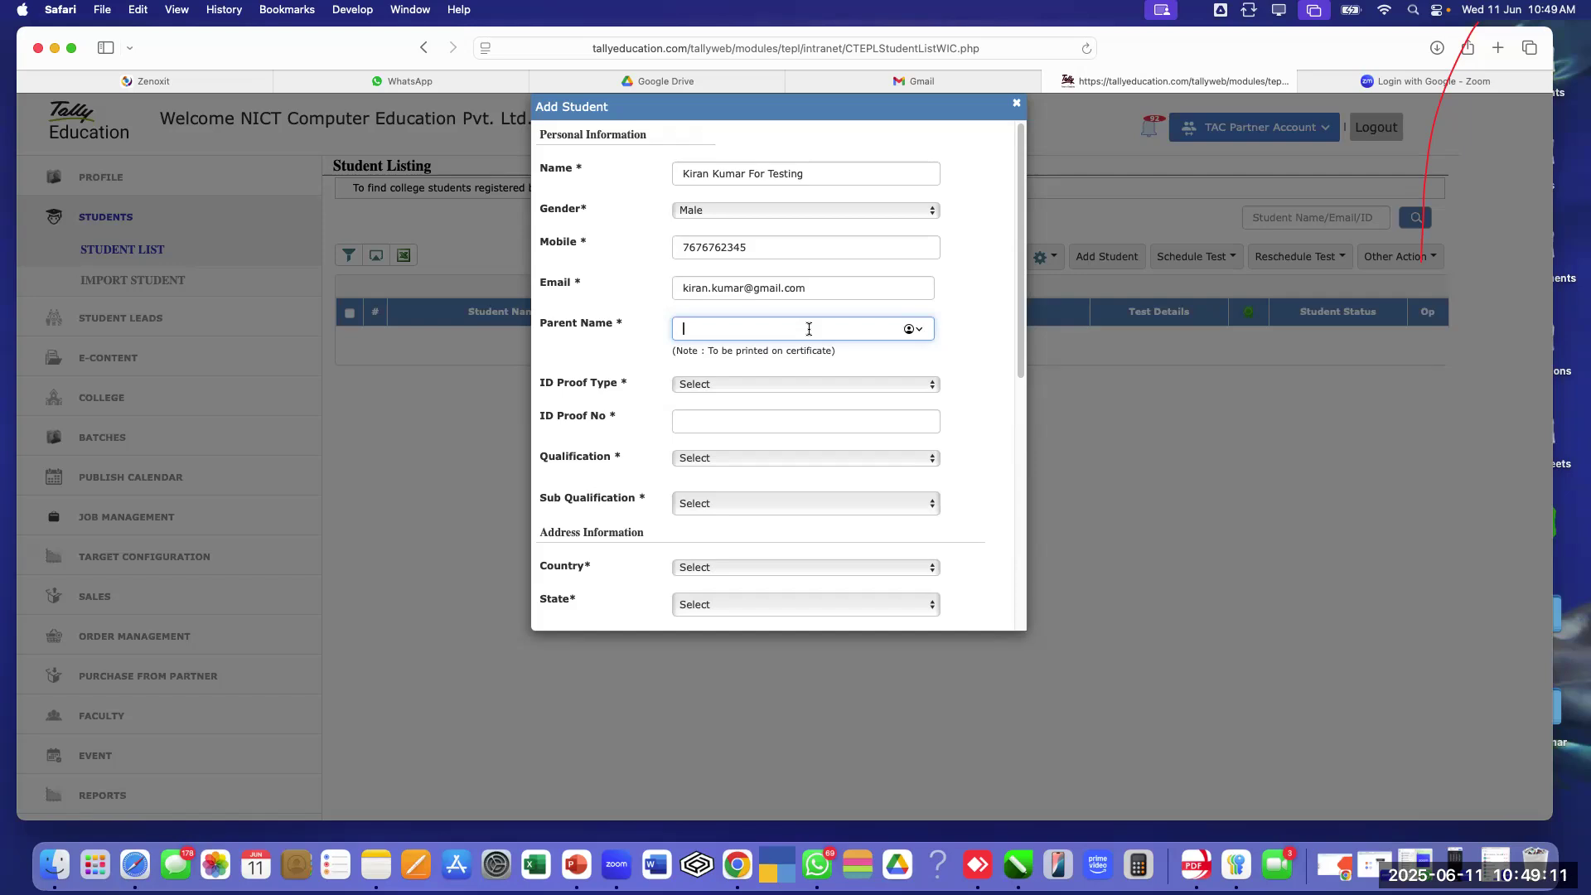
{"action": "type", "text": "Rajesh"}
{"action": "left_click", "coordinate": [945, 354]}
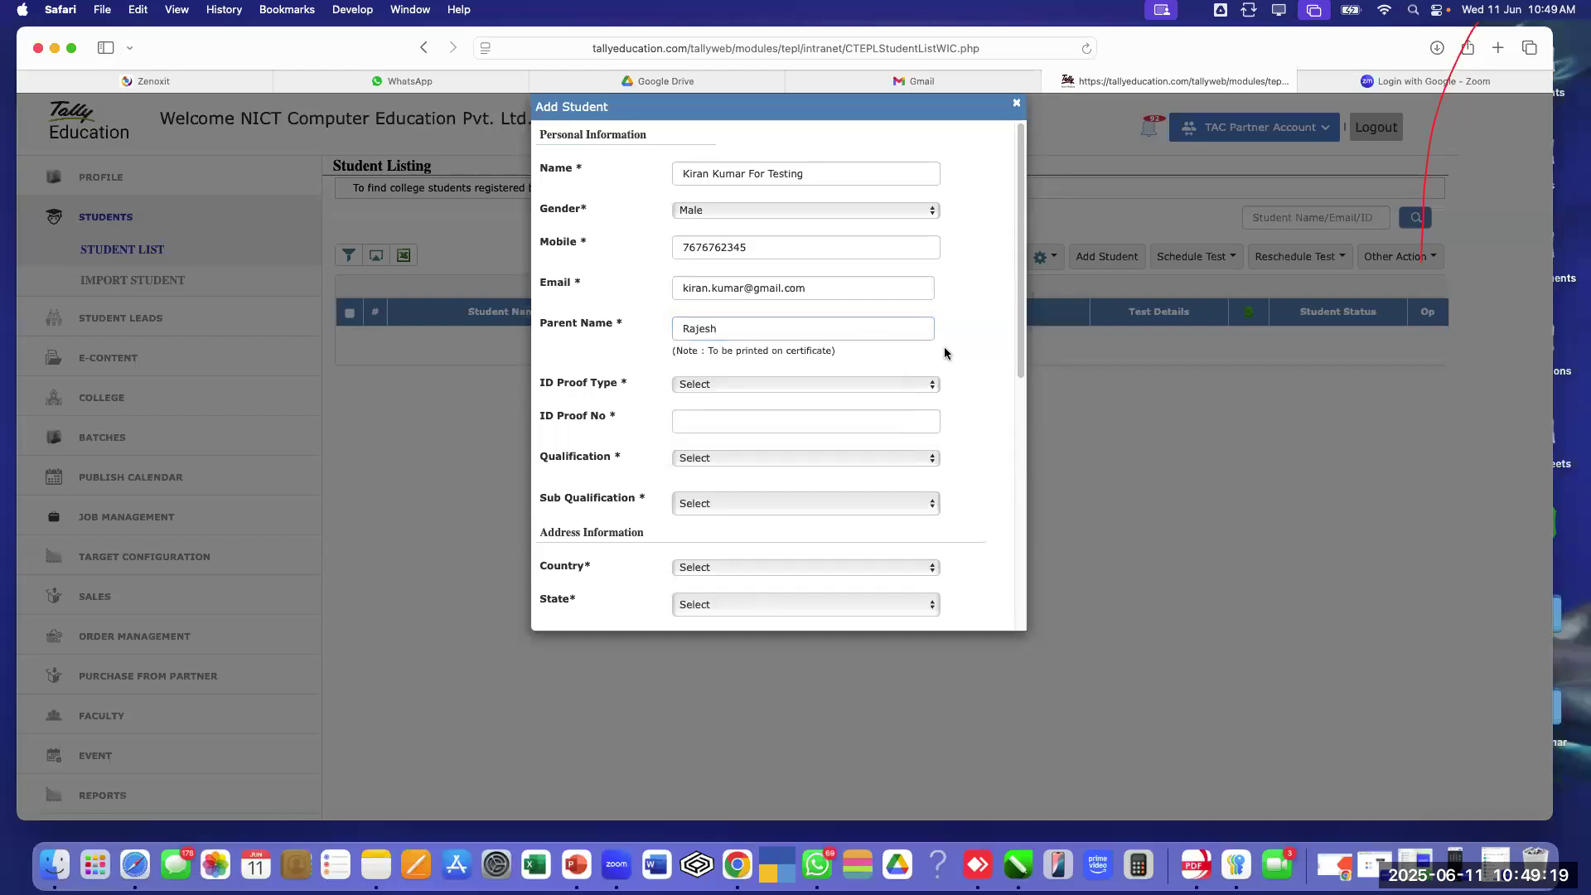
Set ID proof type to Learner Code and enter the ID number
{"action": "scroll", "coordinate": [946, 353], "scroll_direction": "down", "scroll_amount": 3}
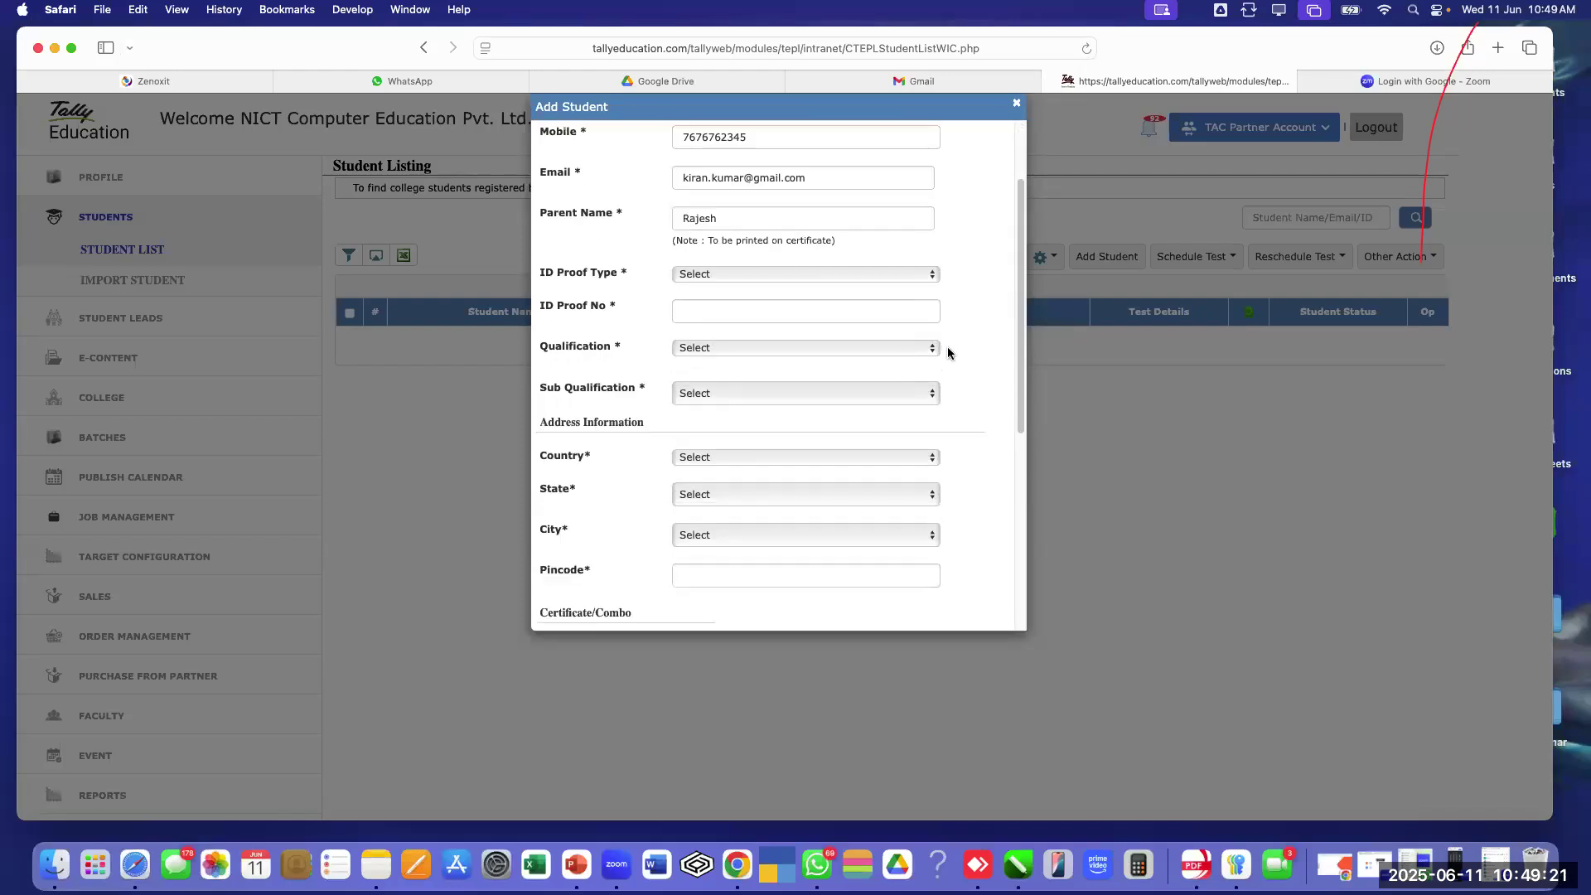
{"action": "left_click", "coordinate": [873, 262]}
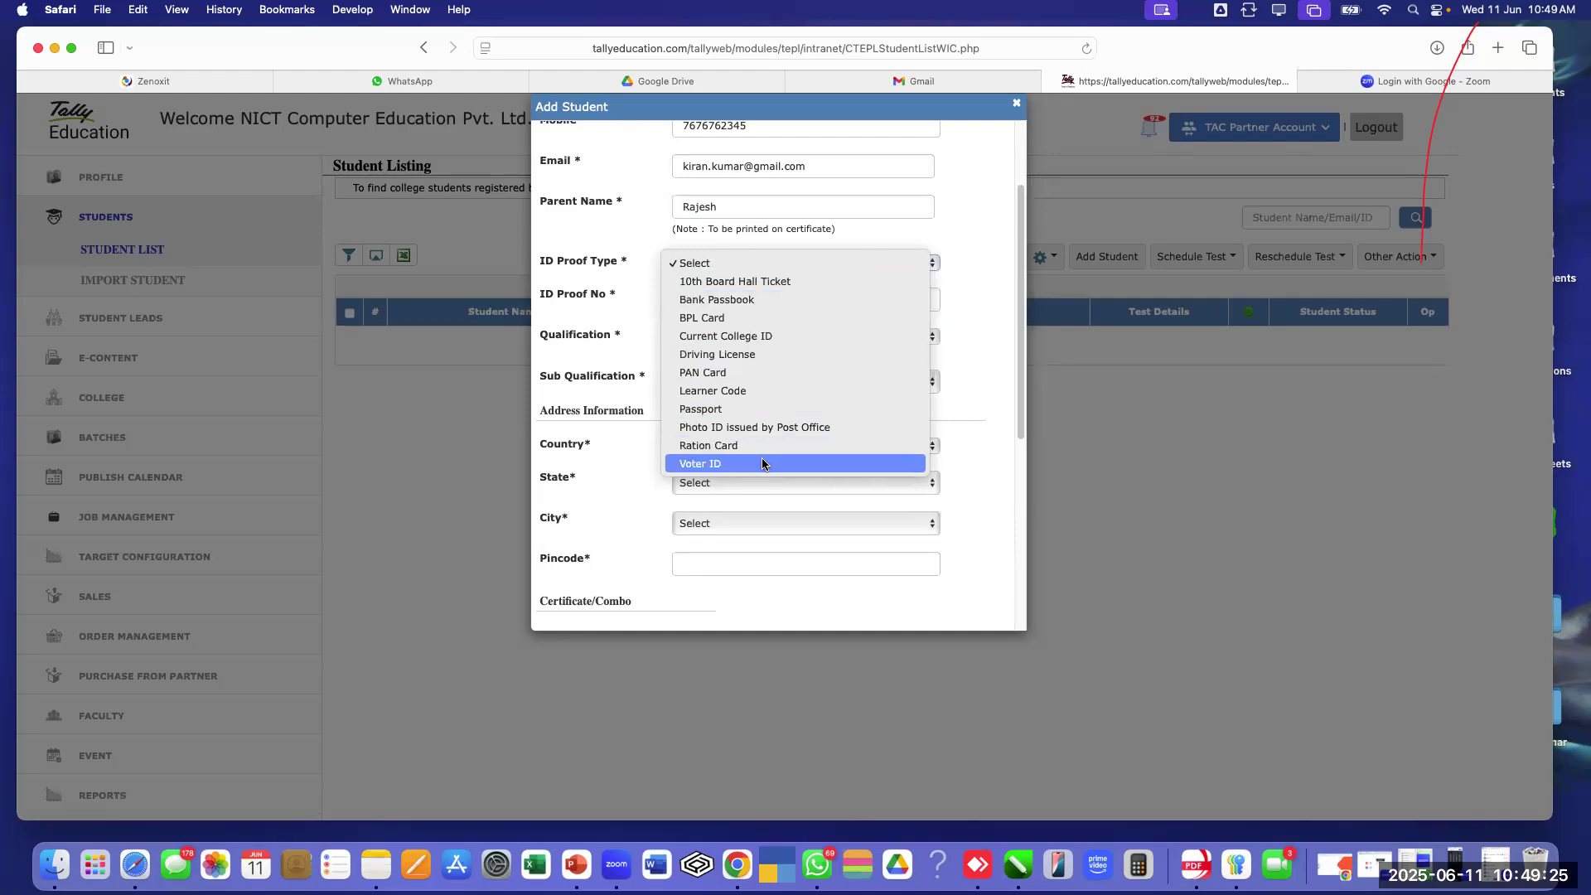
{"action": "left_click", "coordinate": [772, 388]}
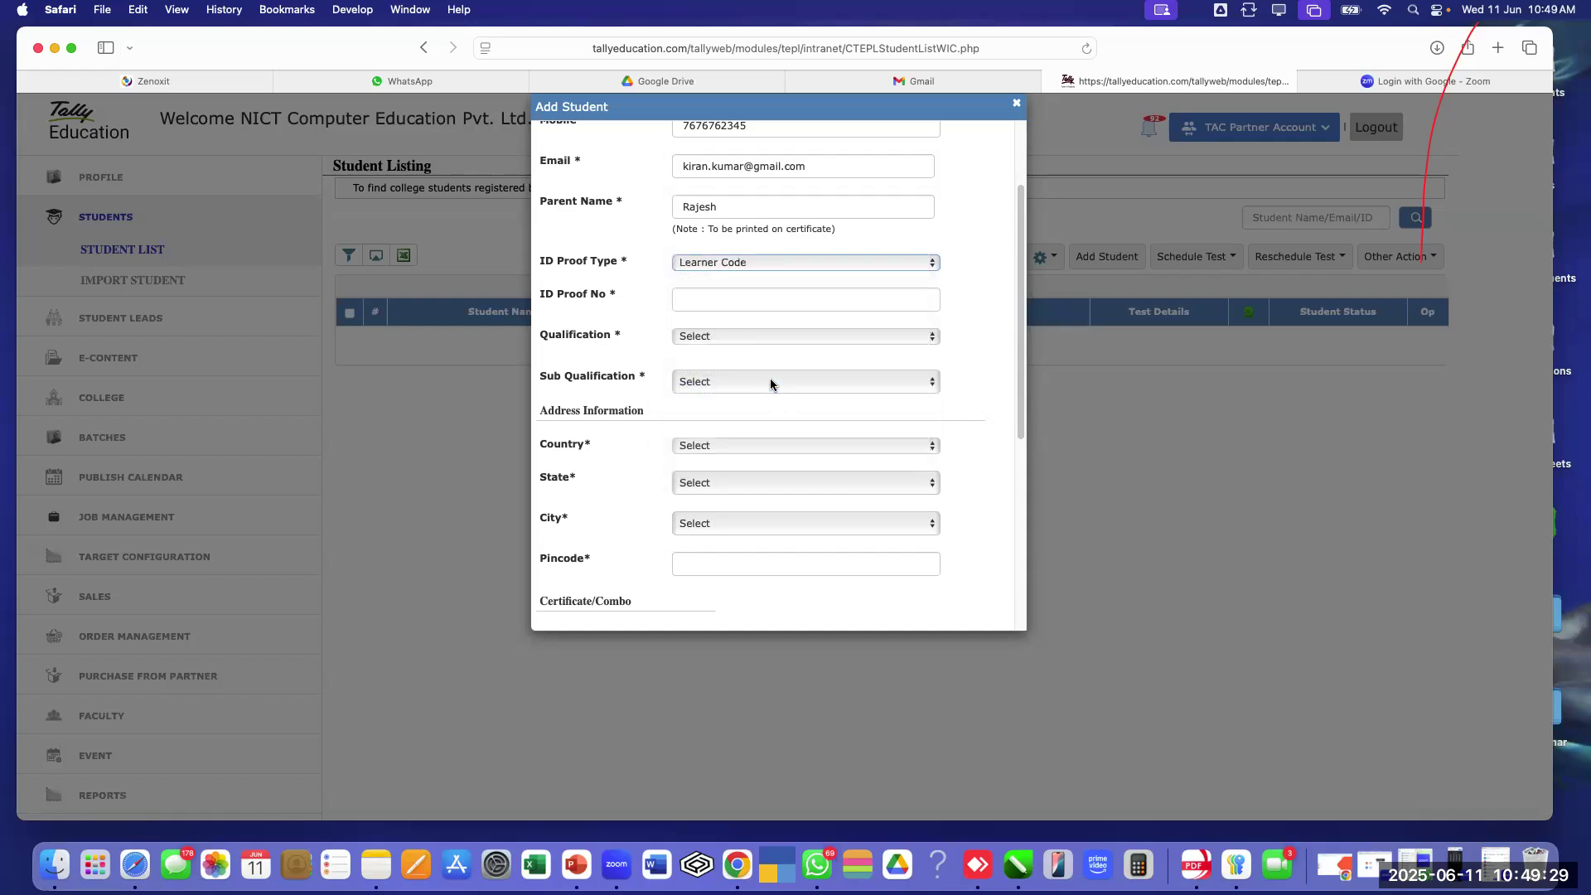
{"action": "left_click", "coordinate": [746, 301]}
{"action": "type", "text": "1234"}
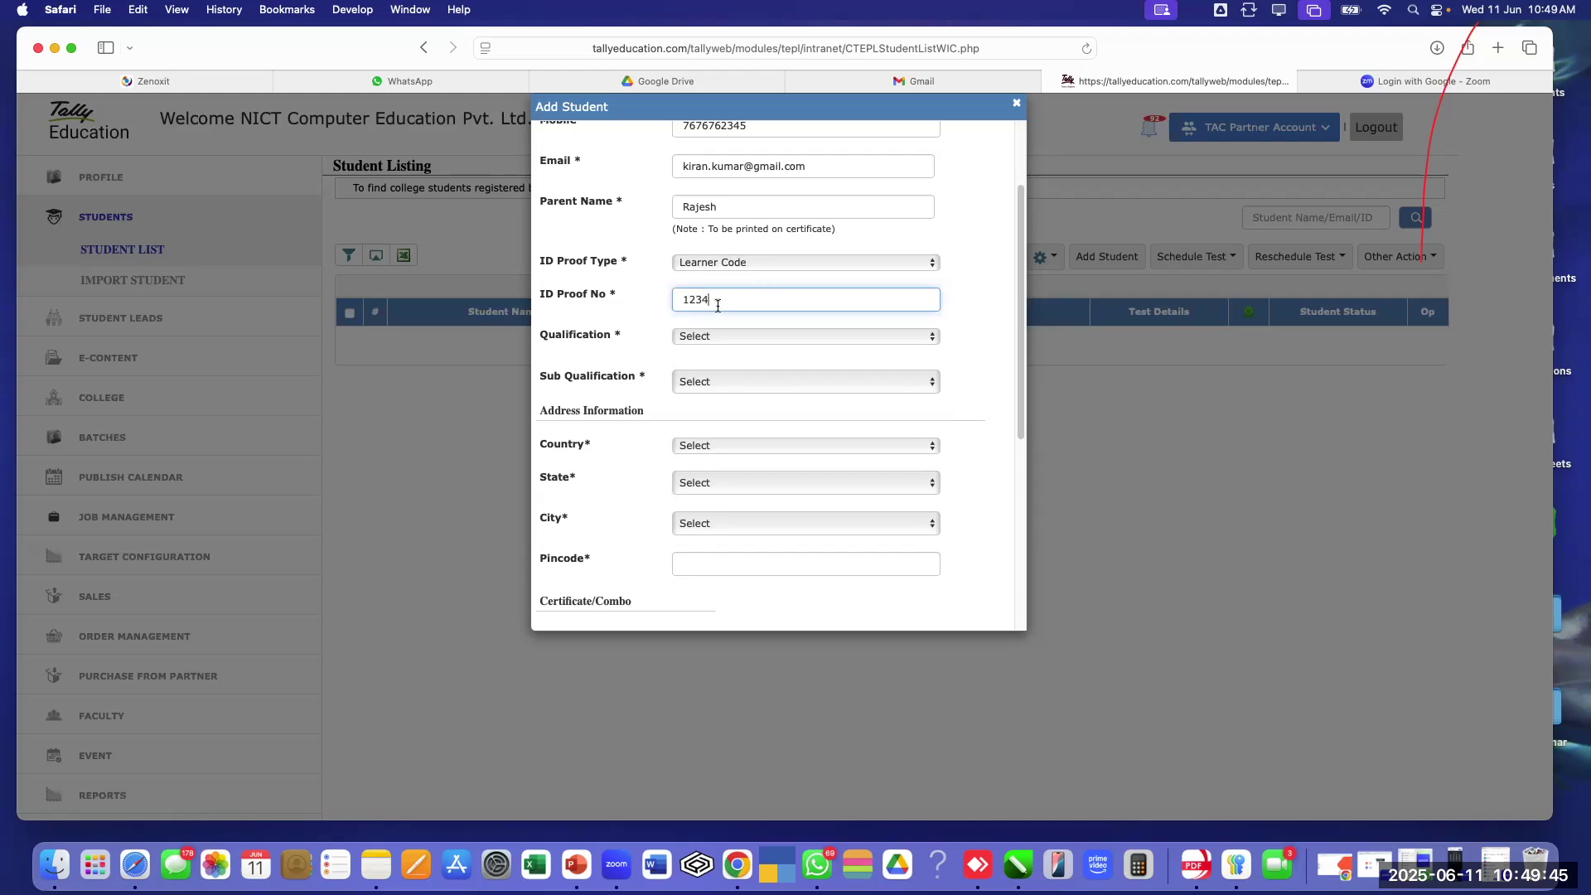
{"action": "type", "text": "abc"}
Set the qualification to B.Com with sub-qualification Completed
{"action": "left_click", "coordinate": [738, 337]}
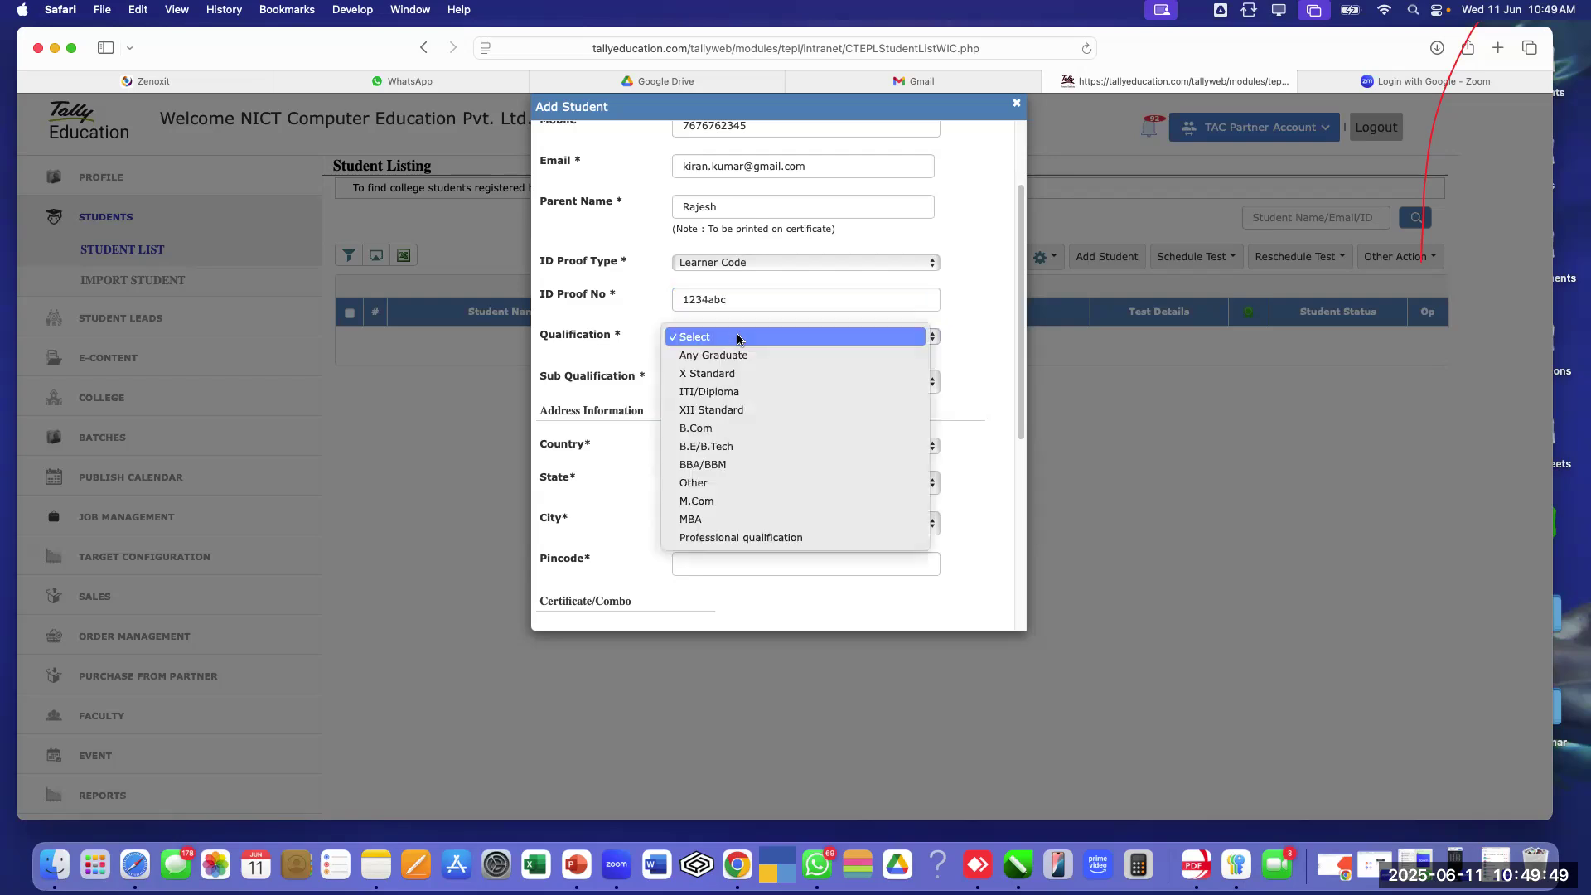
{"action": "left_click", "coordinate": [738, 424]}
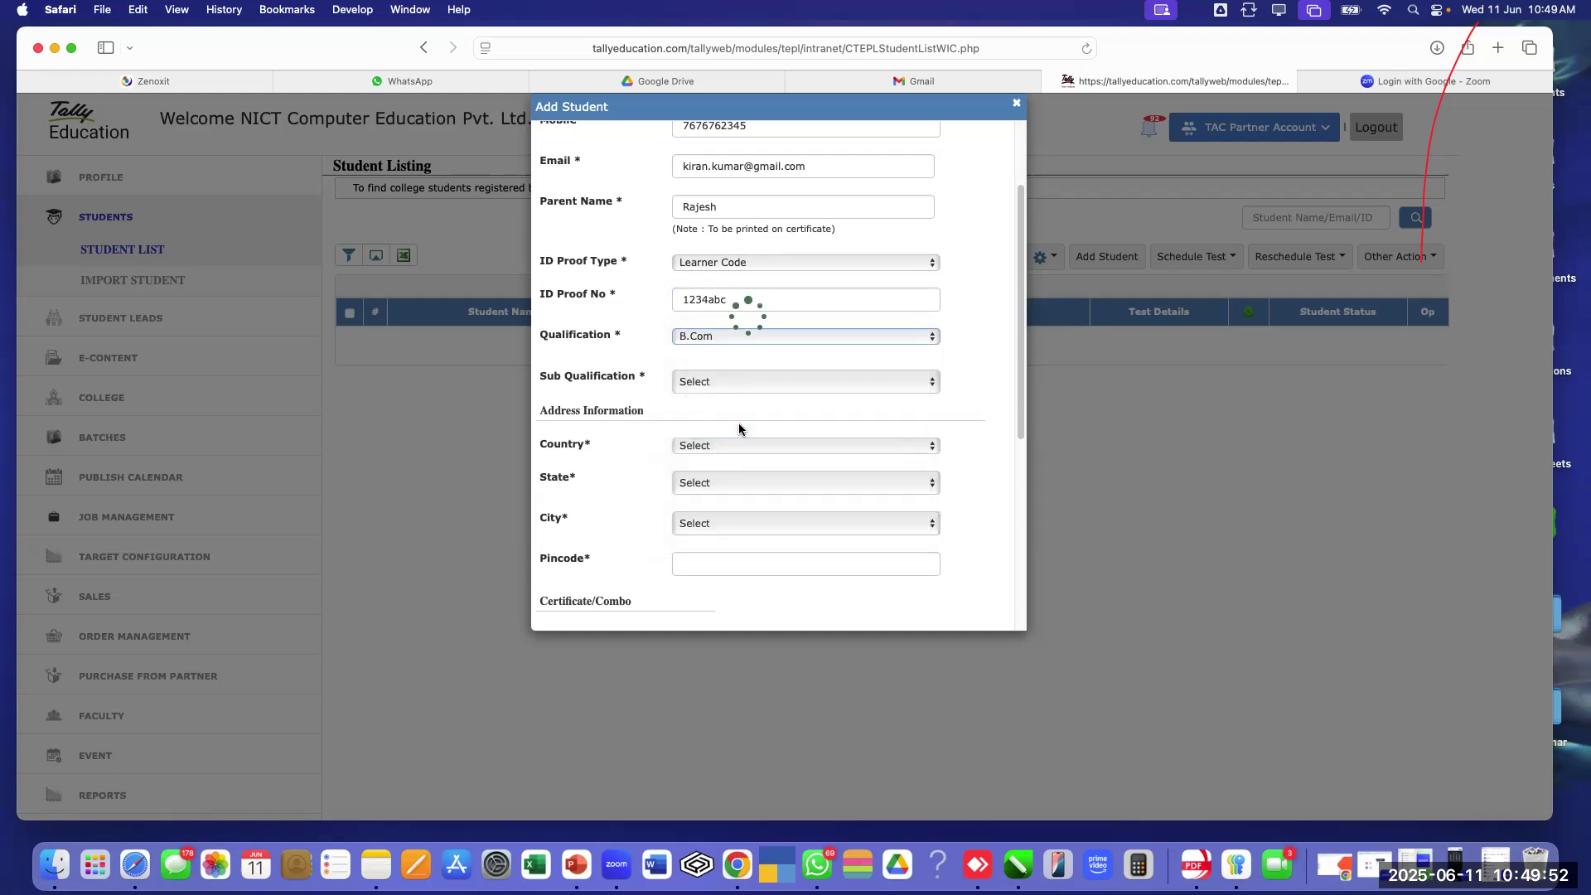
{"action": "left_click", "coordinate": [754, 379]}
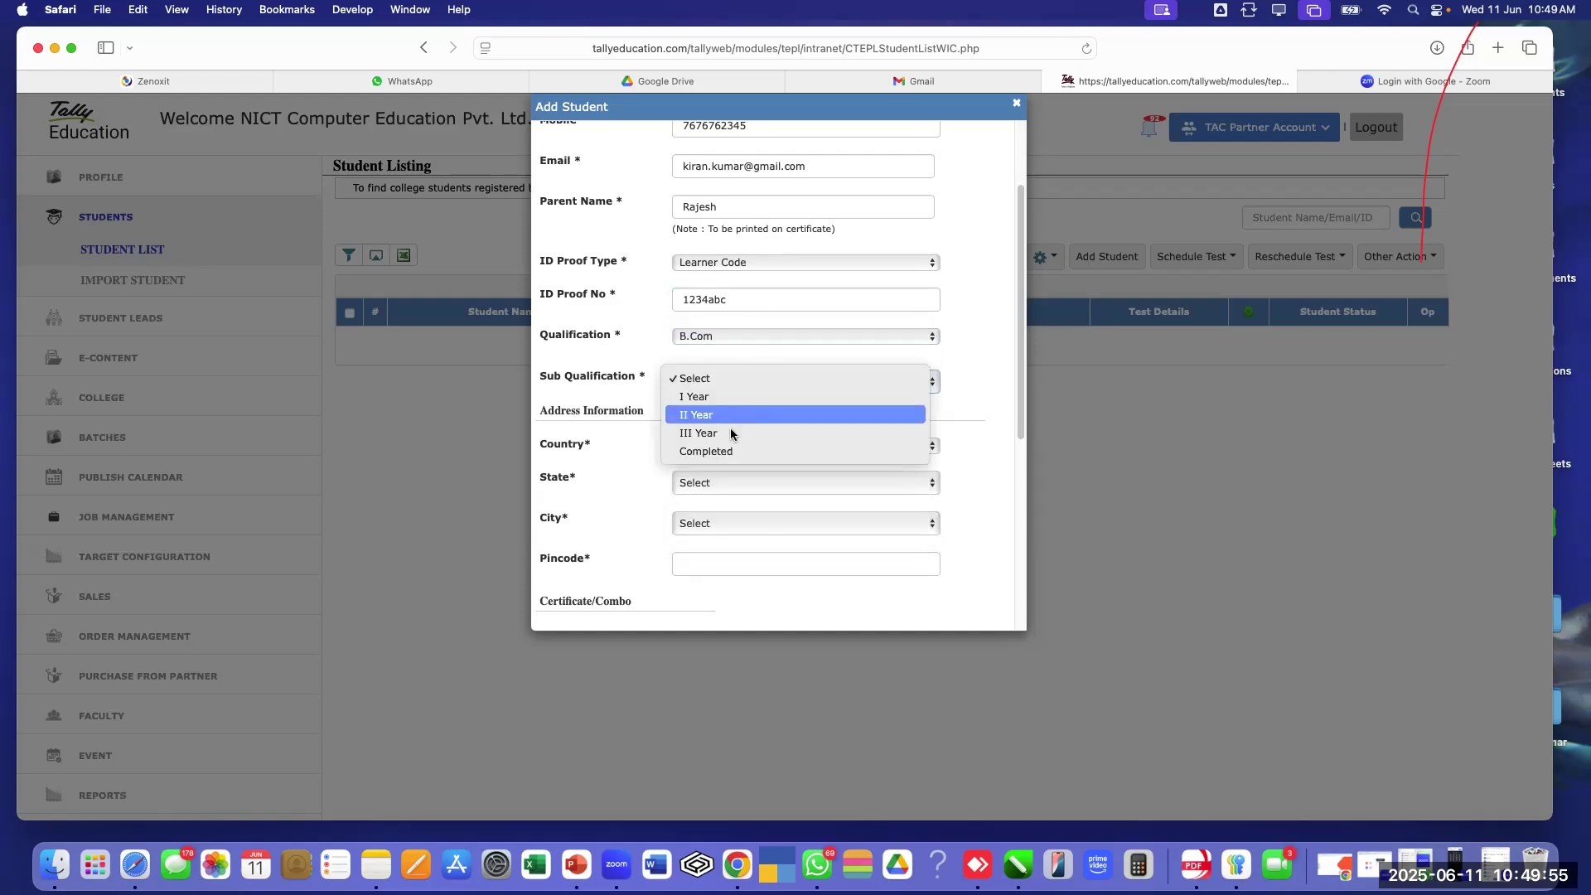
{"action": "left_click", "coordinate": [731, 432]}
{"action": "left_click", "coordinate": [729, 373]}
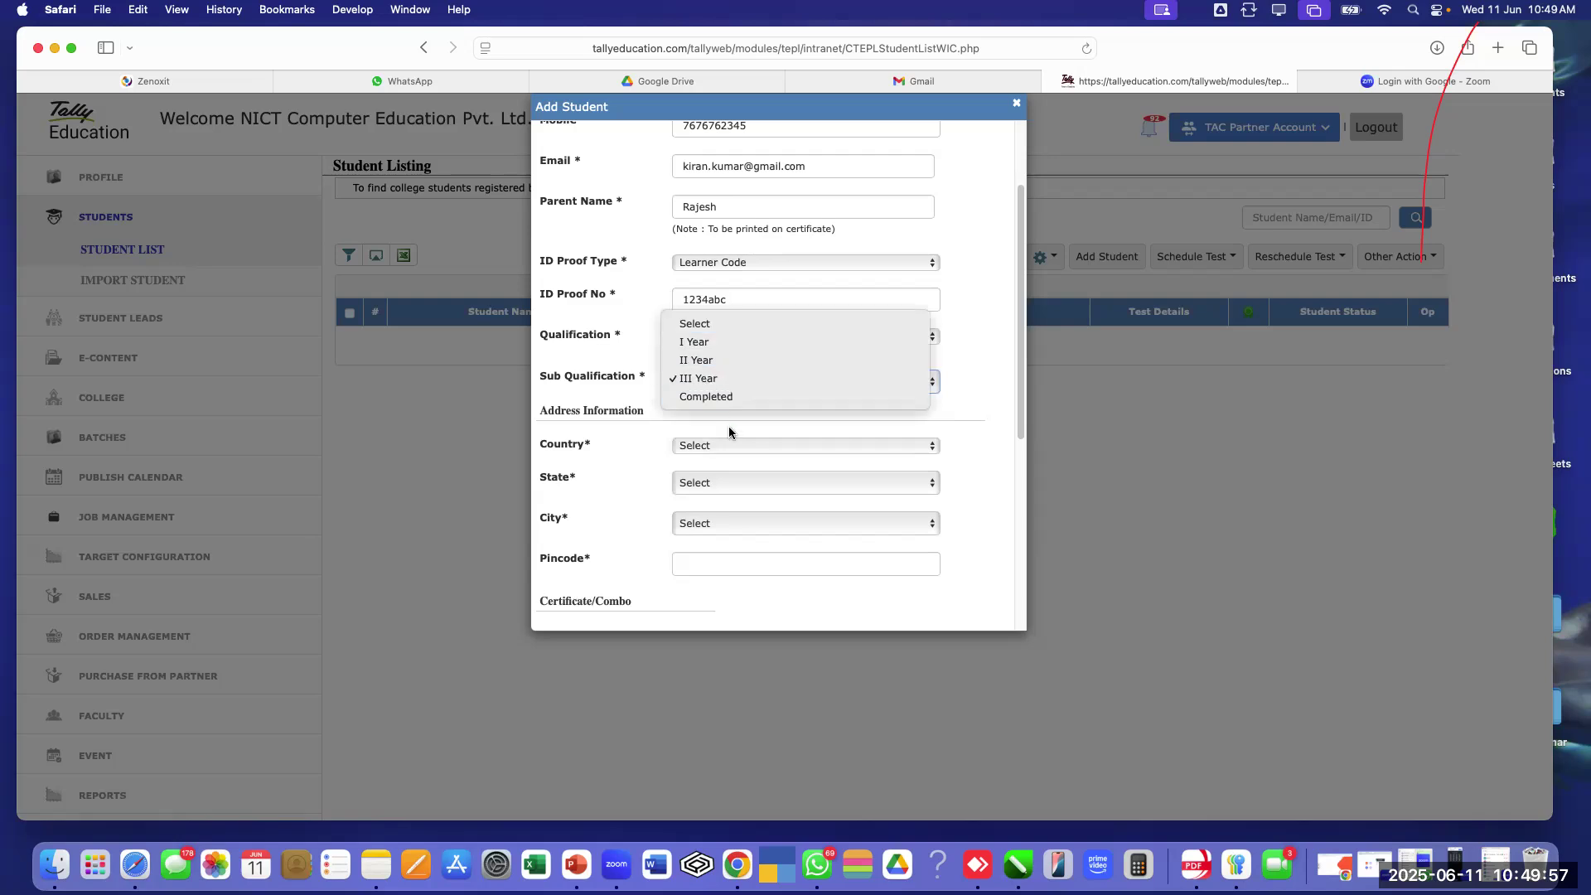
{"action": "left_click", "coordinate": [720, 399]}
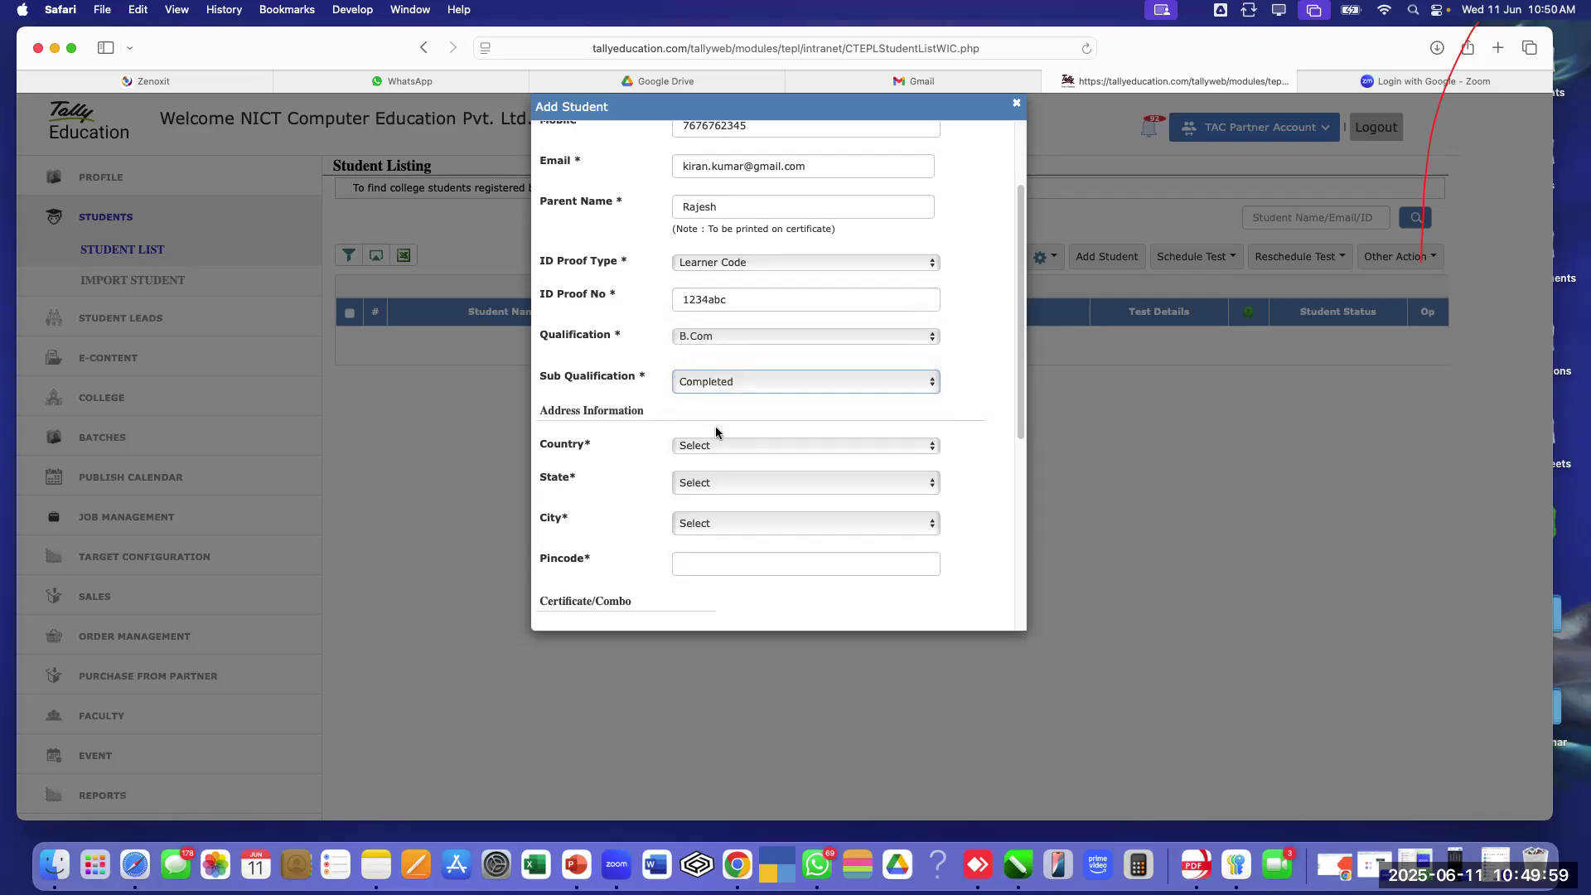
Set the address to India, Karnataka, Bengaluru
{"action": "scroll", "coordinate": [718, 426], "scroll_direction": "down", "scroll_amount": 1}
{"action": "left_click", "coordinate": [715, 435]}
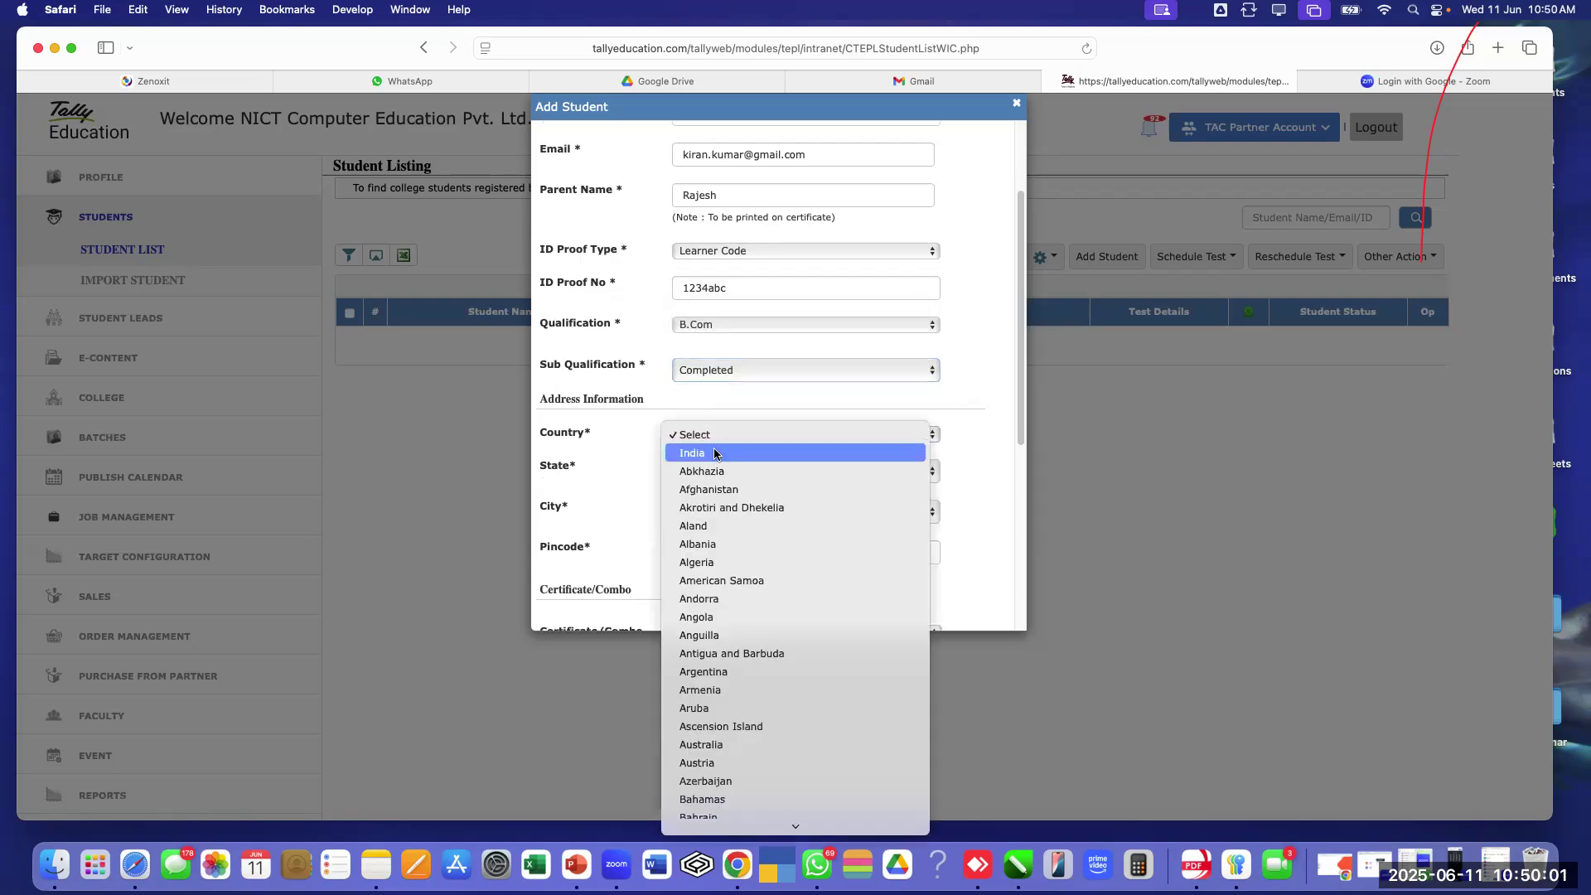
{"action": "left_click", "coordinate": [711, 469]}
{"action": "left_click", "coordinate": [711, 471]}
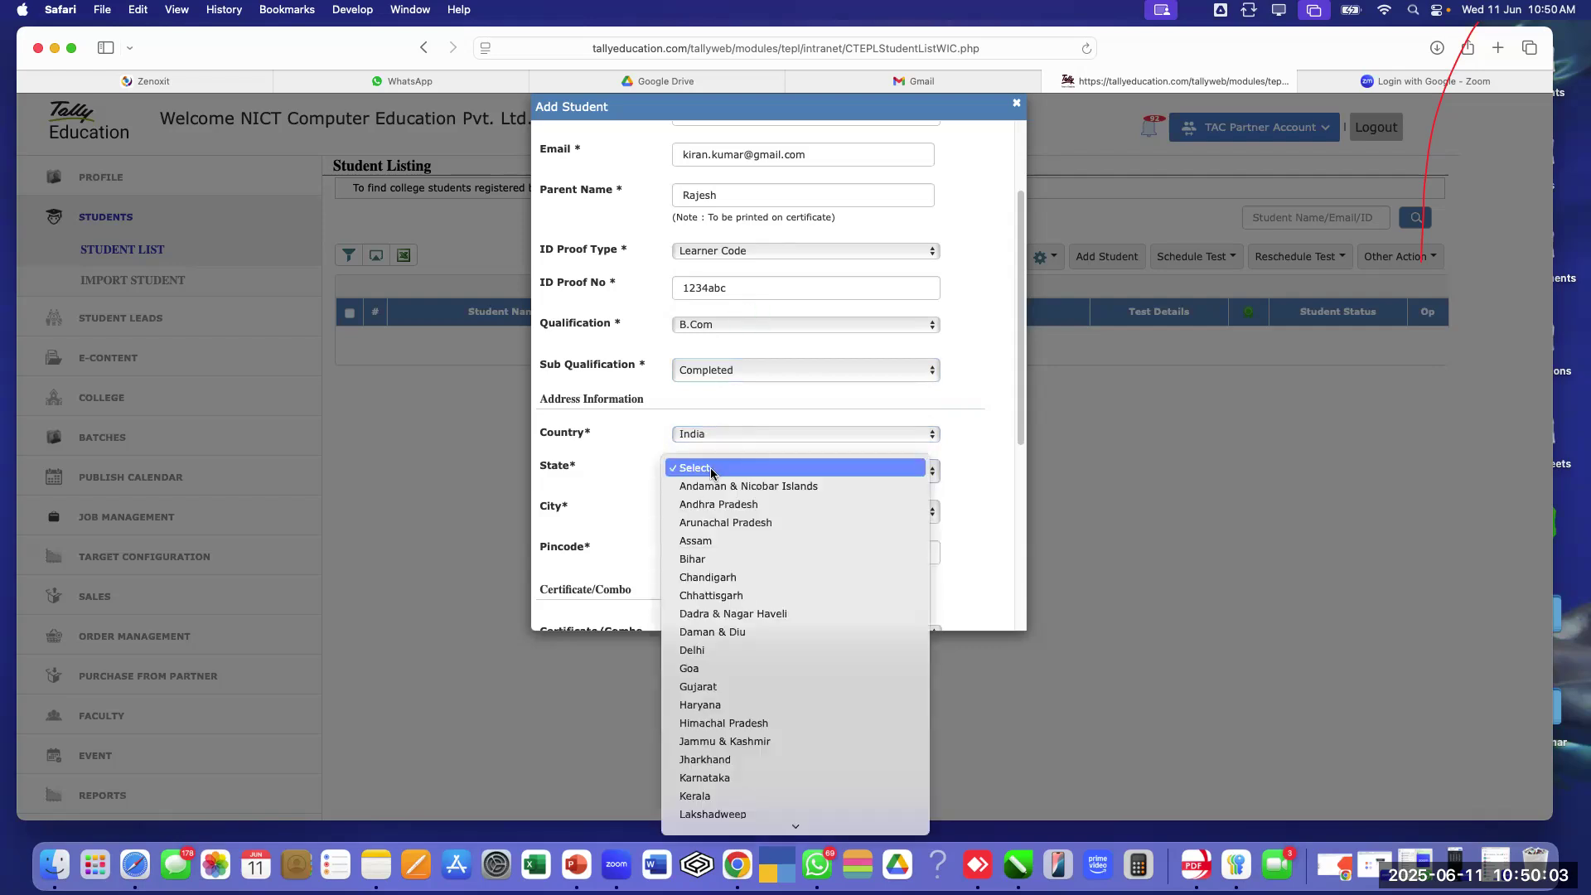
{"action": "key", "text": "k"}
{"action": "key", "text": "Return"}
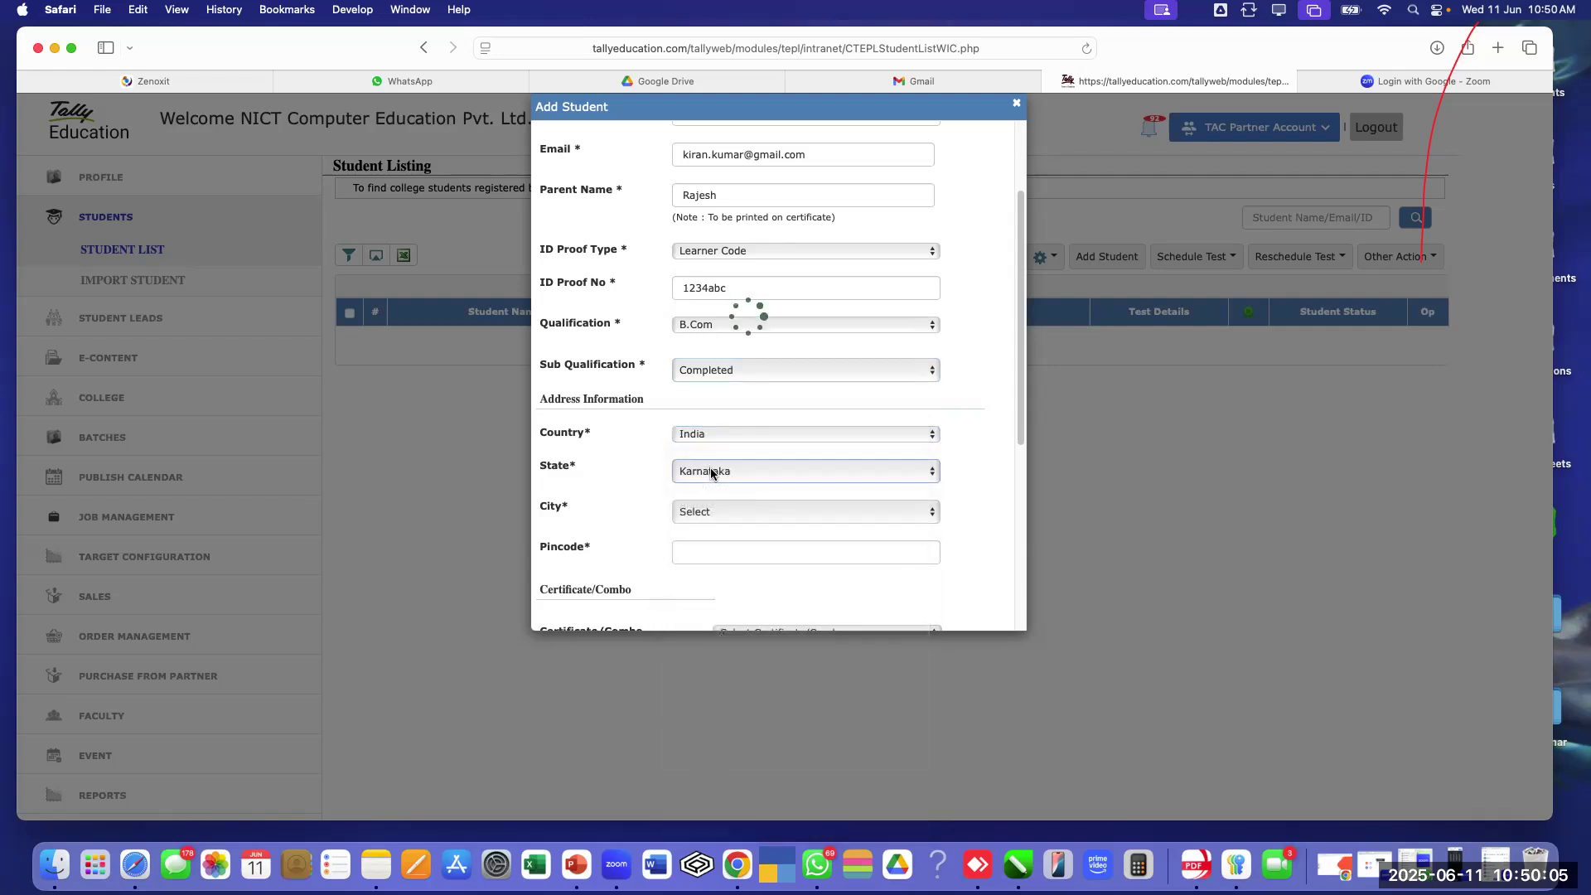
{"action": "left_click", "coordinate": [718, 511]}
{"action": "type", "text": "ben"}
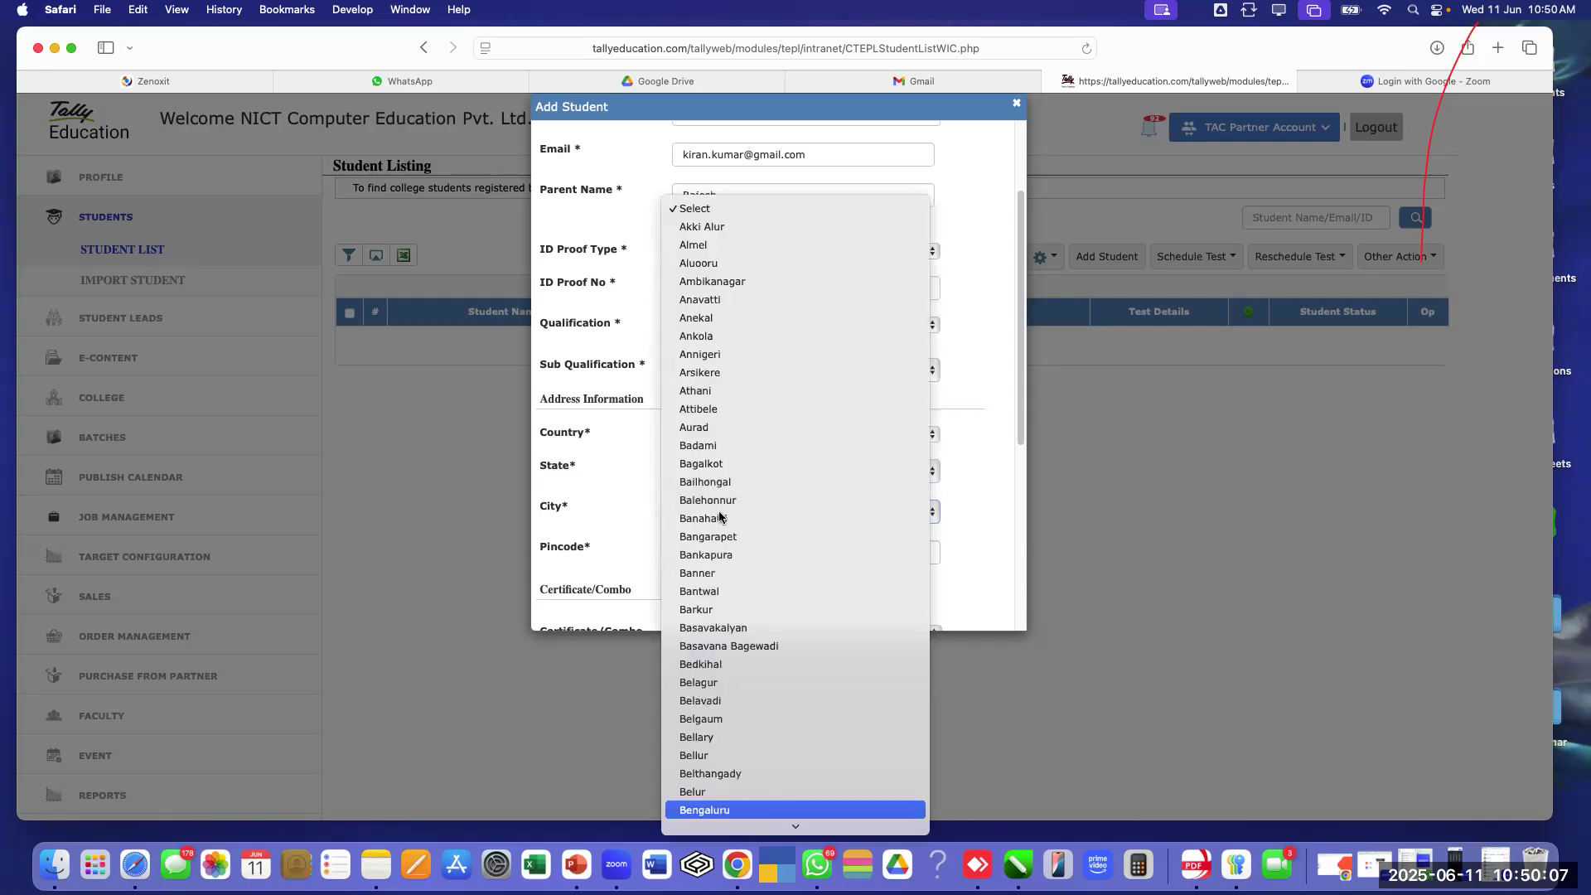
{"action": "key", "text": "Return"}
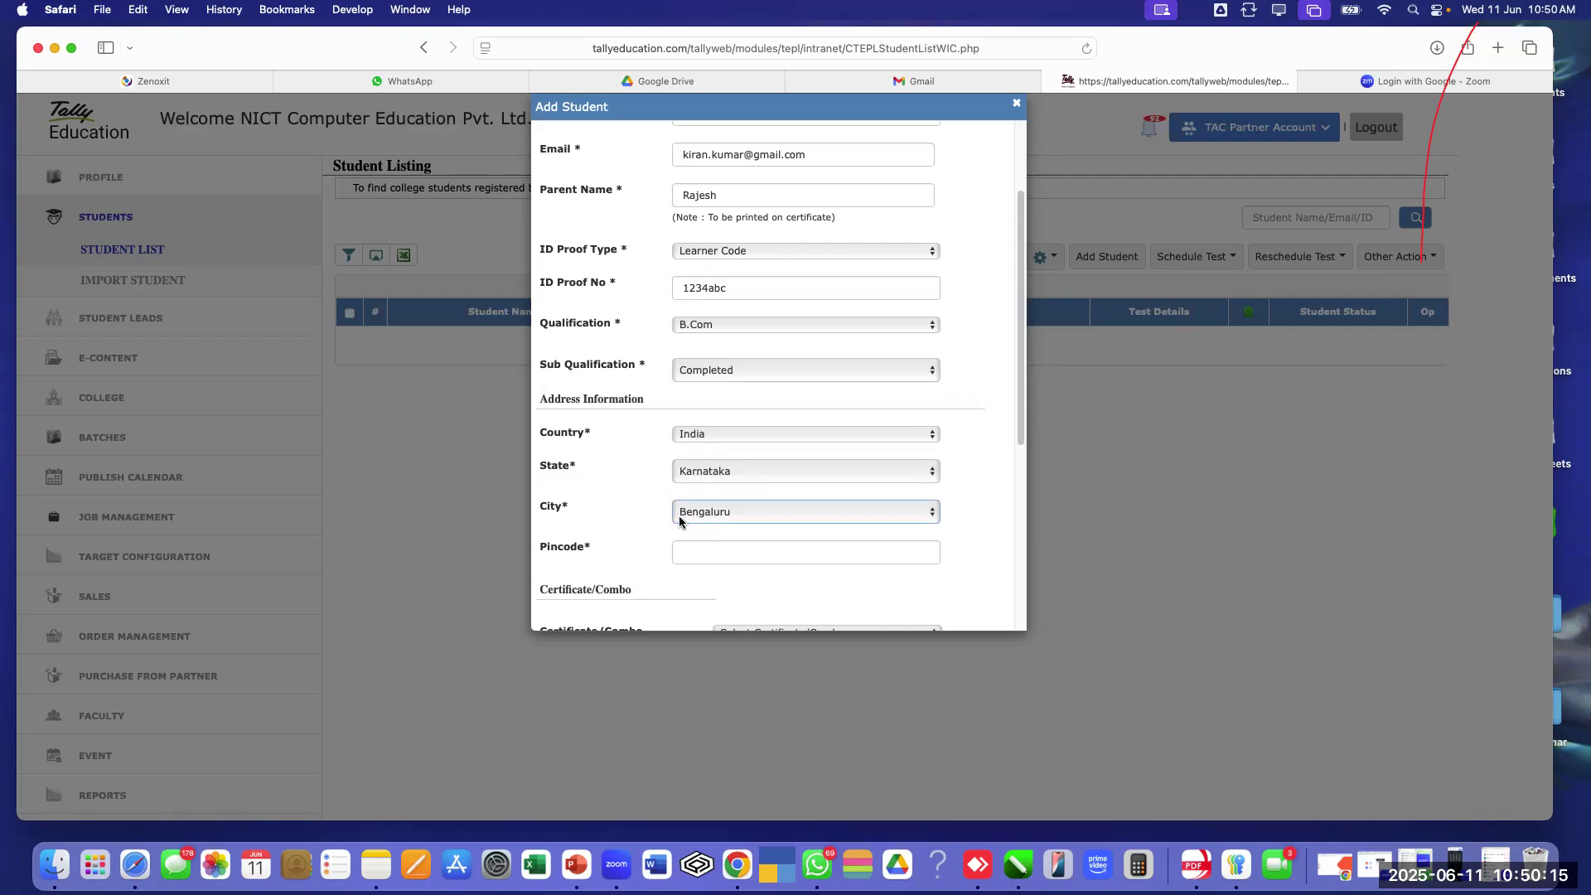
Enter the pincode and go back to the parent's name field
{"action": "scroll", "coordinate": [717, 527], "scroll_direction": "down", "scroll_amount": 1}
{"action": "left_click", "coordinate": [718, 530]}
{"action": "type", "text": "560011"}
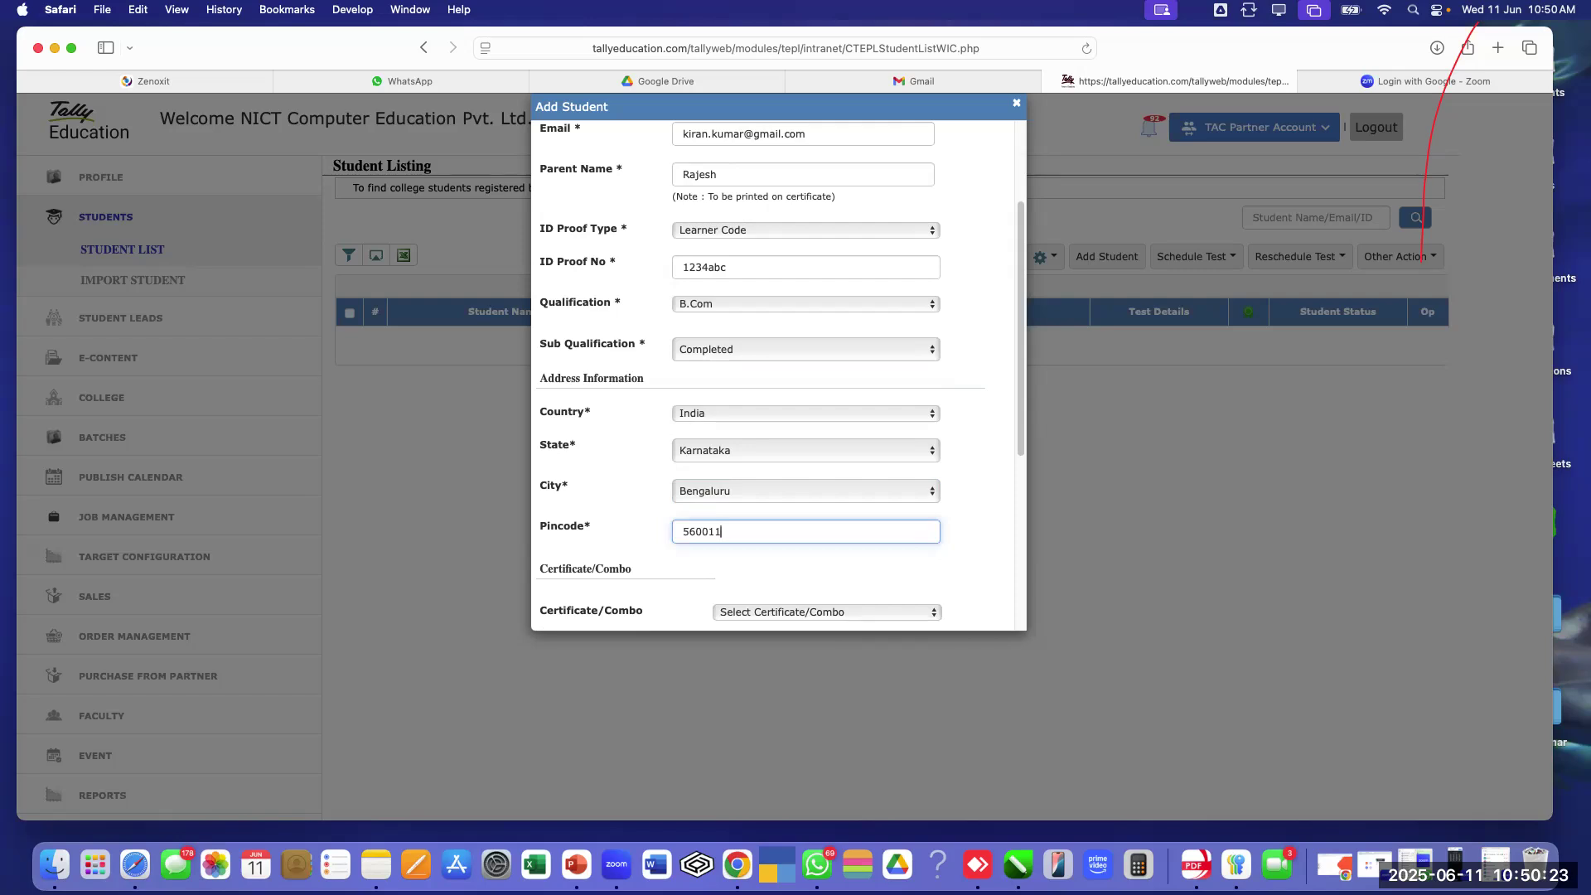
{"action": "scroll", "coordinate": [729, 523], "scroll_direction": "down", "scroll_amount": 2}
{"action": "scroll", "coordinate": [752, 368], "scroll_direction": "up", "scroll_amount": 6}
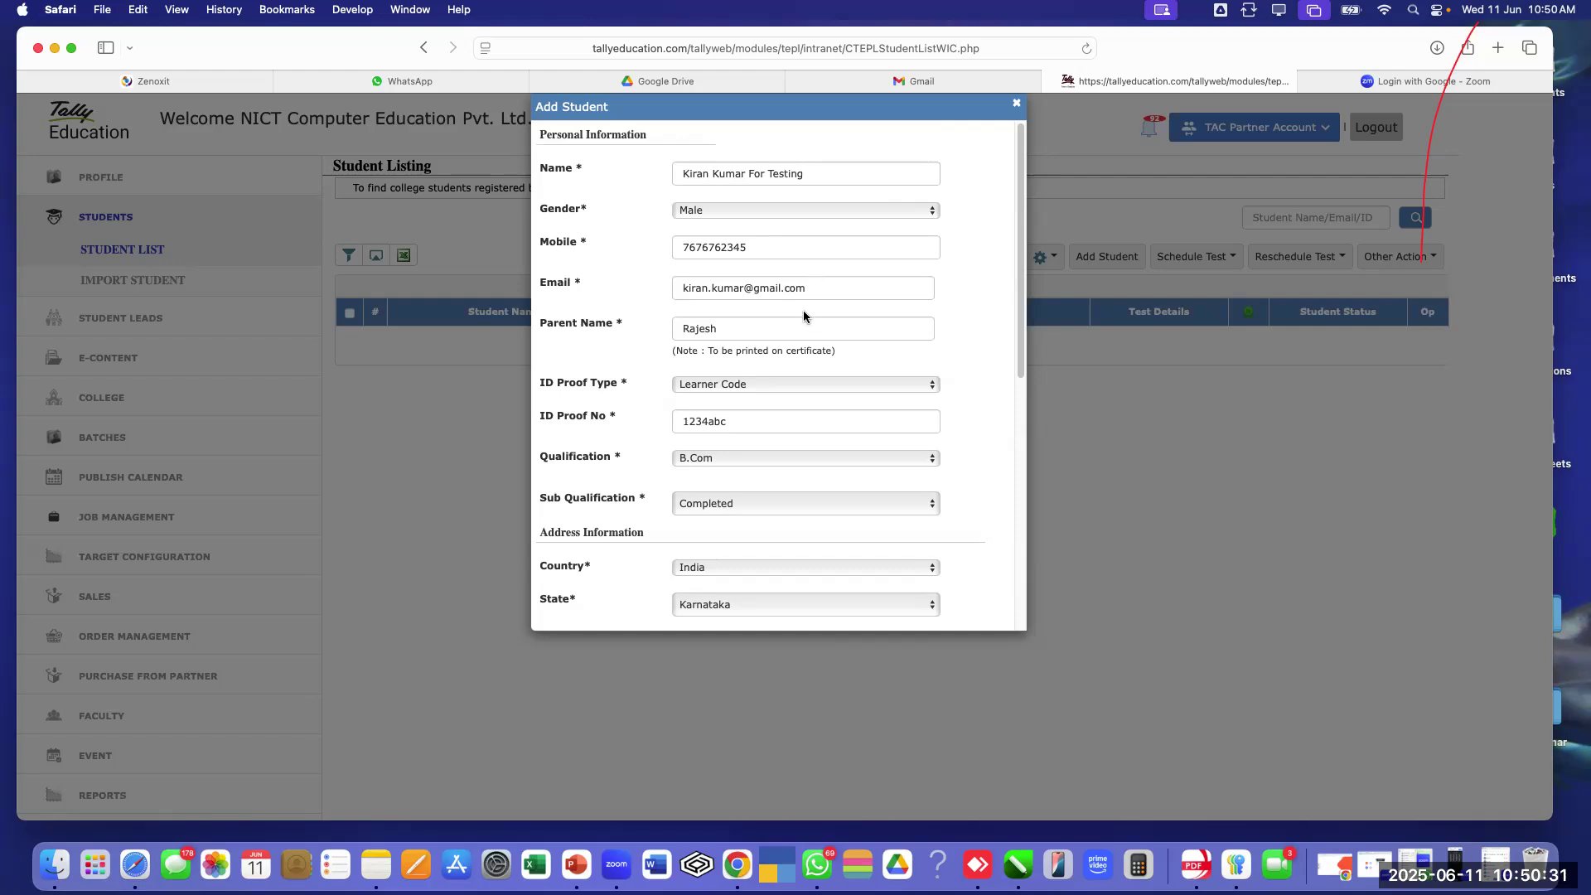
{"action": "left_click", "coordinate": [834, 327]}
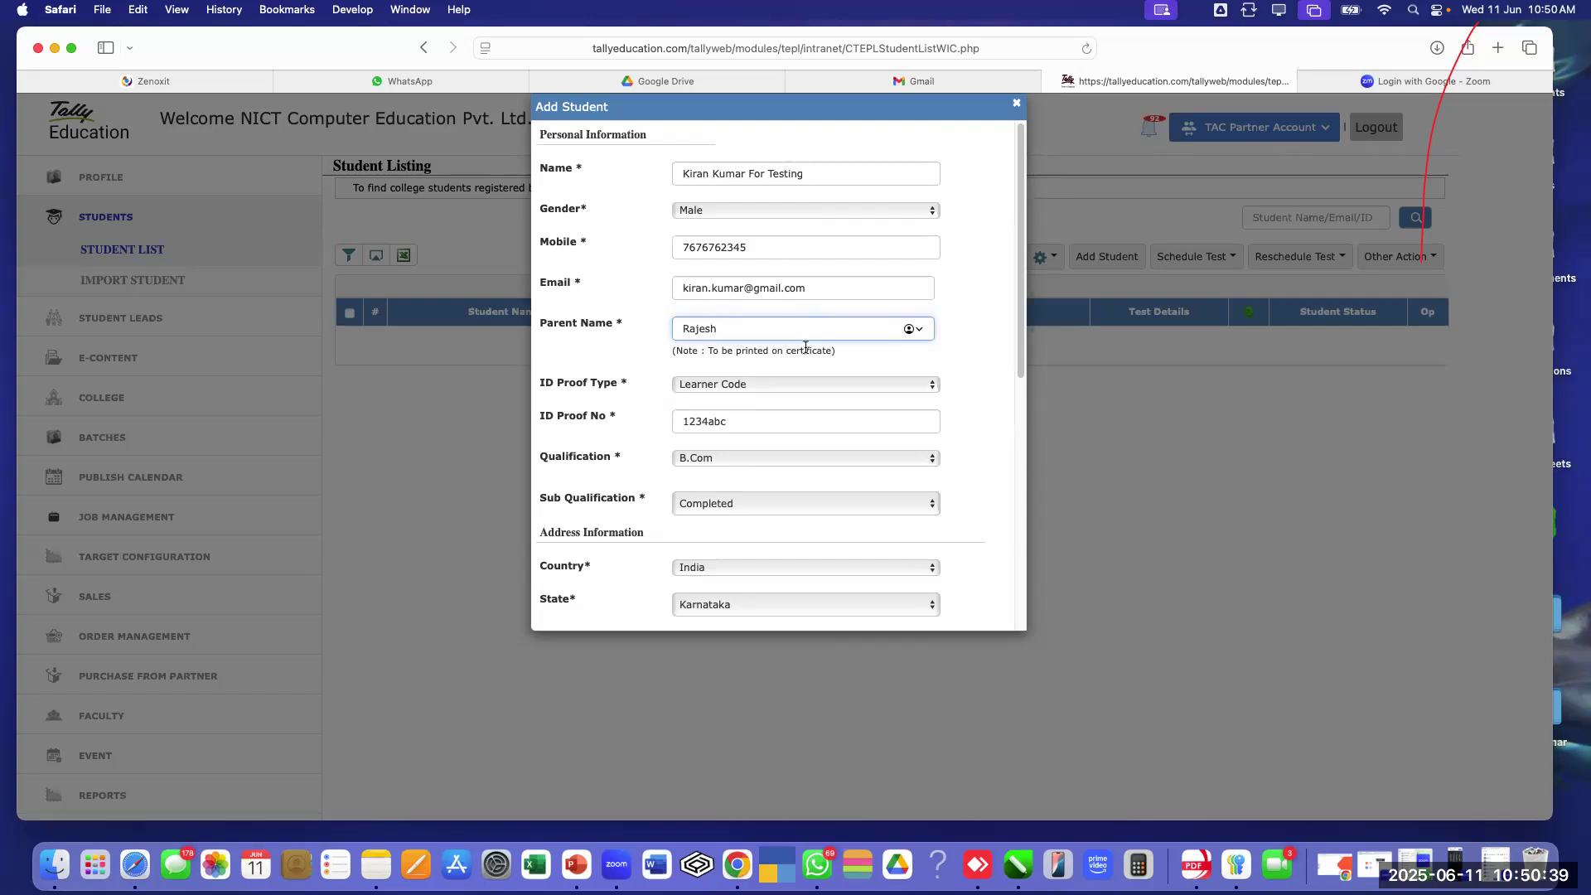
{"action": "scroll", "coordinate": [804, 336], "scroll_direction": "down", "scroll_amount": 5}
Choose TallyEssential Level 1 as the student's certificate
{"action": "scroll", "coordinate": [804, 334], "scroll_direction": "down", "scroll_amount": 2}
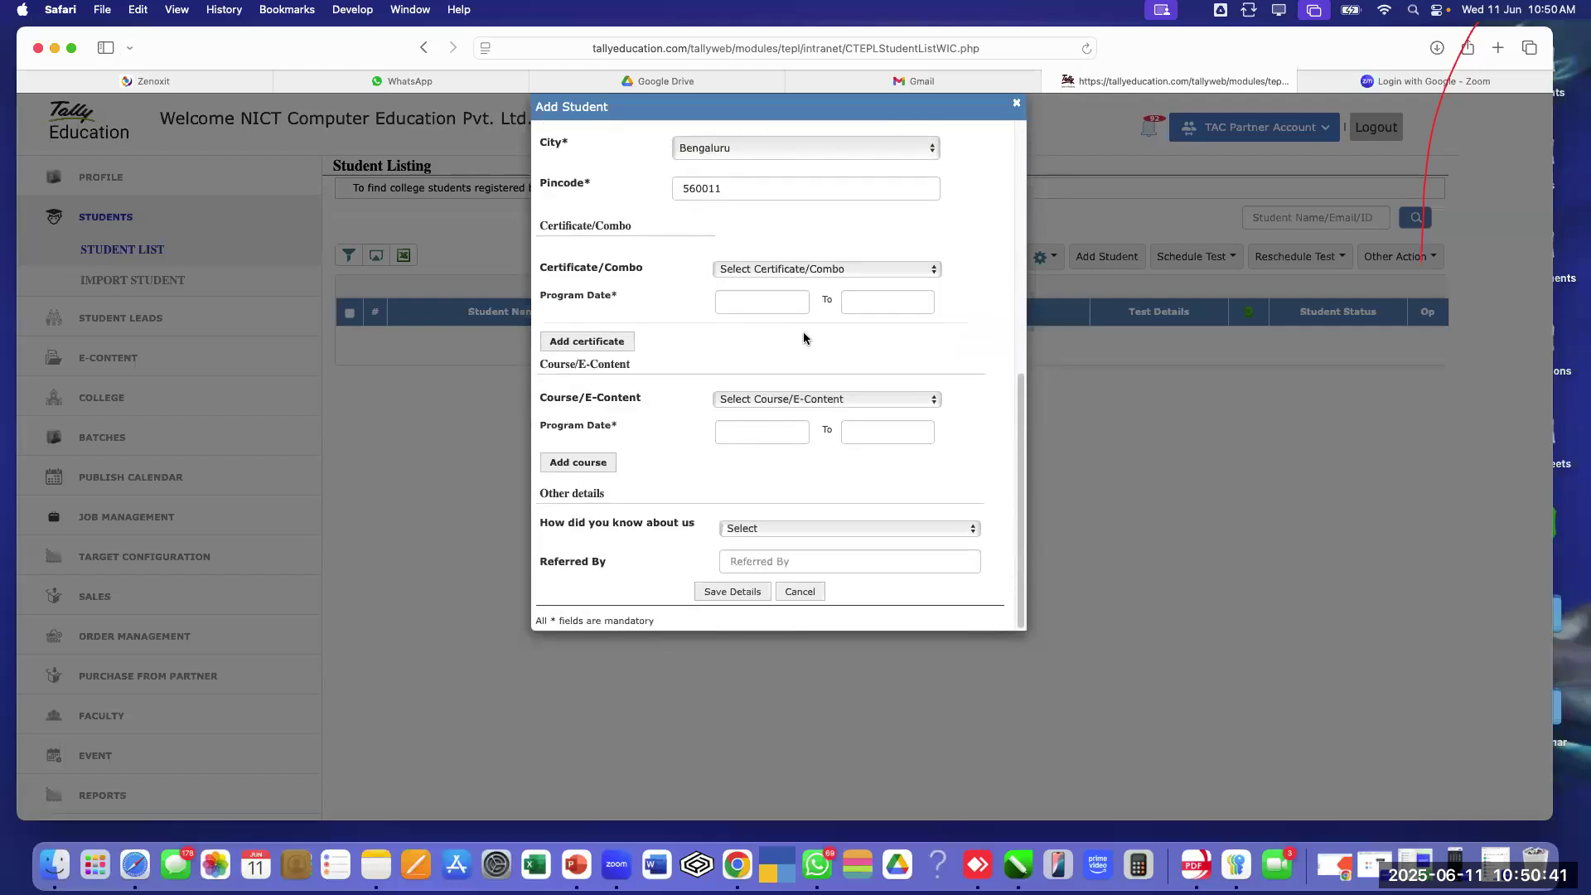
{"action": "left_click", "coordinate": [807, 268]}
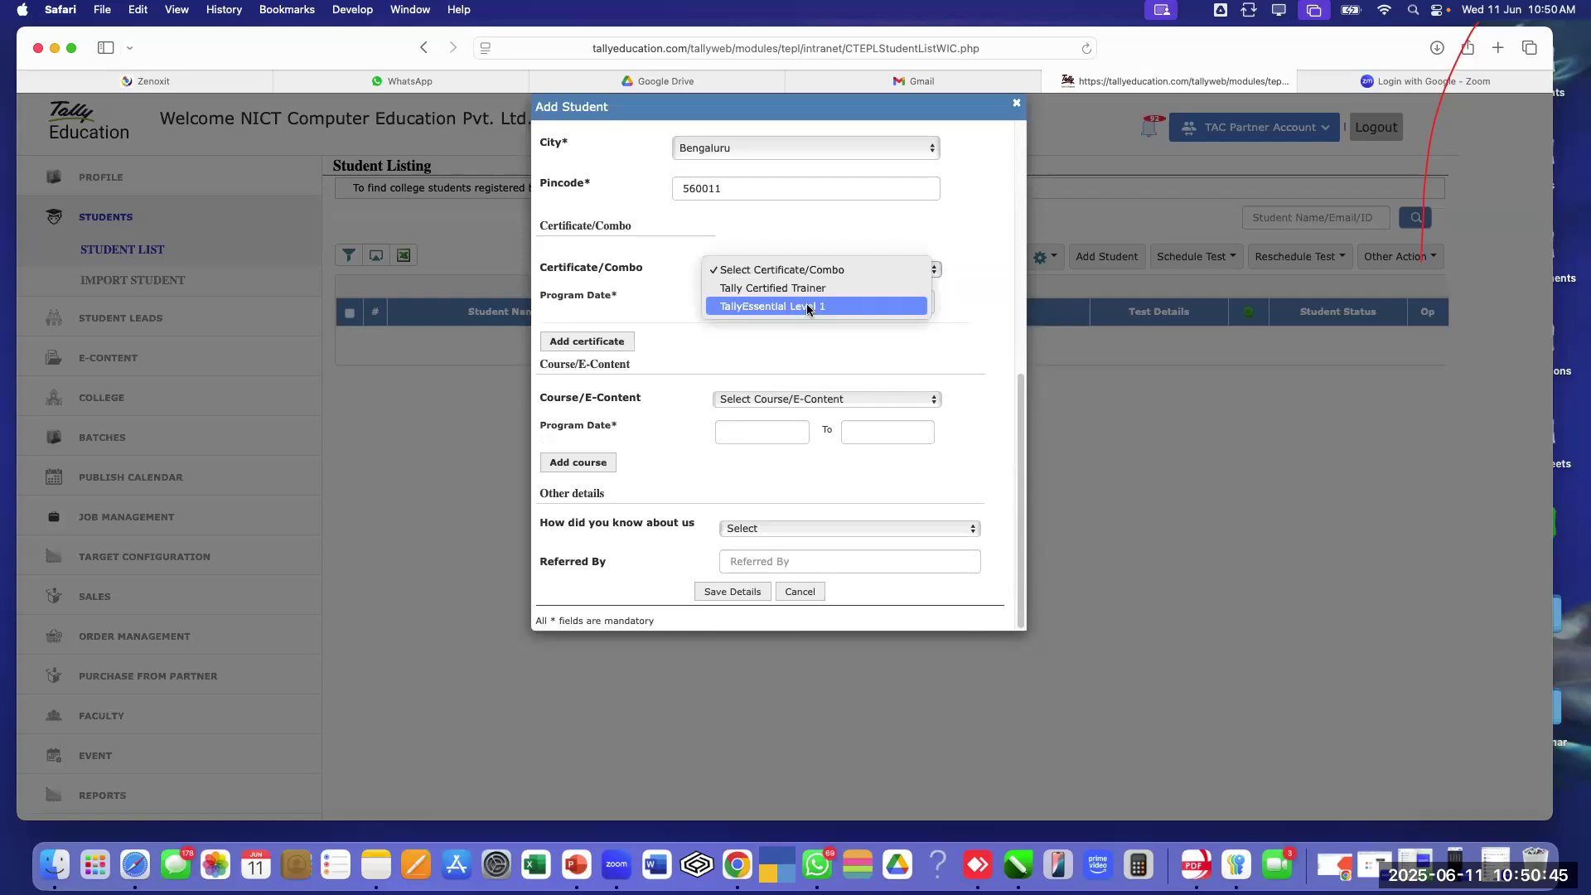
{"action": "left_click", "coordinate": [807, 307]}
{"action": "left_click", "coordinate": [804, 271]}
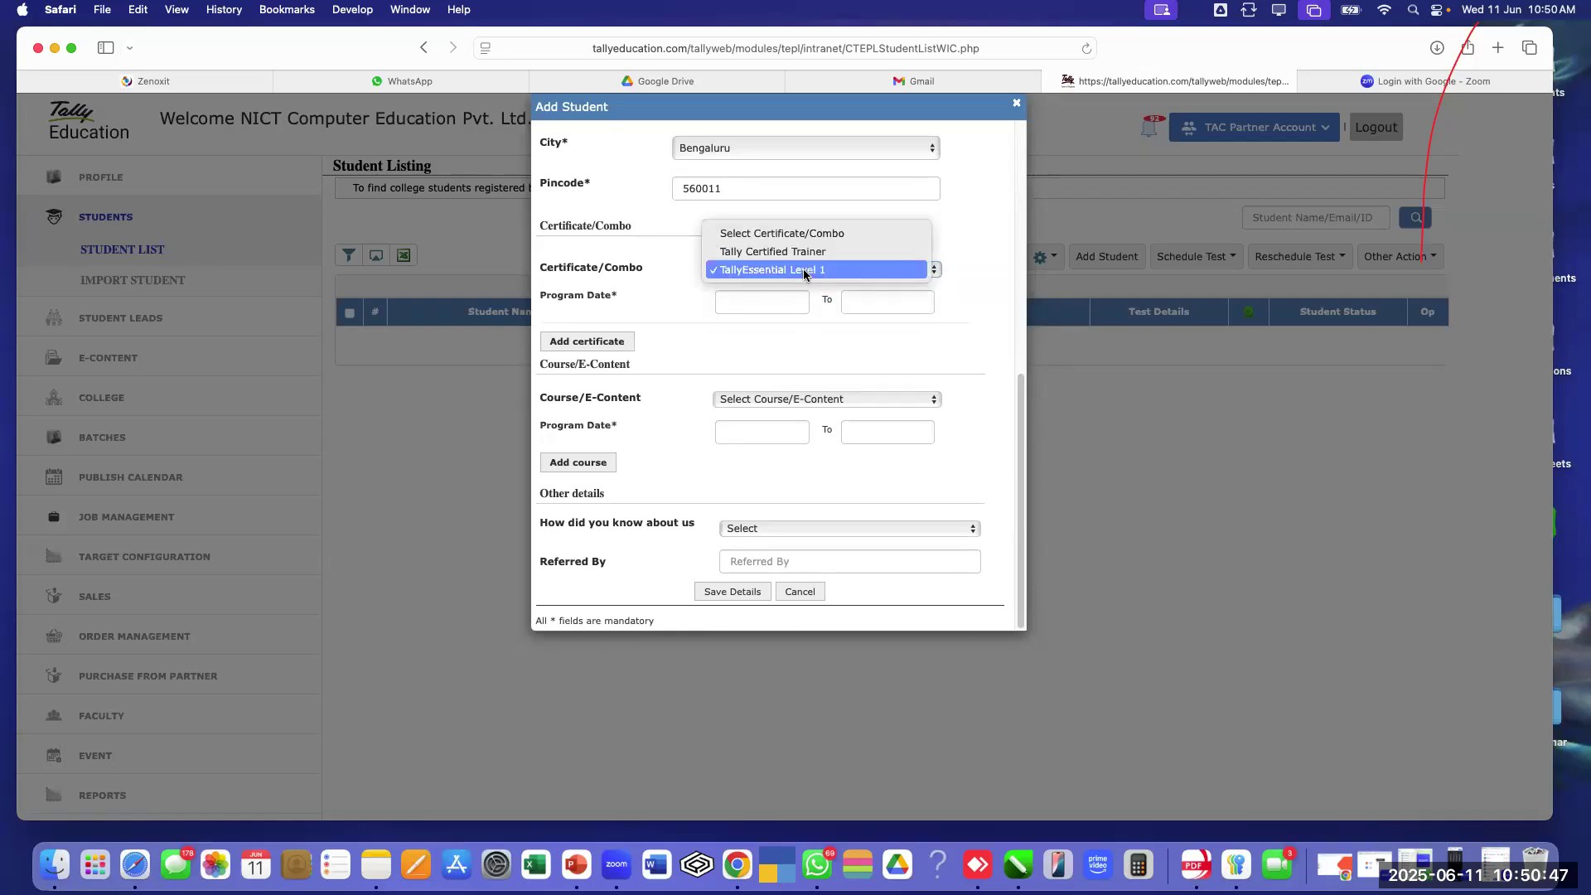
{"action": "left_click", "coordinate": [817, 323]}
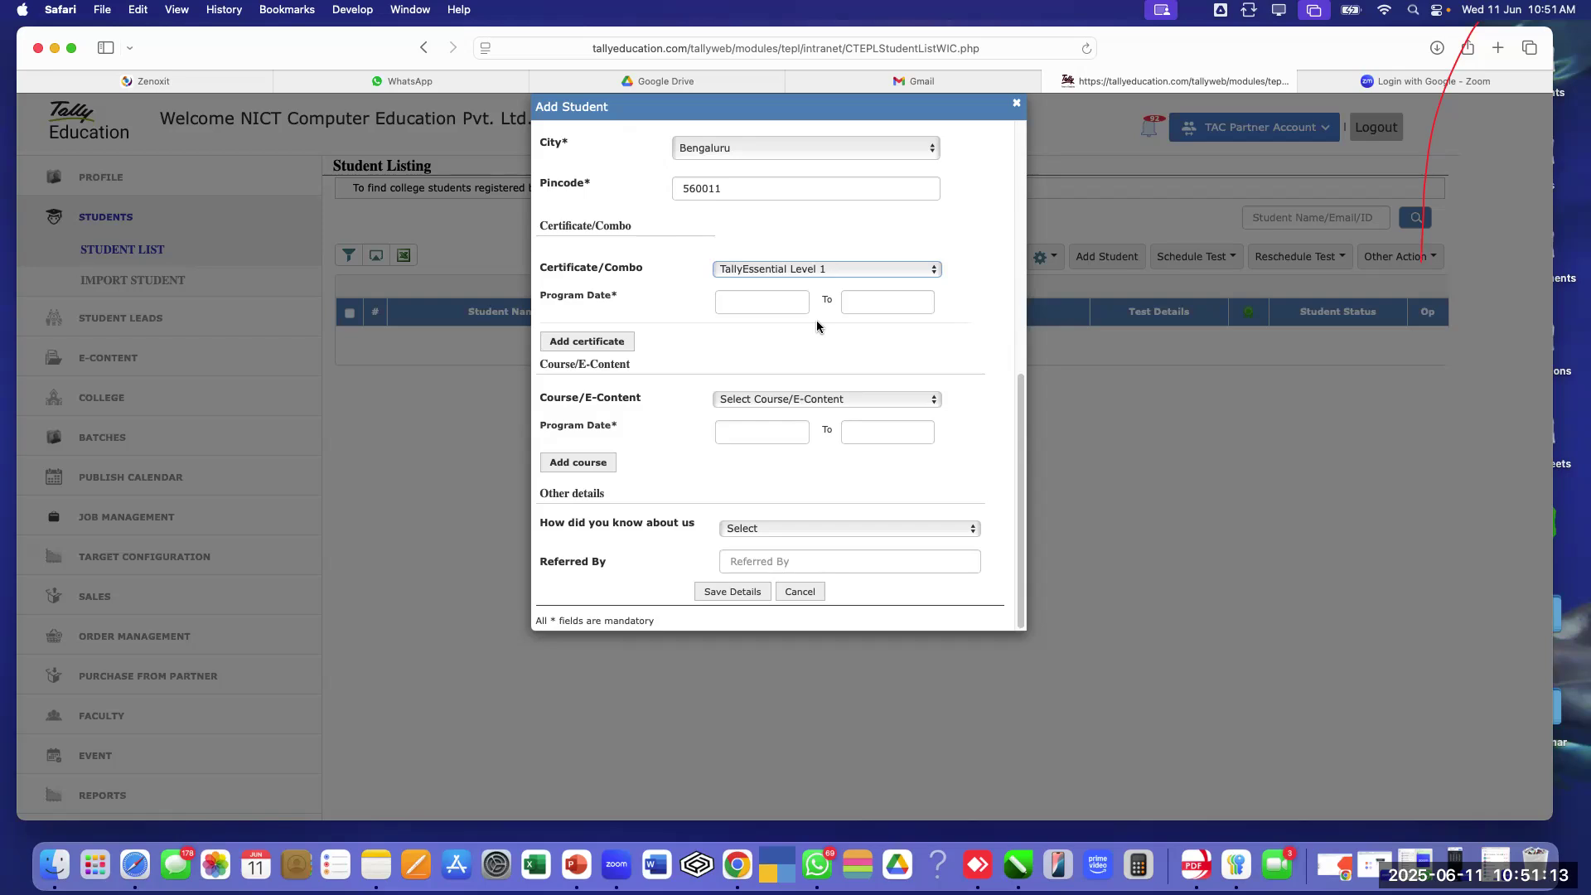
Set the program start date to 11-6-2025 and start picking the end date
{"action": "left_click", "coordinate": [775, 301]}
{"action": "left_click", "coordinate": [789, 384]}
{"action": "left_click", "coordinate": [884, 307]}
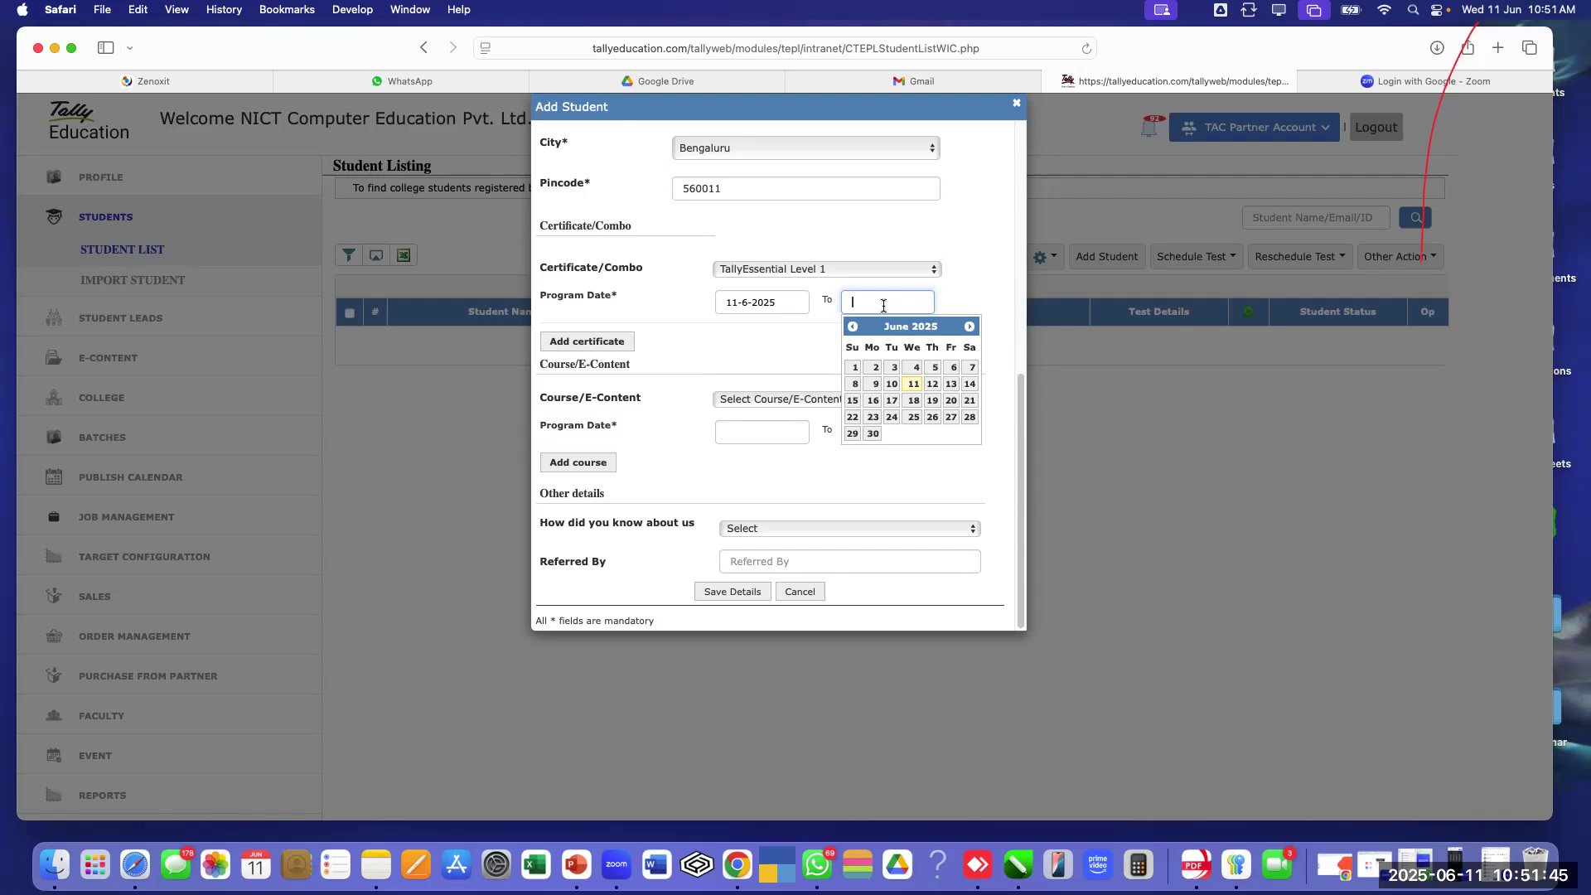
Move the 'To' calendar ahead to November 2025 and pick 30 as the program end date
{"action": "left_click", "coordinate": [970, 329]}
{"action": "left_click", "coordinate": [969, 329]}
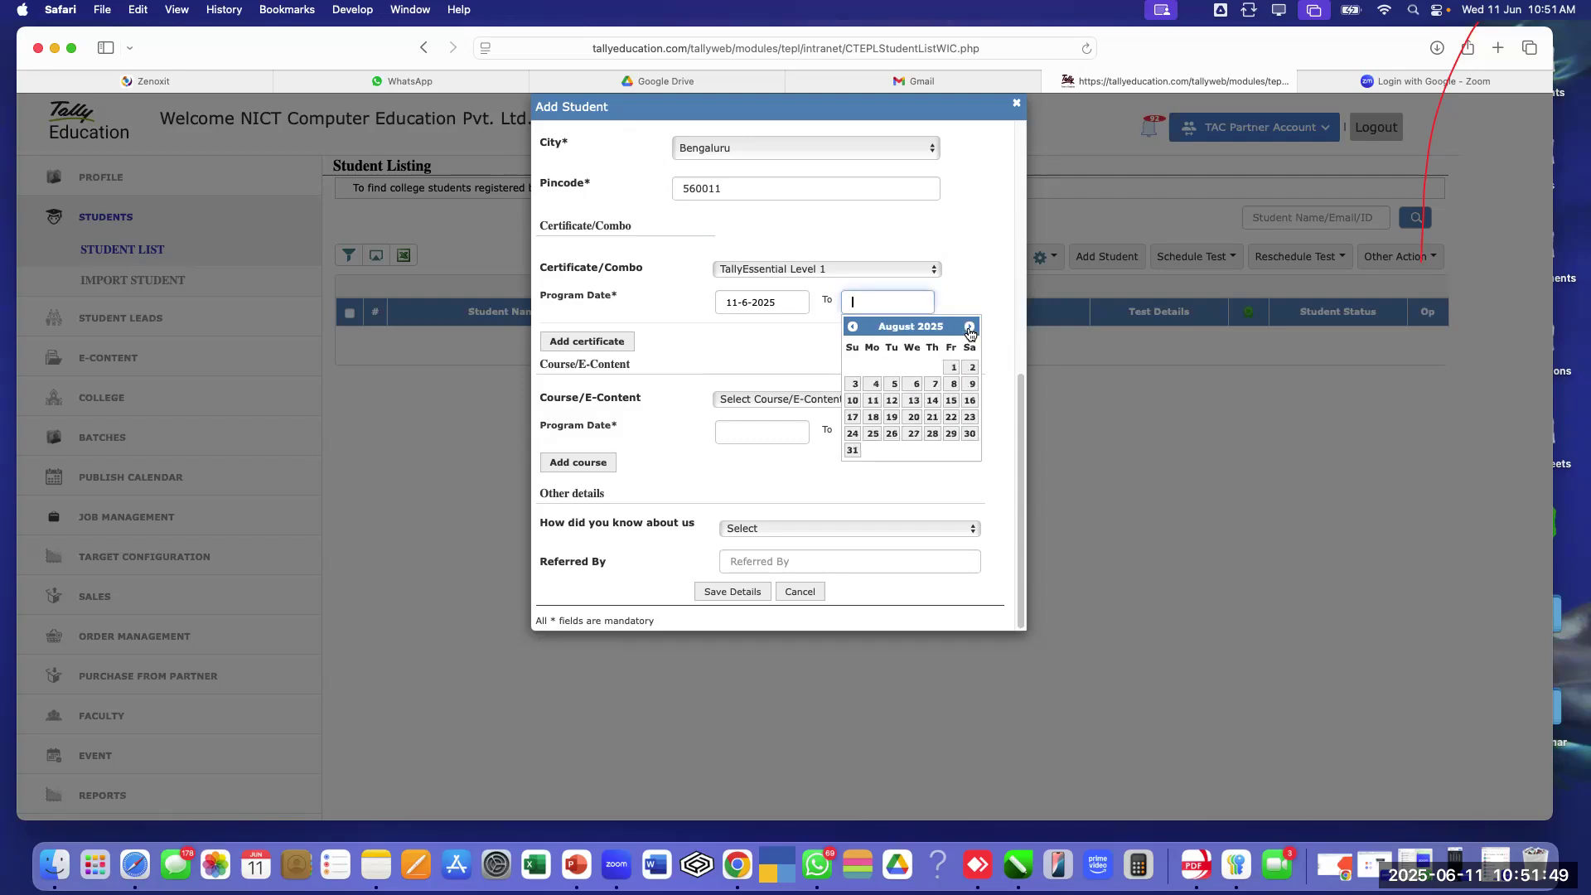
{"action": "left_click", "coordinate": [970, 329]}
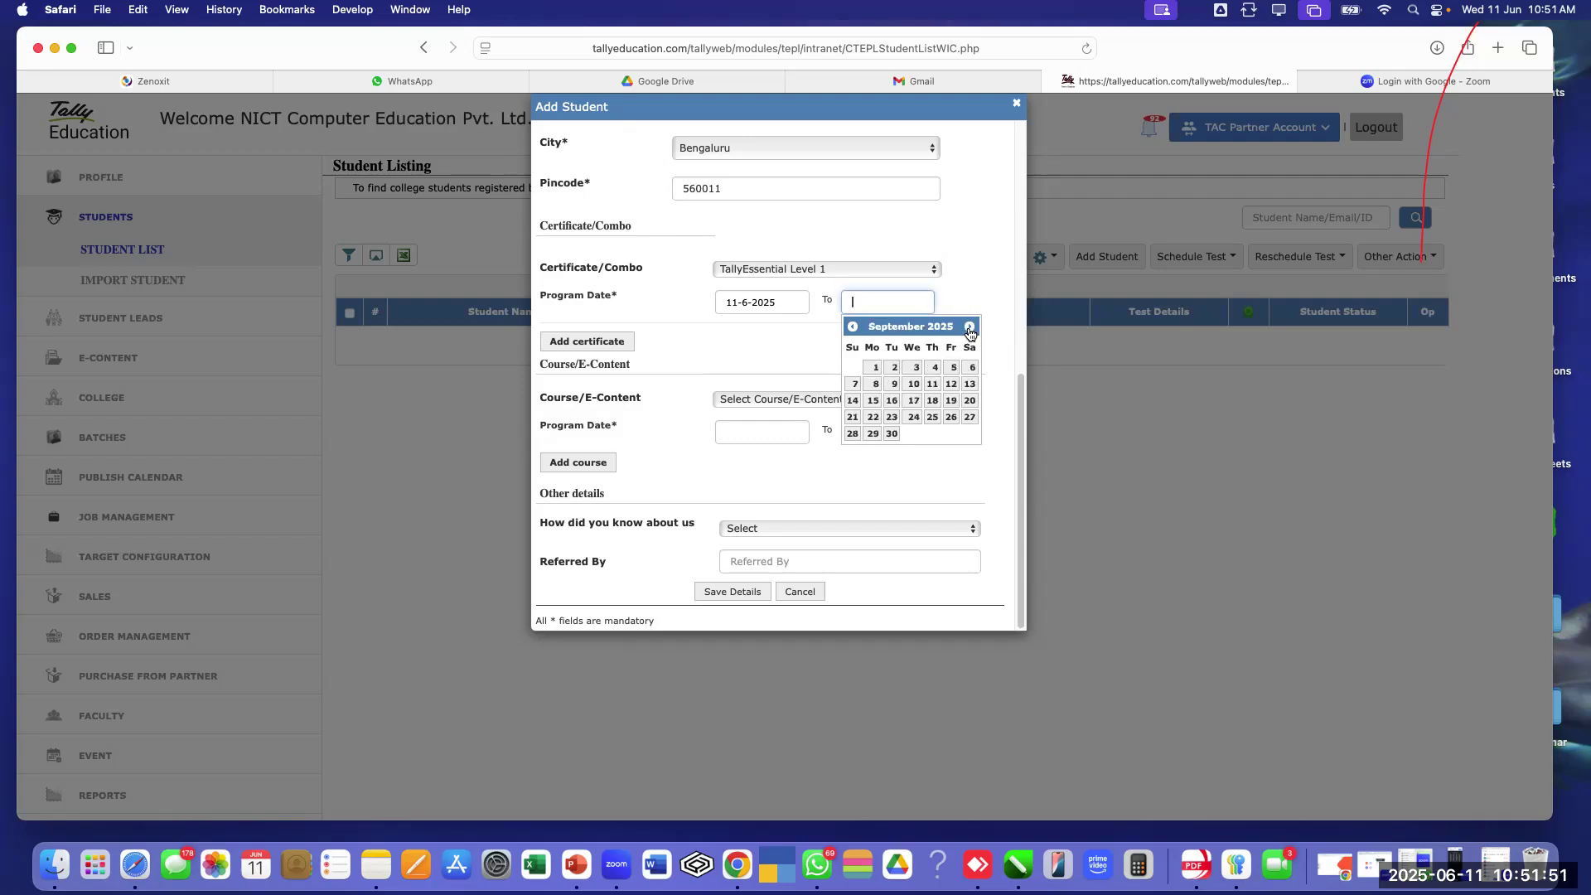
{"action": "left_click", "coordinate": [969, 329]}
{"action": "left_click", "coordinate": [970, 329]}
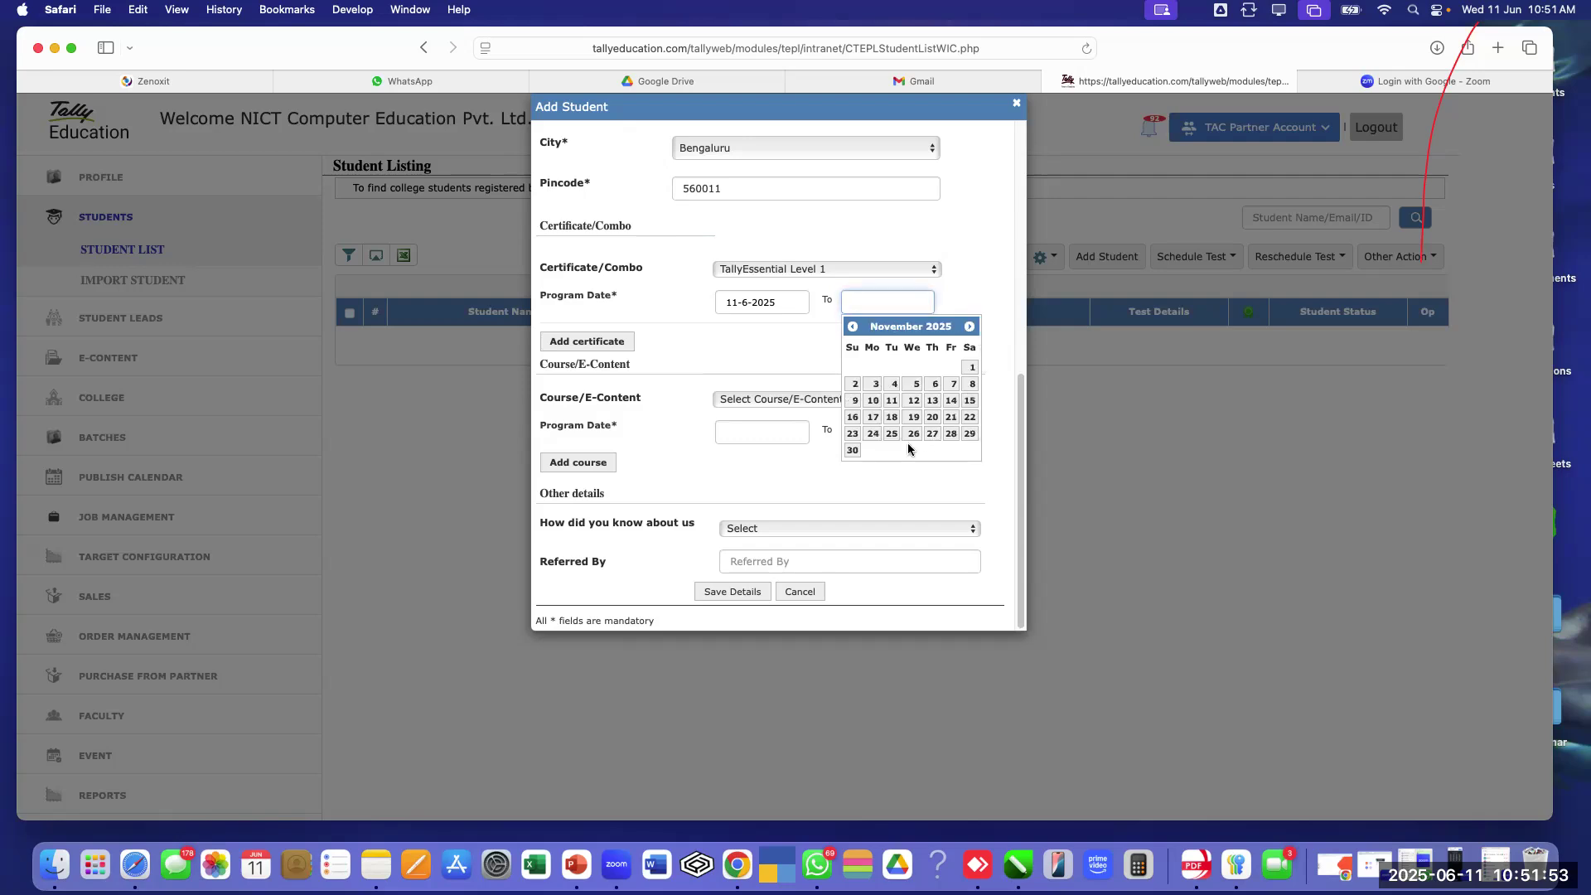
{"action": "left_click", "coordinate": [852, 450]}
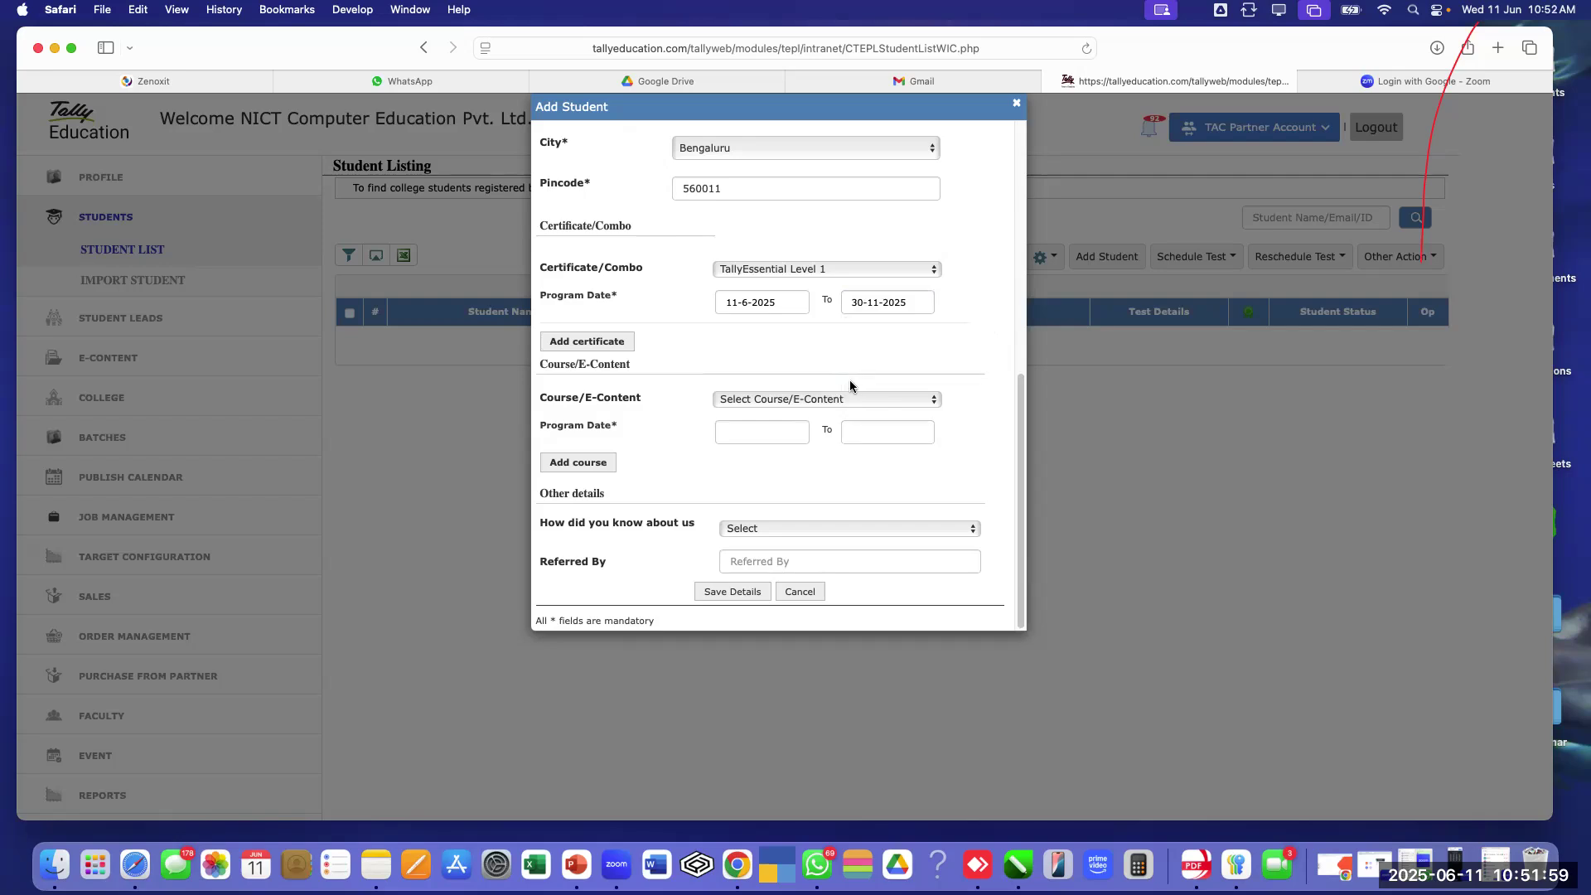
Look through the 'How did you know about us' options without choosing one
{"action": "left_click", "coordinate": [715, 602]}
{"action": "left_click", "coordinate": [791, 530]}
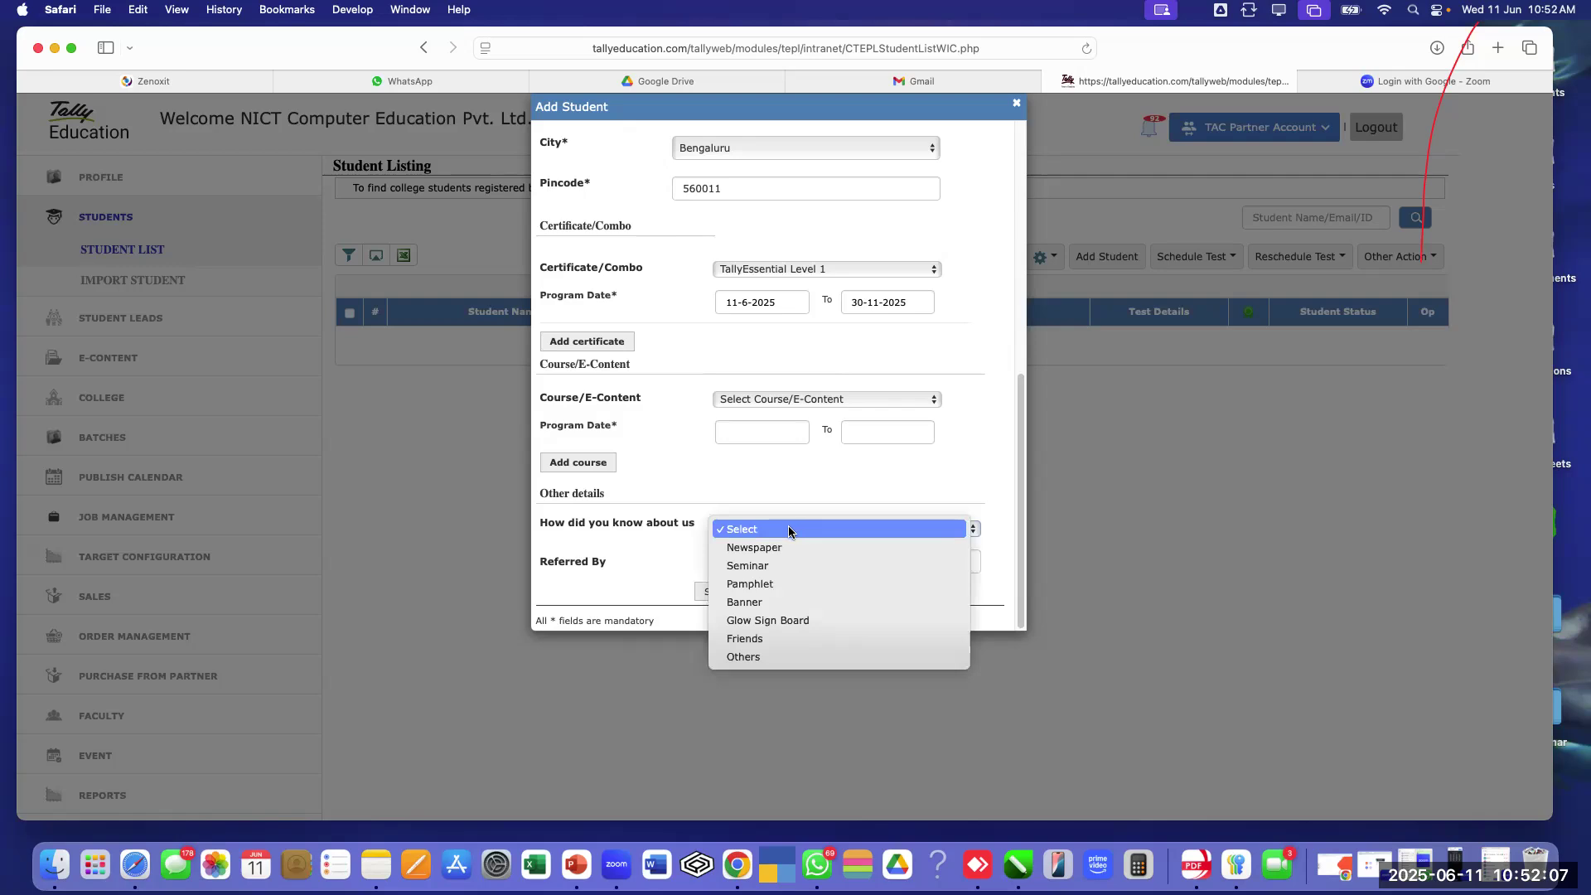
{"action": "left_click", "coordinate": [800, 485]}
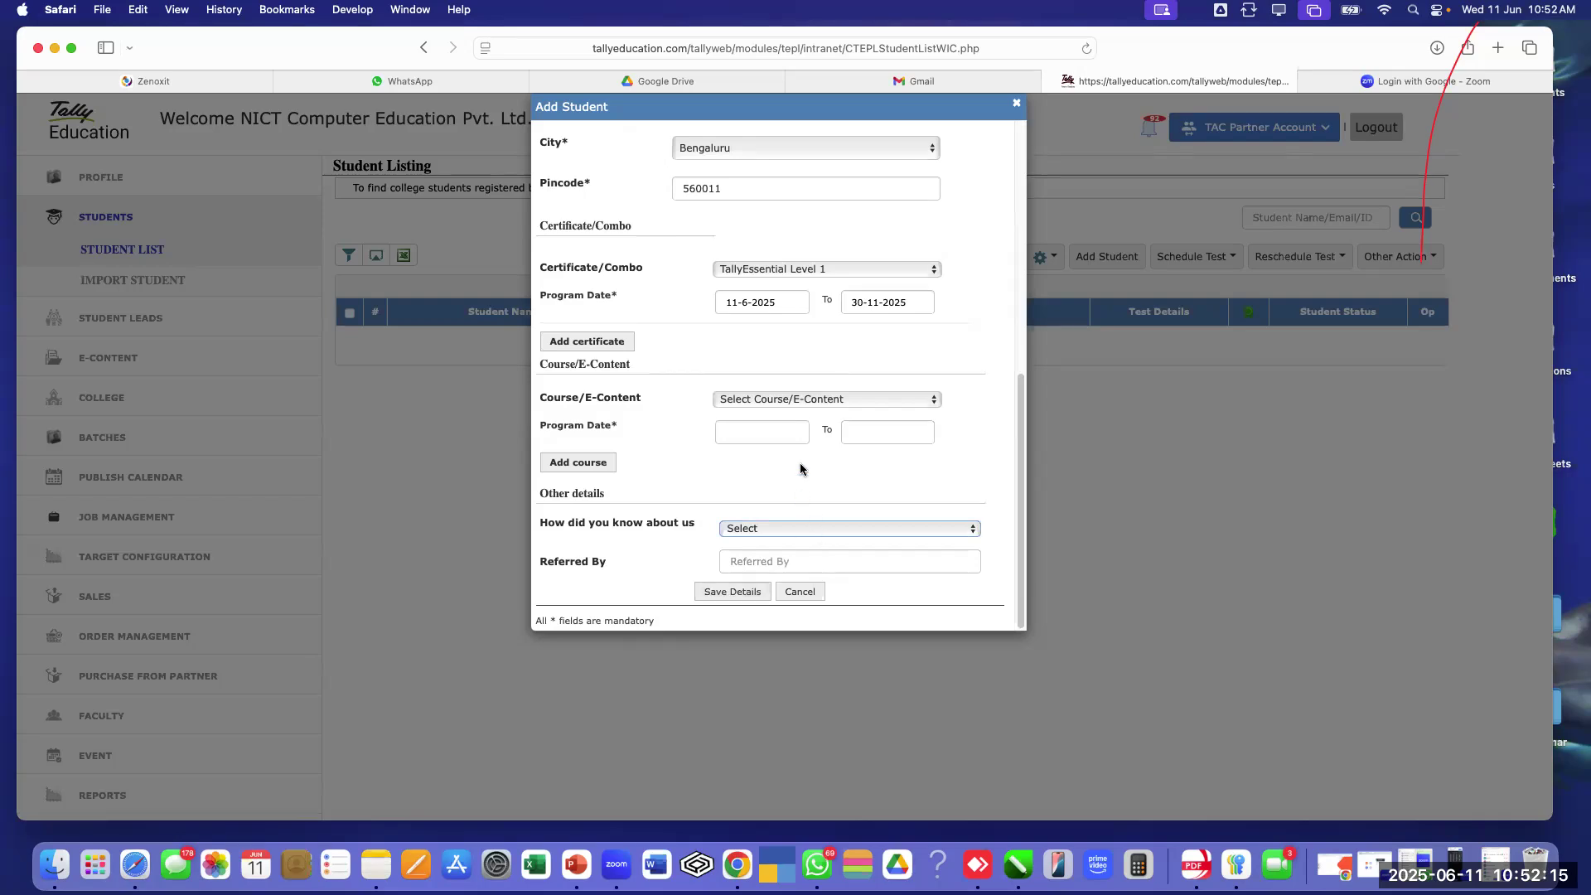
Cancel the Add Student form and switch the TAC Partner Account to Domlur (KA-194)
{"action": "left_click", "coordinate": [810, 597]}
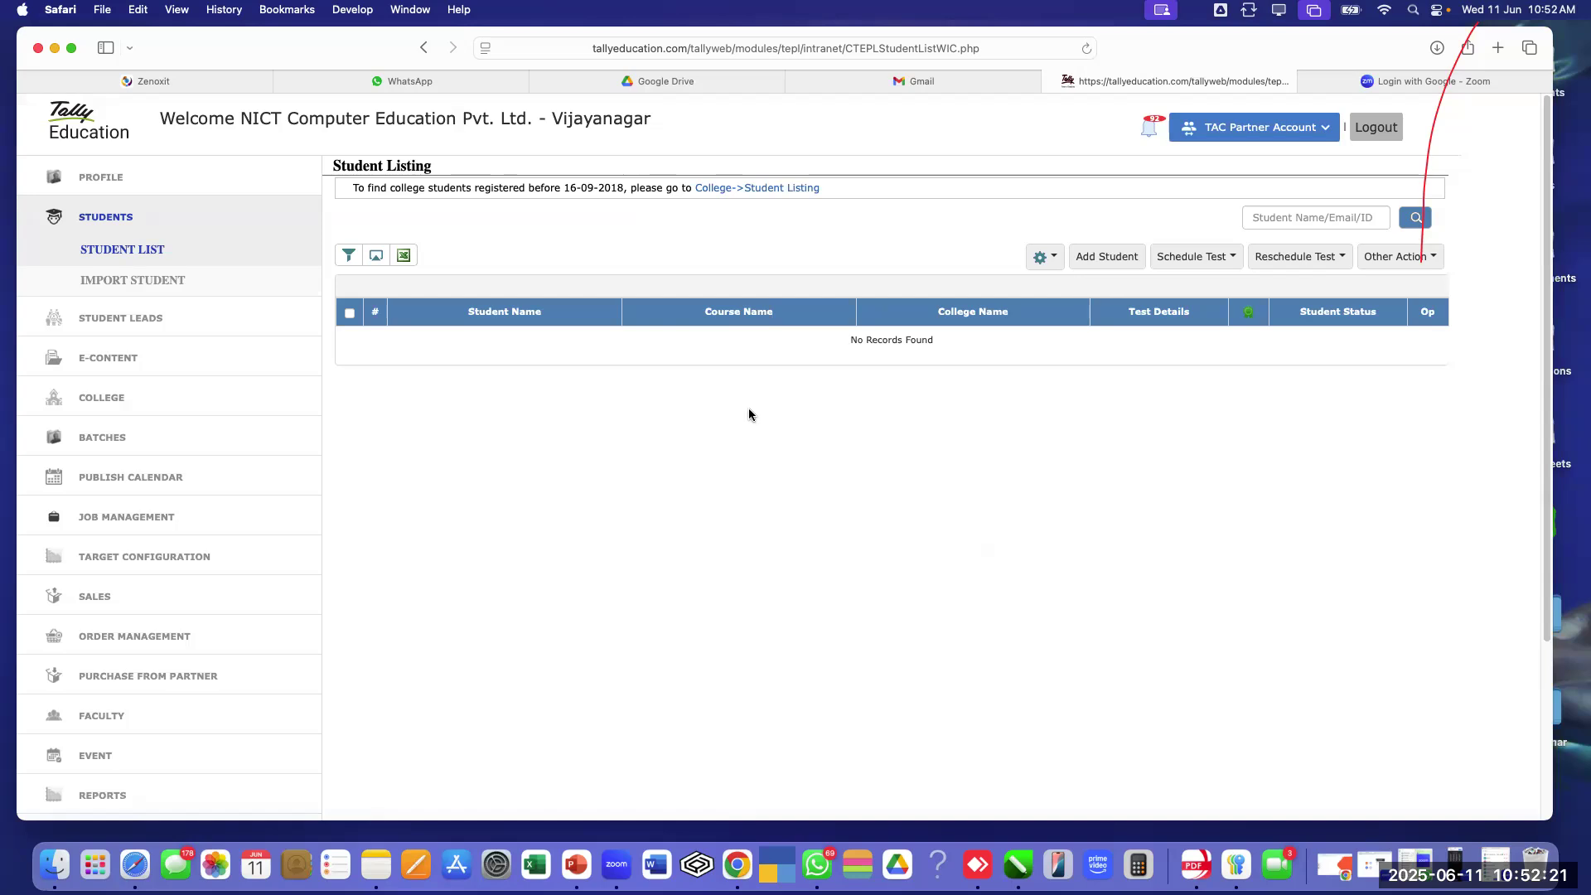
{"action": "left_click", "coordinate": [1287, 133]}
{"action": "left_click", "coordinate": [1289, 251]}
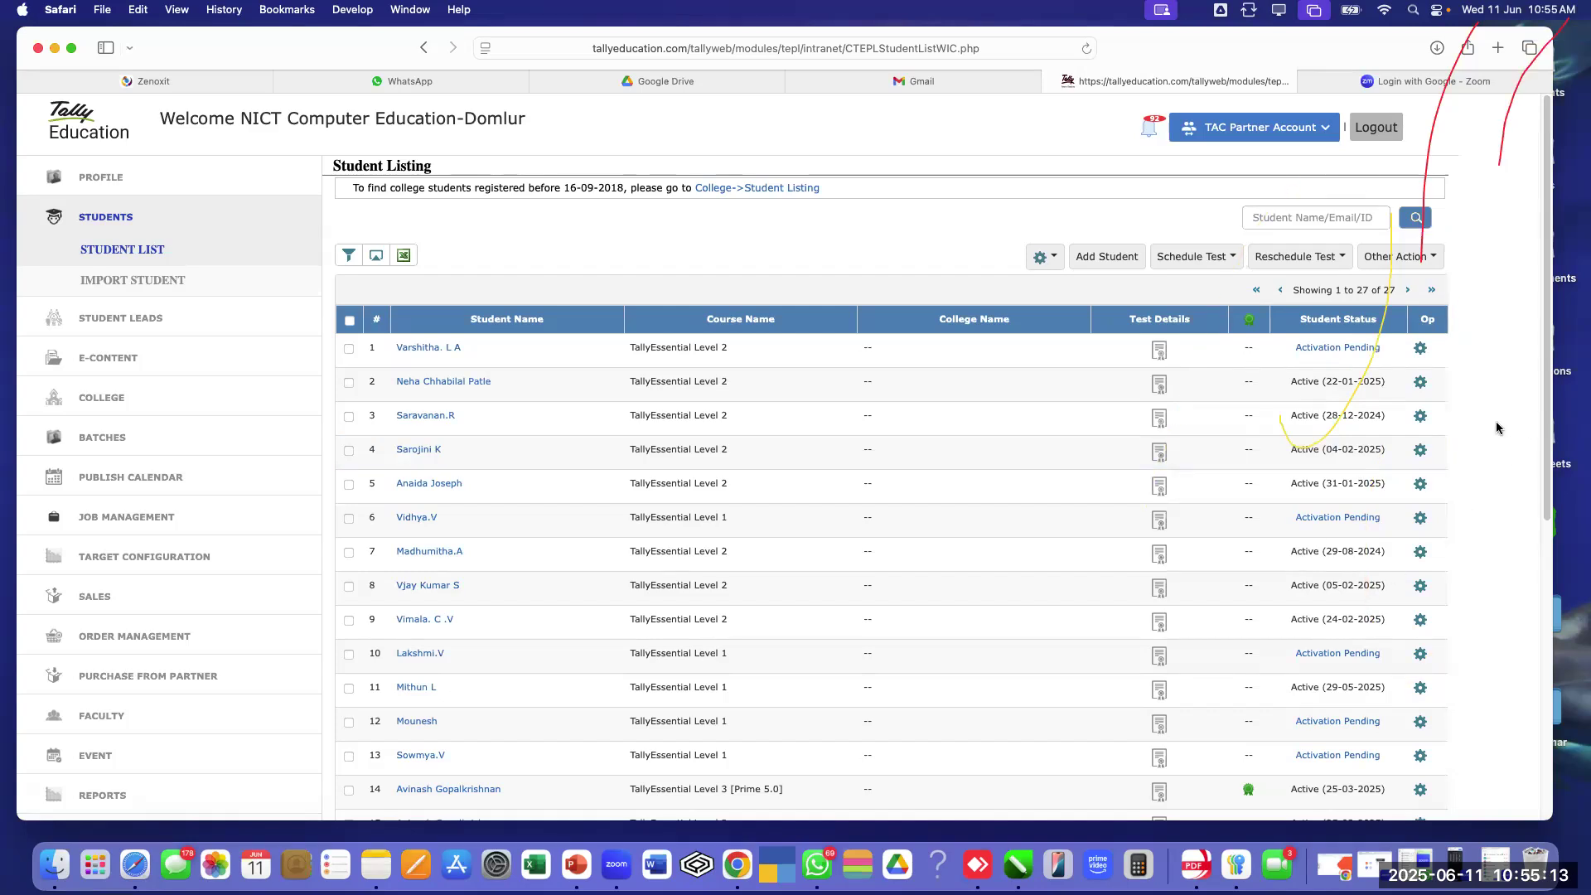
Reload the STUDENT LIST and open the first student's Edit Student form
{"action": "left_click", "coordinate": [136, 259]}
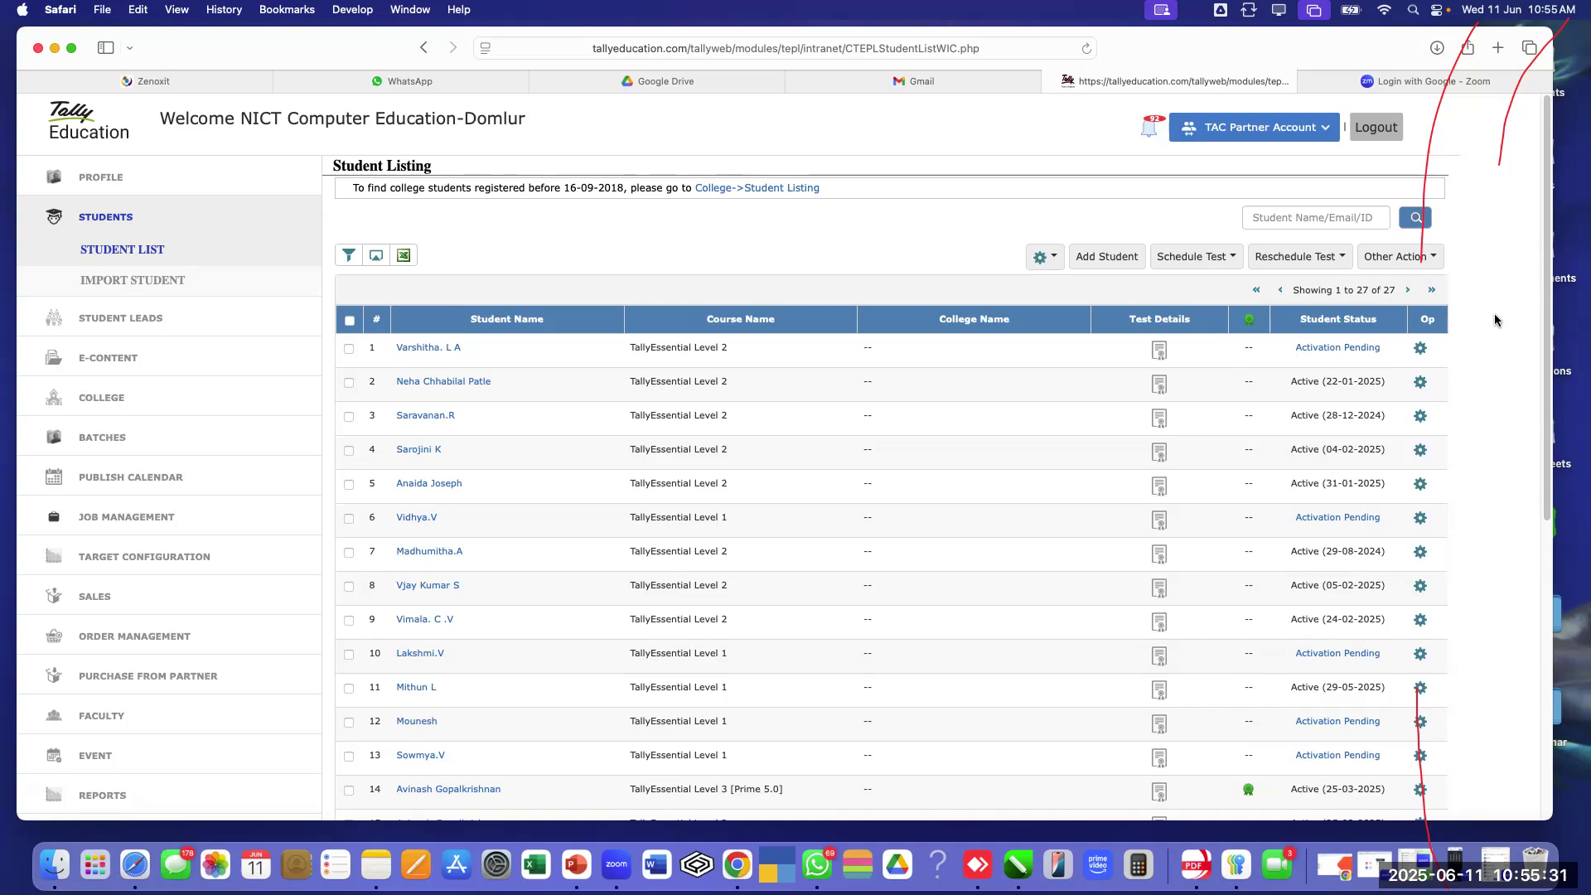
{"action": "left_click", "coordinate": [426, 349]}
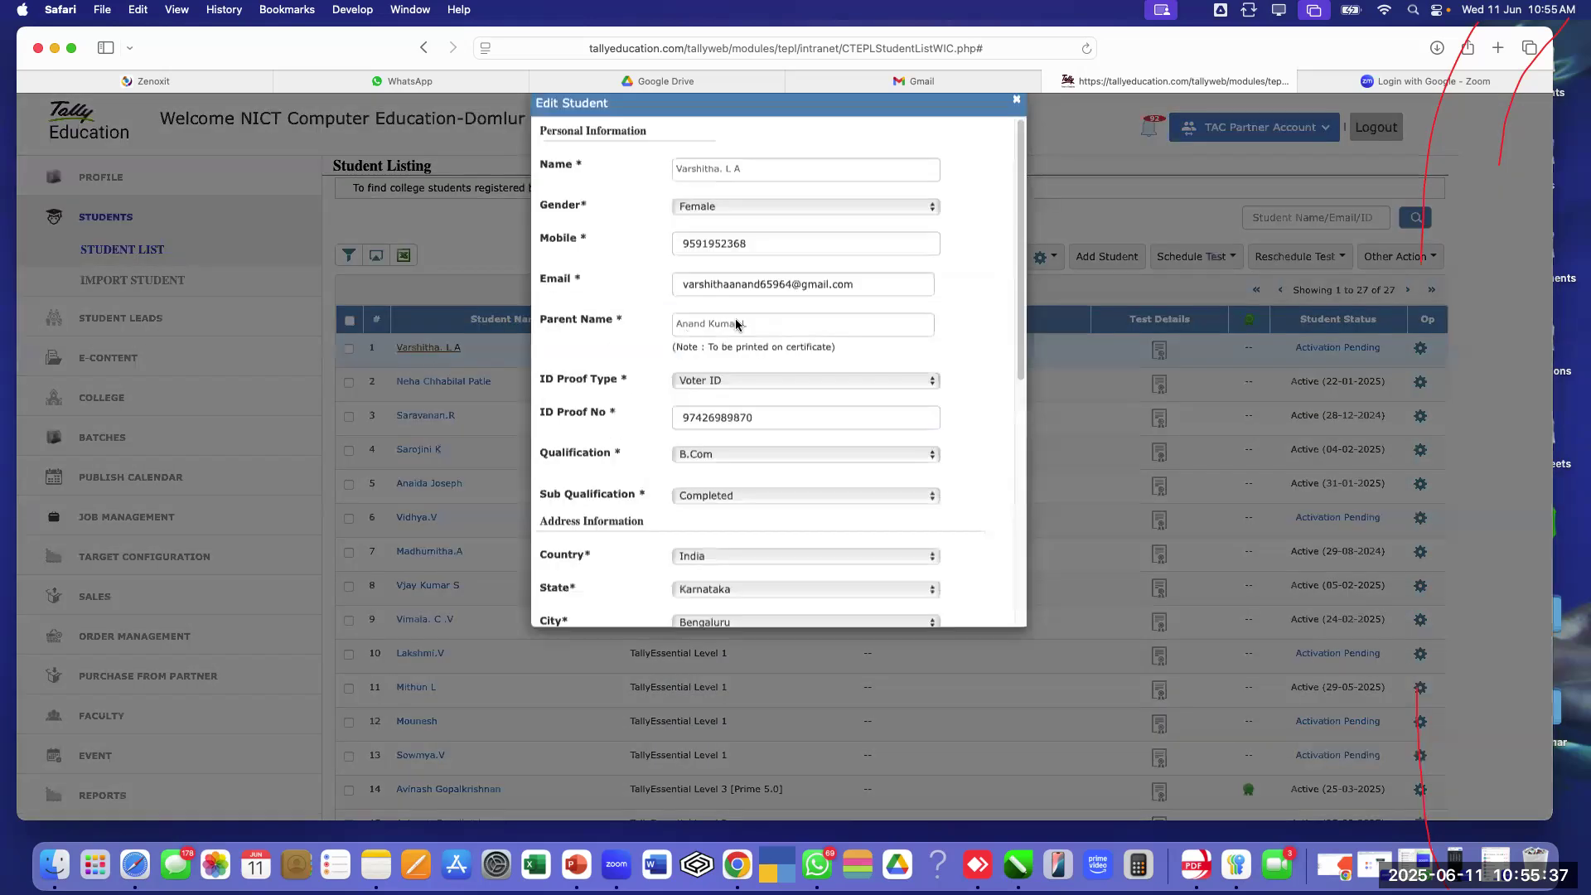
Select and partly delete the first student's email address, then close the form unsaved
{"action": "left_click", "coordinate": [694, 287]}
{"action": "left_click_drag", "start_coordinate": [694, 287], "coordinate": [867, 292]}
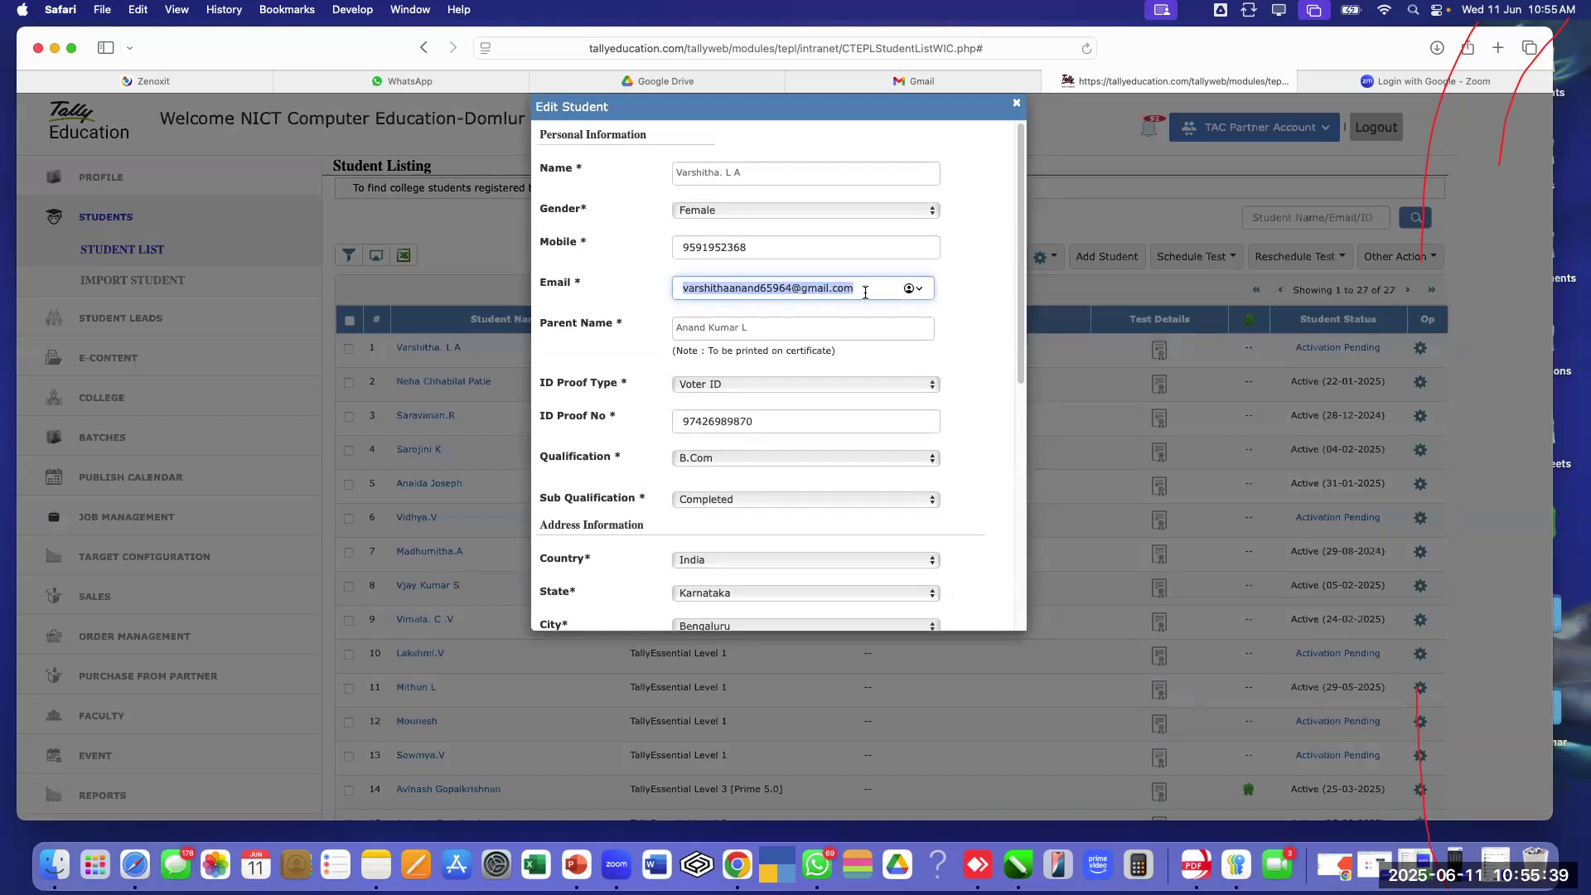
{"action": "left_click", "coordinate": [865, 292]}
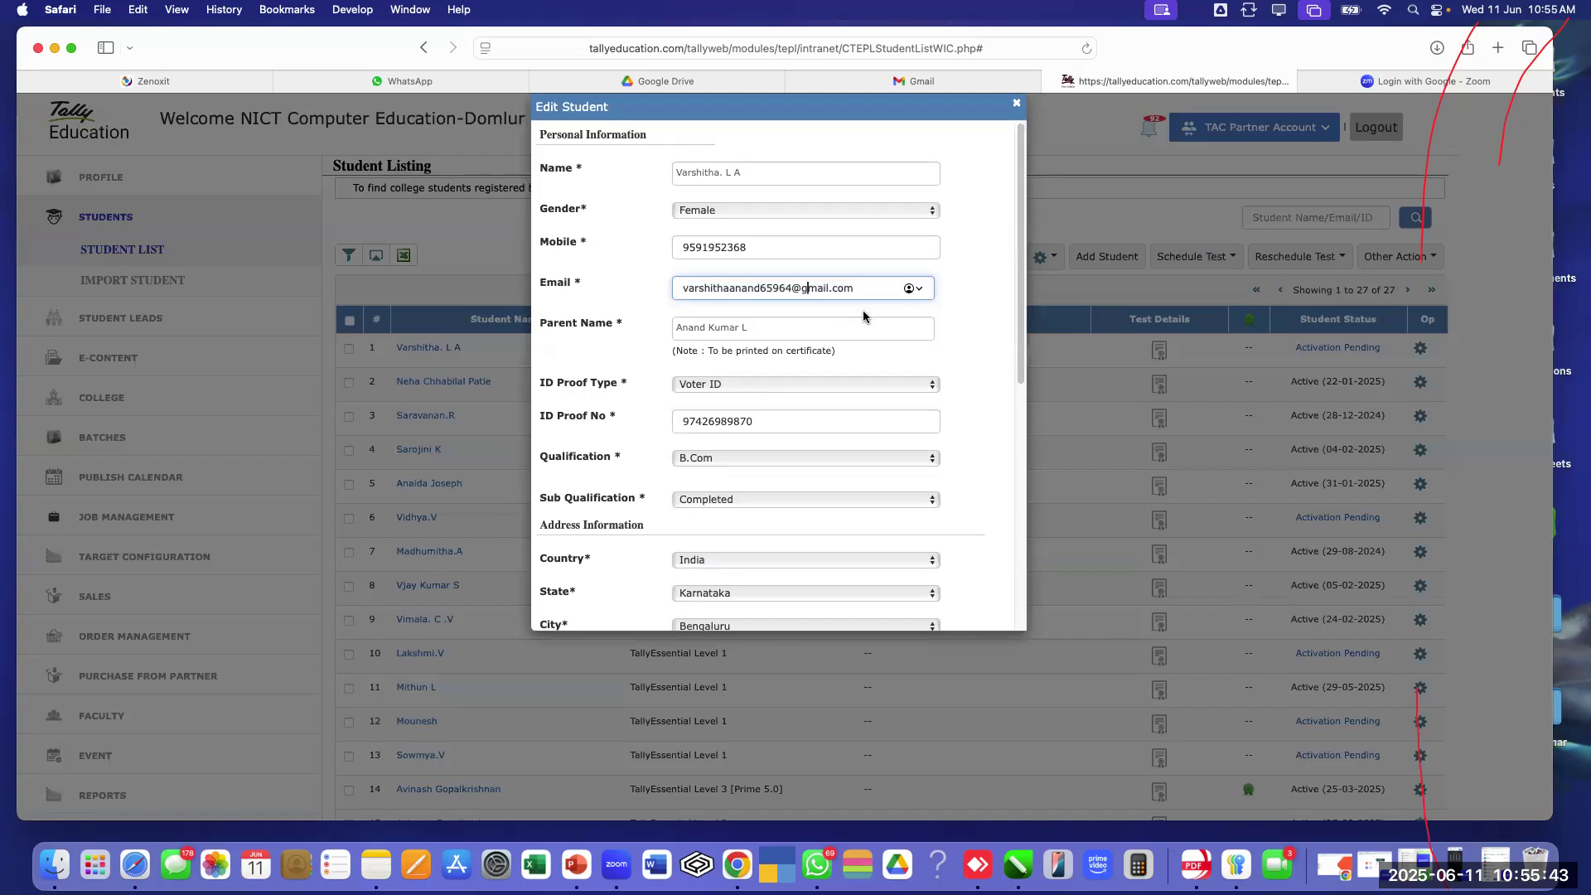
{"action": "key", "text": "Left"}
{"action": "key", "text": "Left"}
{"action": "key", "text": "Left"}
{"action": "key", "text": "BackSpace"}
{"action": "key", "text": "BackSpace"}
{"action": "key", "text": "BackSpace"}
{"action": "key", "text": "BackSpace"}
{"action": "scroll", "coordinate": [738, 378], "scroll_direction": "down", "scroll_amount": 10}
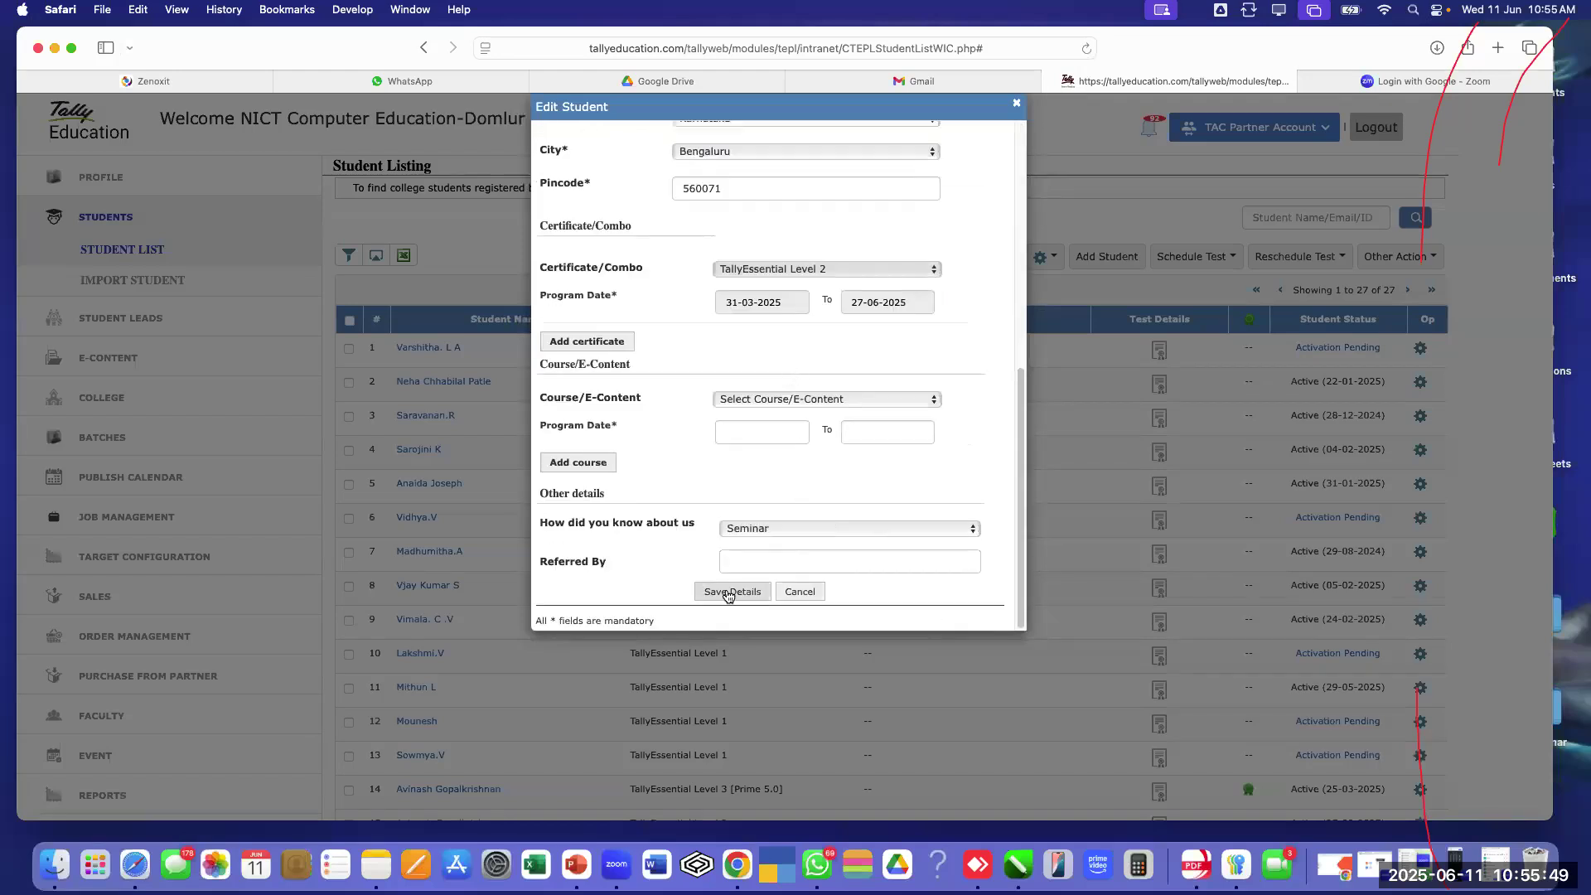
{"action": "scroll", "coordinate": [792, 248], "scroll_direction": "up", "scroll_amount": 10}
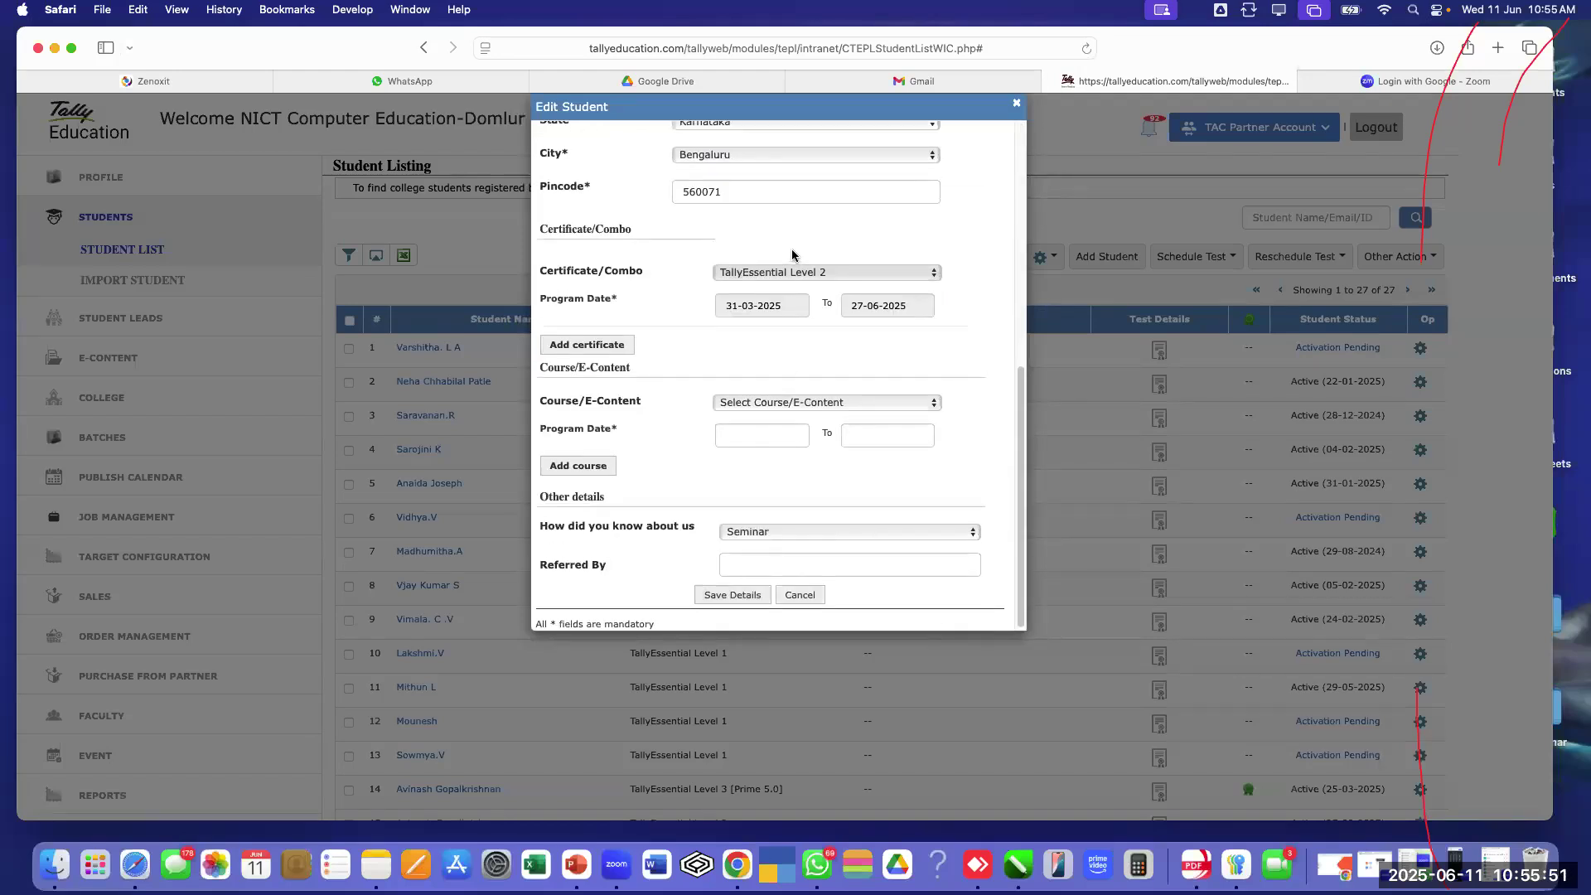
{"action": "scroll", "coordinate": [792, 248], "scroll_direction": "up", "scroll_amount": 3}
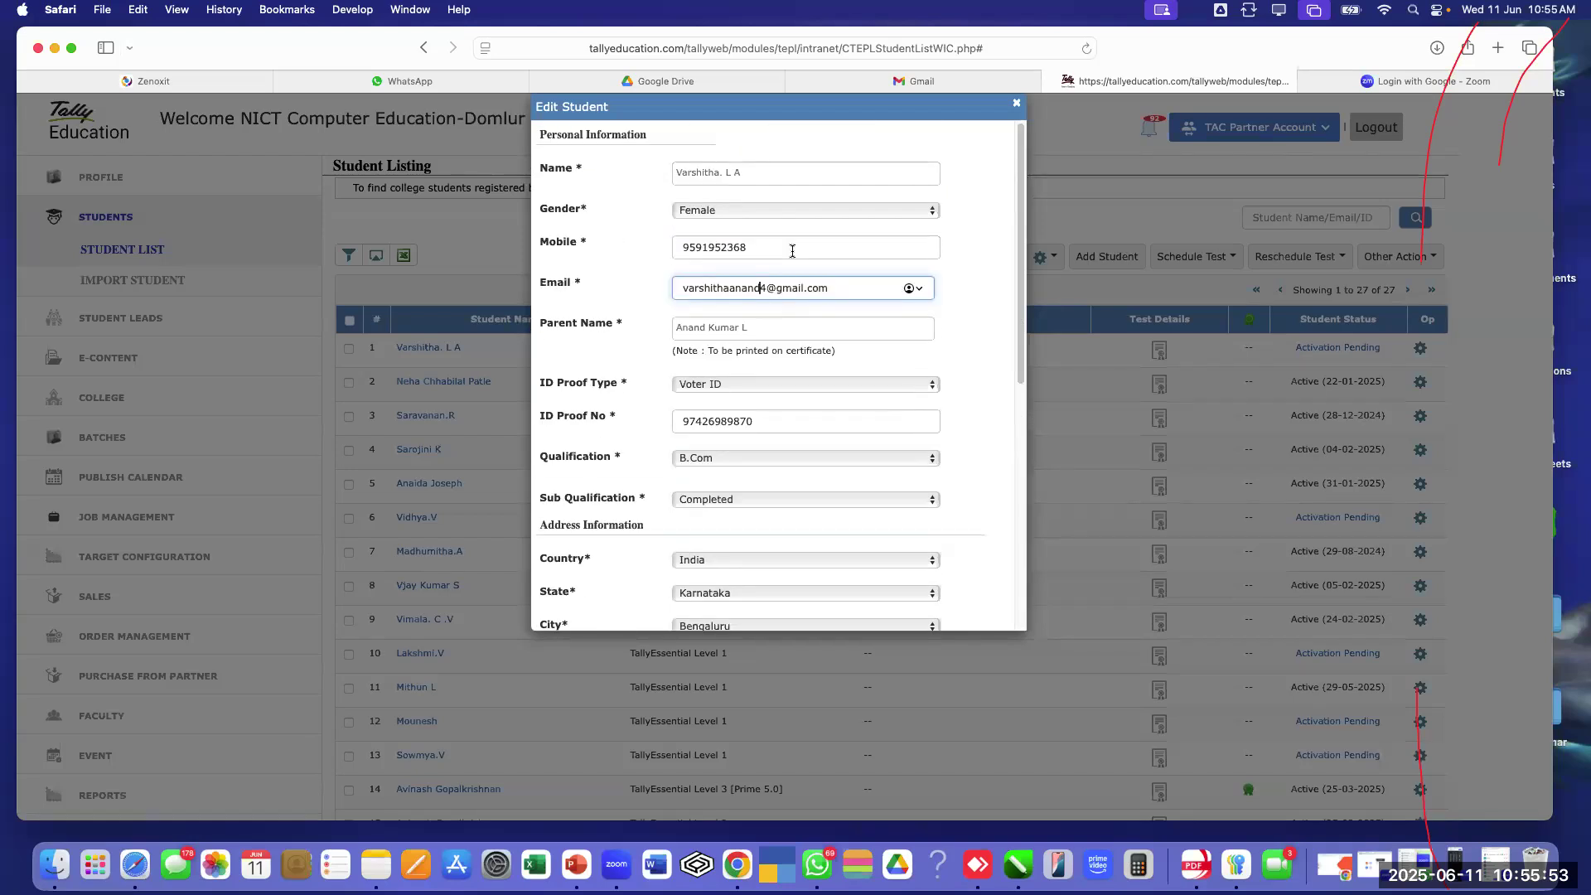
{"action": "scroll", "coordinate": [792, 249], "scroll_direction": "down", "scroll_amount": 10}
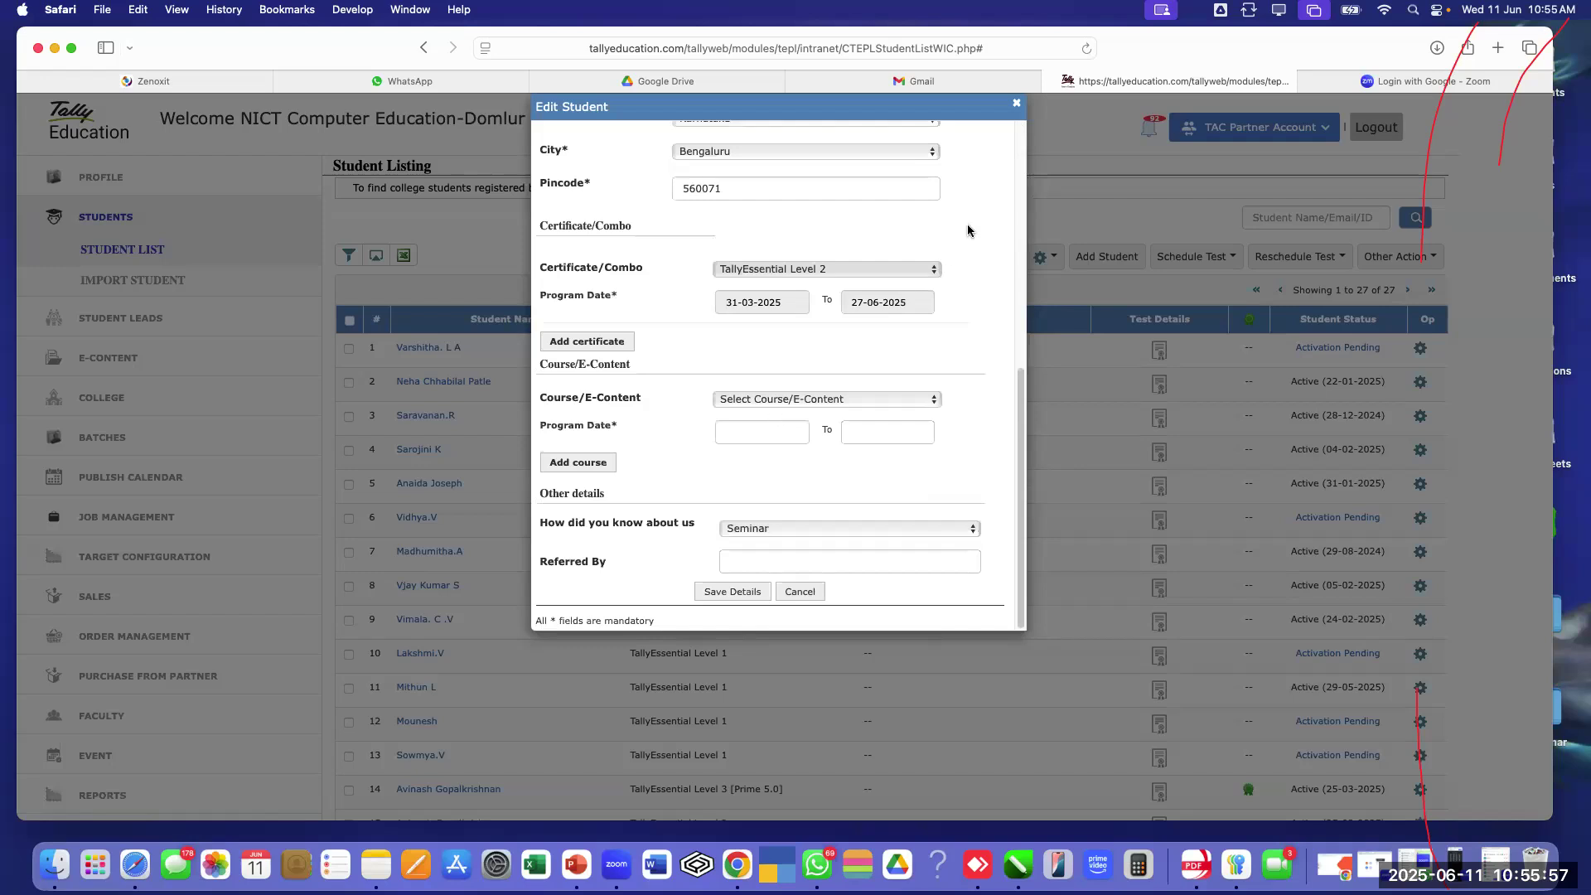
{"action": "left_click", "coordinate": [1016, 103]}
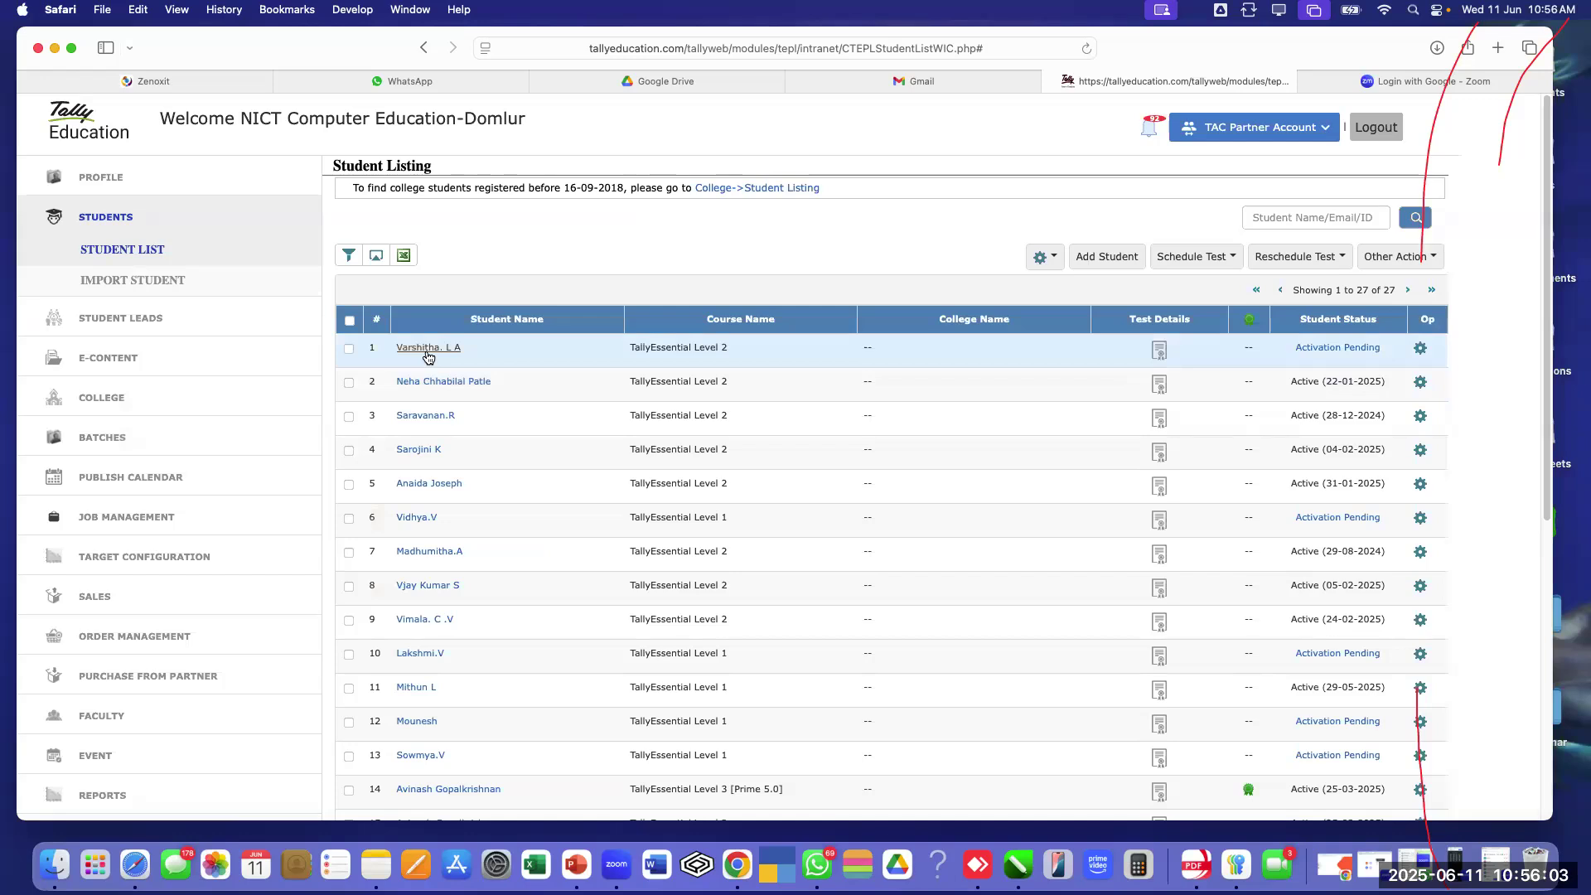
Reopen the first student's form, inspect the Email and Mobile fields, and close it unsaved
{"action": "left_click", "coordinate": [427, 351]}
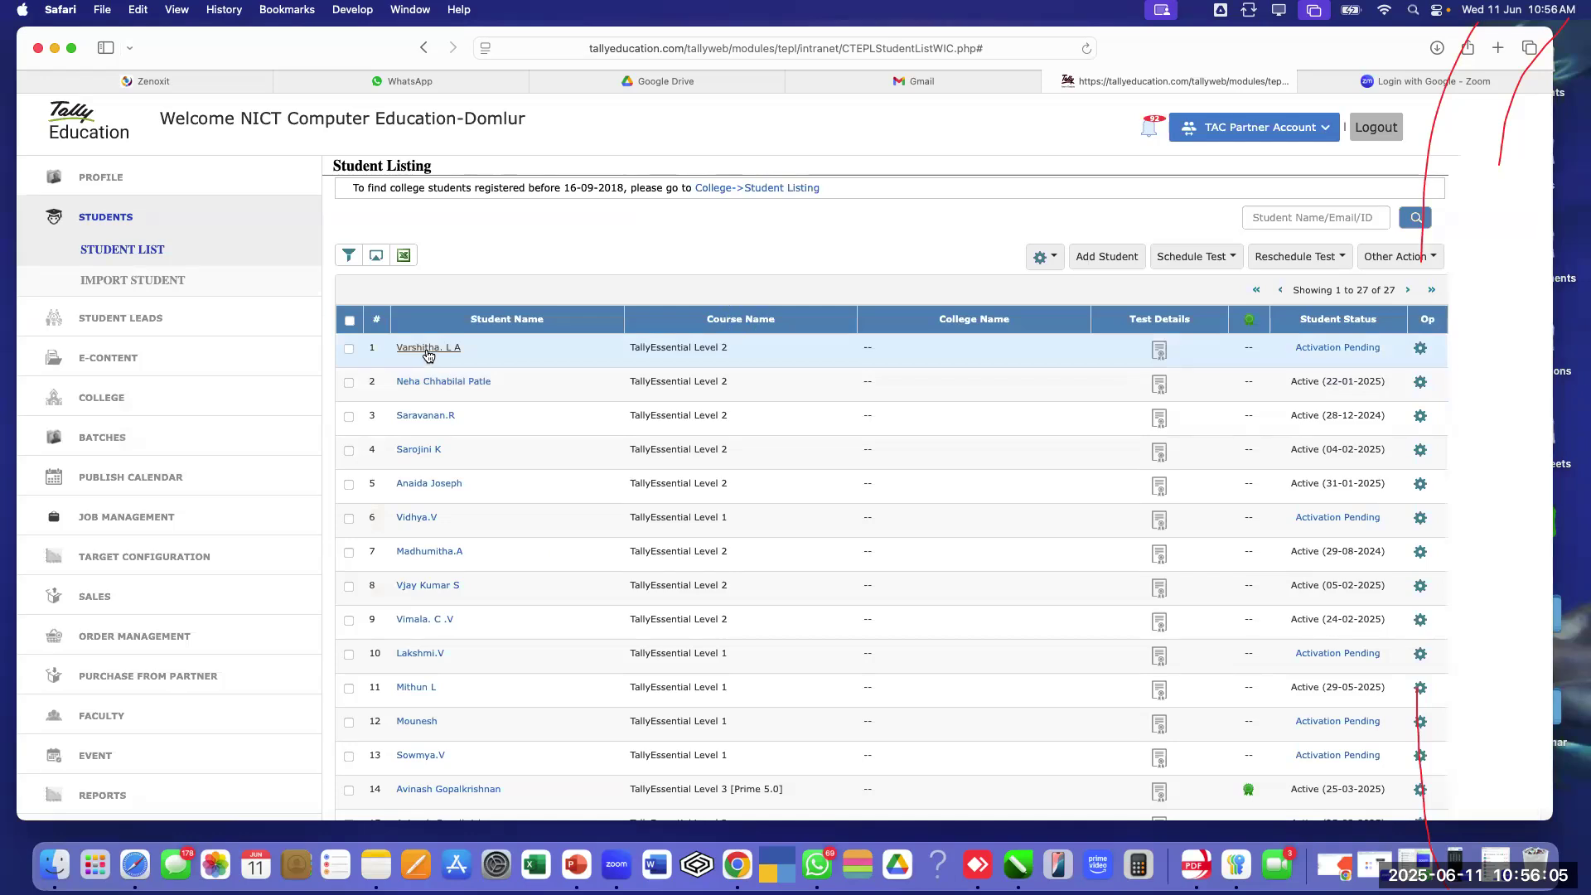
{"action": "scroll", "coordinate": [802, 278], "scroll_direction": "up", "scroll_amount": 5}
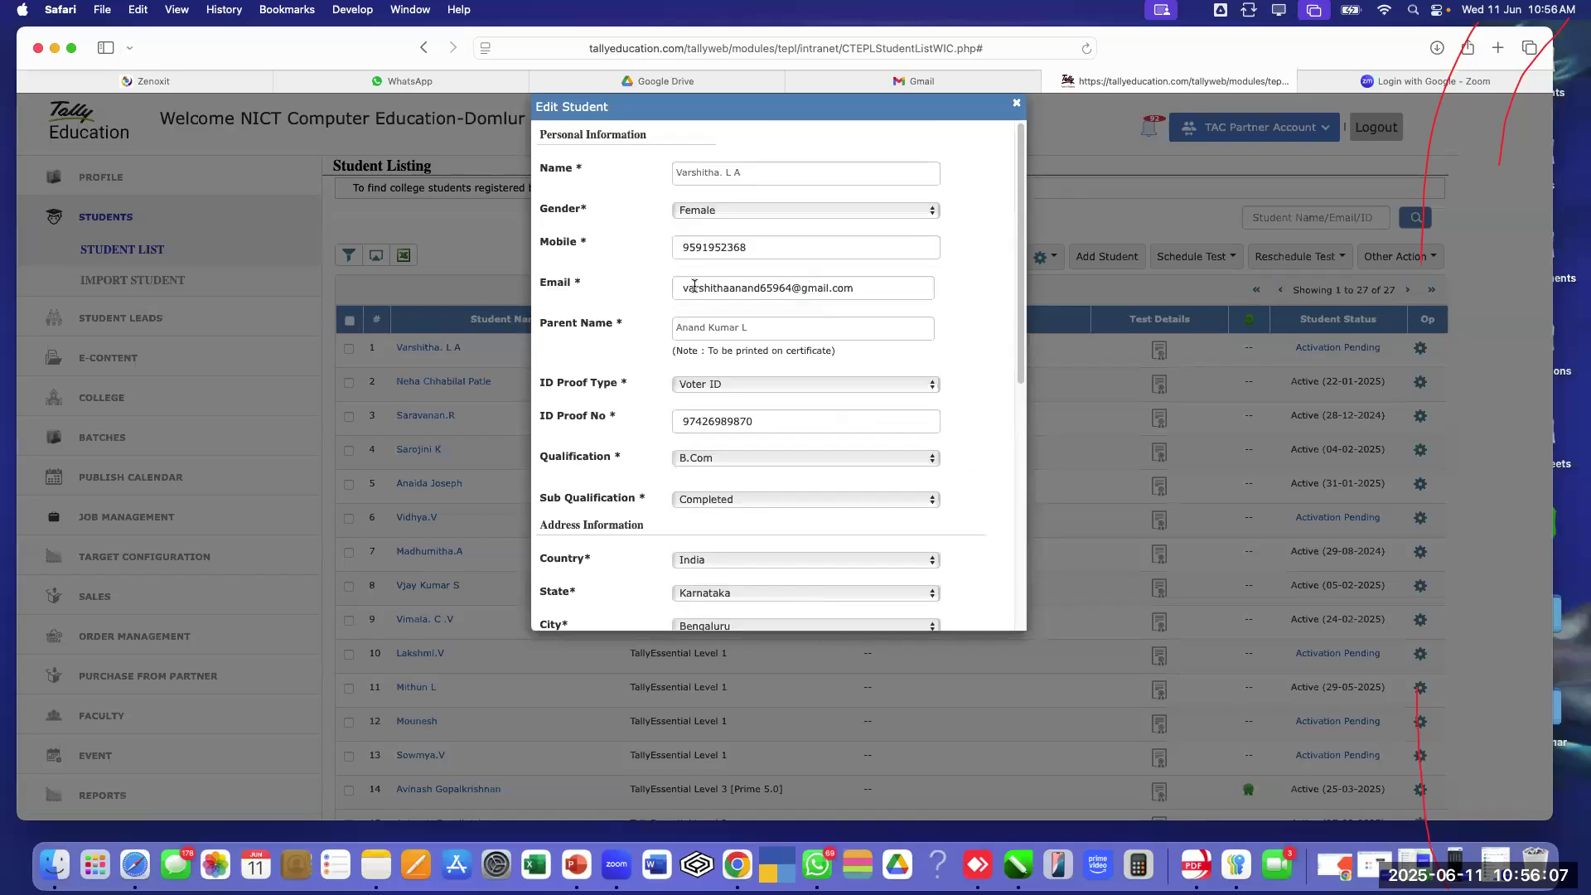
{"action": "left_click_drag", "start_coordinate": [677, 286], "coordinate": [911, 290]}
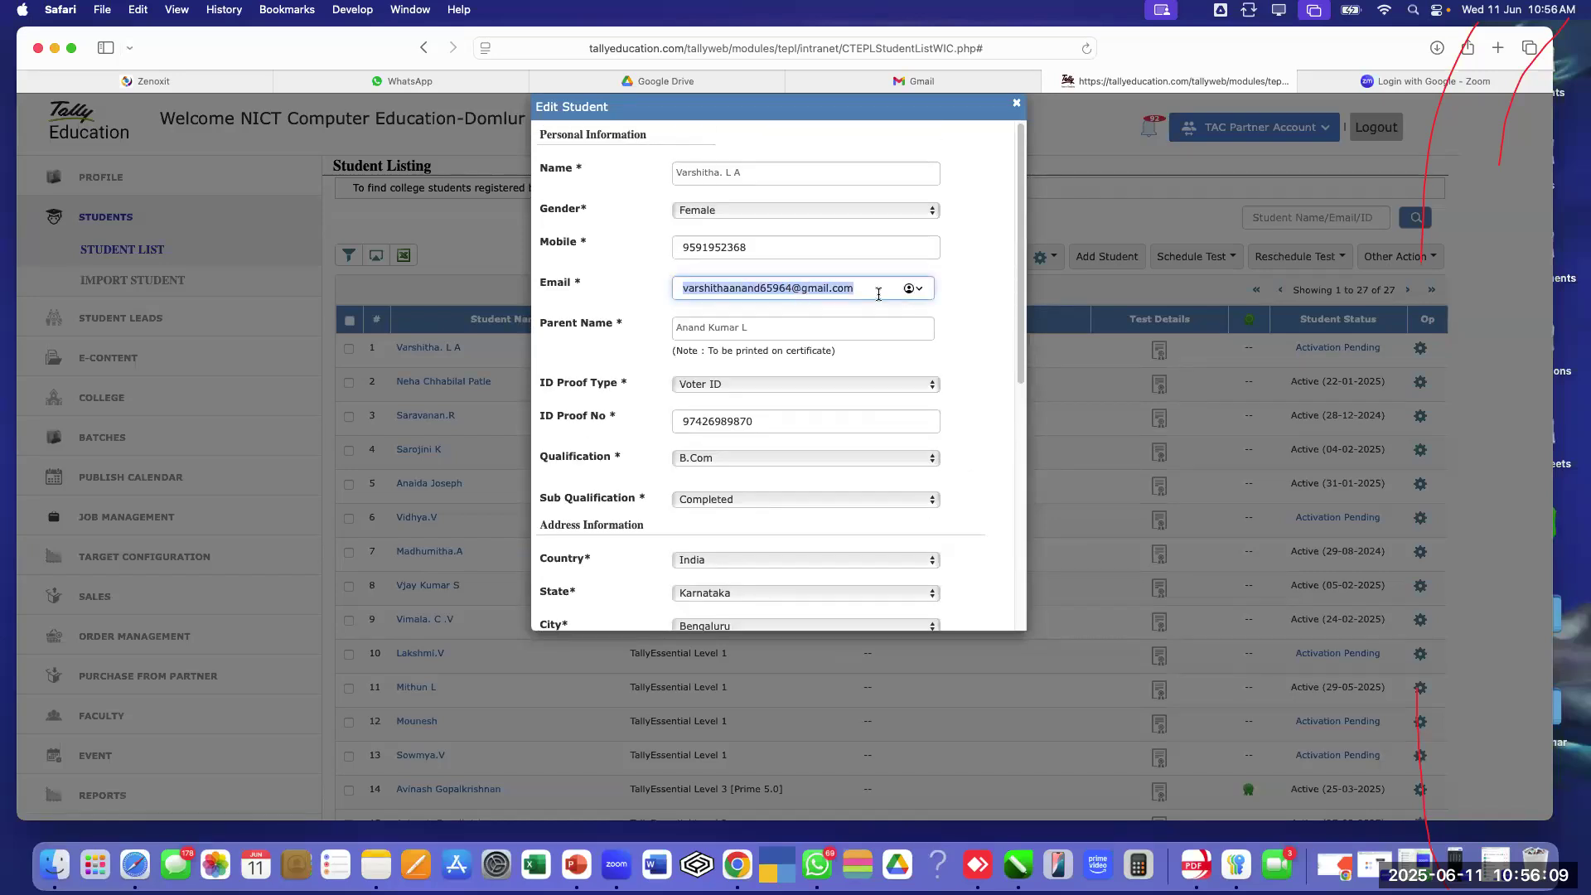
{"action": "left_click", "coordinate": [877, 292]}
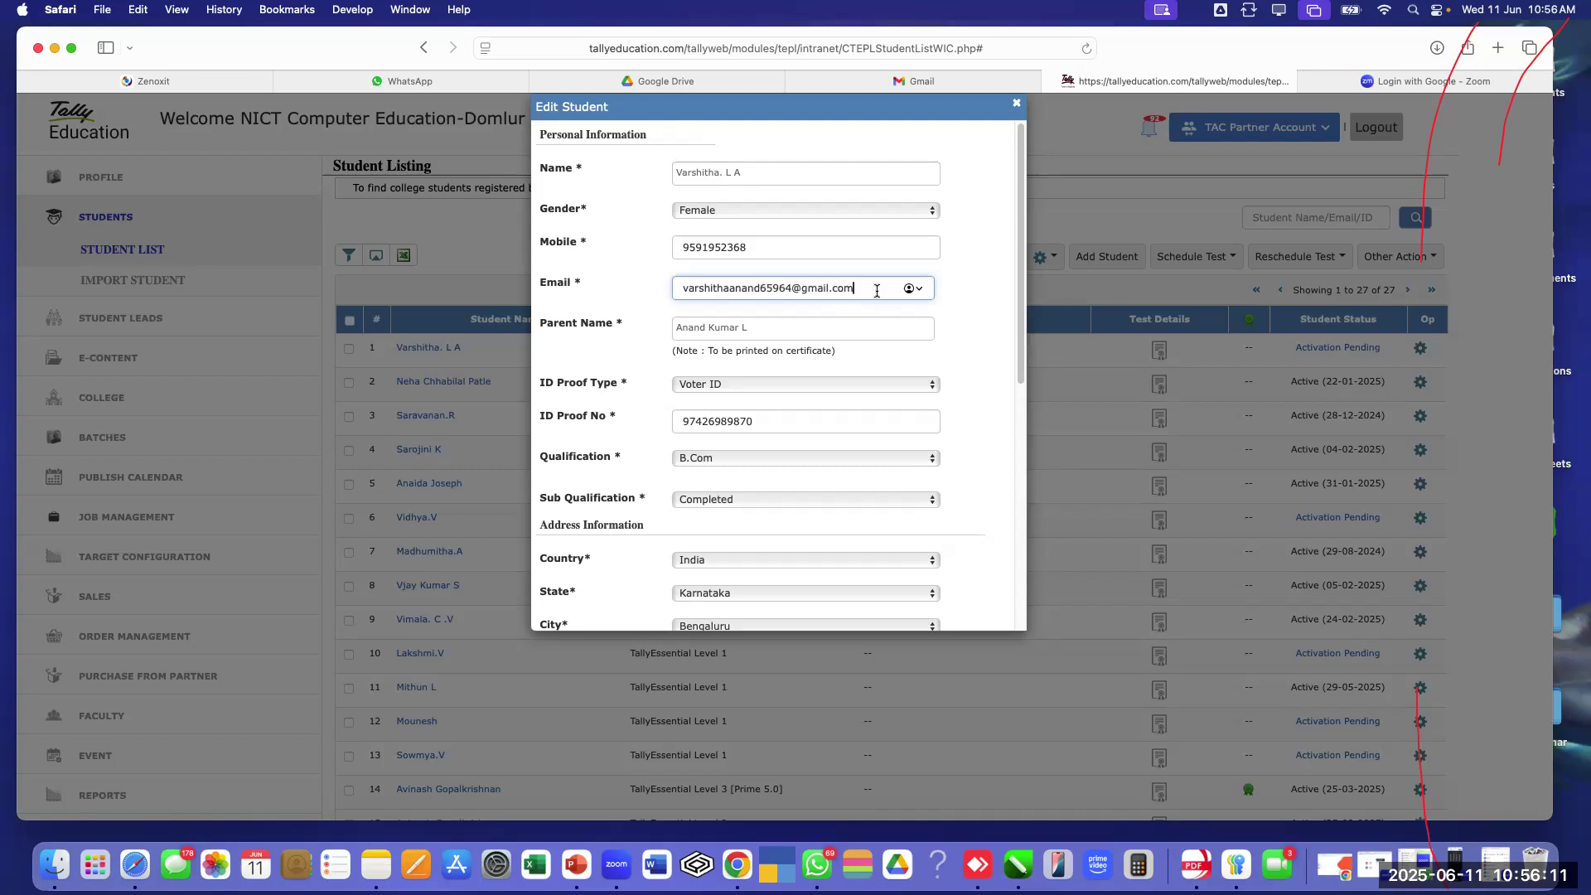
{"action": "scroll", "coordinate": [819, 372], "scroll_direction": "down", "scroll_amount": 3}
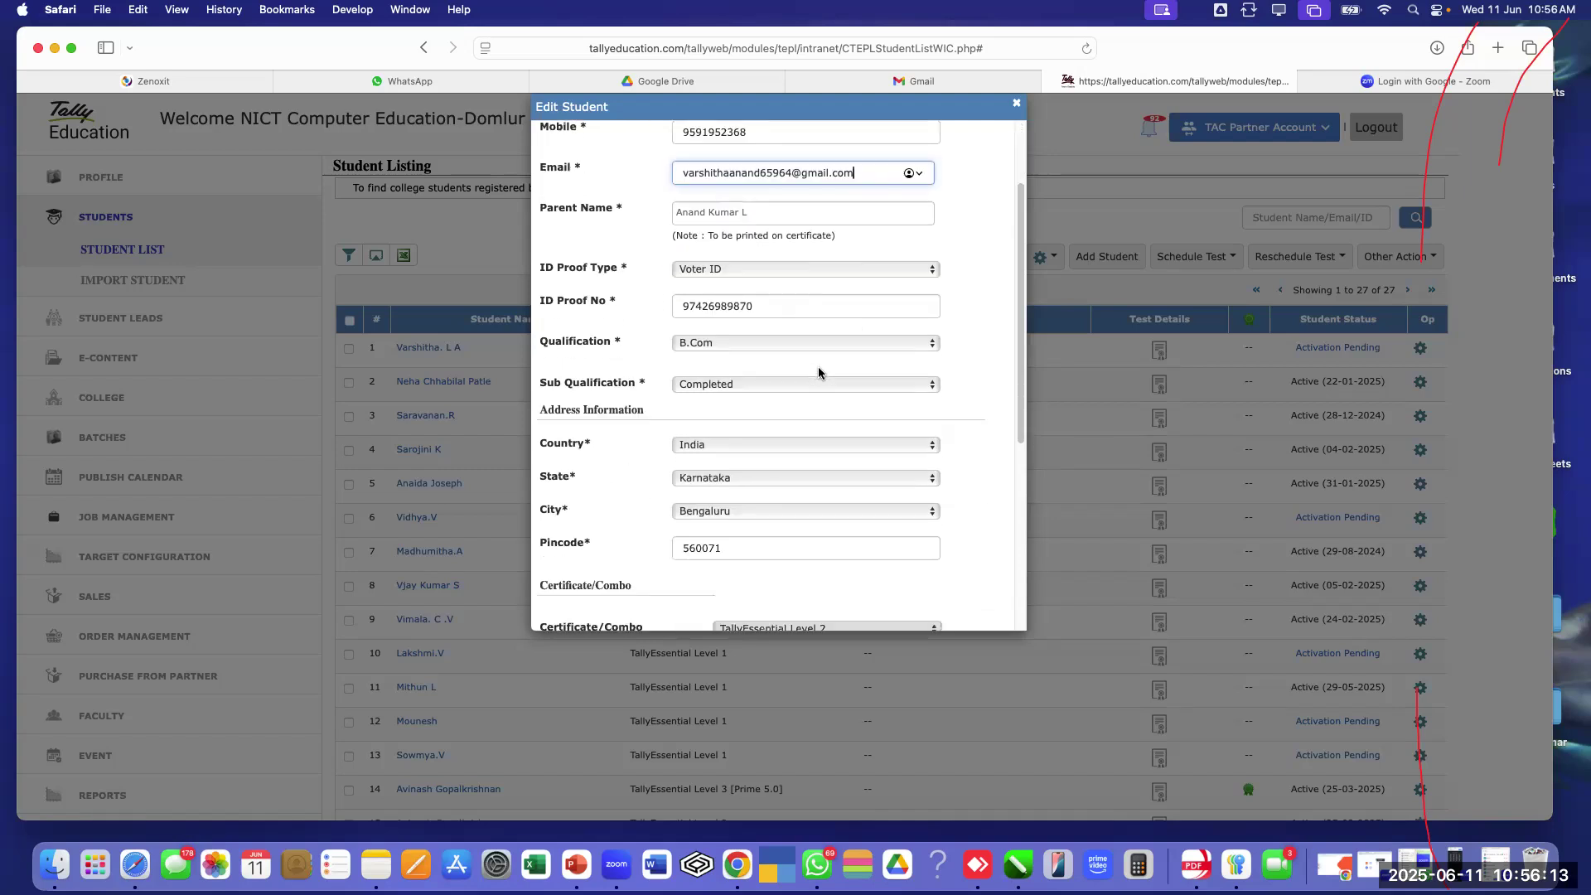
{"action": "scroll", "coordinate": [818, 372], "scroll_direction": "down", "scroll_amount": 5}
{"action": "scroll", "coordinate": [789, 351], "scroll_direction": "up", "scroll_amount": 10}
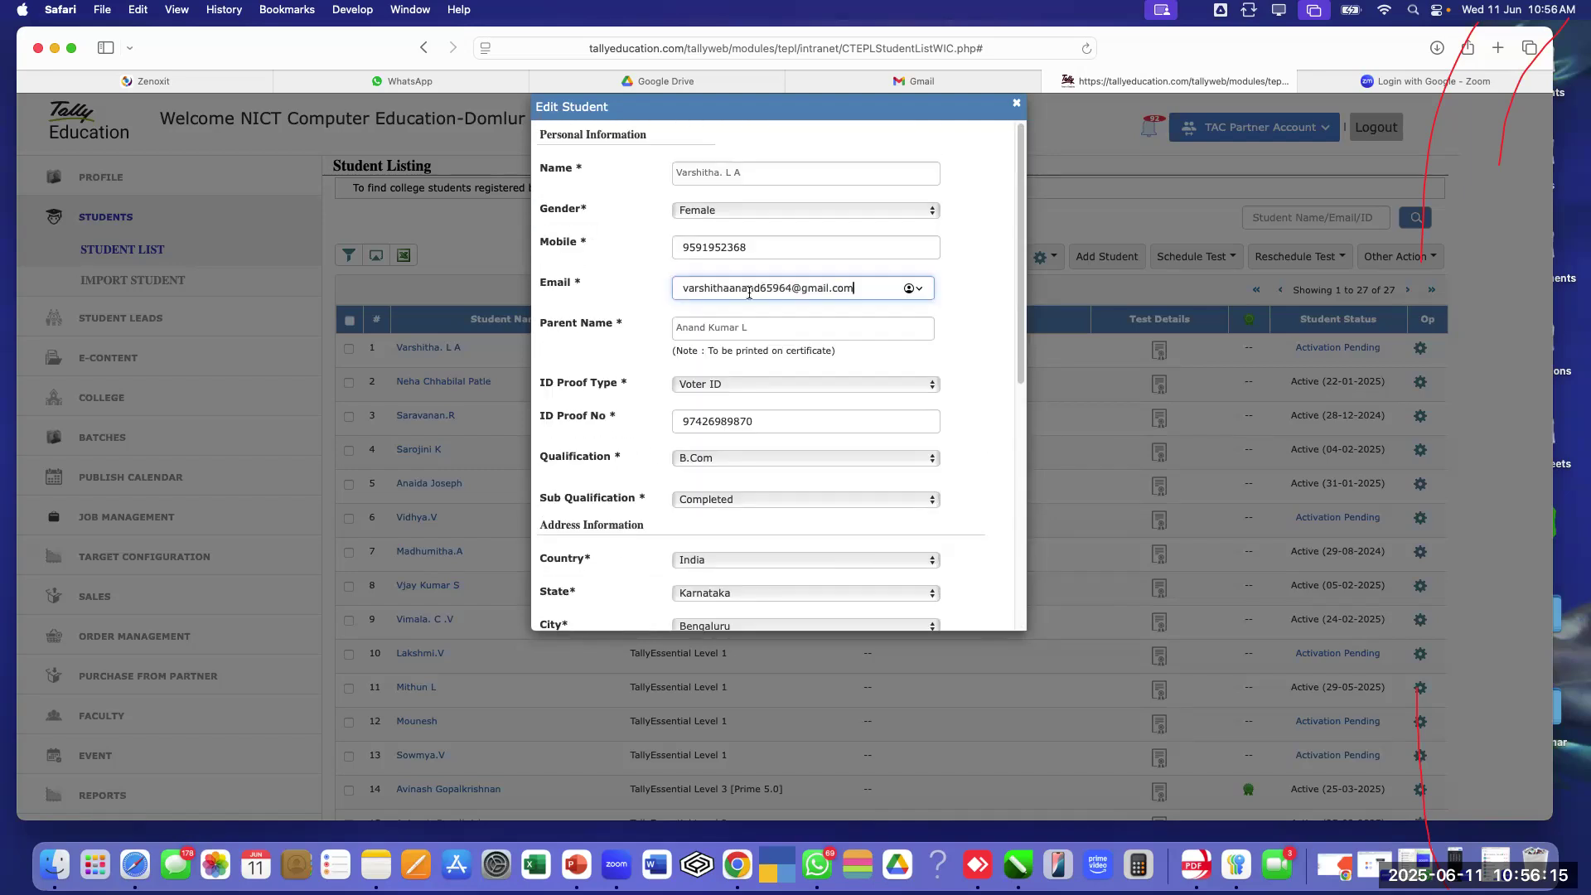
{"action": "left_click", "coordinate": [755, 251]}
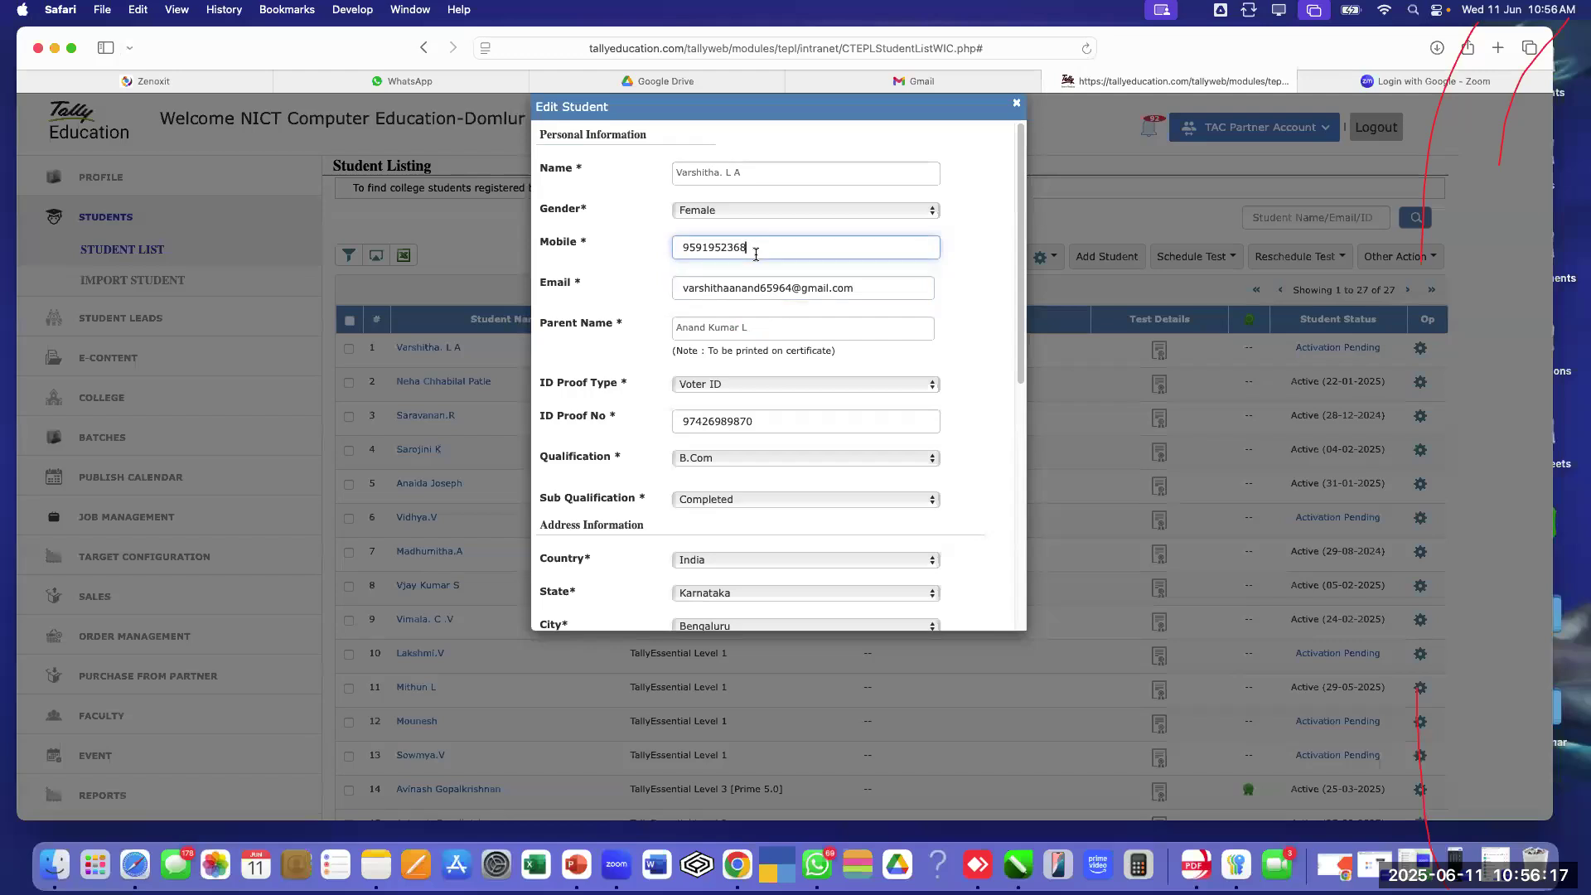
{"action": "left_click", "coordinate": [749, 166]}
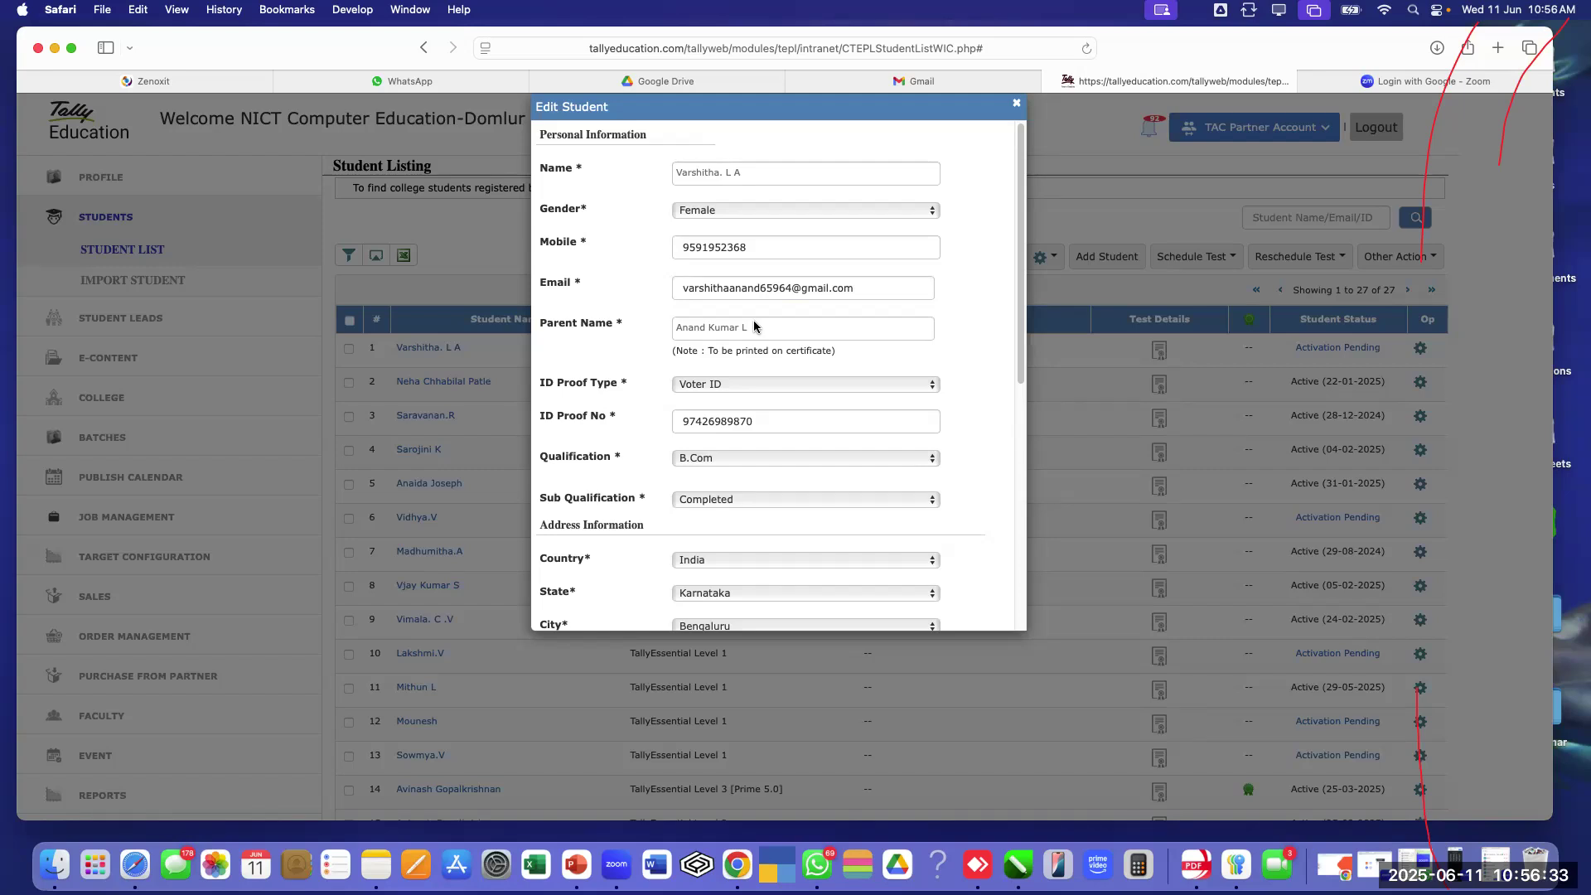
{"action": "left_click", "coordinate": [1017, 104]}
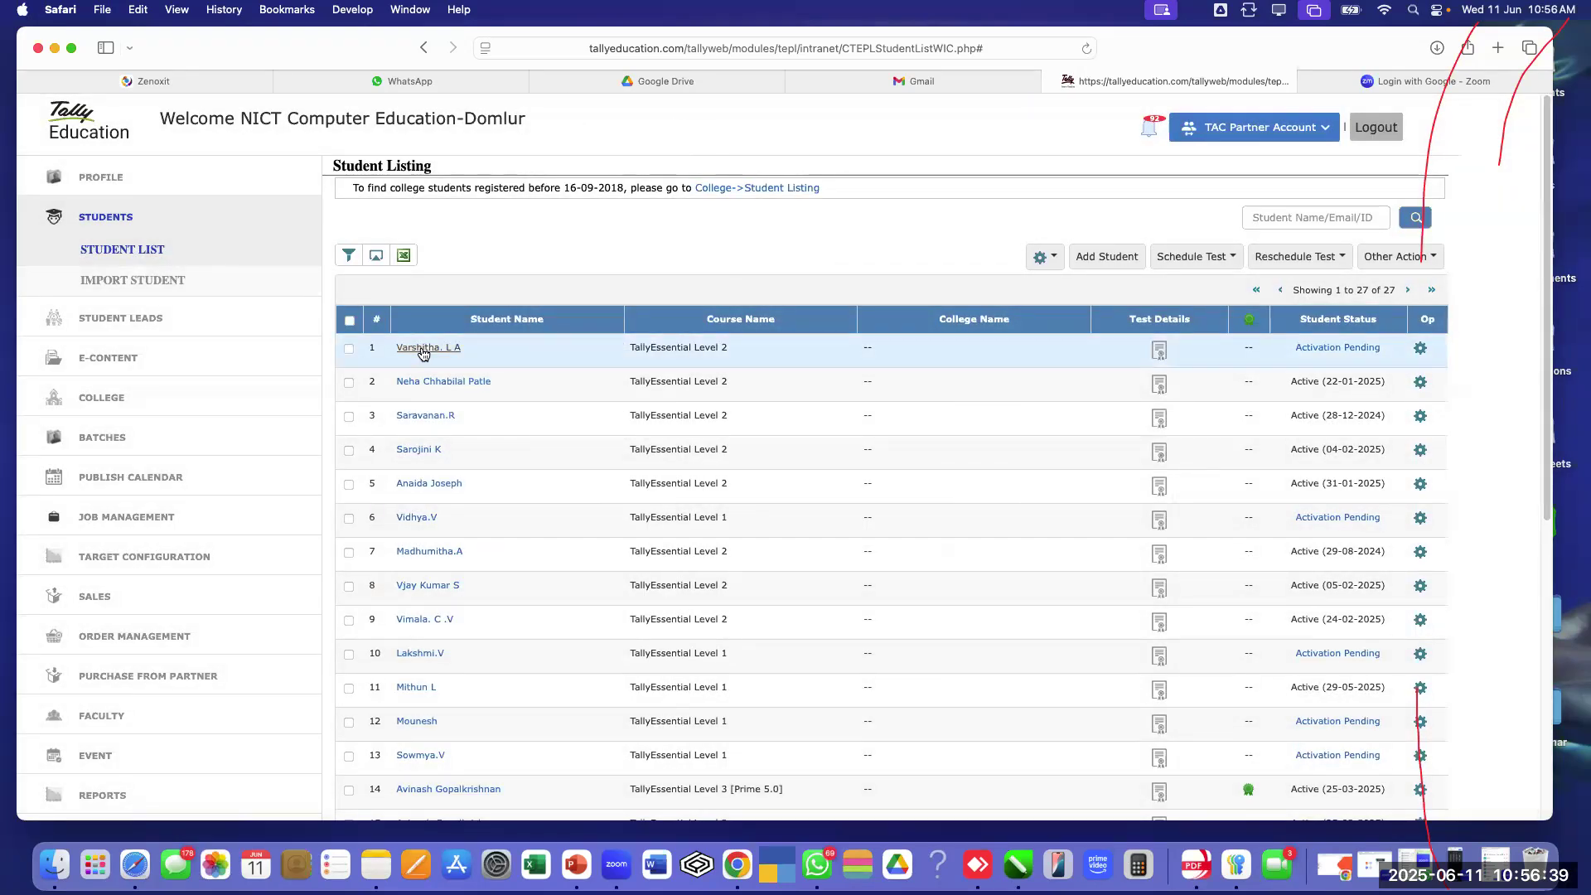
From row 1's Activation Pending status, resend the login mail and dismiss the Success box
{"action": "left_click", "coordinate": [1328, 349]}
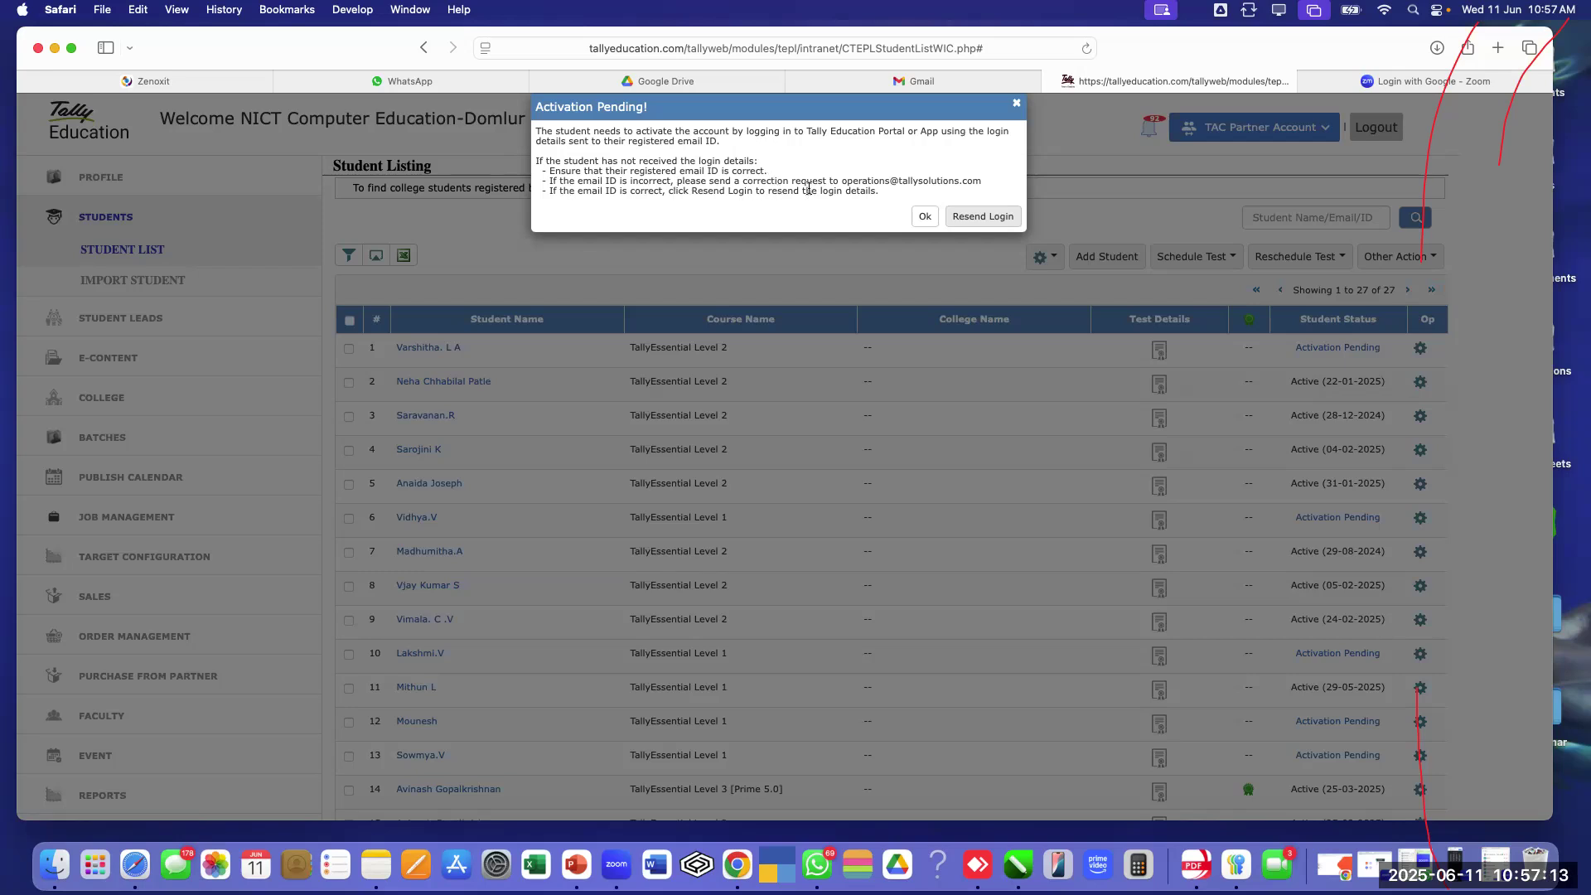
{"action": "left_click", "coordinate": [981, 218]}
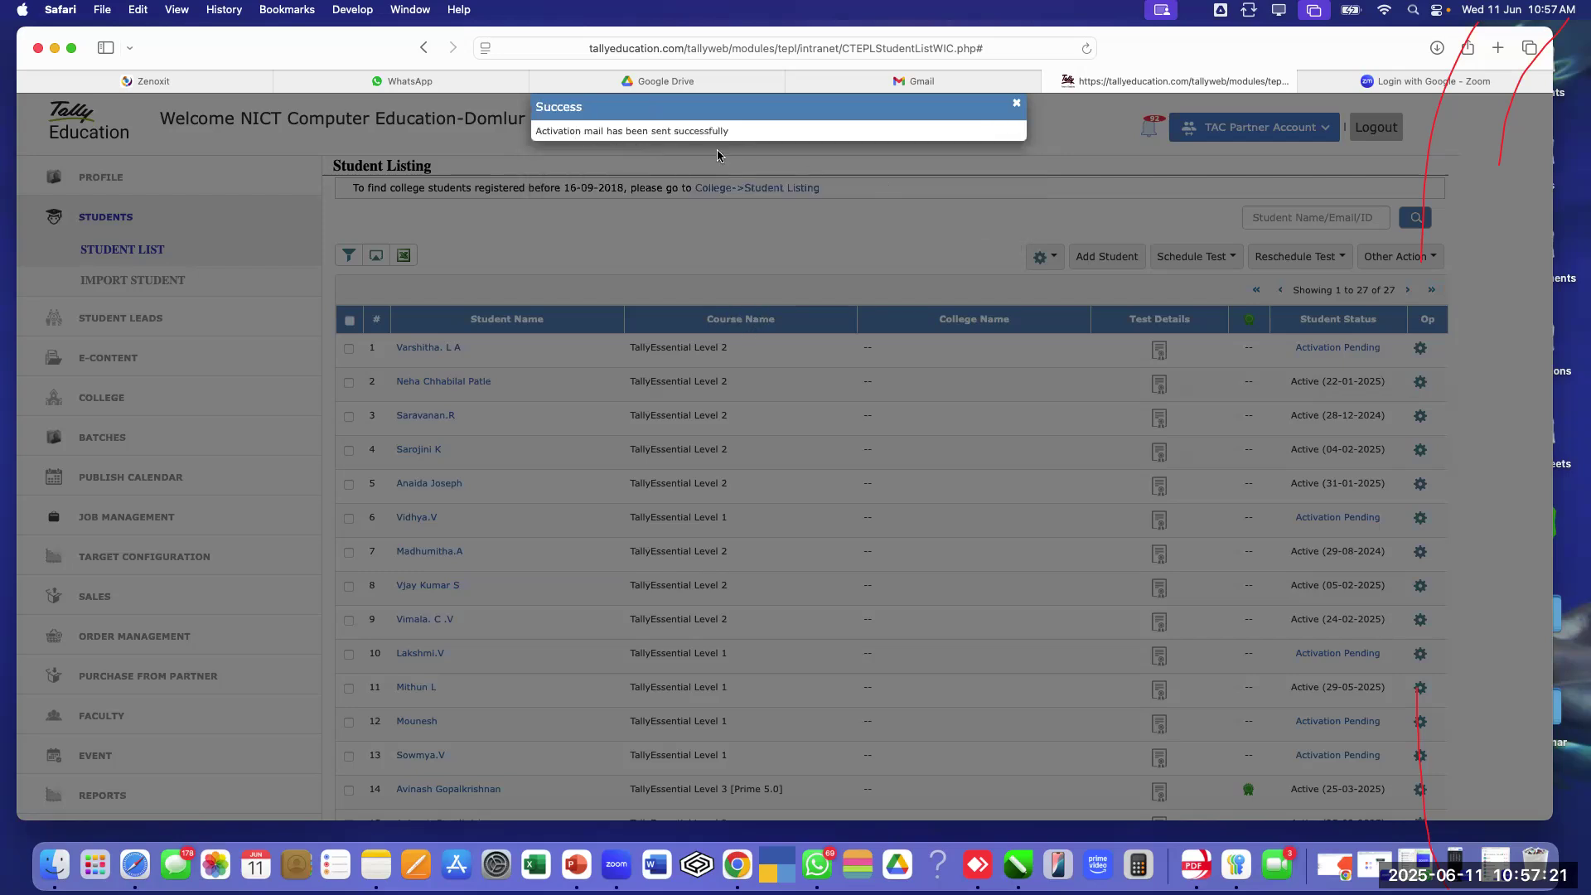
{"action": "left_click", "coordinate": [1016, 103]}
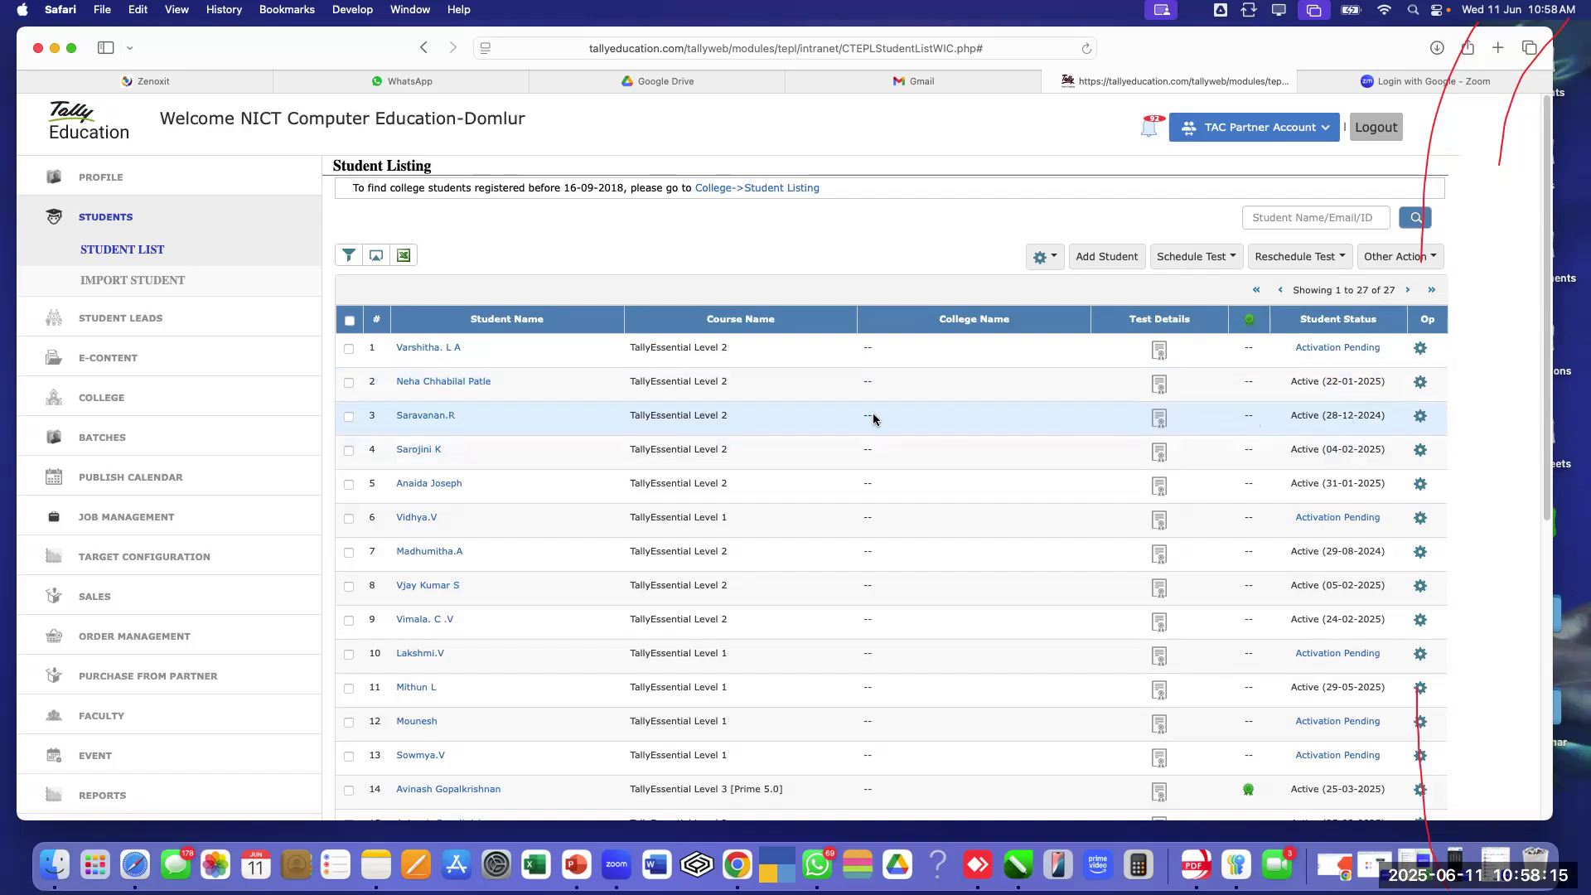
{"action": "left_click", "coordinate": [422, 418]}
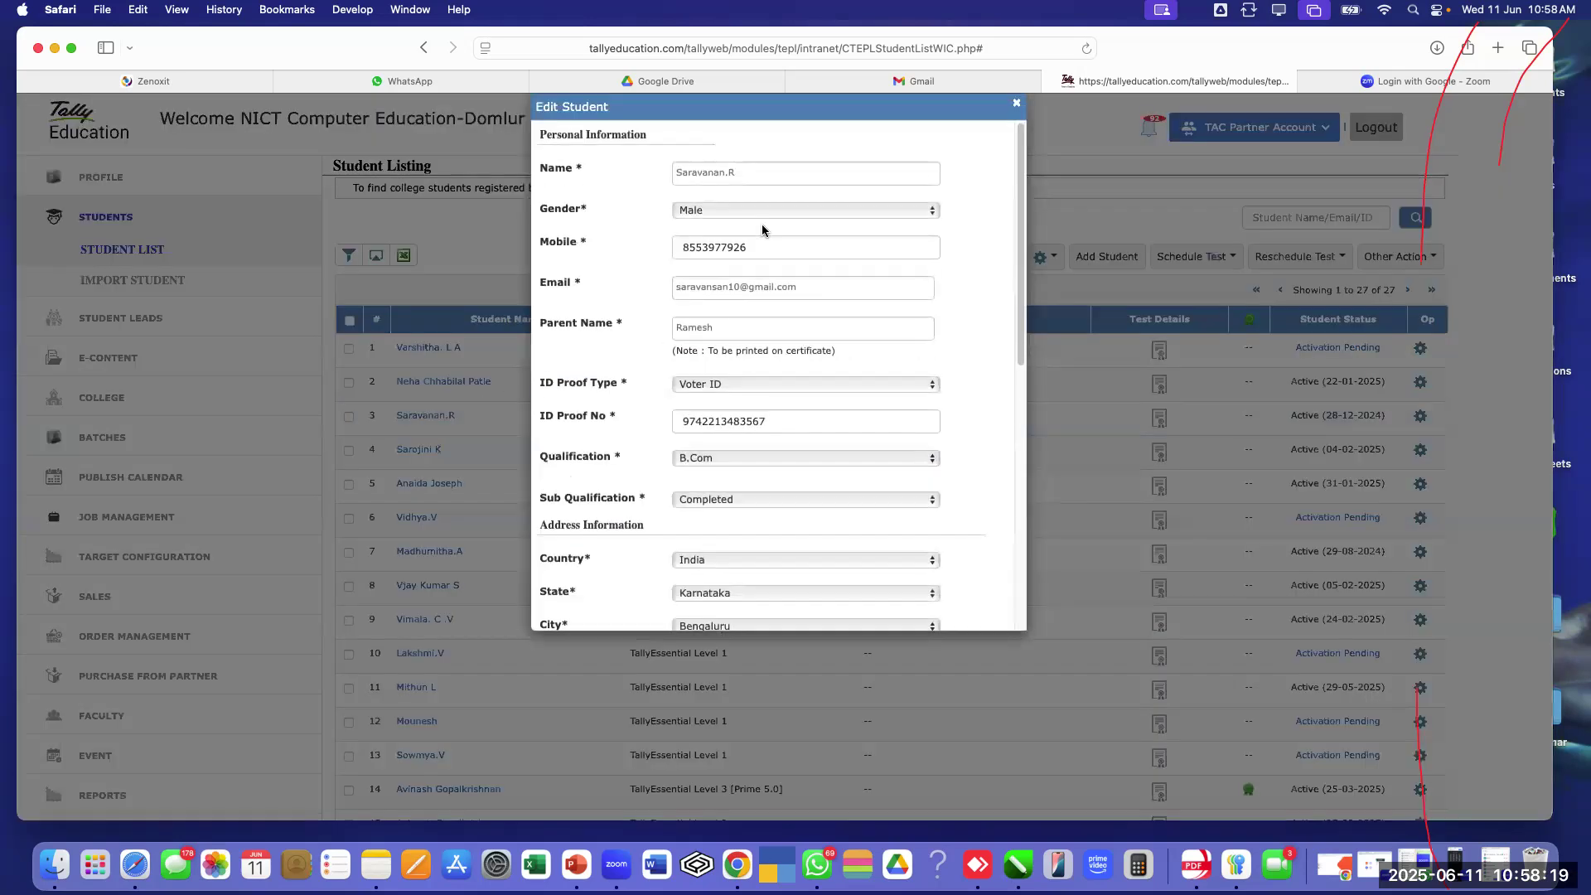
{"action": "left_click_drag", "start_coordinate": [671, 292], "coordinate": [807, 267]}
{"action": "left_click", "coordinate": [844, 296]}
{"action": "left_click", "coordinate": [781, 248]}
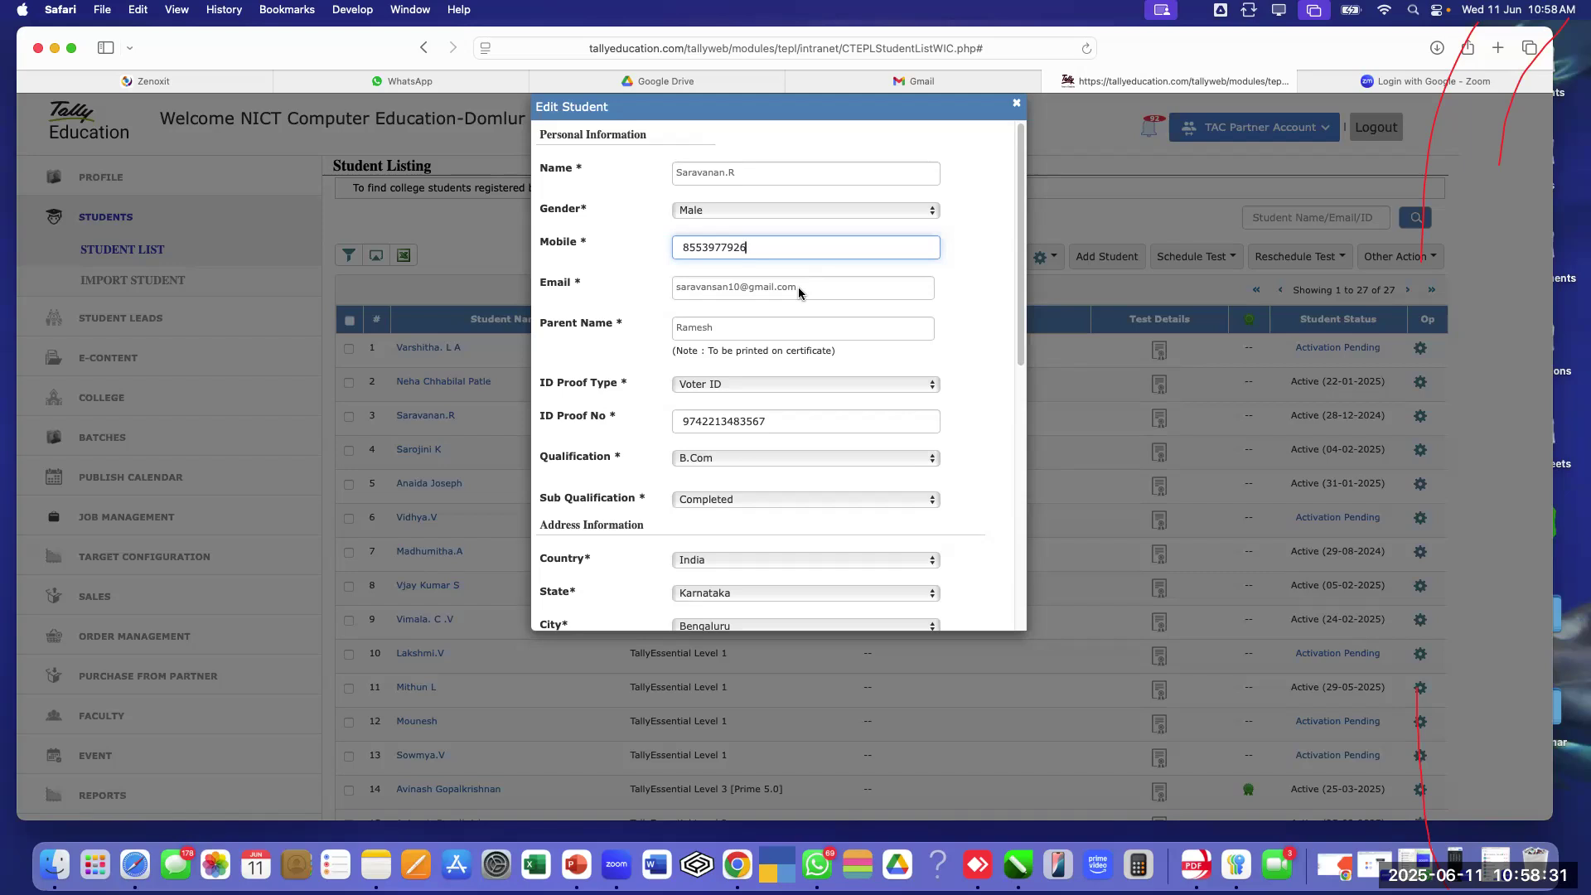
{"action": "left_click", "coordinate": [1017, 105]}
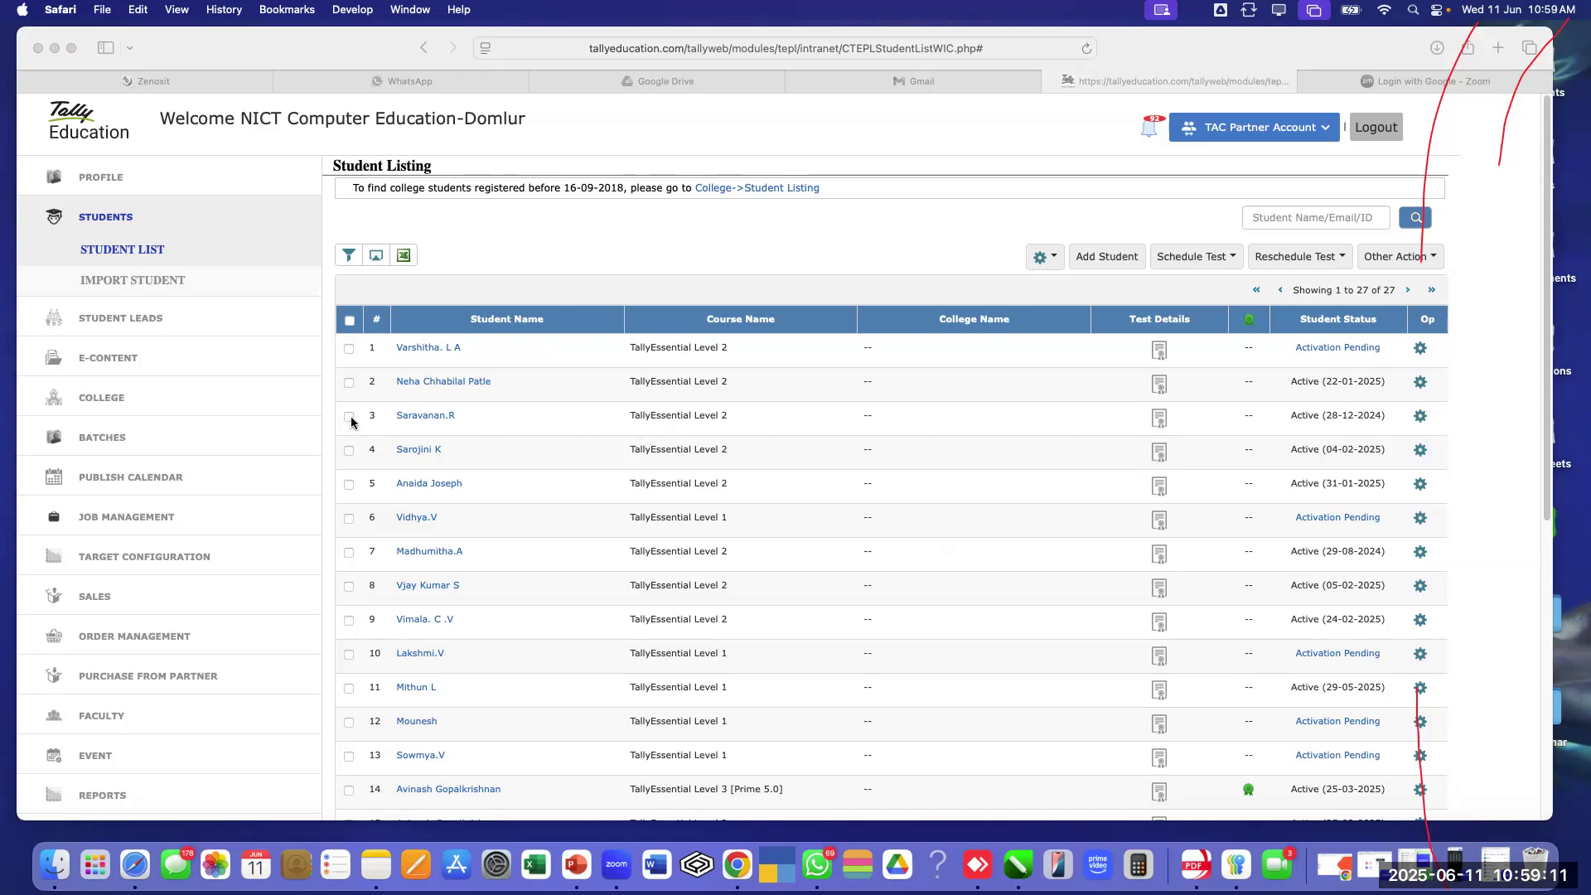
Tick the row 3 student and choose a CT test under Schedule Test
{"action": "left_click", "coordinate": [348, 421]}
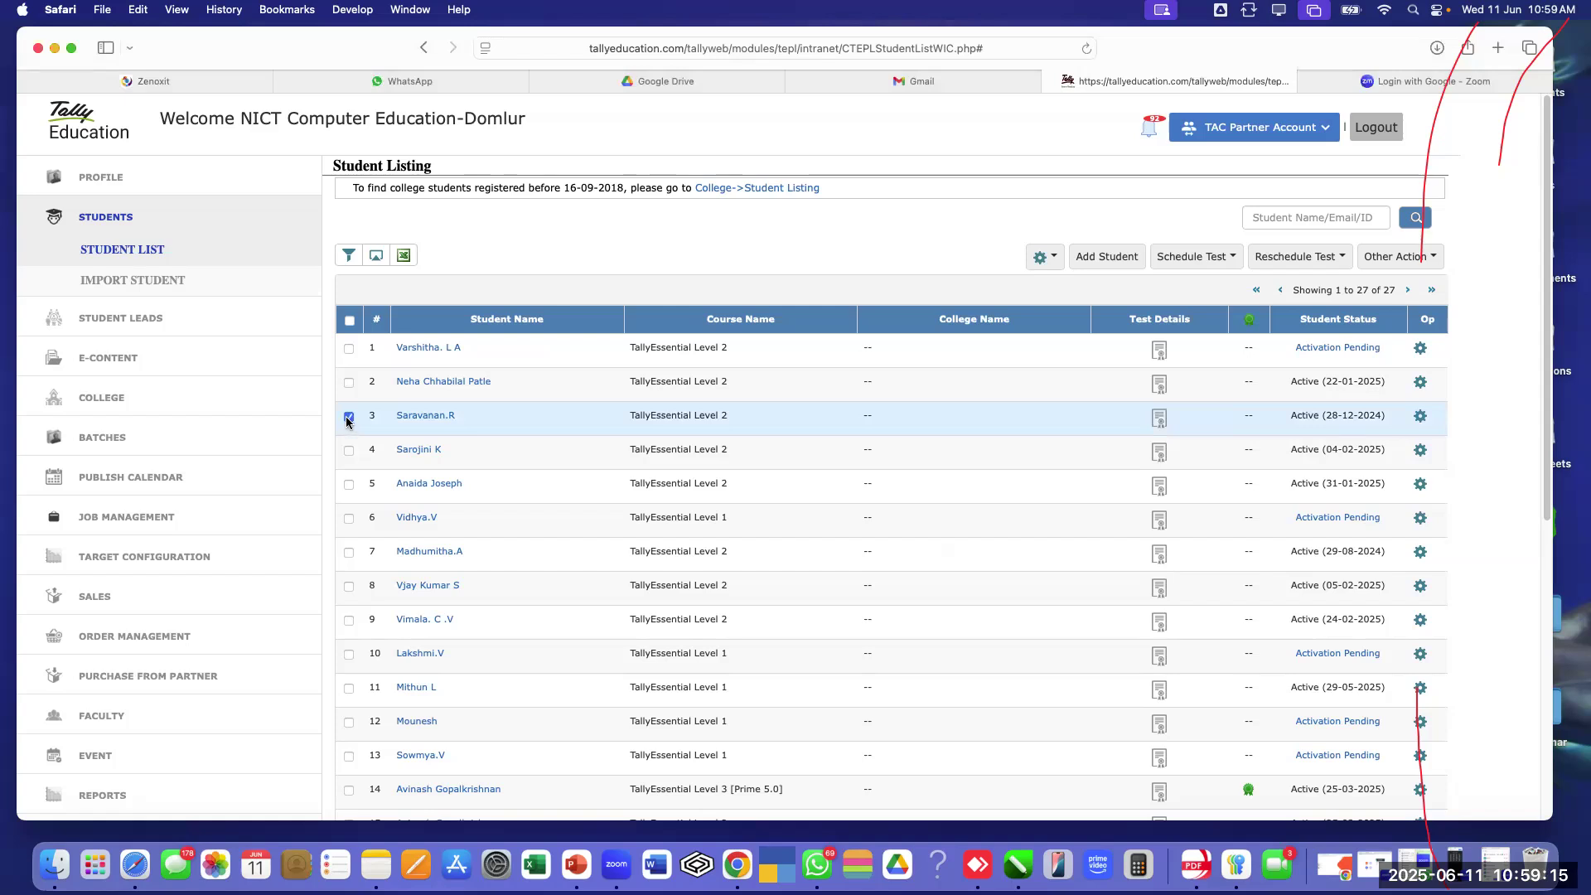
{"action": "left_click", "coordinate": [348, 419]}
{"action": "left_click", "coordinate": [1200, 262]}
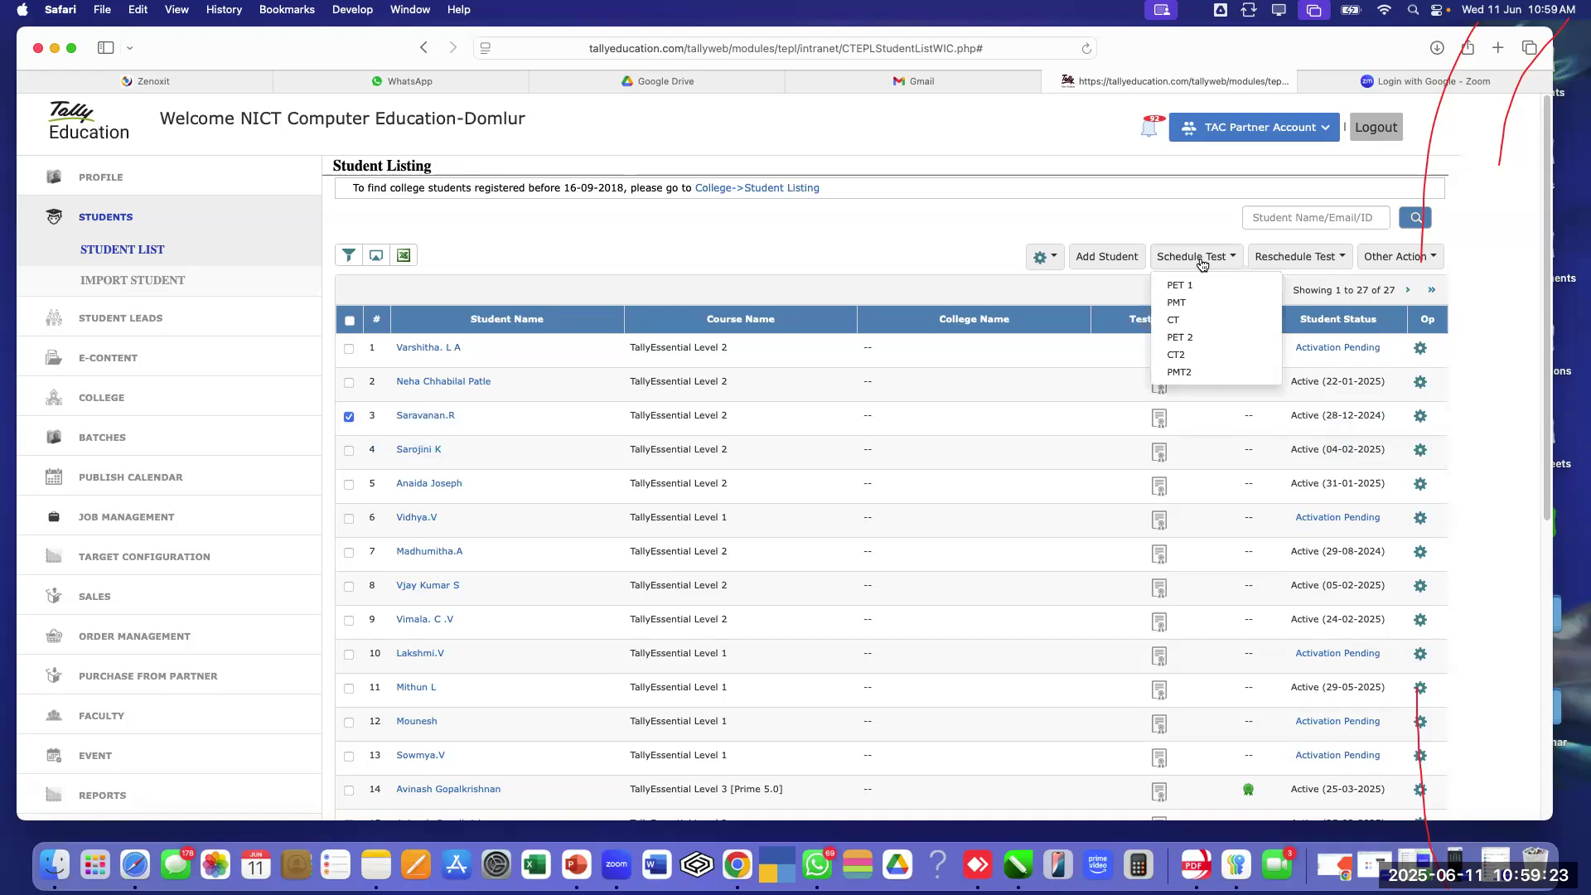
{"action": "left_click", "coordinate": [1183, 323]}
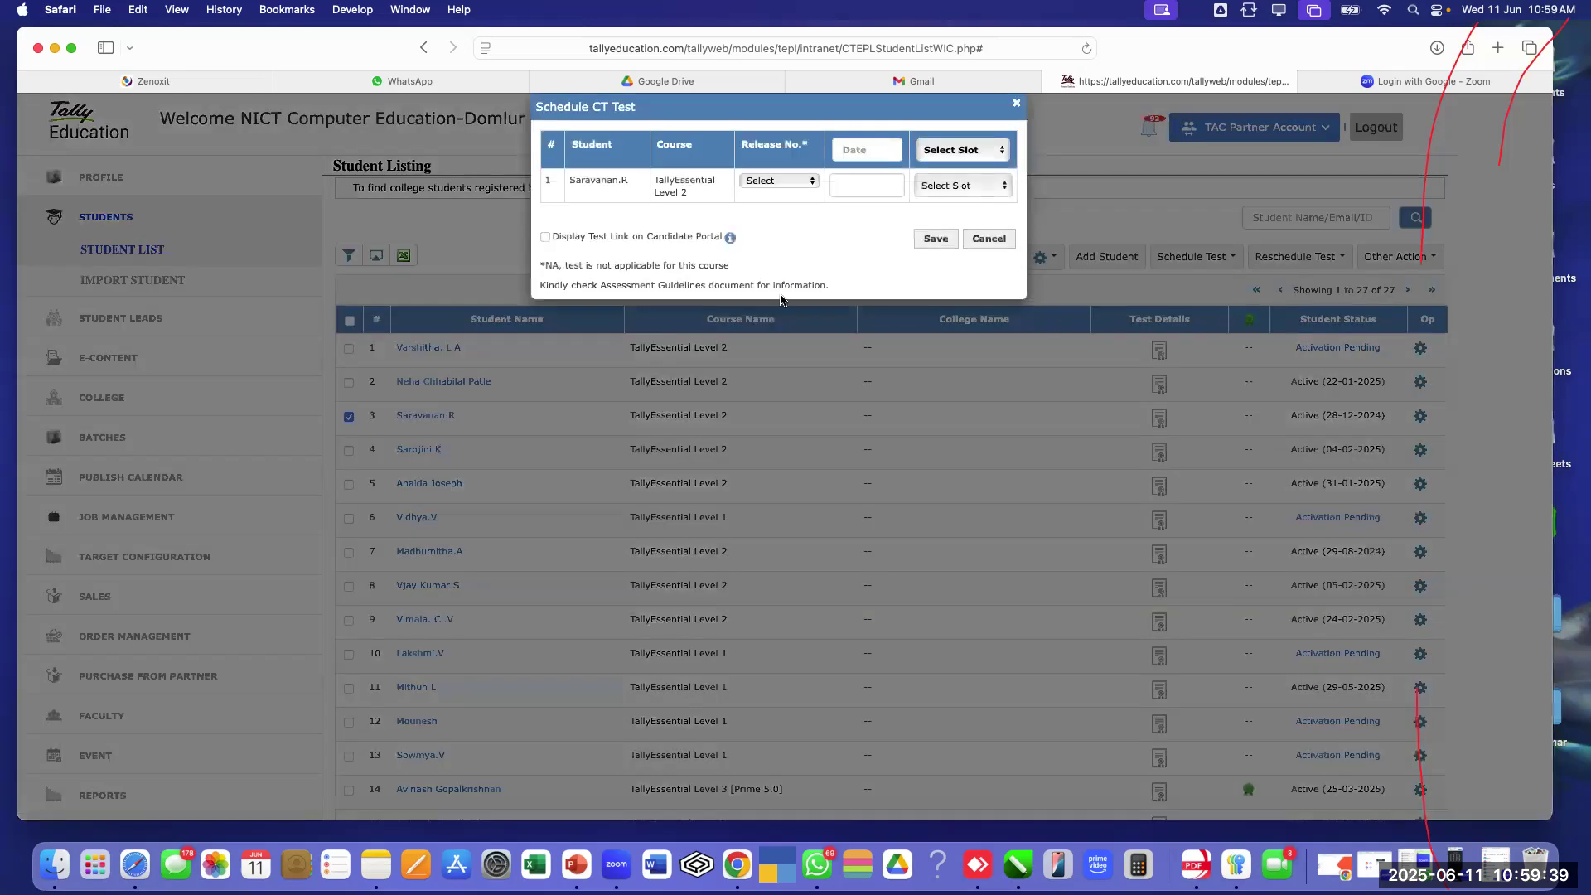
Set release Prime 5.0 and test date 11-06-2025 (changed from 13 June), then save
{"action": "left_click", "coordinate": [775, 185]}
{"action": "left_click", "coordinate": [772, 274]}
{"action": "left_click", "coordinate": [849, 149]}
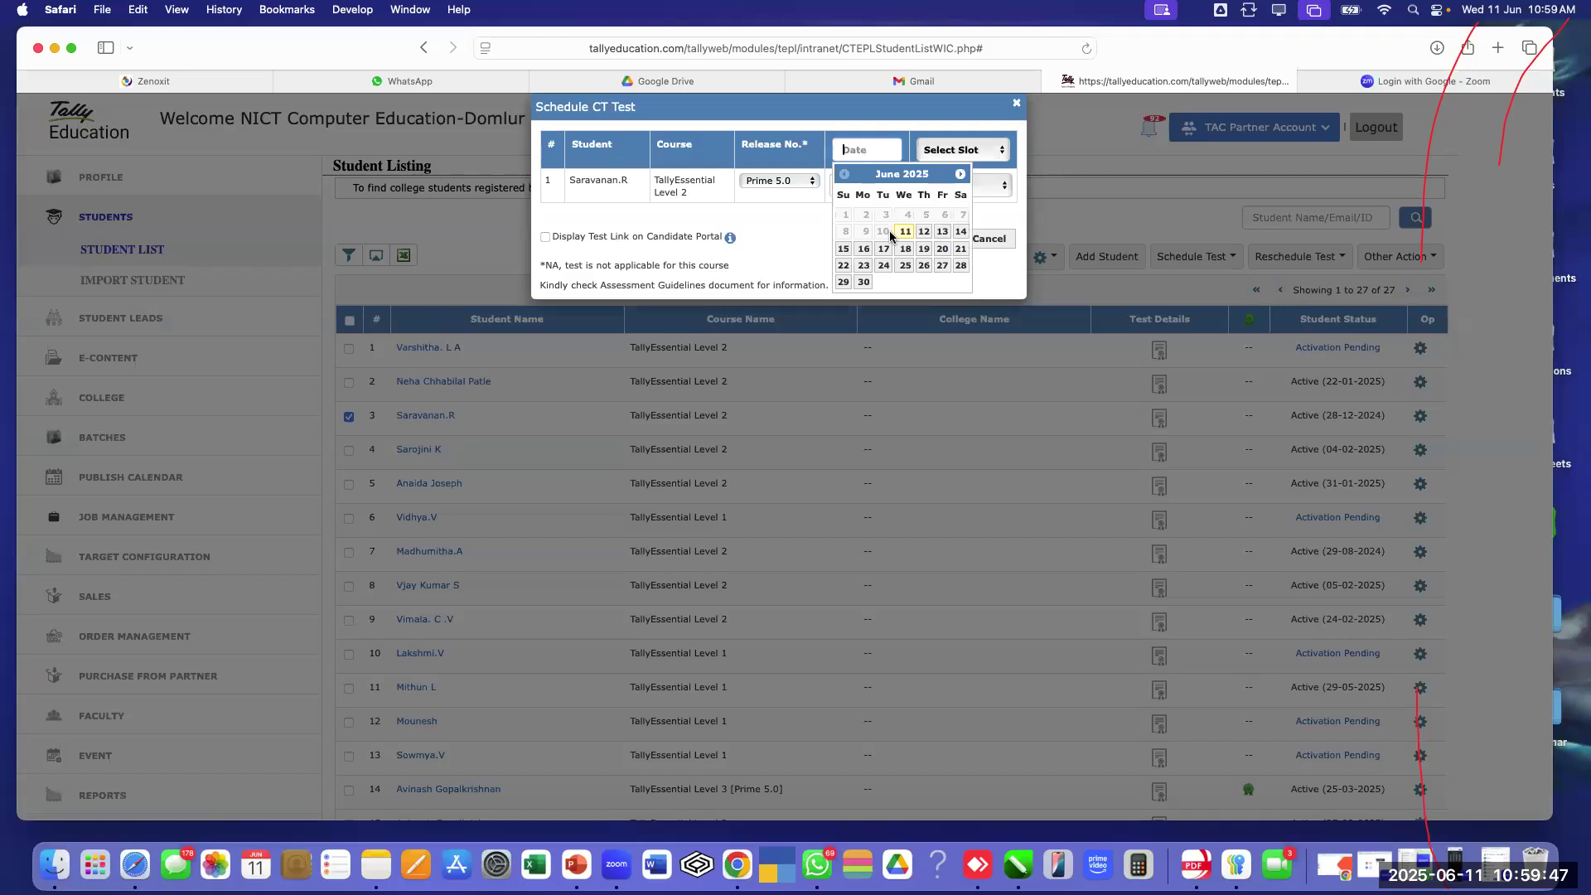
{"action": "left_click", "coordinate": [942, 232]}
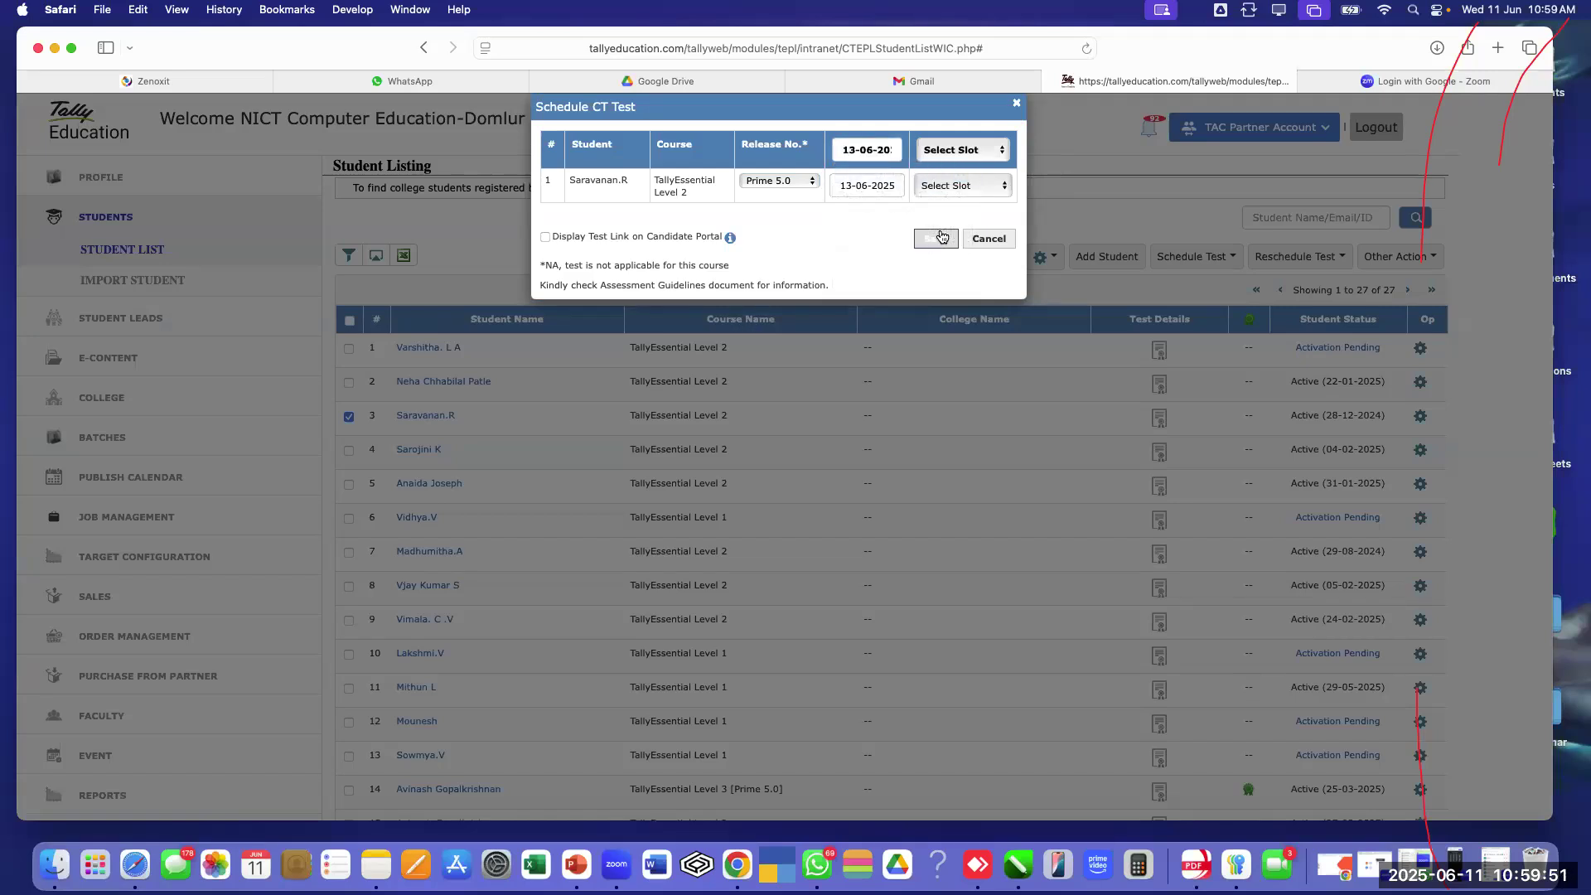
{"action": "left_click", "coordinate": [934, 240]}
{"action": "left_click", "coordinate": [869, 158]}
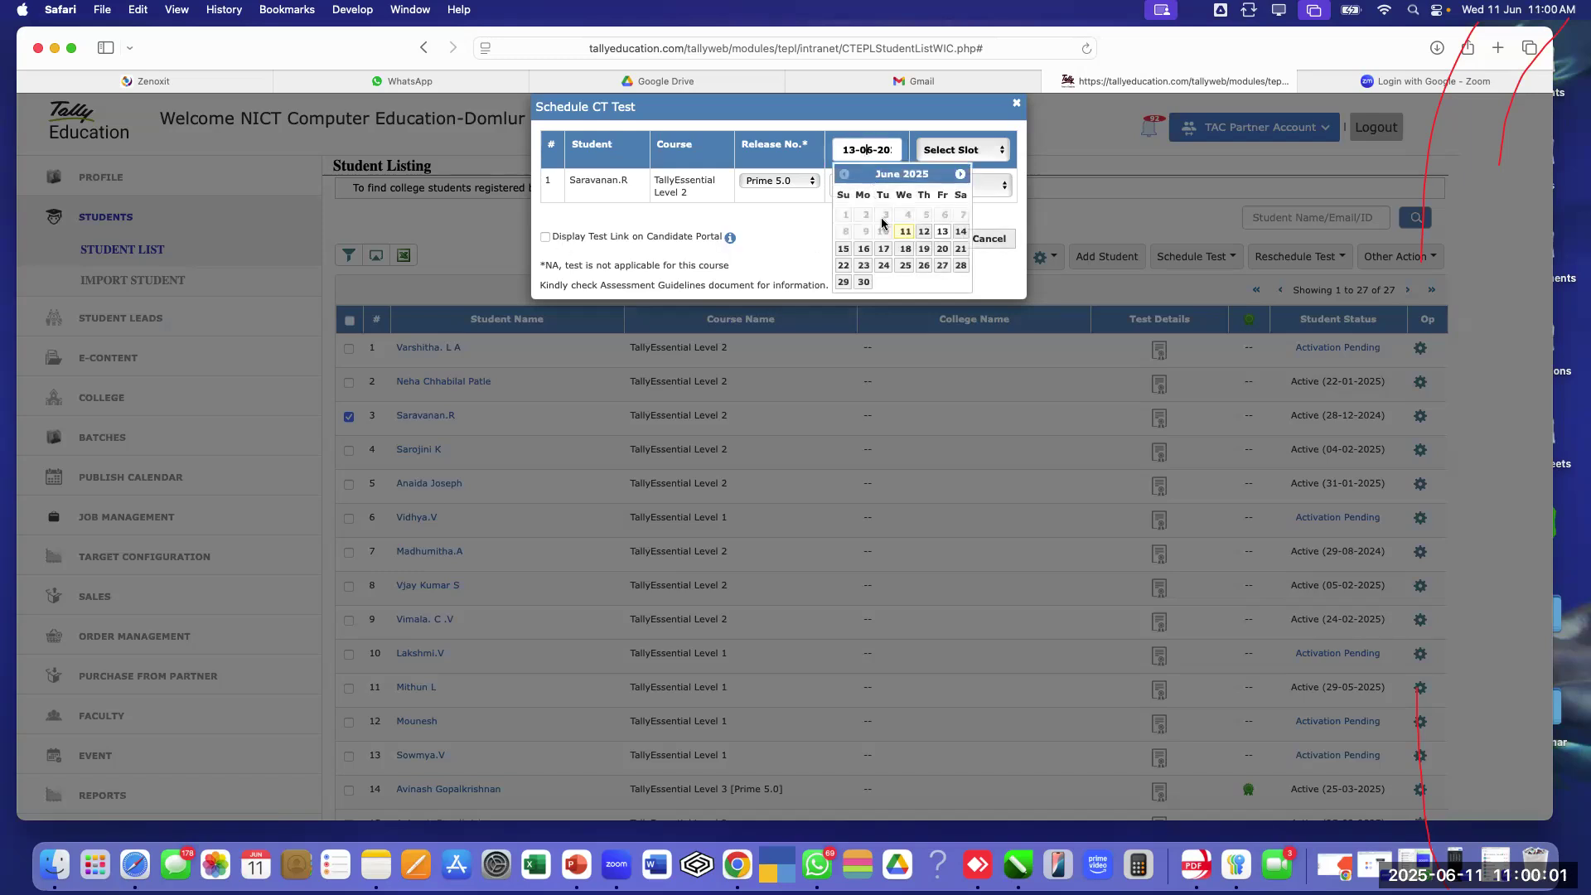
{"action": "left_click", "coordinate": [902, 236]}
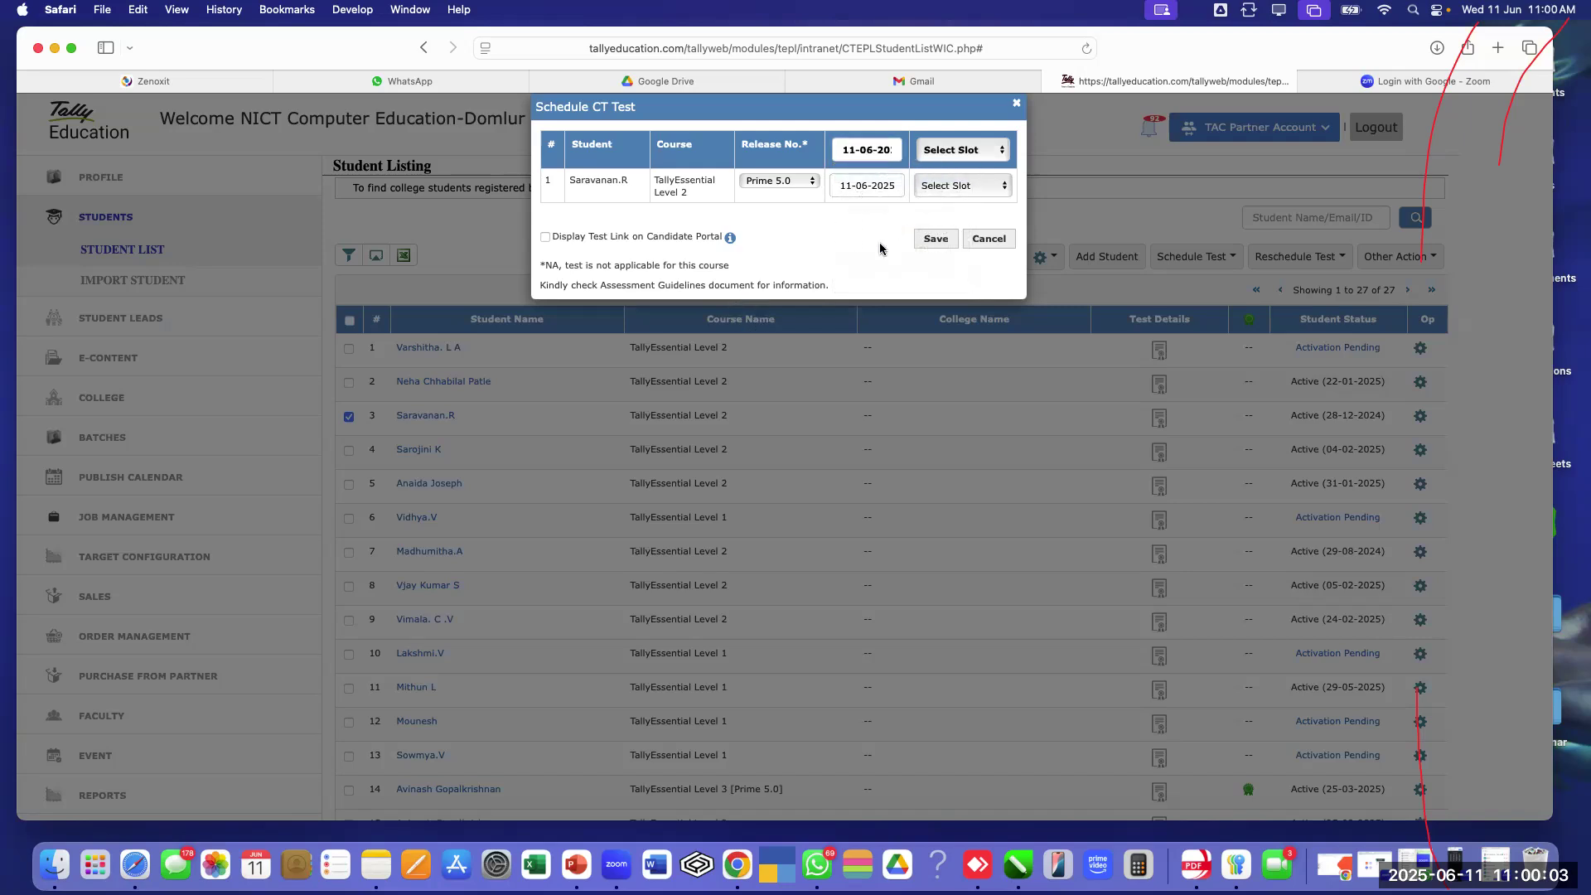
{"action": "left_click", "coordinate": [936, 239]}
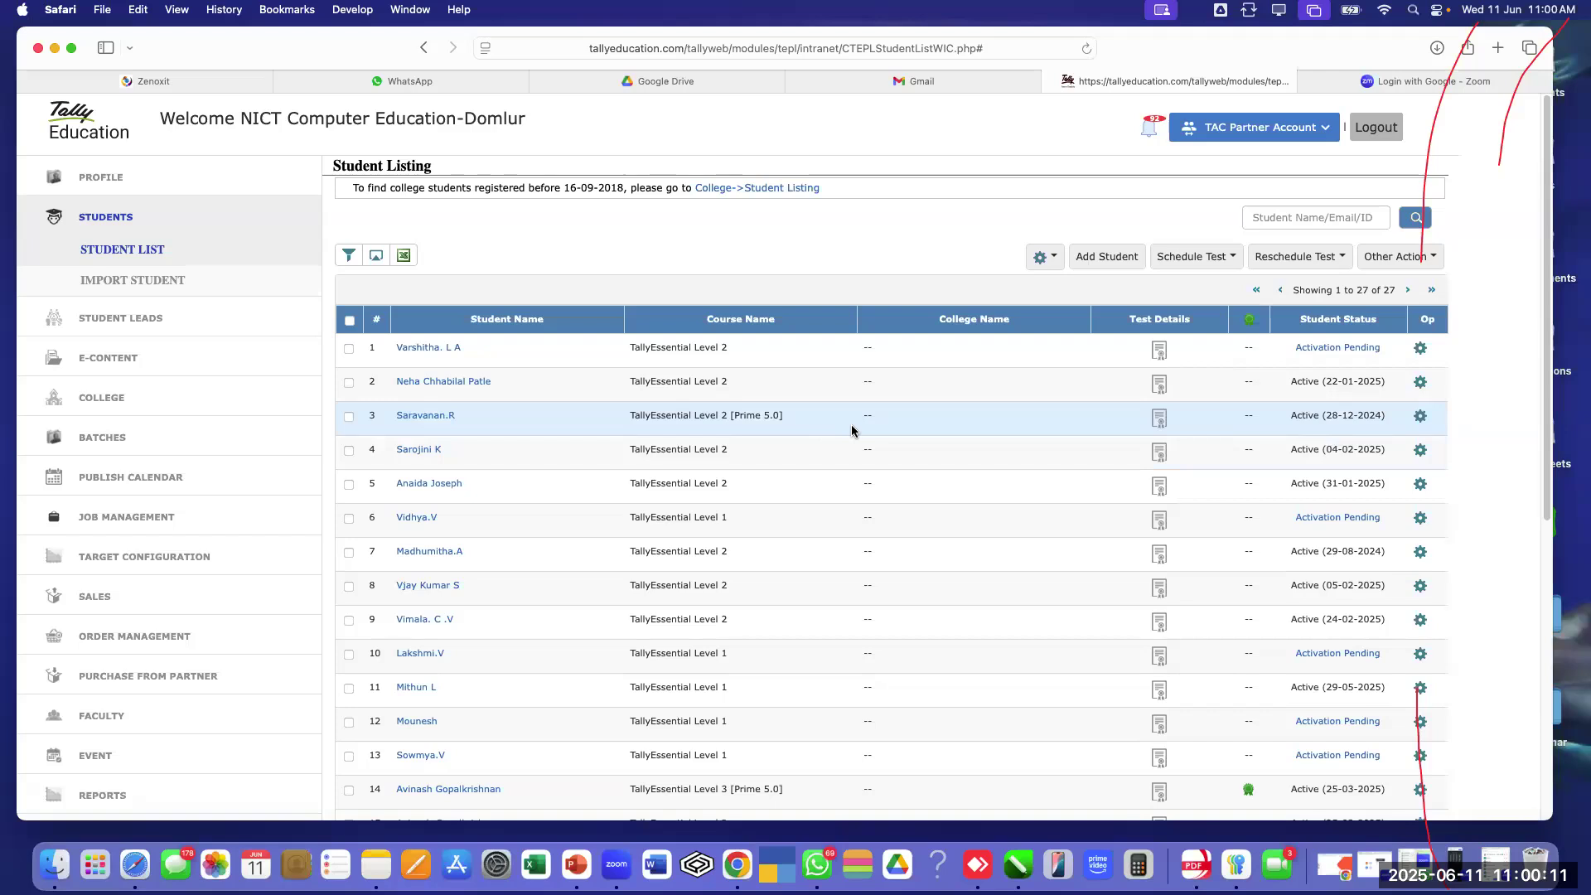
Open row 3's Test Details and copy the CT test URL
{"action": "left_click", "coordinate": [1161, 423]}
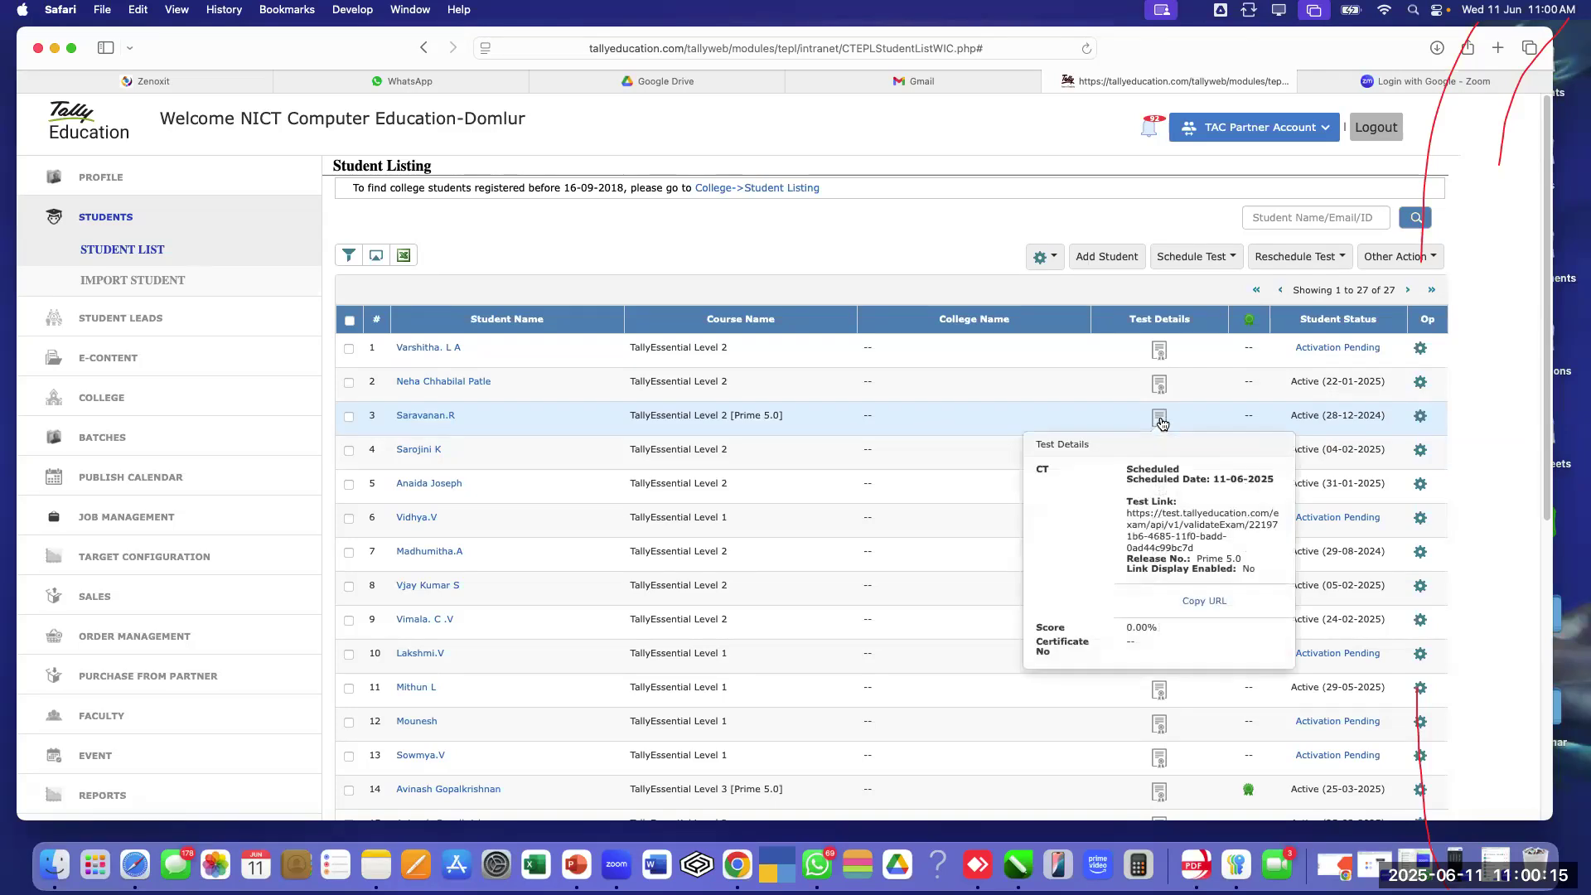
{"action": "left_click", "coordinate": [1206, 602]}
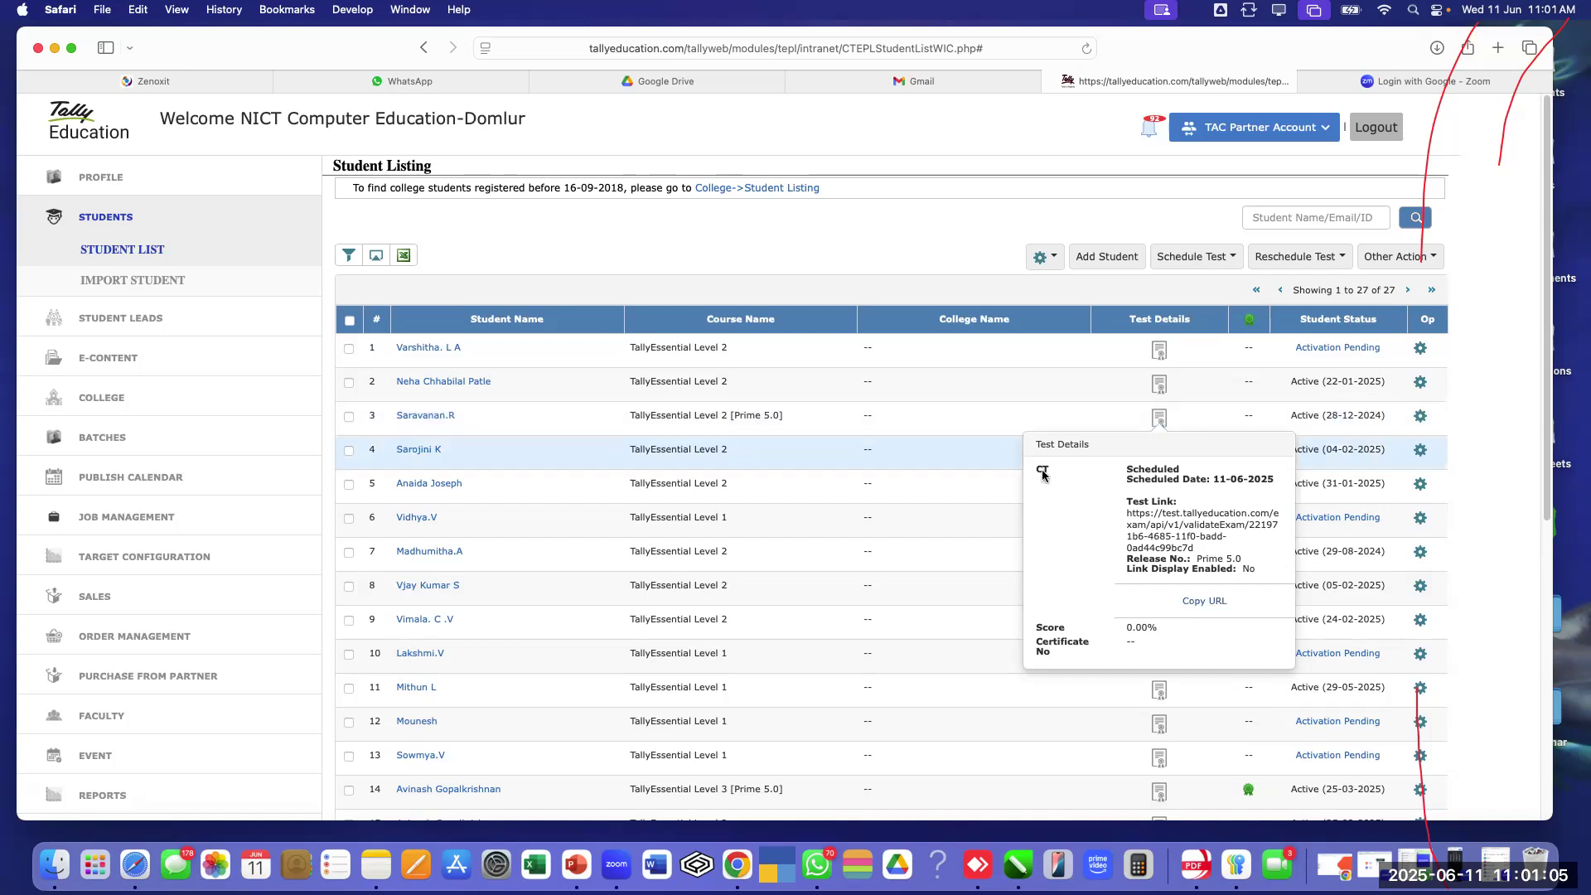
{"action": "left_click", "coordinate": [966, 424]}
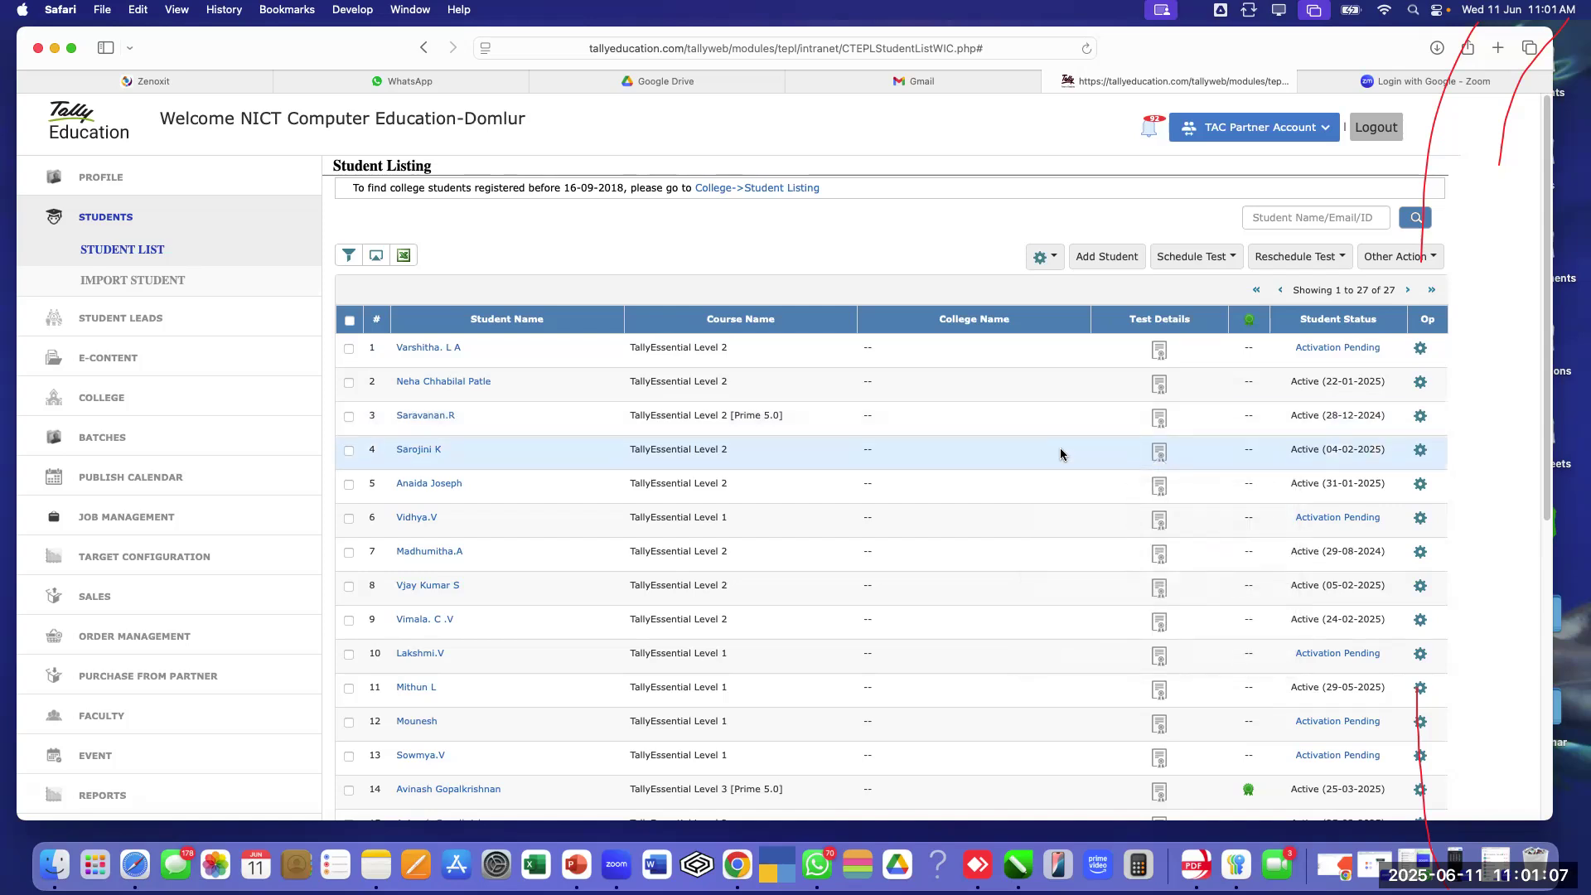
Check the test details of rows 5, 4 and 3, then tick row 3 again
{"action": "left_click", "coordinate": [1159, 491]}
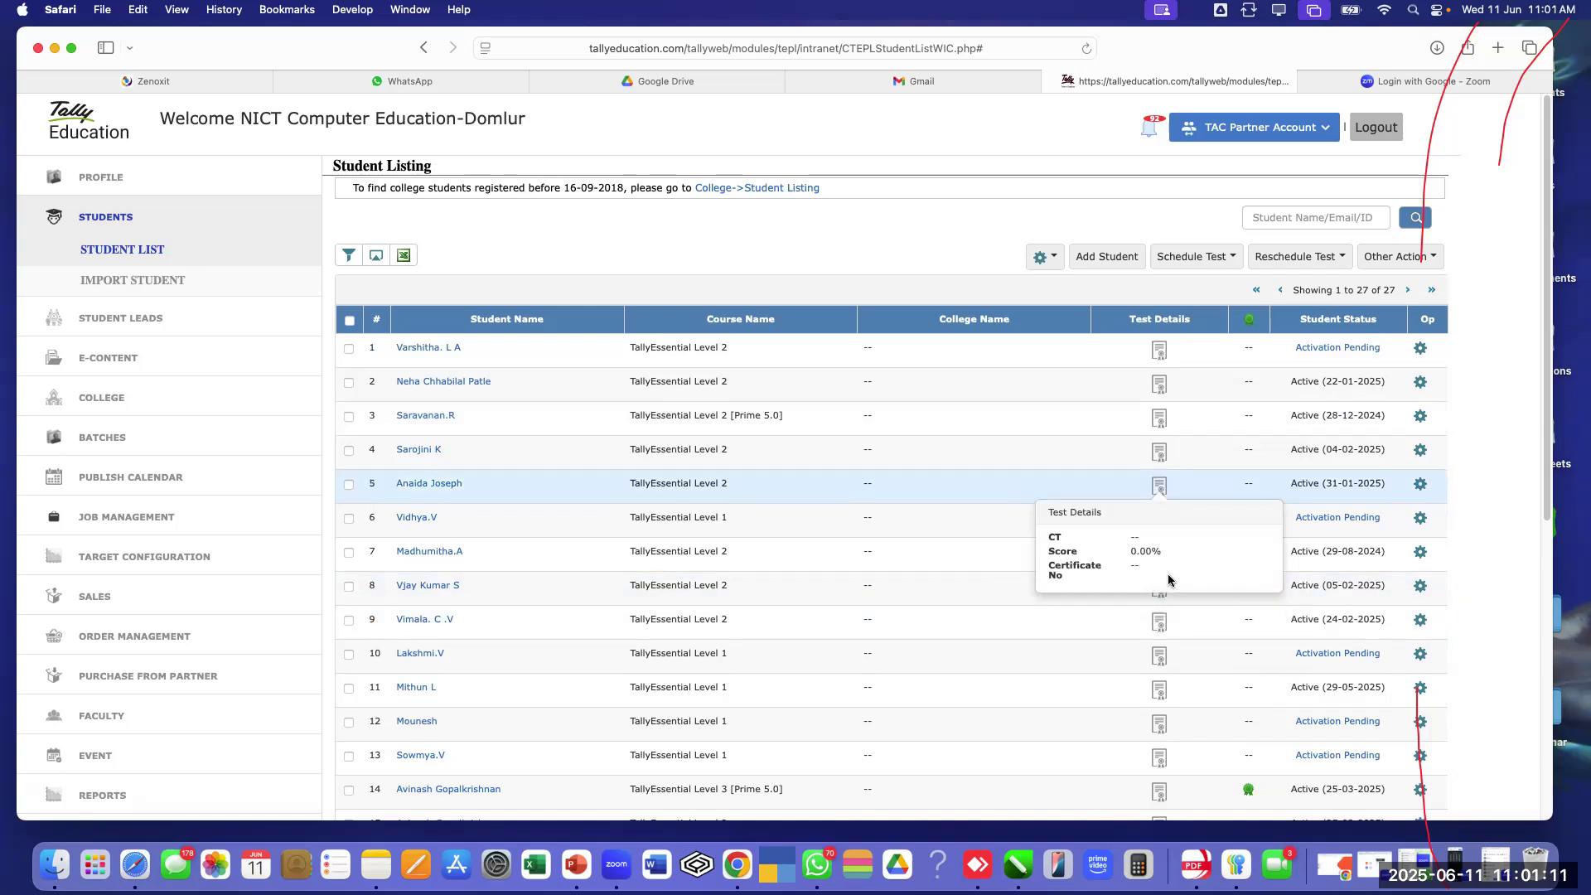
{"action": "left_click", "coordinate": [1161, 453]}
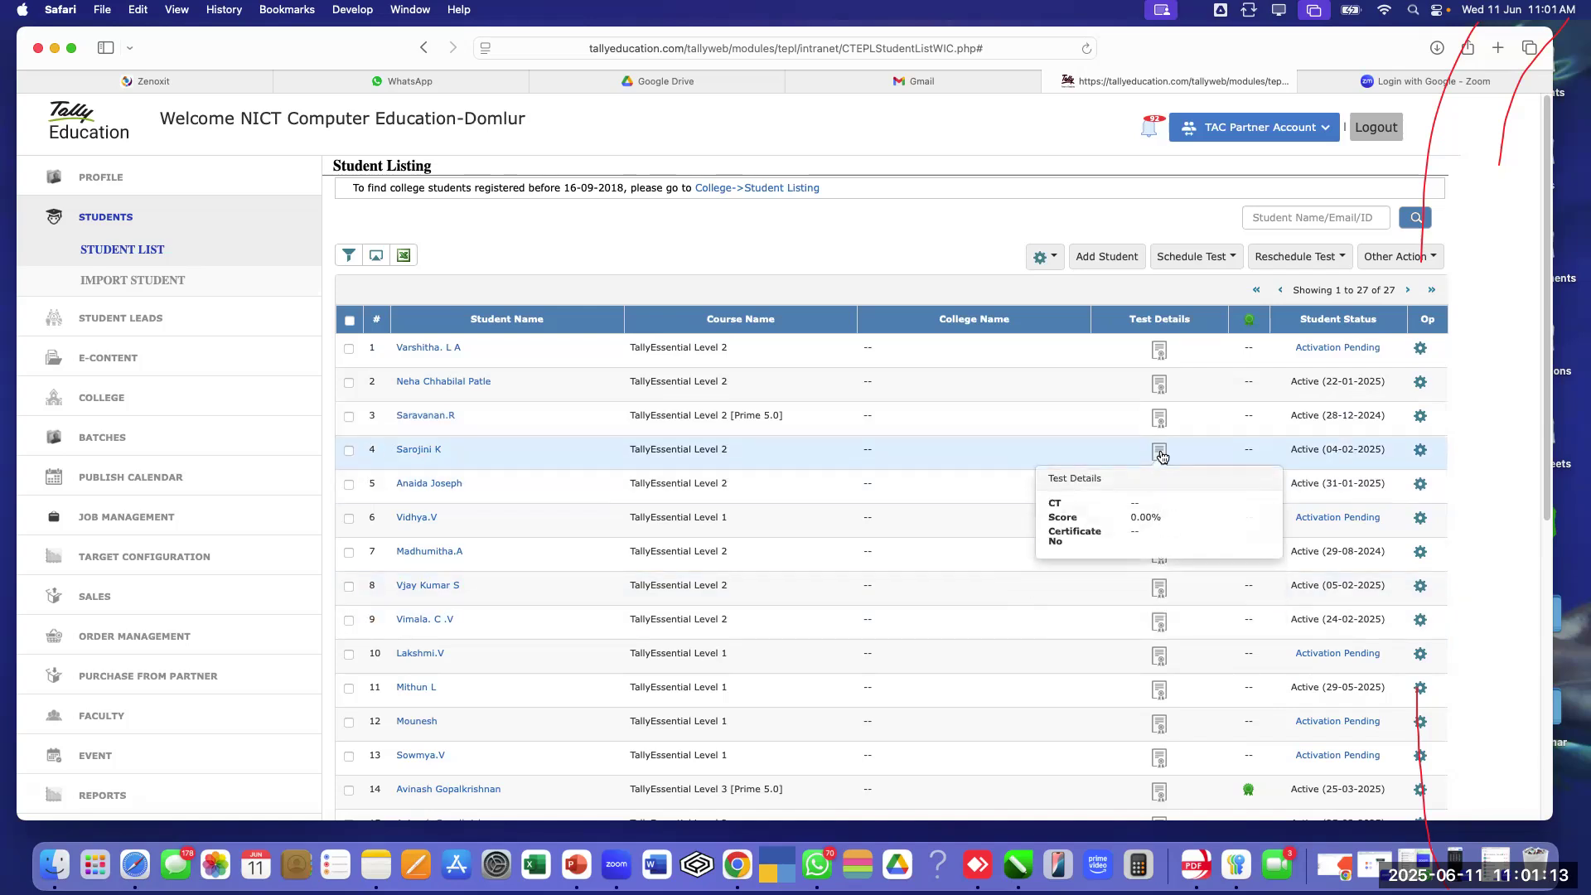
{"action": "left_click", "coordinate": [1162, 422]}
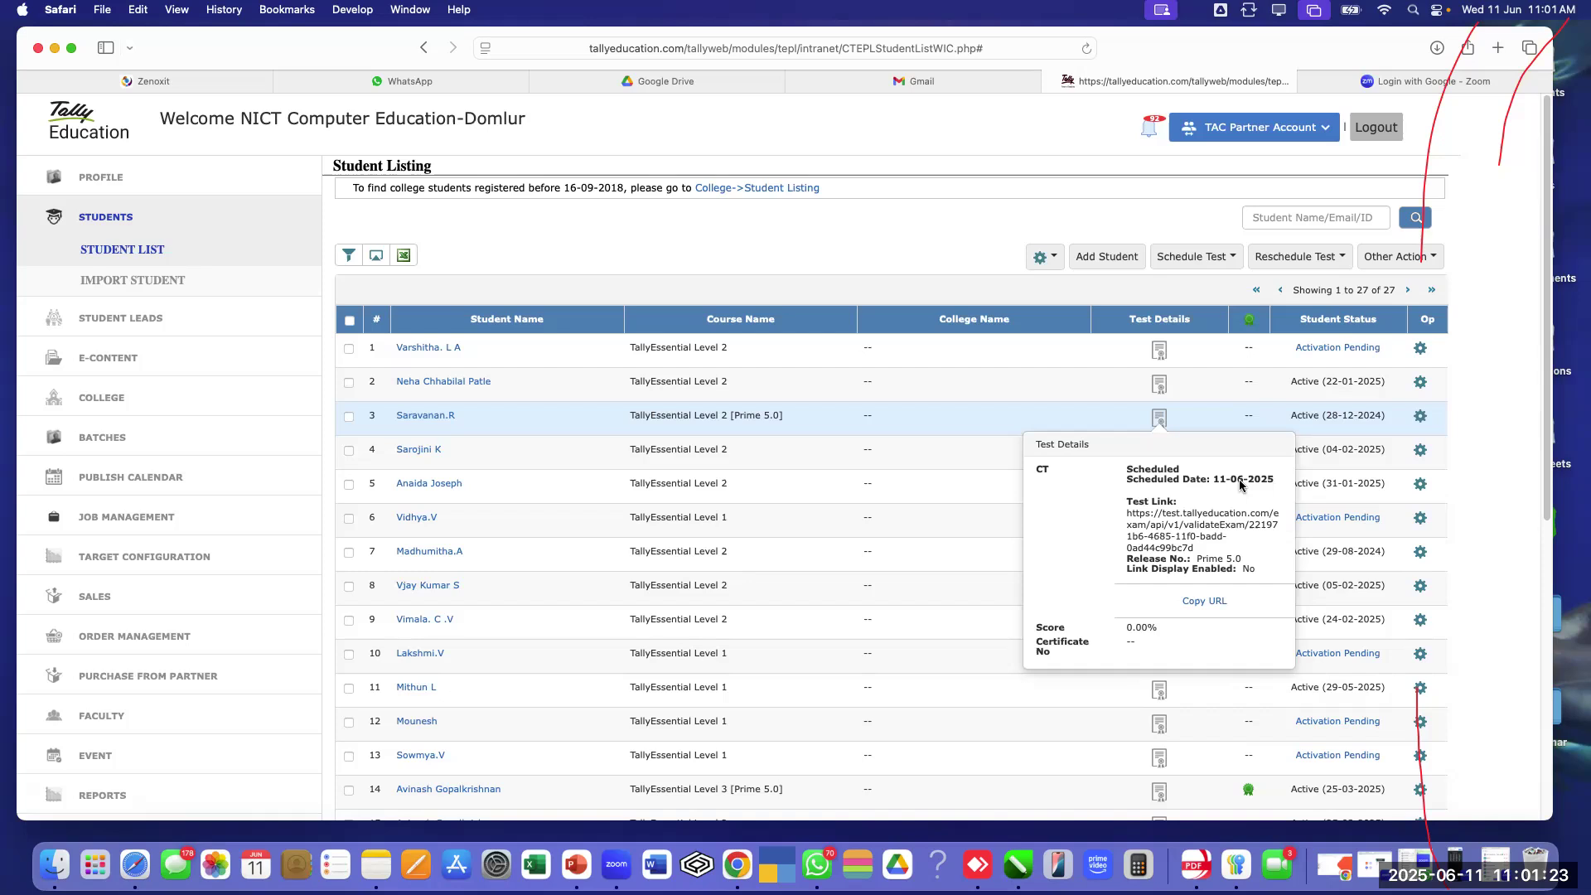
{"action": "left_click", "coordinate": [349, 418]}
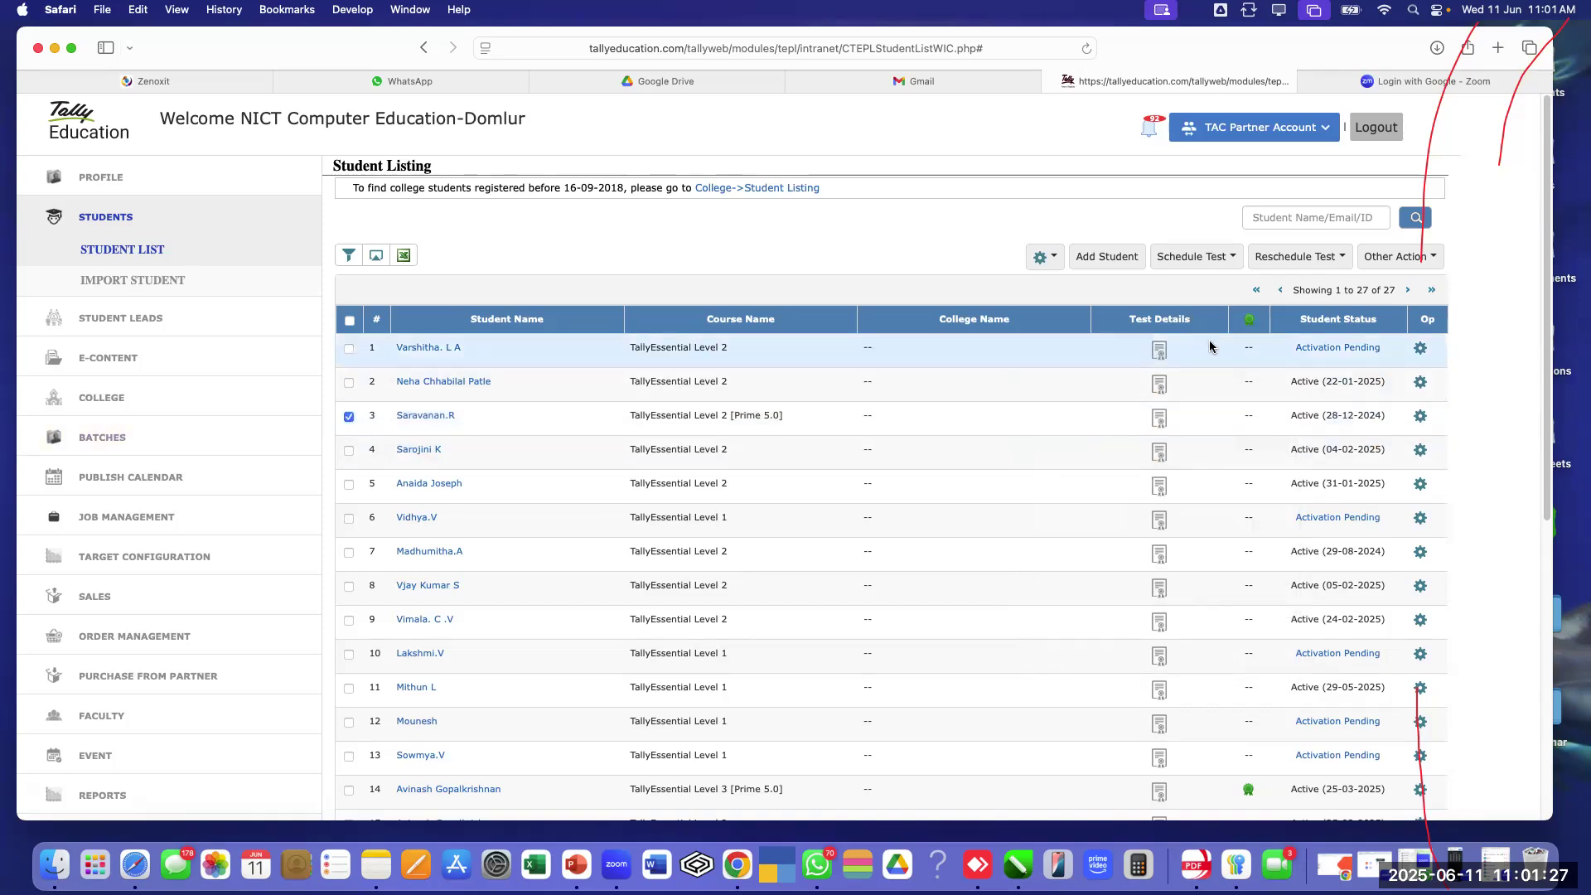
{"action": "left_click", "coordinate": [1301, 257]}
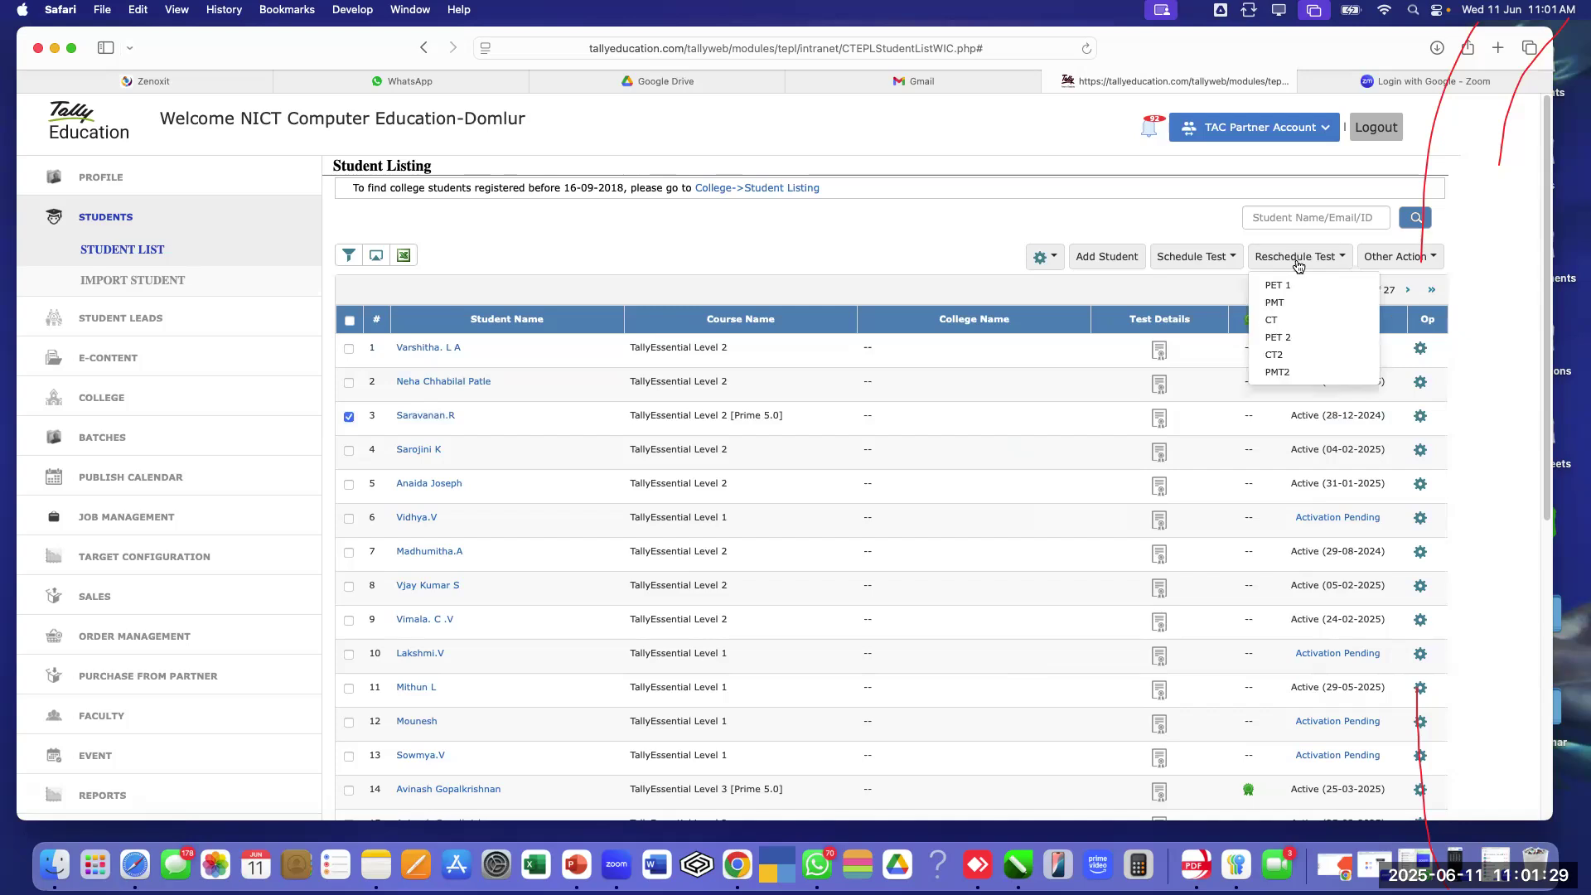
{"action": "left_click", "coordinate": [1279, 321]}
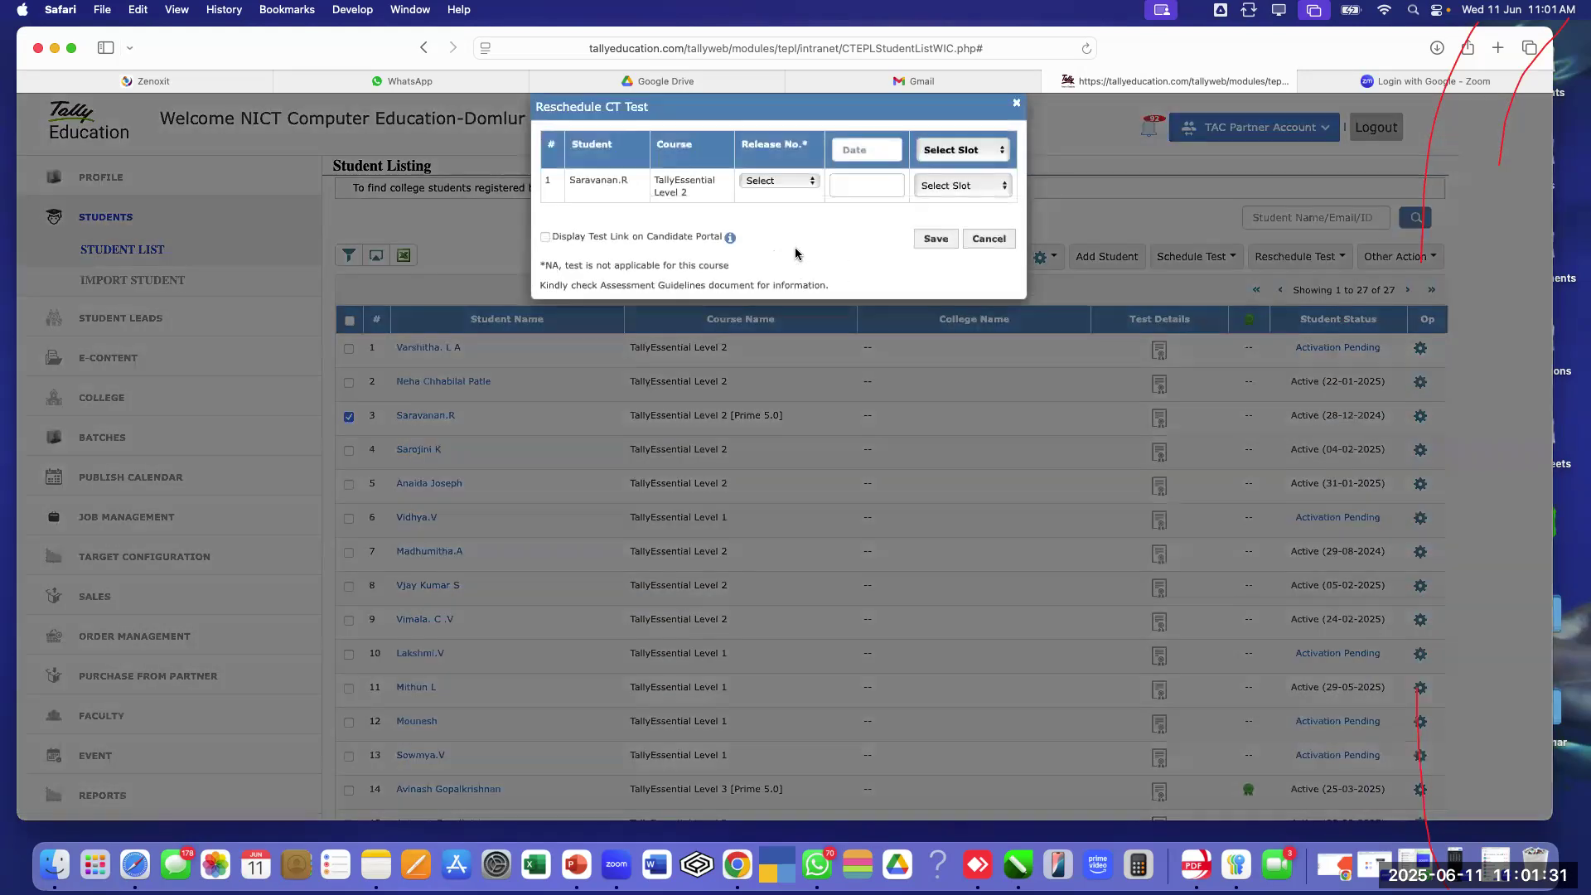
{"action": "left_click", "coordinate": [779, 181]}
{"action": "left_click", "coordinate": [778, 270]}
{"action": "left_click", "coordinate": [858, 151]}
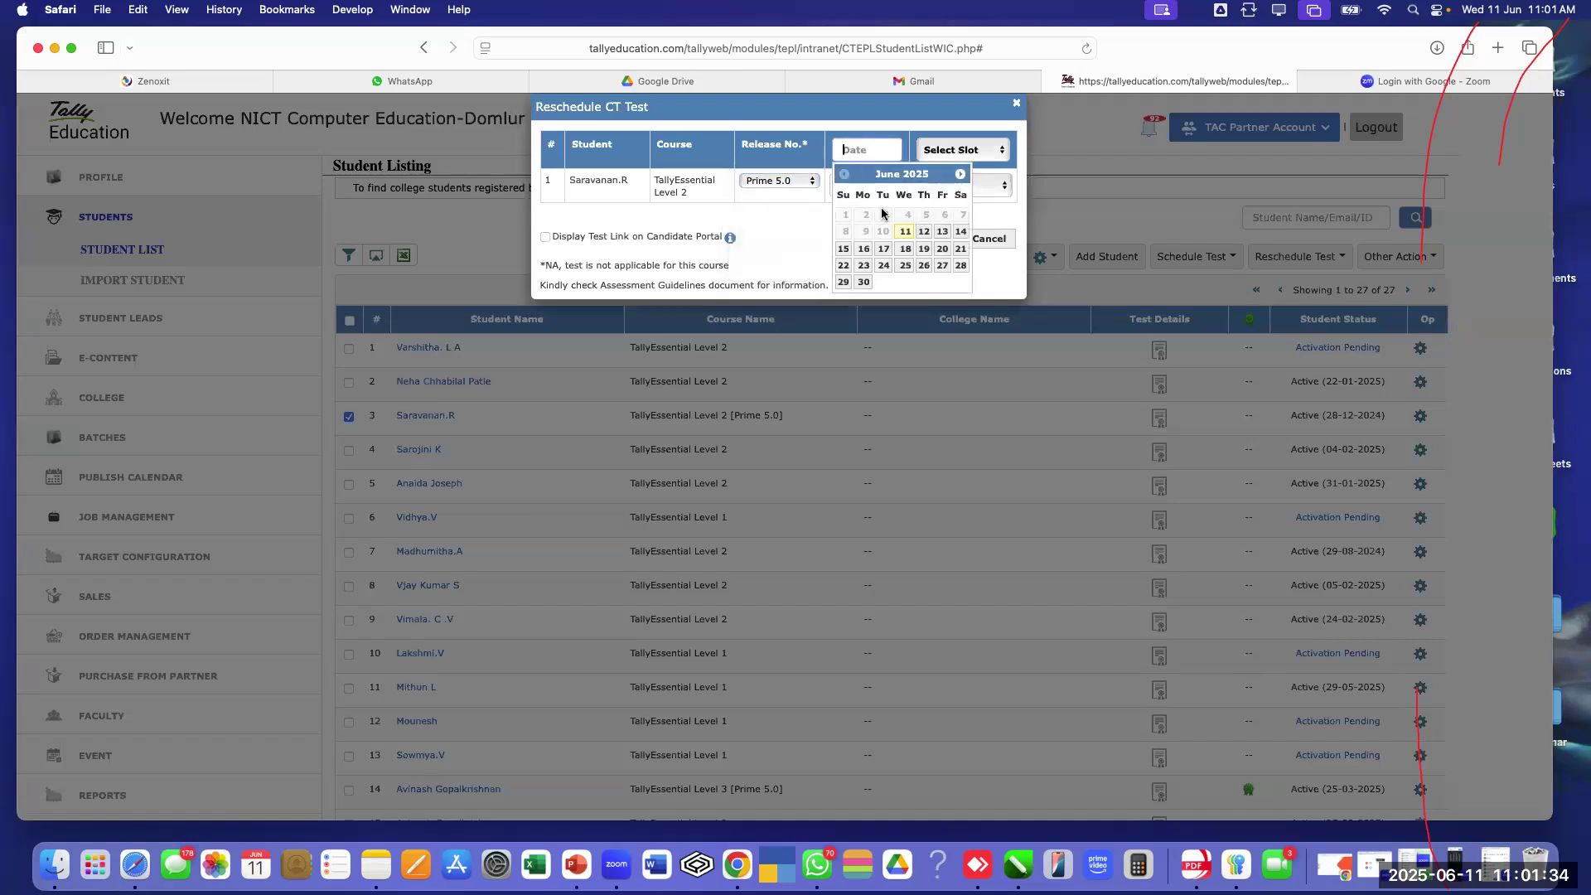
{"action": "left_click", "coordinate": [942, 232]}
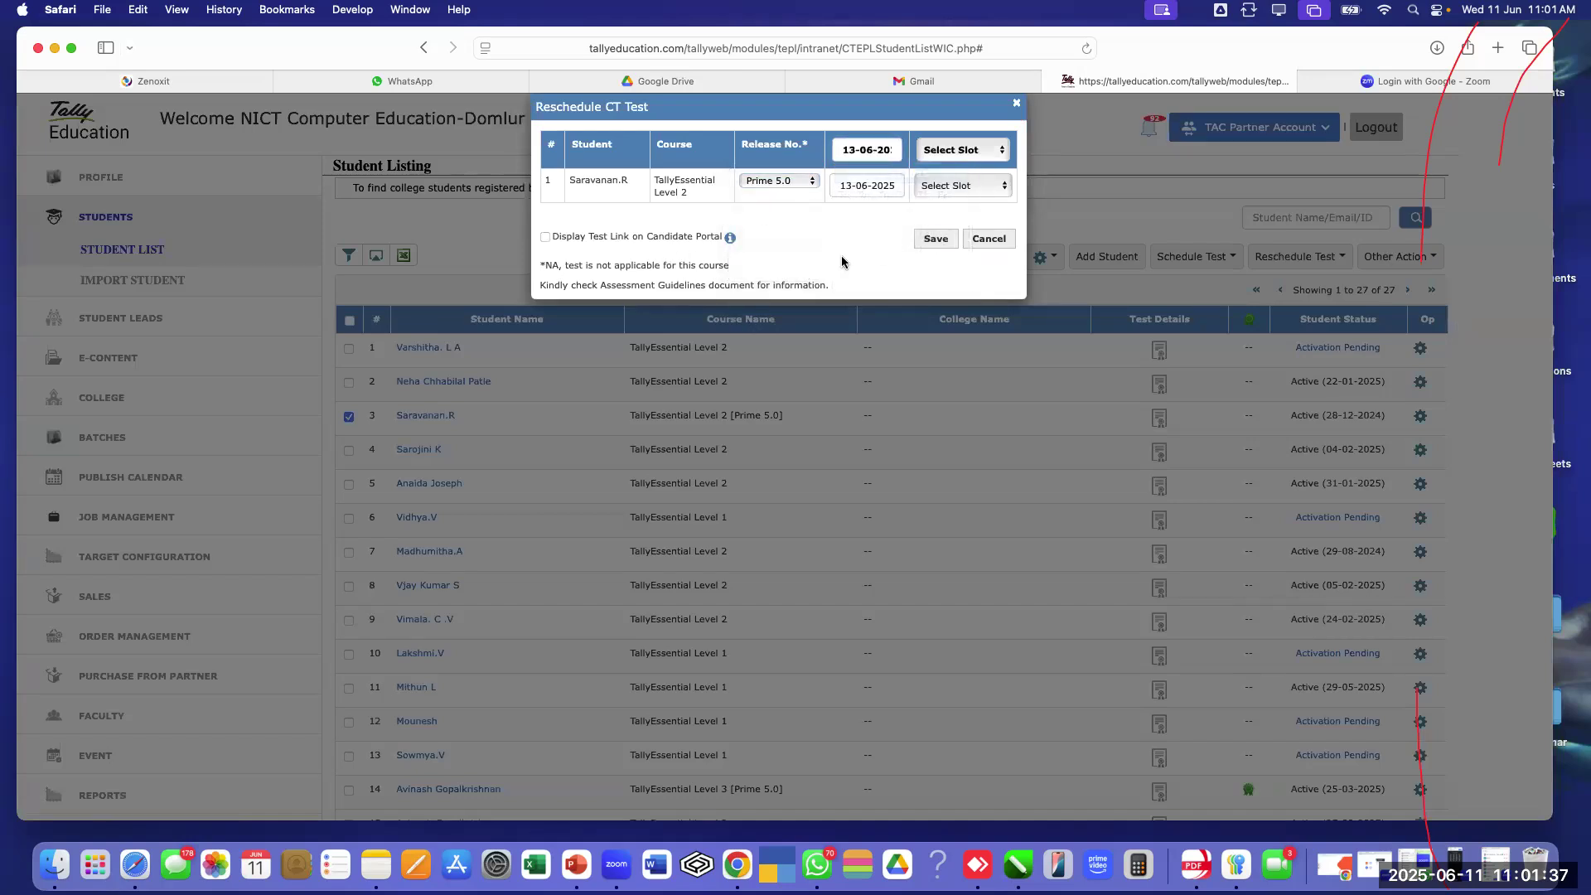
{"action": "left_click", "coordinate": [1017, 103]}
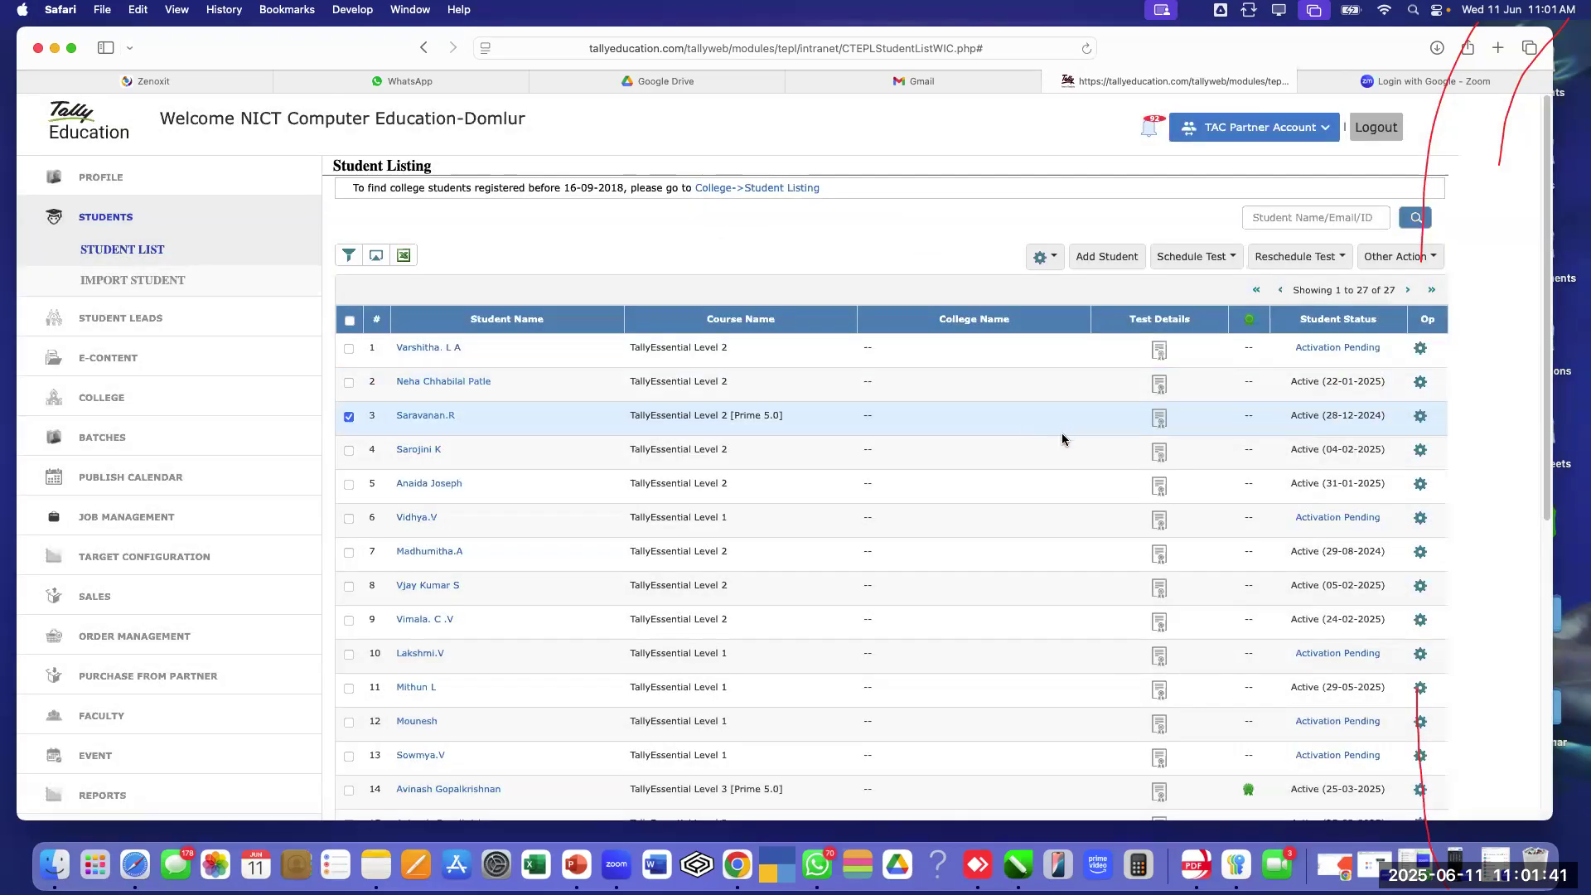
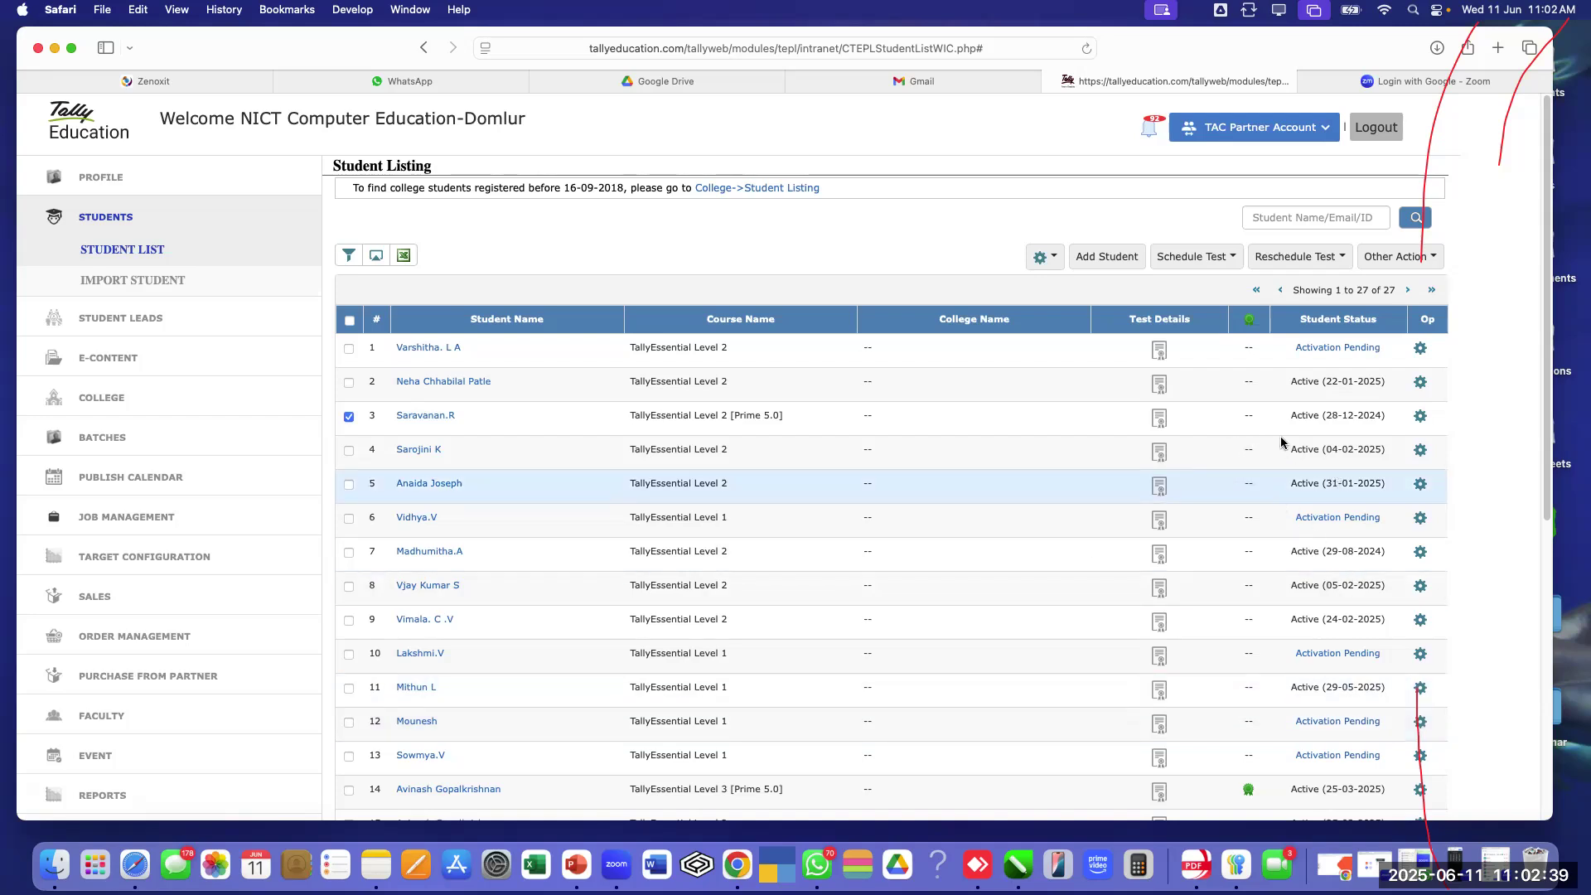
Confirm row 14's Level 3 Prime 5.0 certificate (46.67%) in Test Details and tick the student
{"action": "scroll", "coordinate": [1110, 434], "scroll_direction": "down", "scroll_amount": 5}
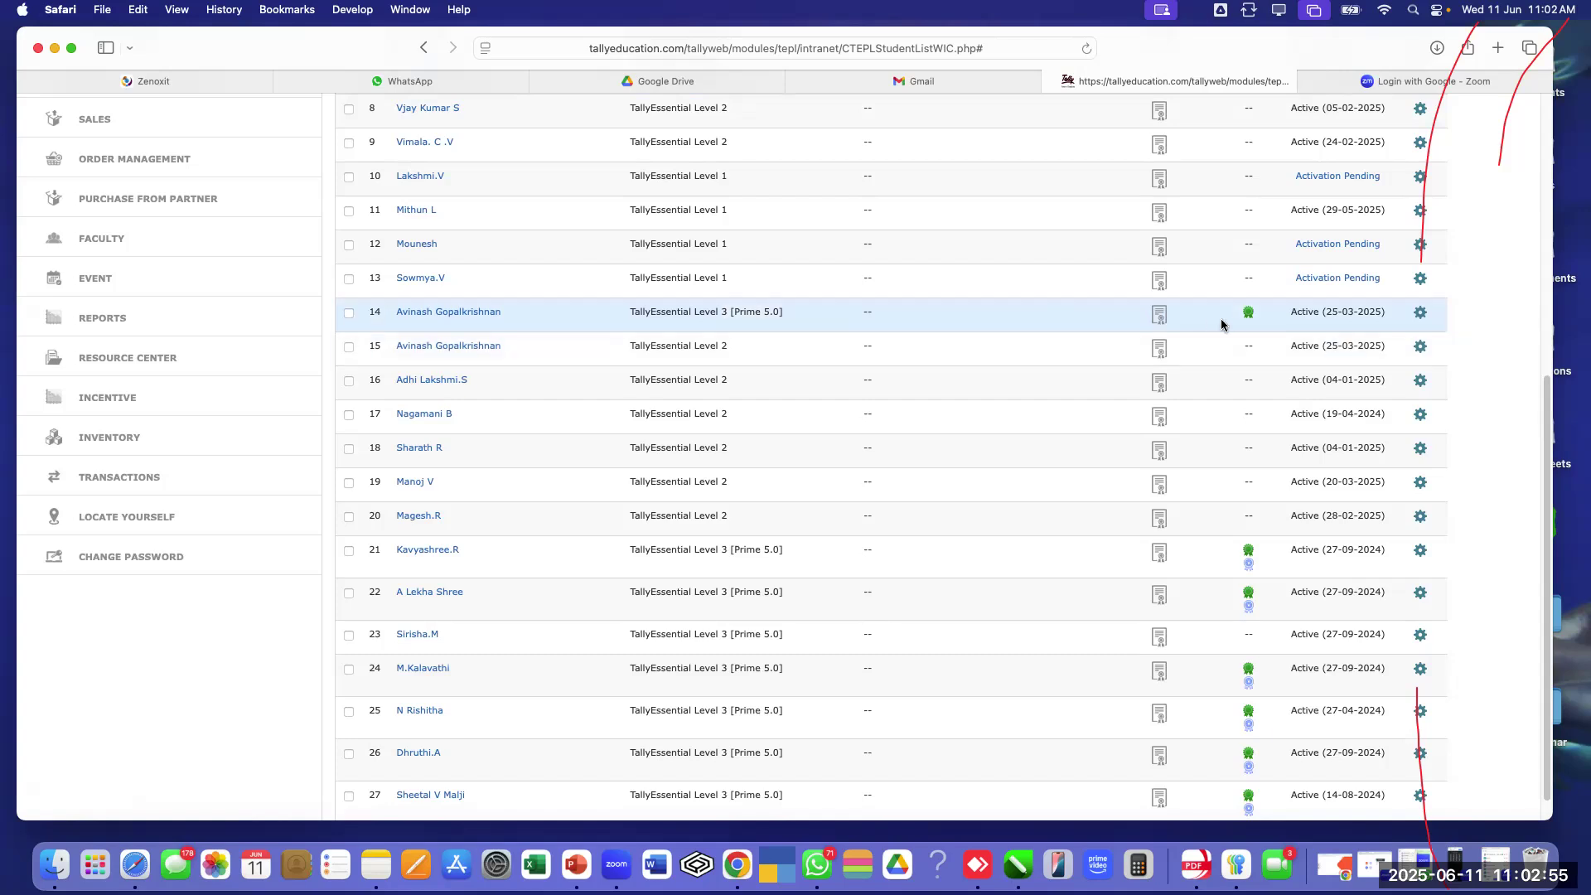
{"action": "mouse_move", "coordinate": [1249, 318]}
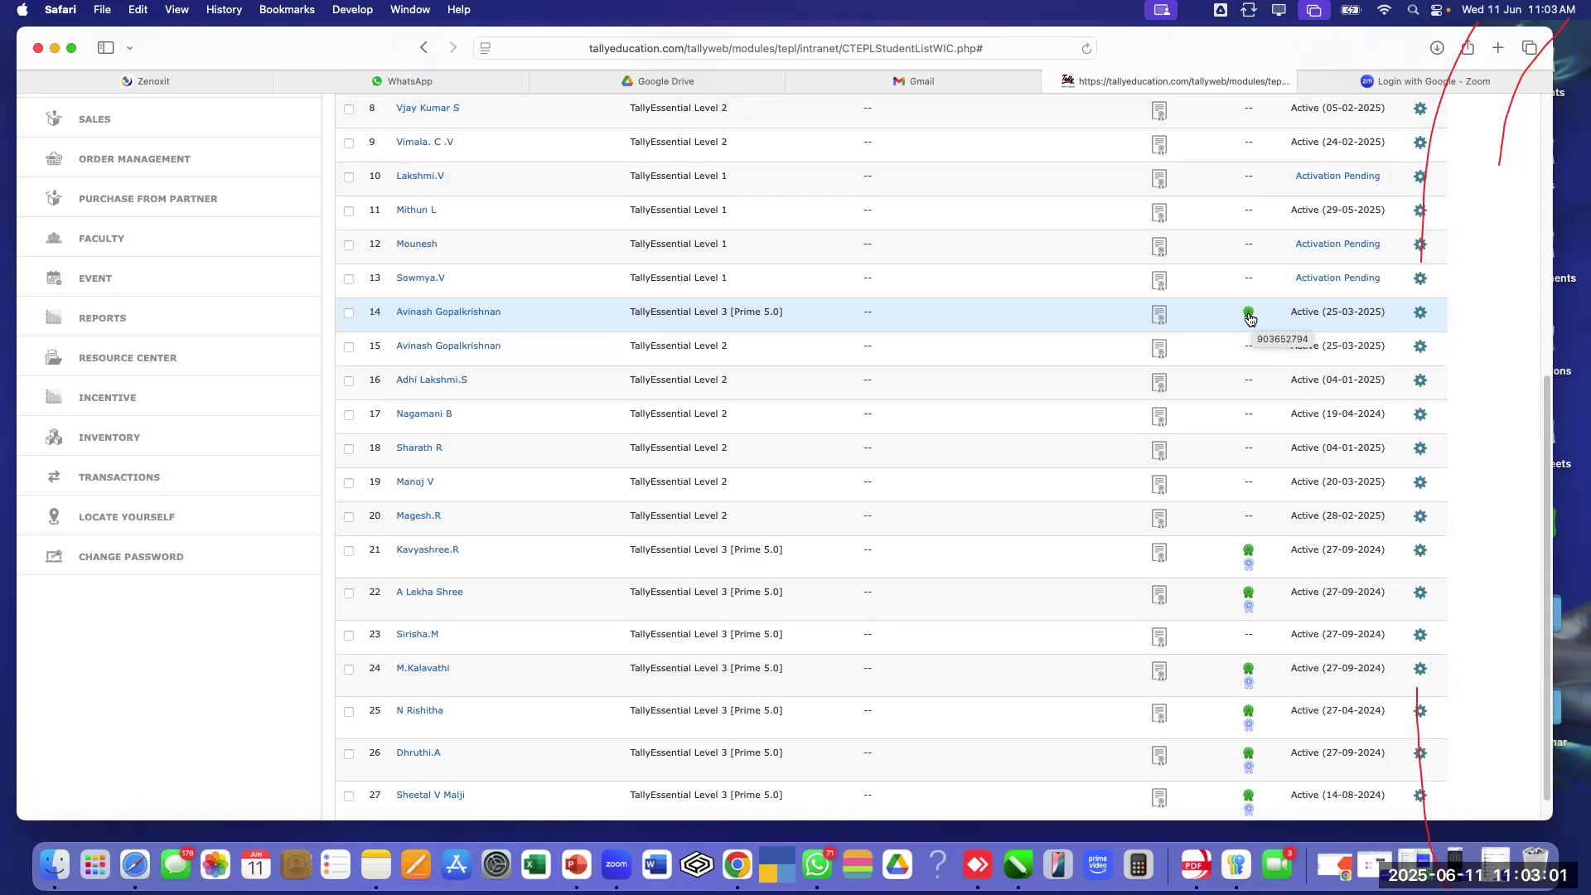
{"action": "mouse_move", "coordinate": [1161, 321]}
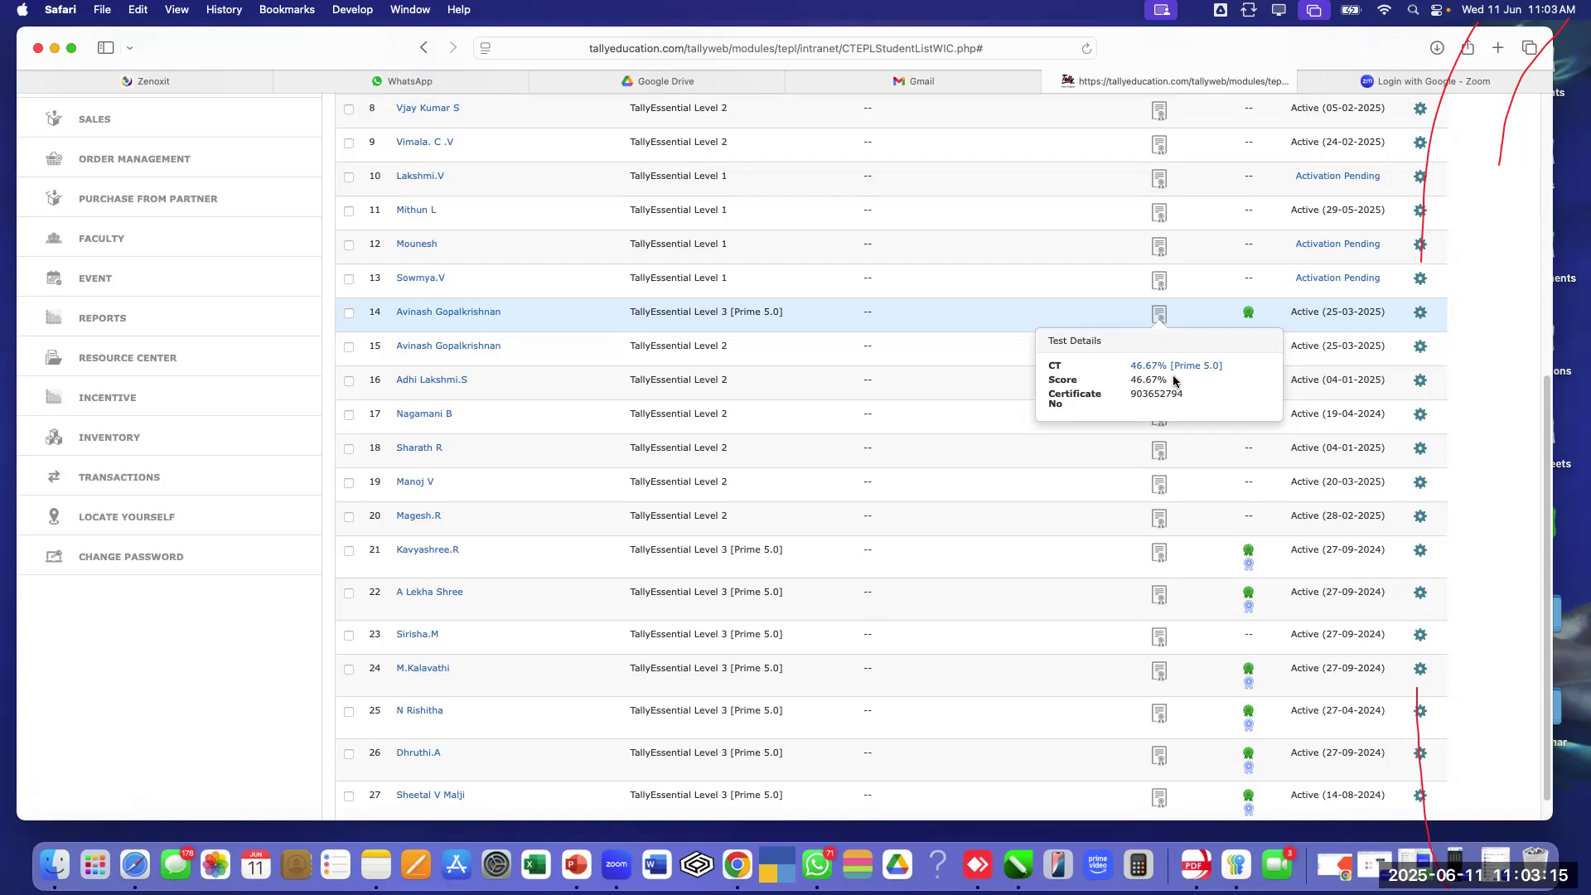
{"action": "left_click", "coordinate": [348, 314]}
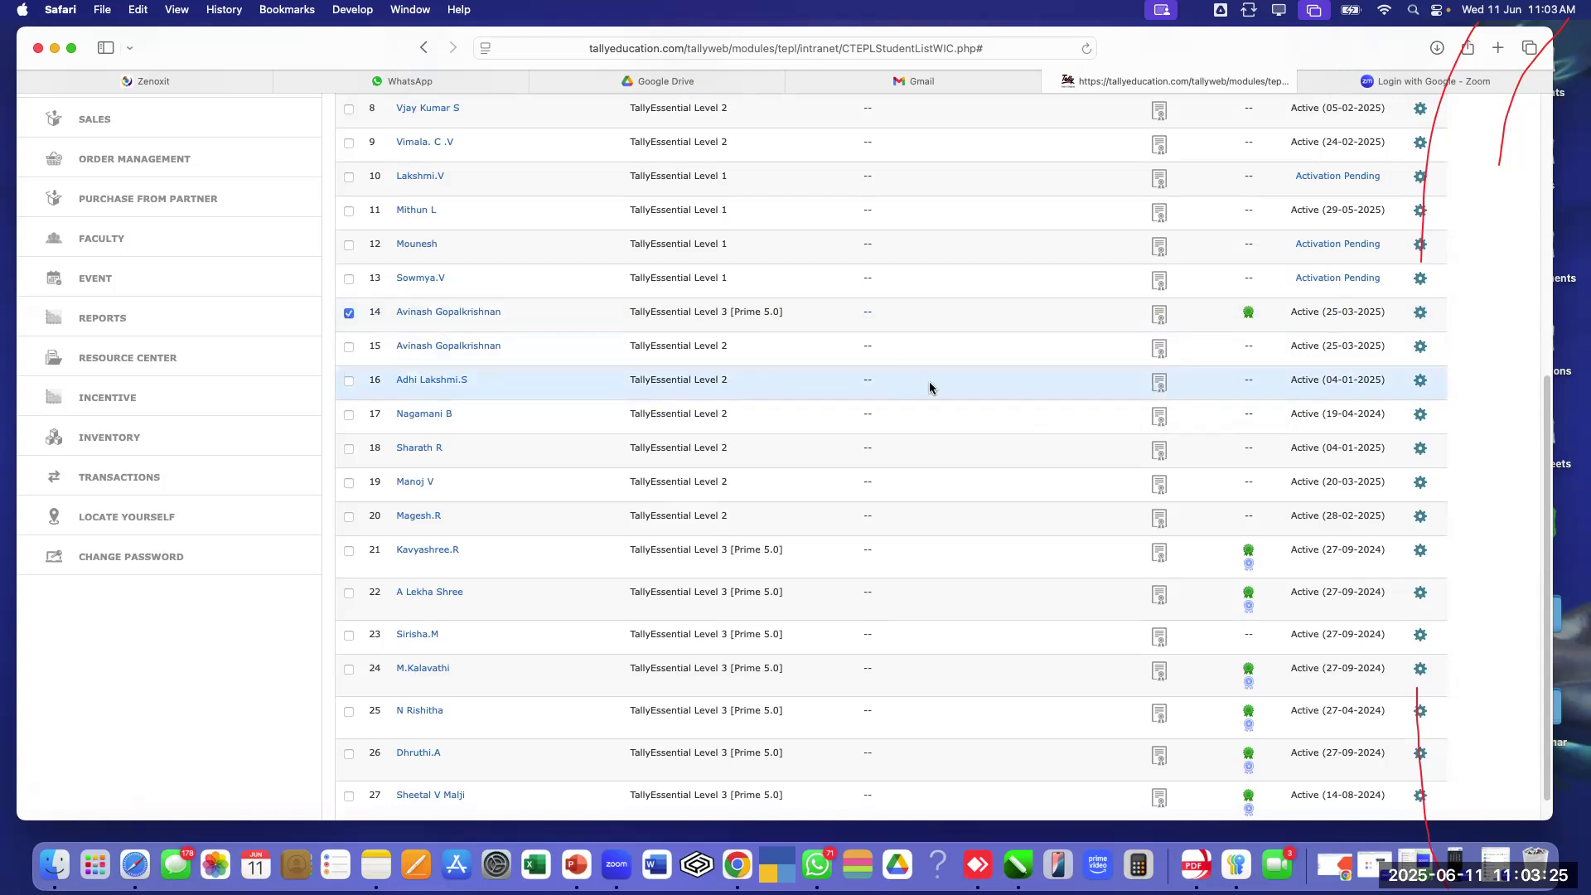
Untick the non-certified row 3 student and download only row 14's certificate
{"action": "scroll", "coordinate": [1108, 398], "scroll_direction": "up", "scroll_amount": 10}
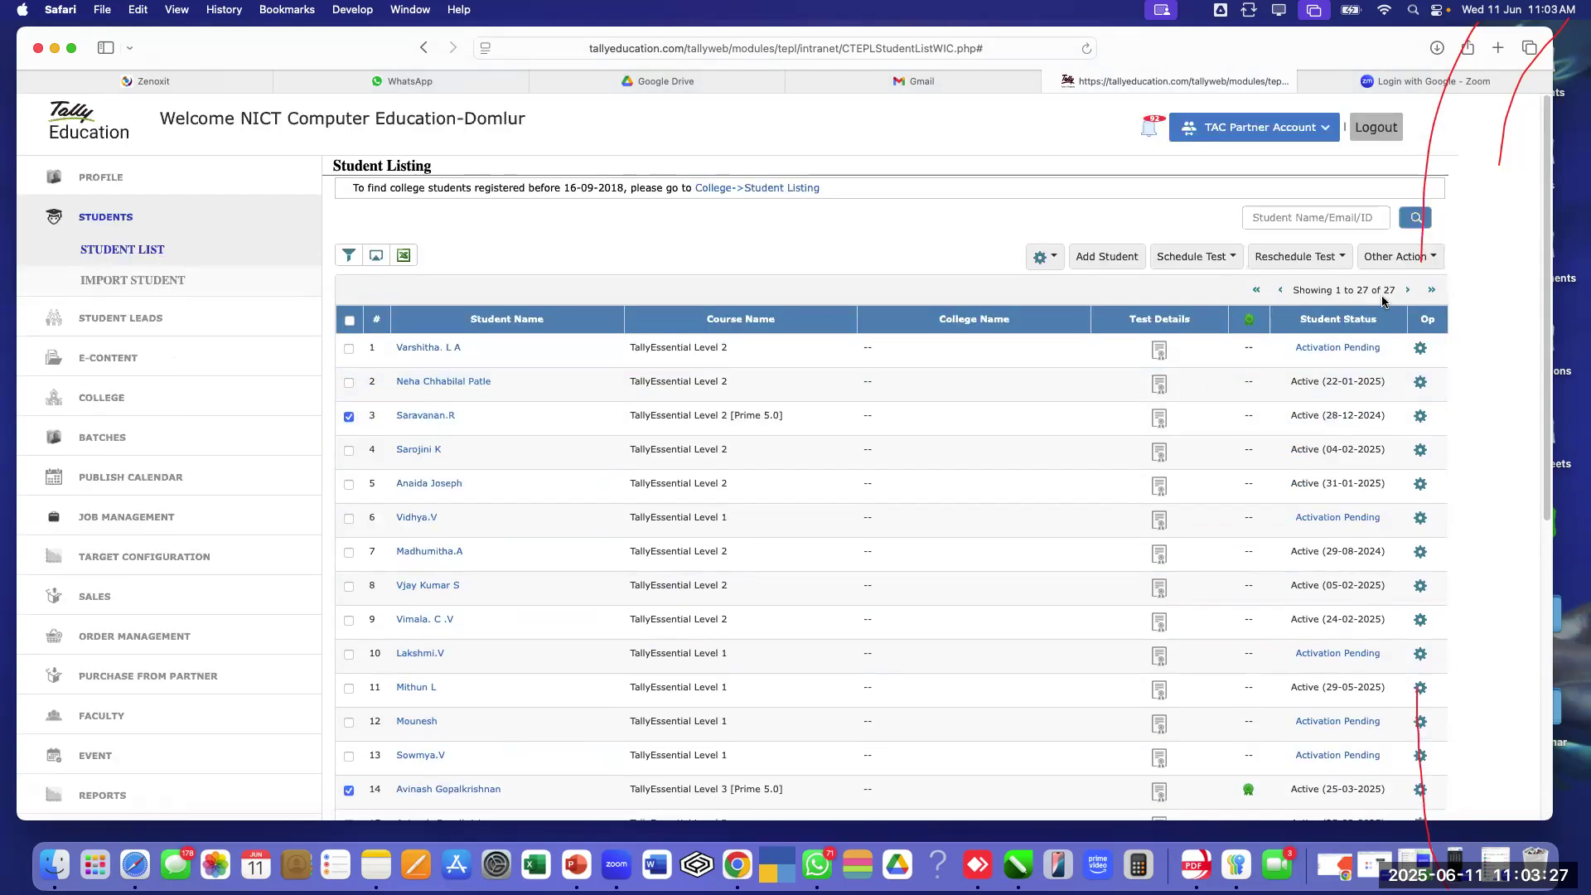
{"action": "left_click", "coordinate": [1393, 258]}
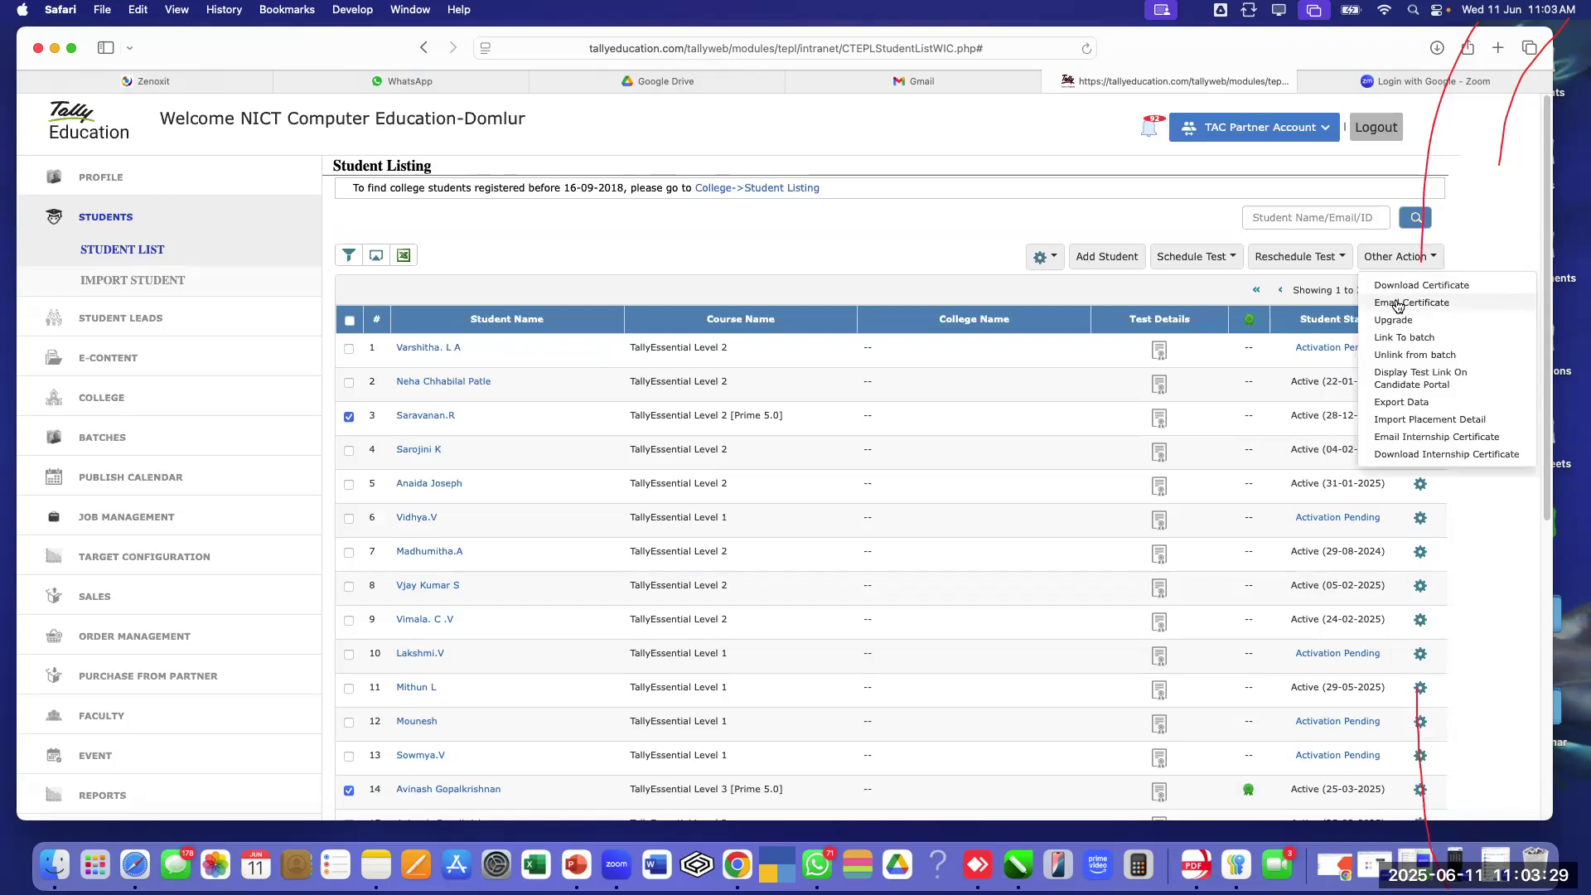
{"action": "left_click", "coordinate": [1400, 288]}
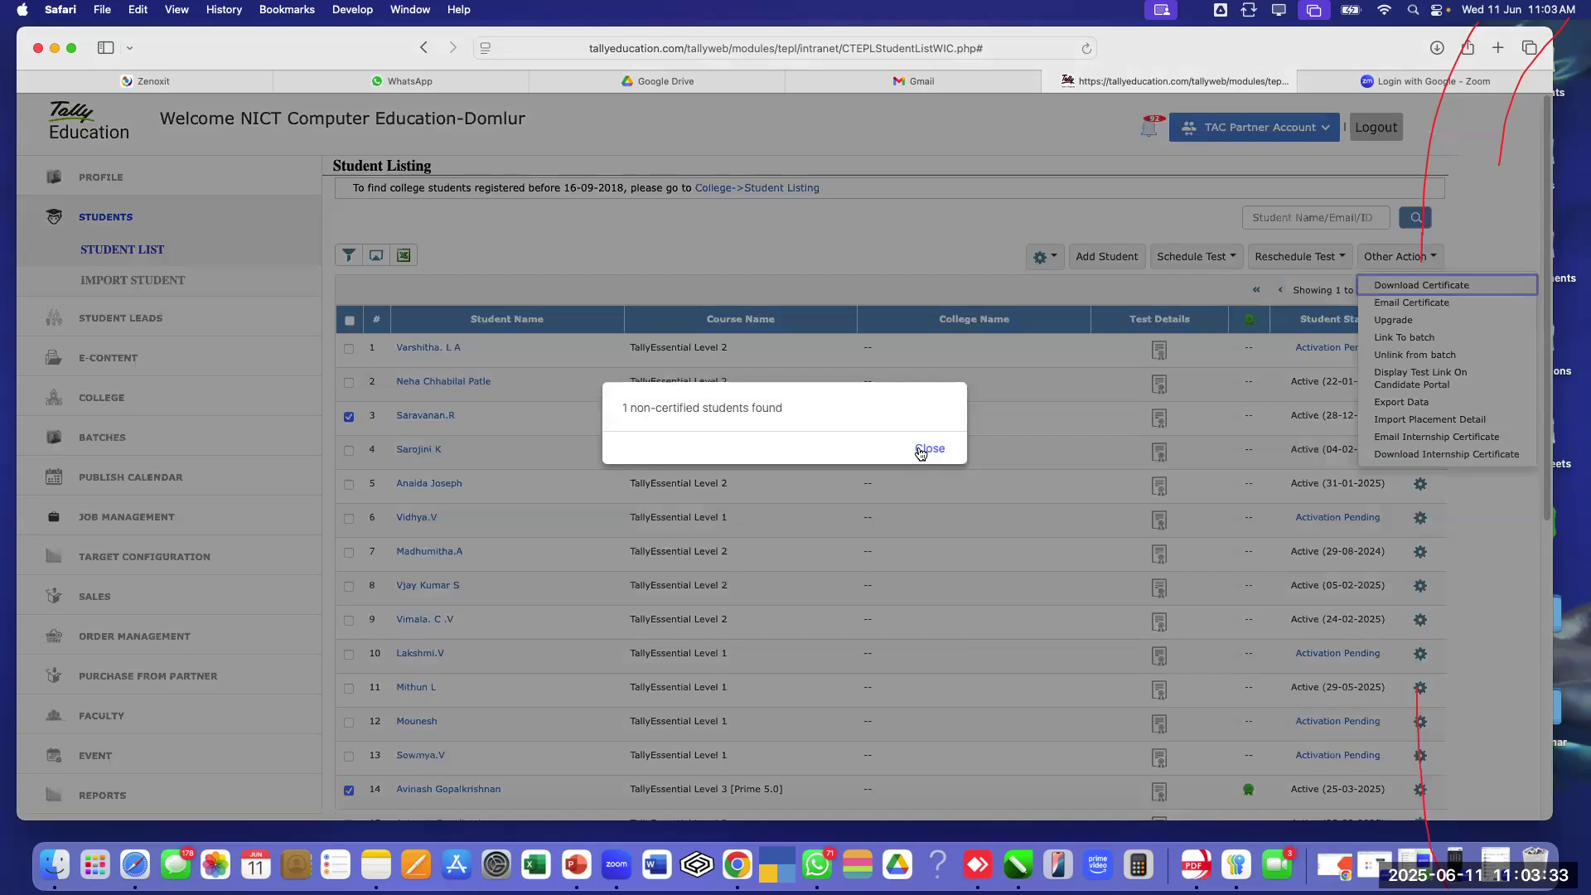
{"action": "left_click", "coordinate": [933, 453]}
{"action": "left_click", "coordinate": [349, 416]}
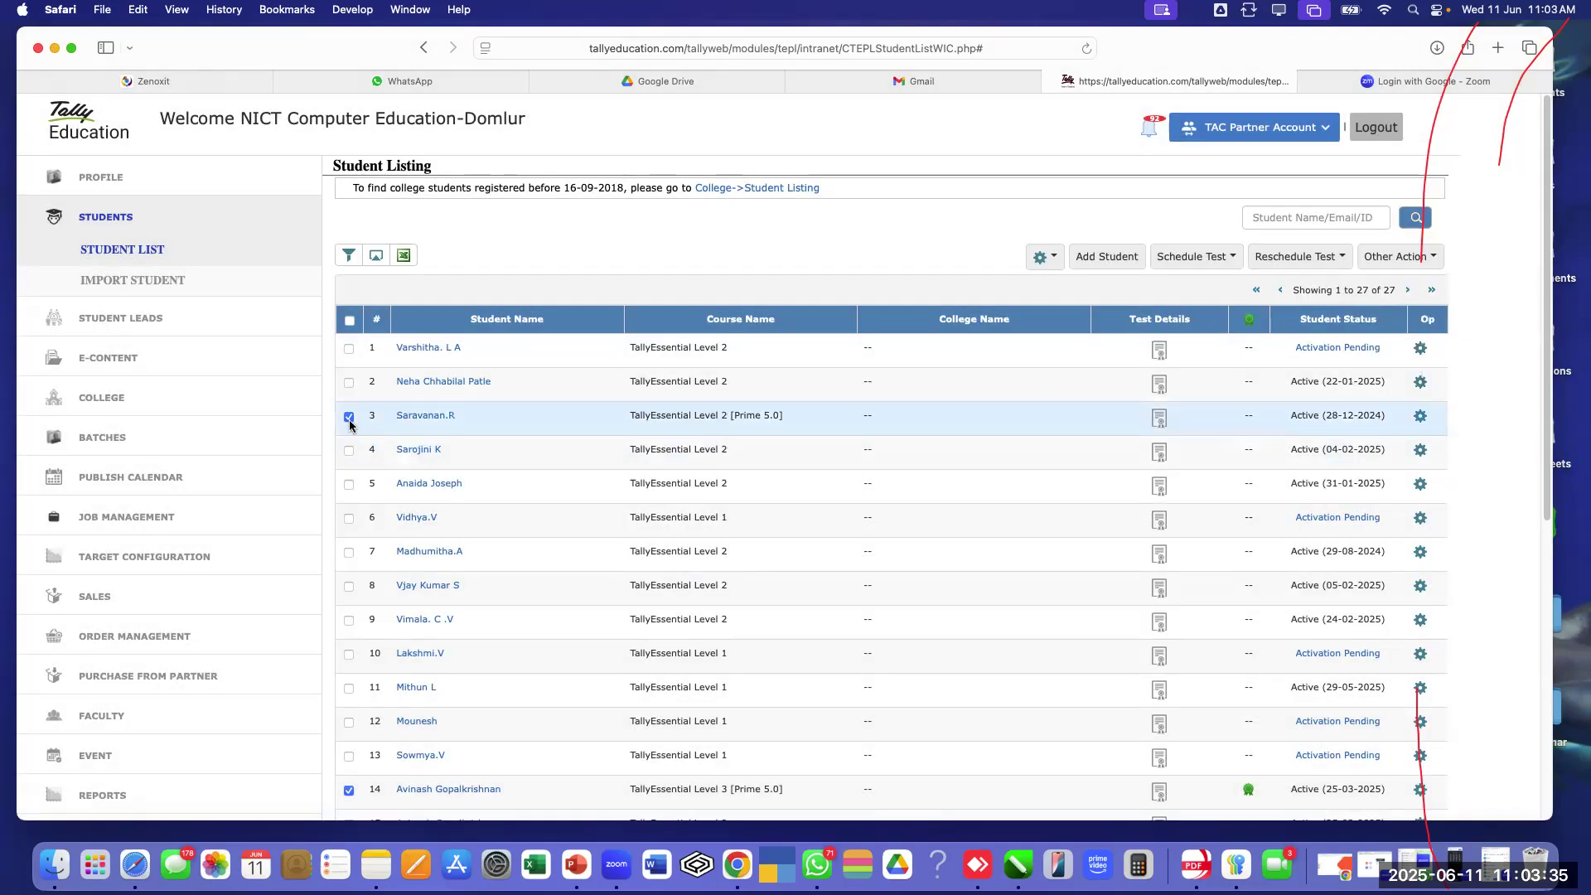
{"action": "left_click", "coordinate": [1397, 256]}
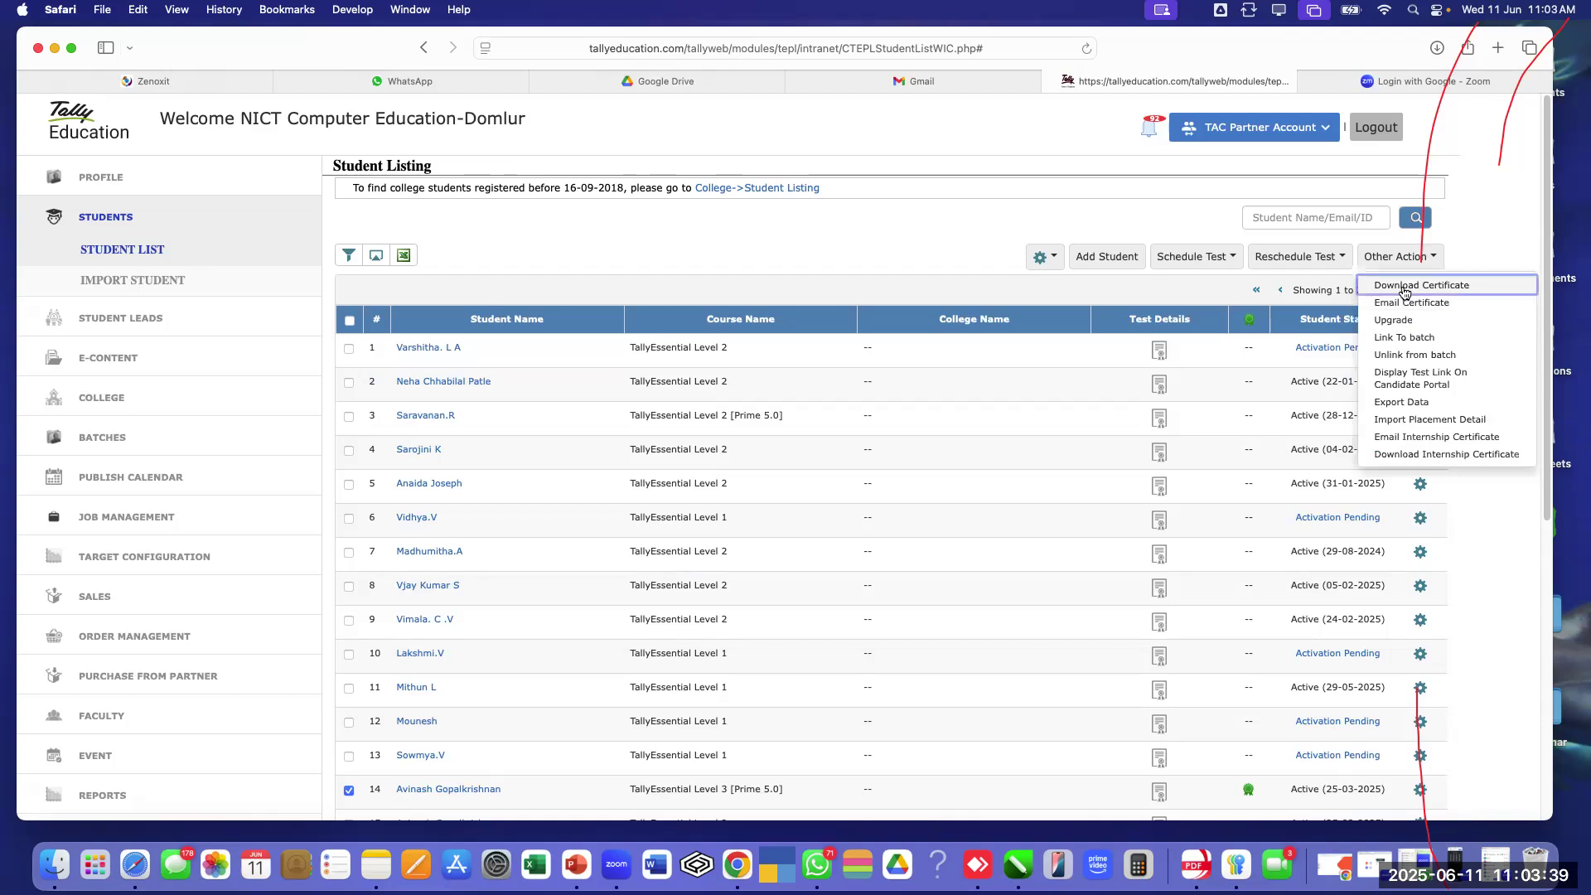
{"action": "left_click", "coordinate": [1404, 286]}
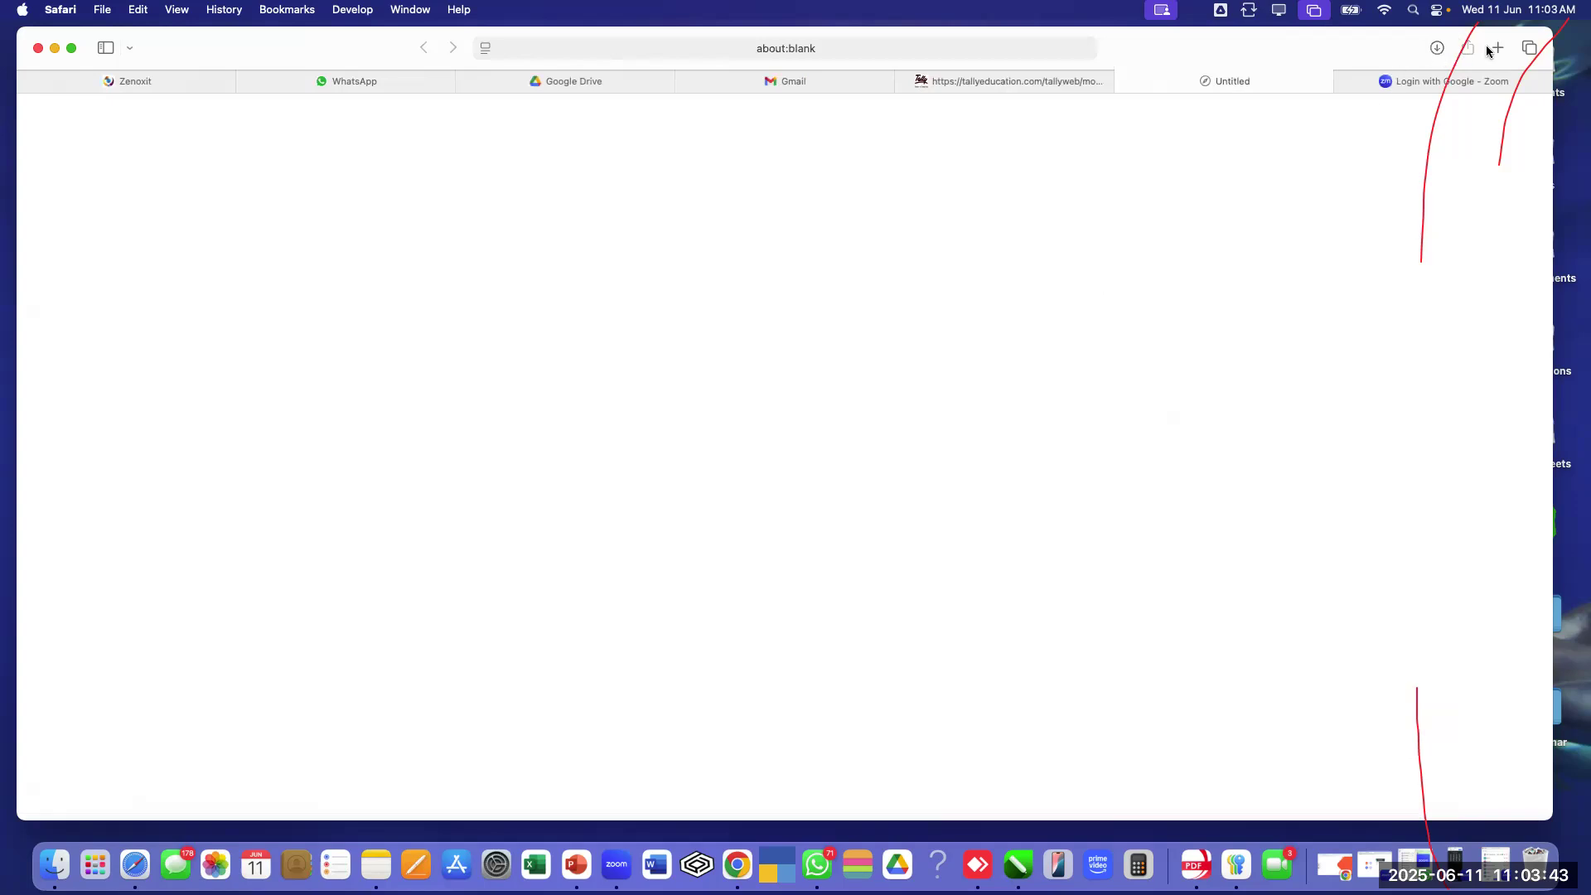
Open row 14's TallyEssential Level 3 certificate PDF from Downloads, review both pages, and close it
{"action": "left_click", "coordinate": [1439, 51]}
{"action": "double_click", "coordinate": [1289, 133]}
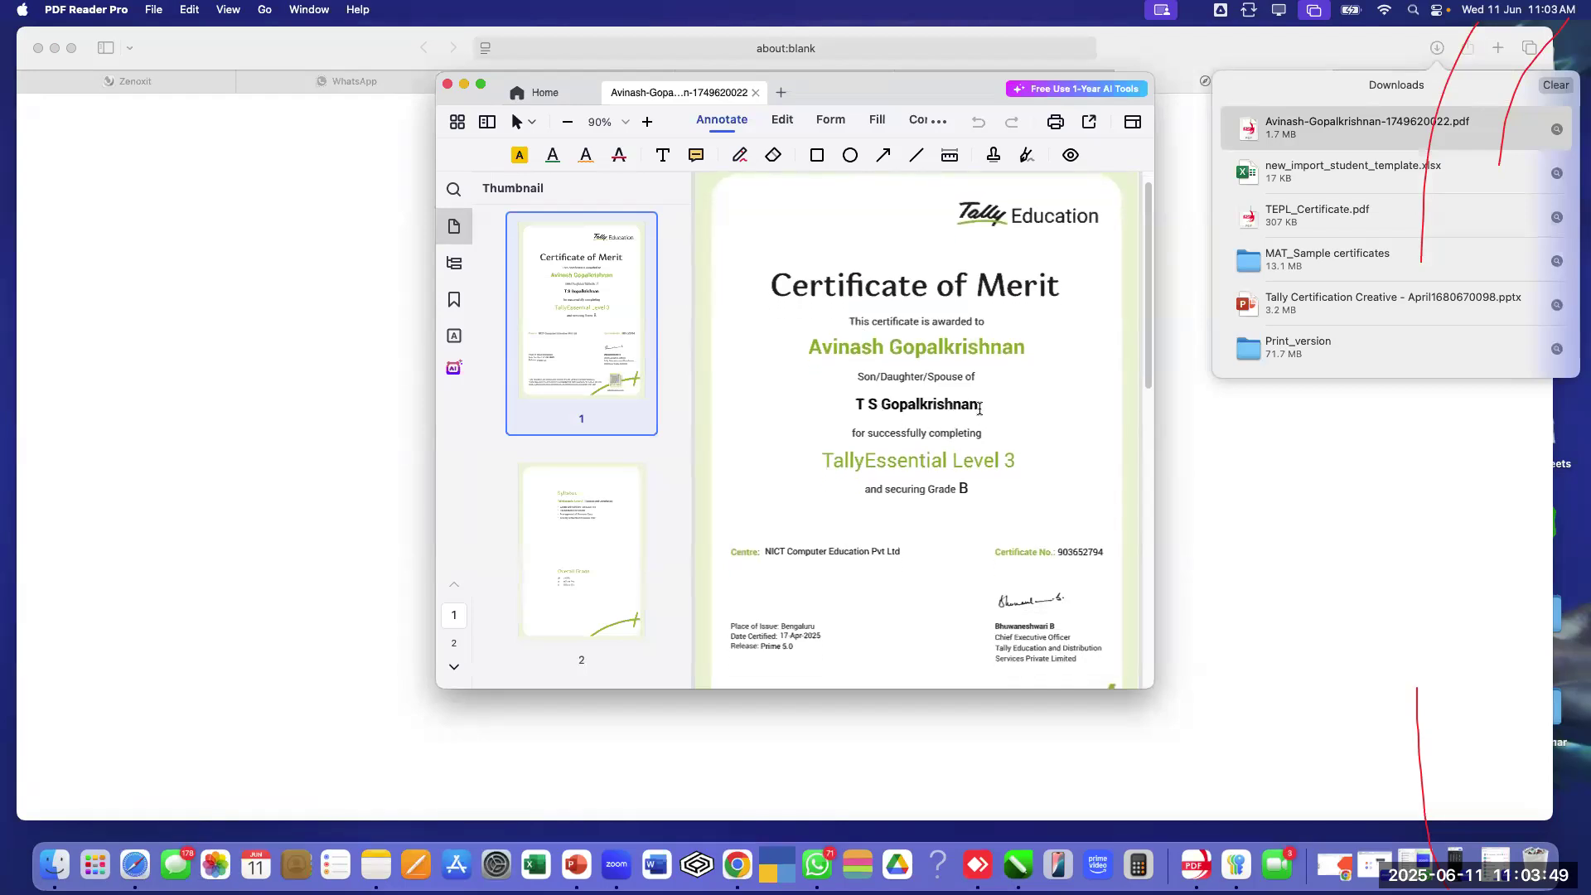
{"action": "scroll", "coordinate": [980, 410], "scroll_direction": "down", "scroll_amount": 3}
{"action": "scroll", "coordinate": [980, 412], "scroll_direction": "down", "scroll_amount": 2}
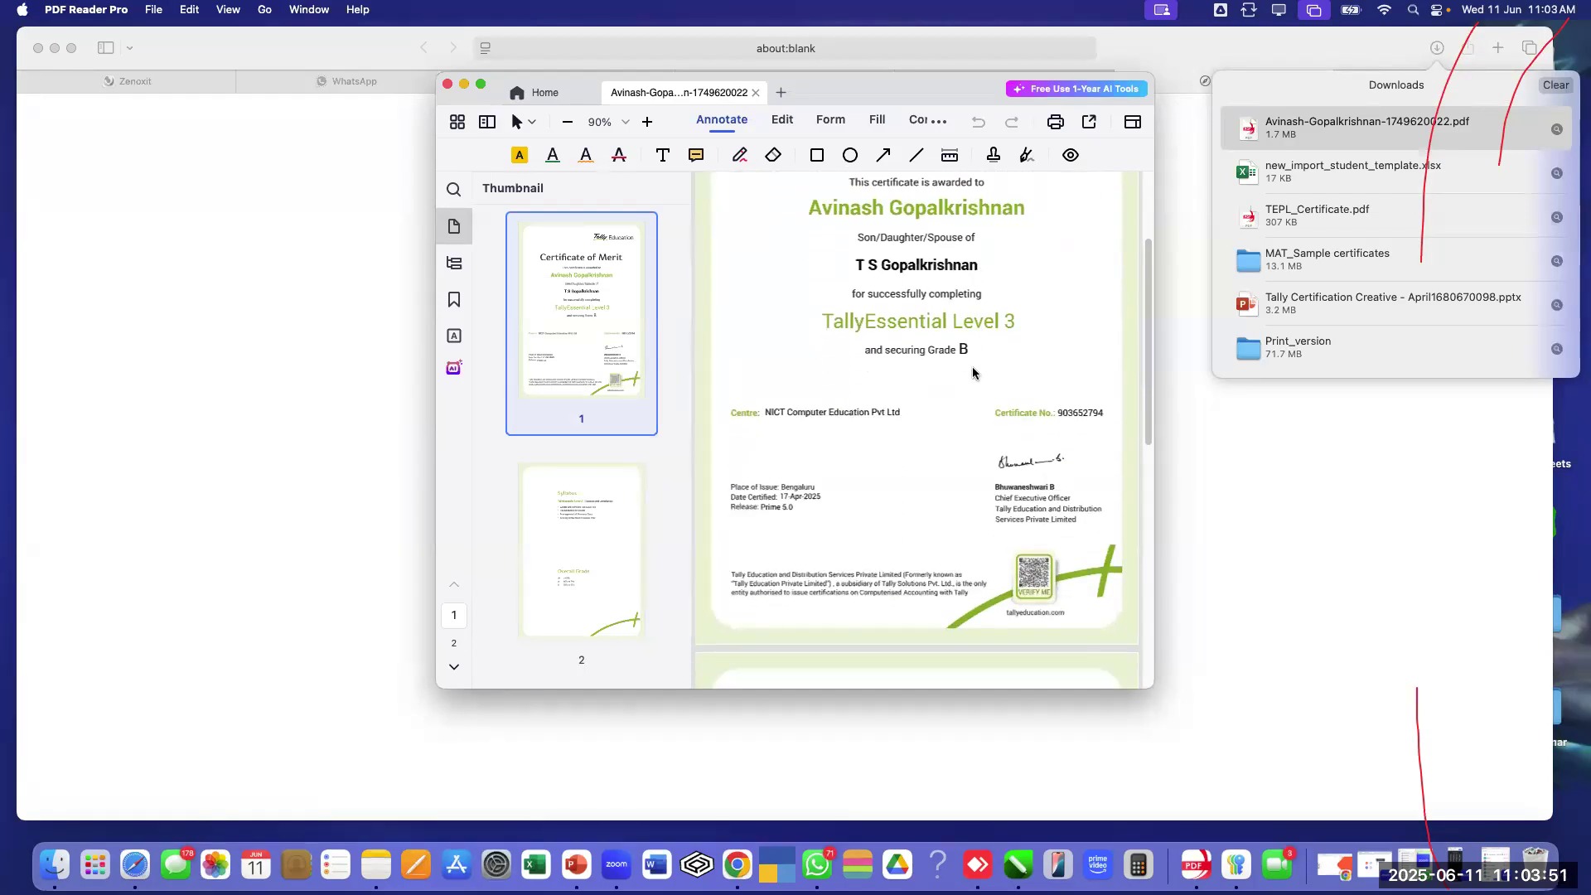
{"action": "scroll", "coordinate": [977, 377], "scroll_direction": "down", "scroll_amount": 1}
{"action": "scroll", "coordinate": [824, 402], "scroll_direction": "down", "scroll_amount": 2}
{"action": "scroll", "coordinate": [823, 401], "scroll_direction": "down", "scroll_amount": 6}
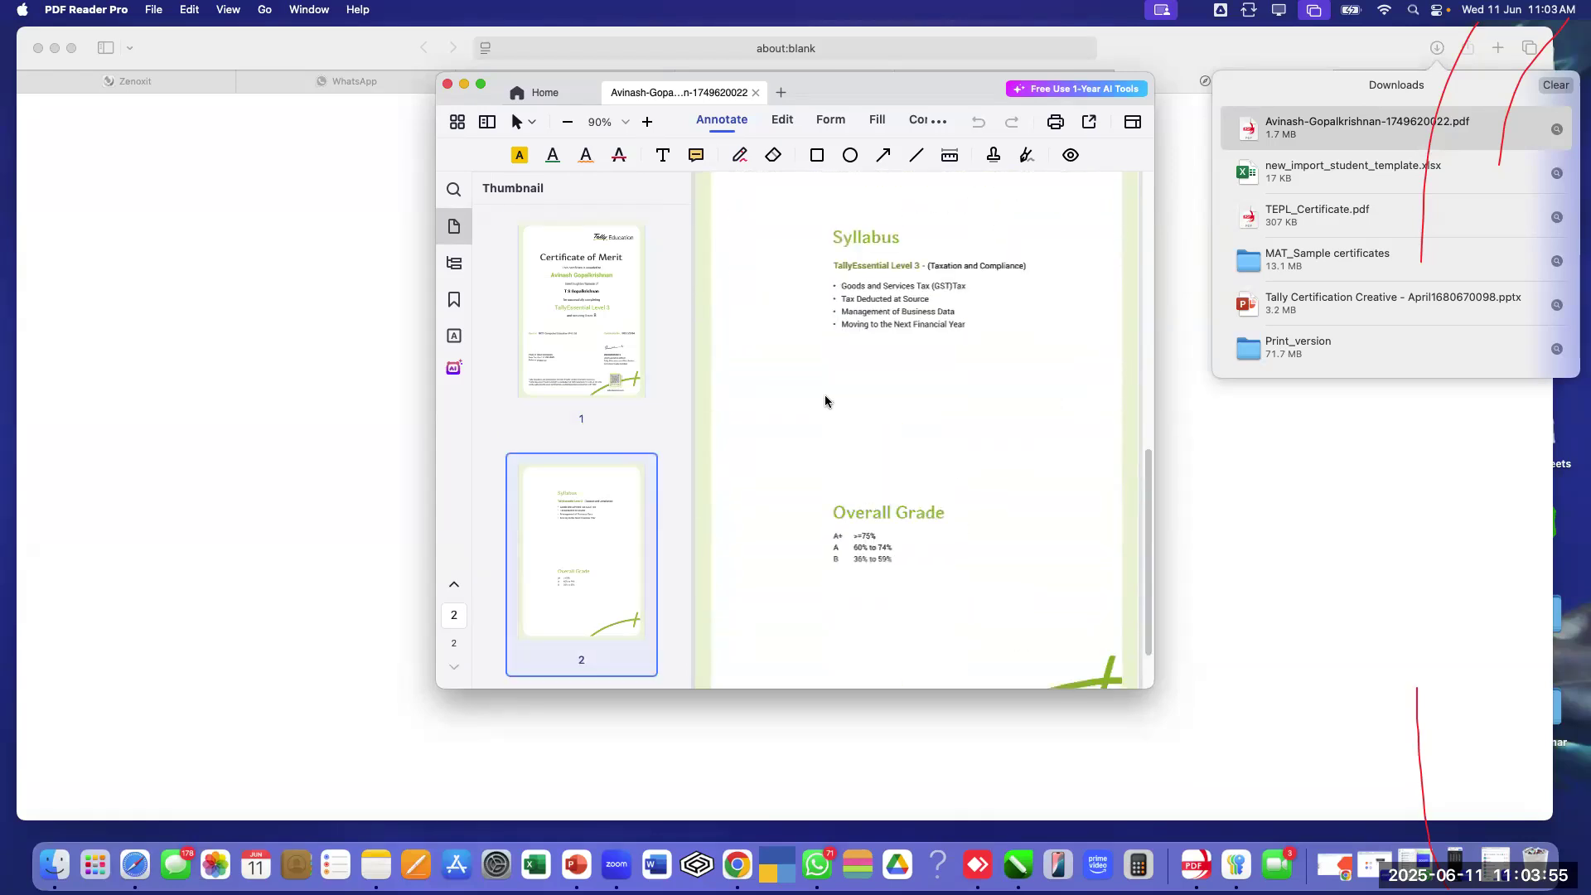
{"action": "scroll", "coordinate": [822, 383], "scroll_direction": "up", "scroll_amount": 11}
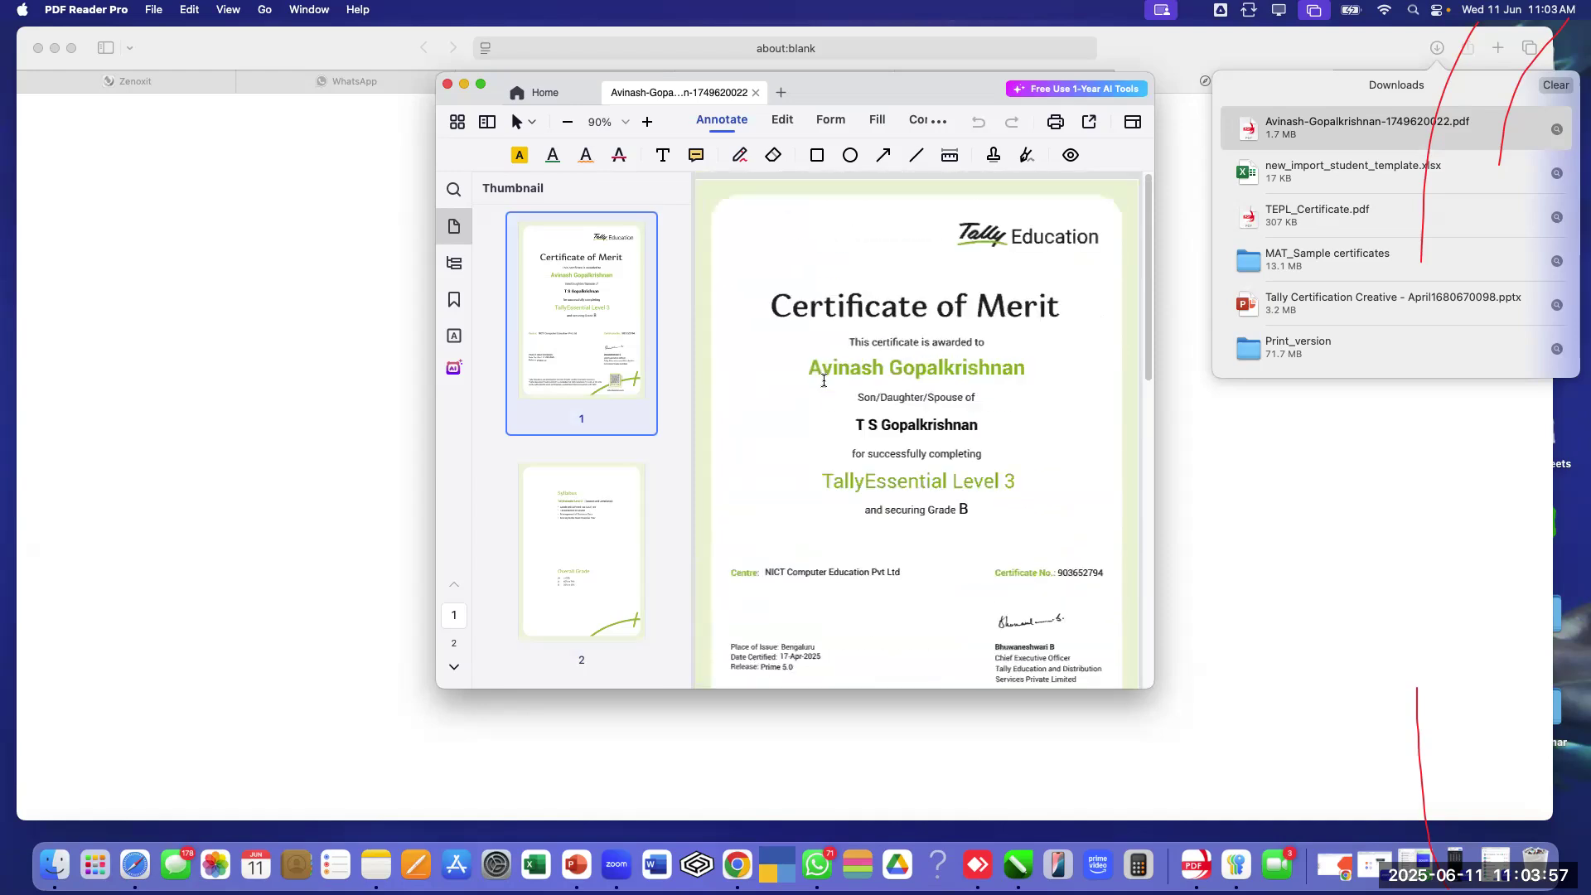
{"action": "left_click", "coordinate": [446, 85]}
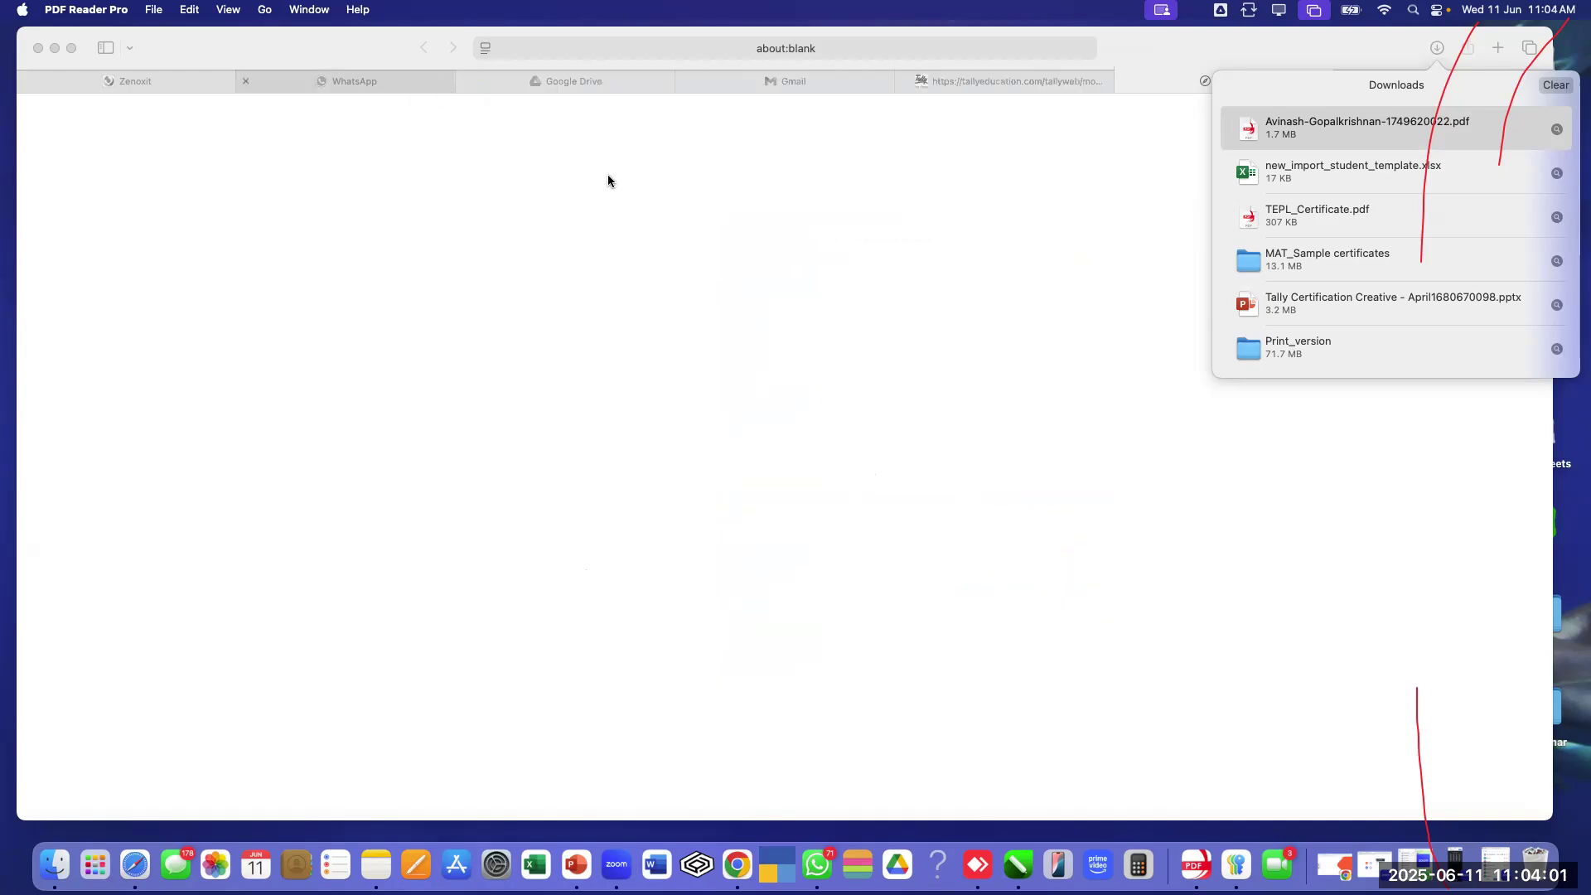
Go back to the Student Listing and untick the row 14 student
{"action": "left_click", "coordinate": [1224, 47]}
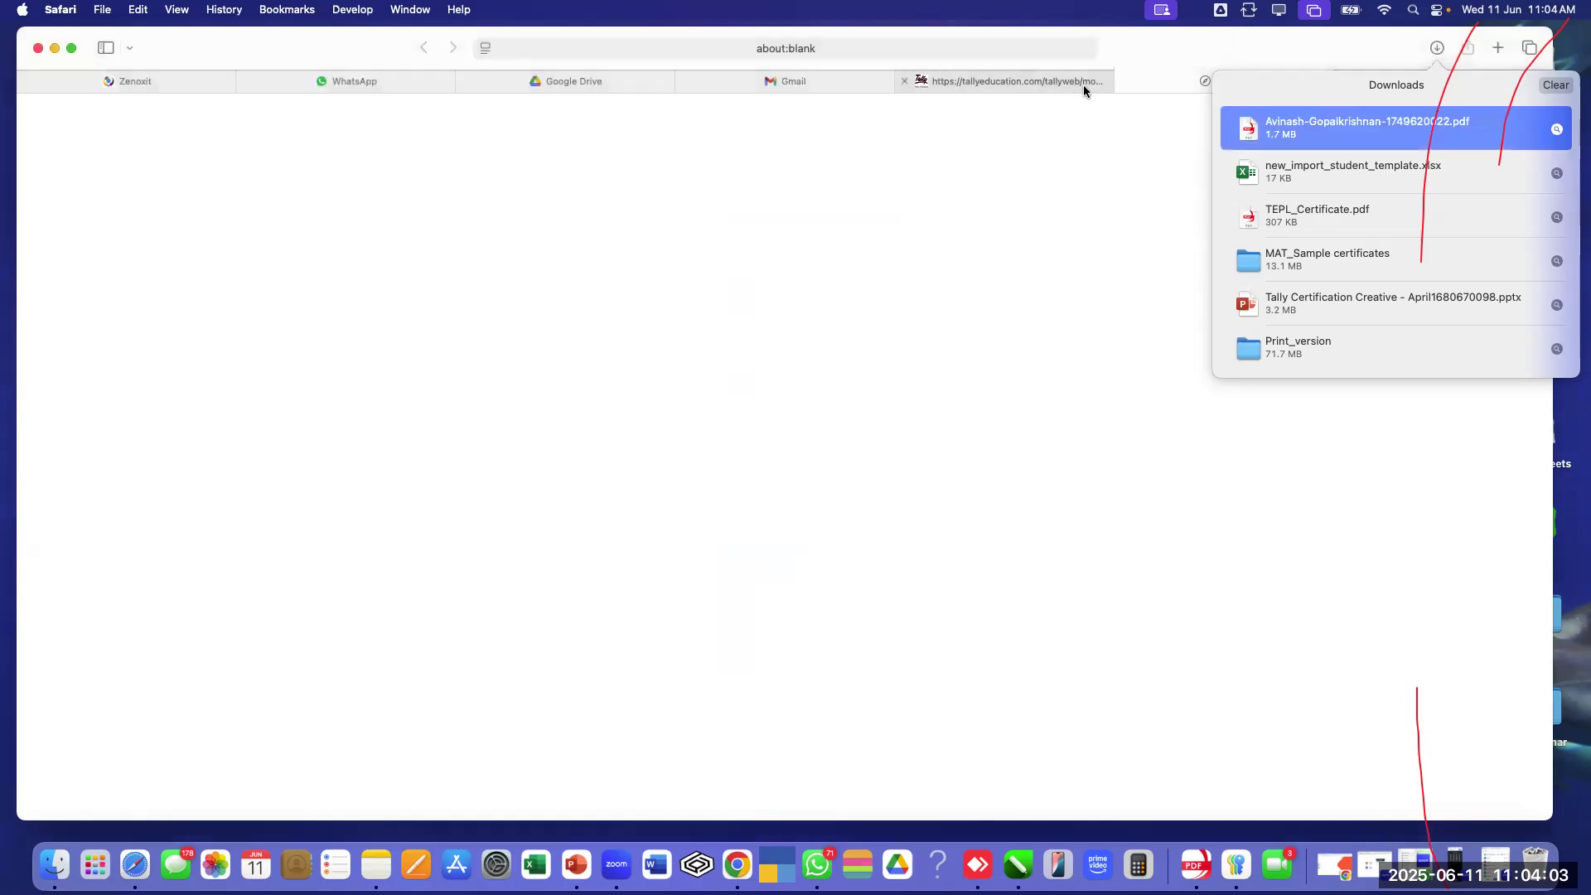
{"action": "left_click", "coordinate": [1150, 84]}
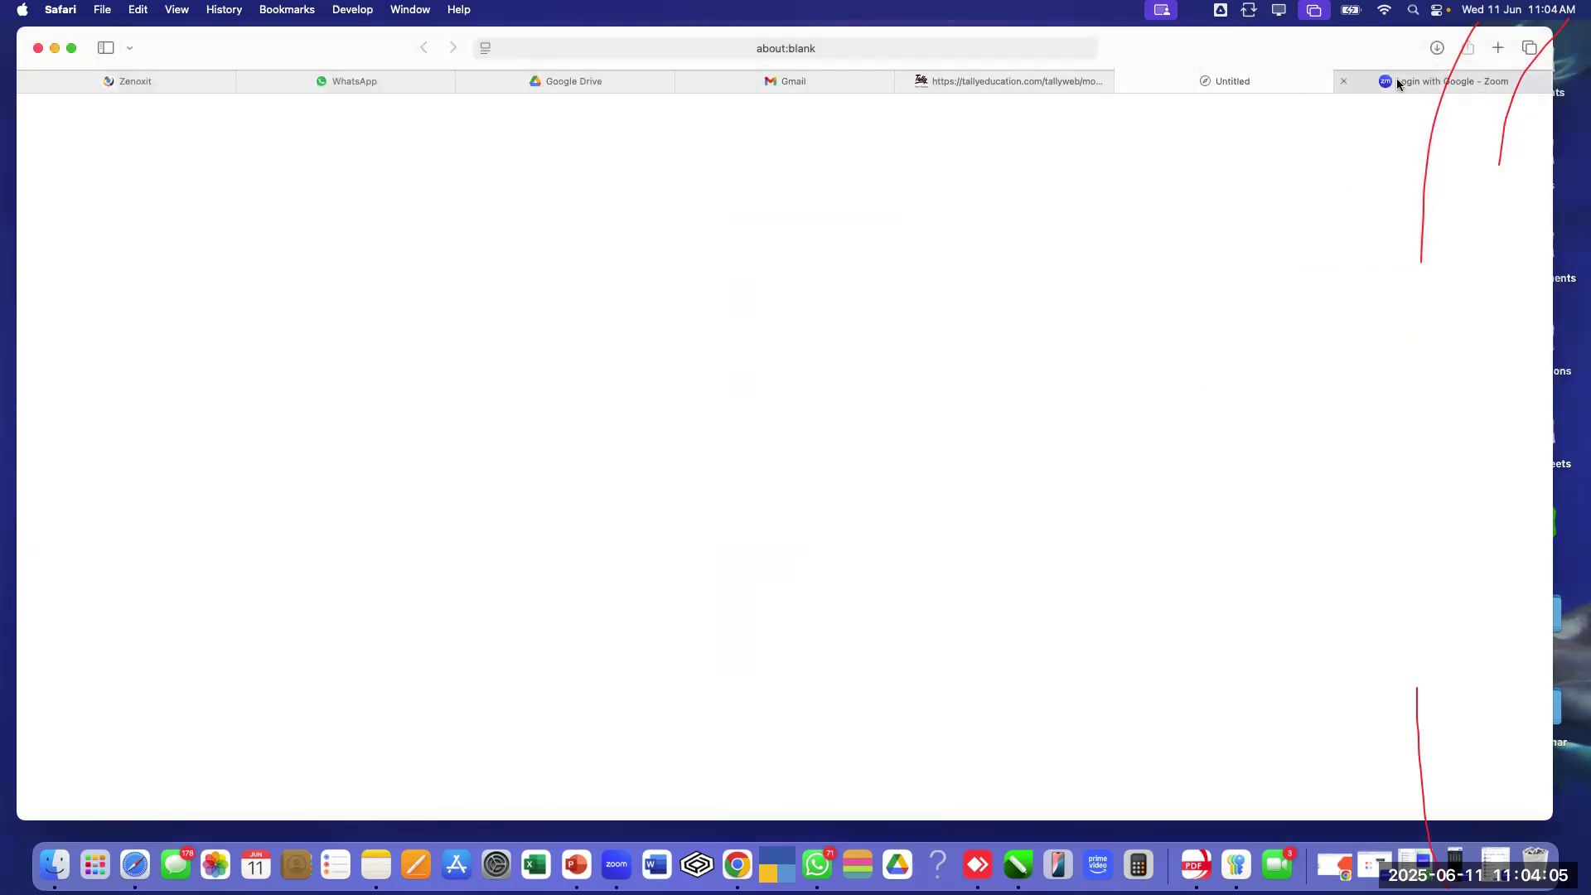
{"action": "left_click", "coordinate": [992, 84]}
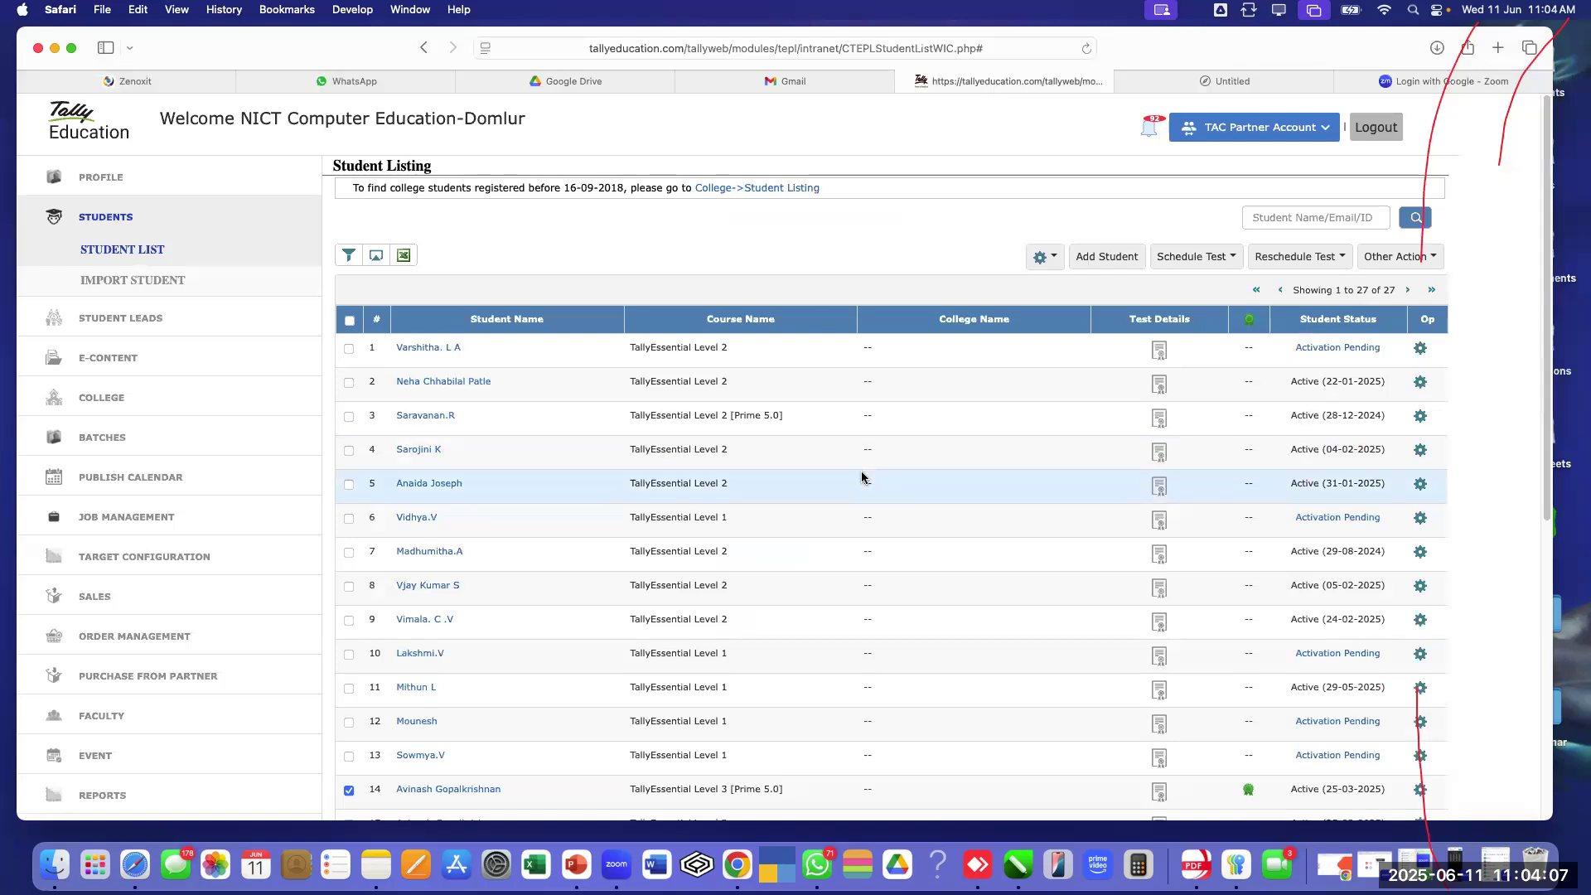
{"action": "scroll", "coordinate": [862, 473], "scroll_direction": "down", "scroll_amount": 3}
{"action": "scroll", "coordinate": [862, 478], "scroll_direction": "down", "scroll_amount": 9}
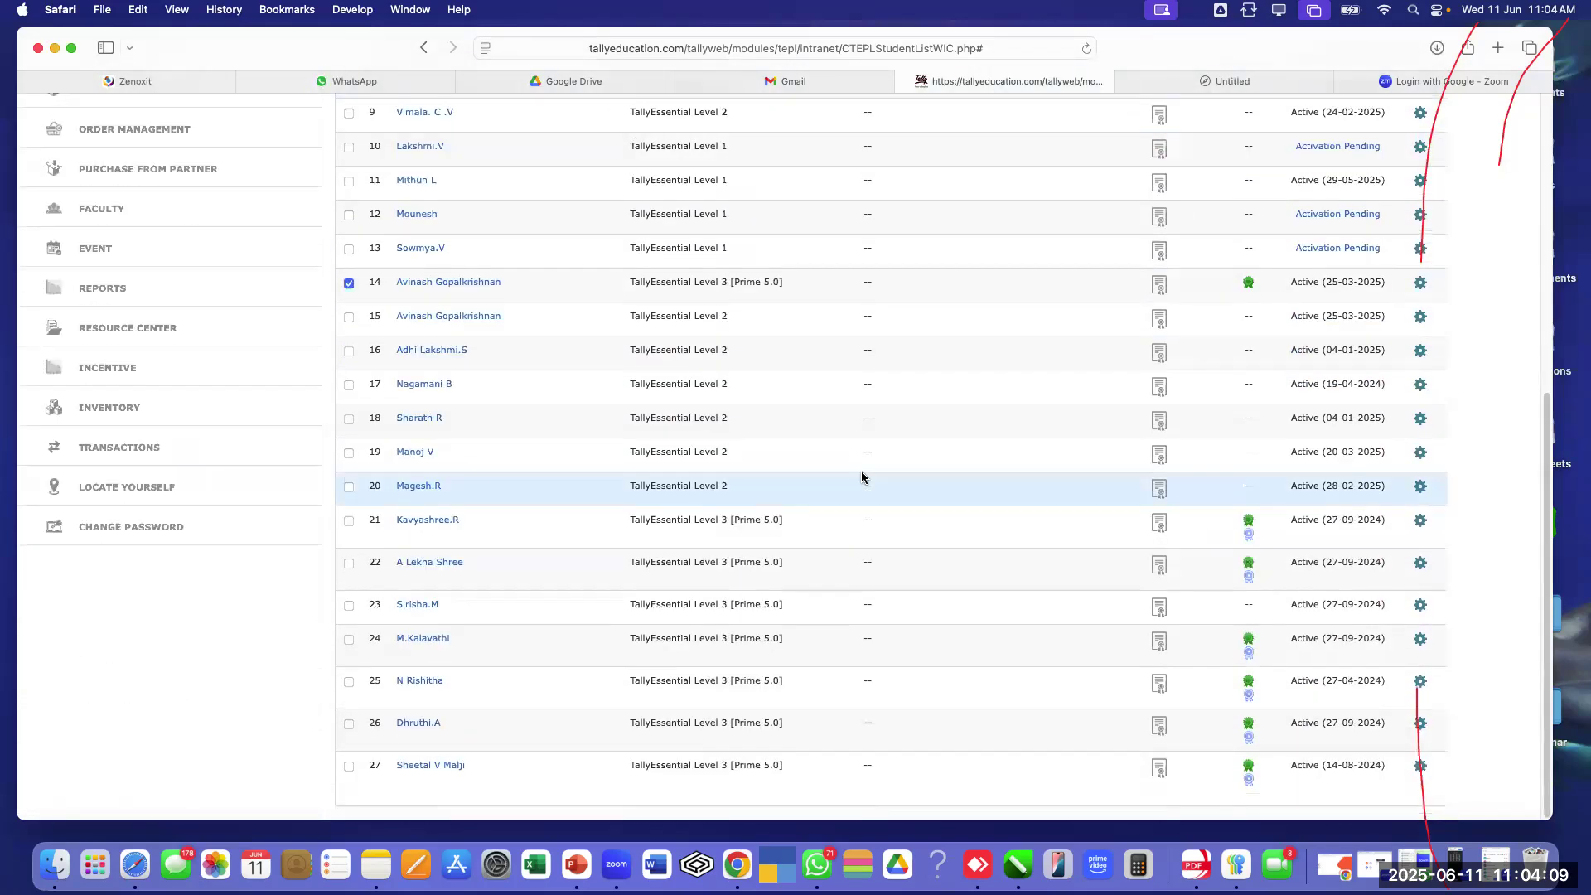
{"action": "left_click", "coordinate": [352, 285]}
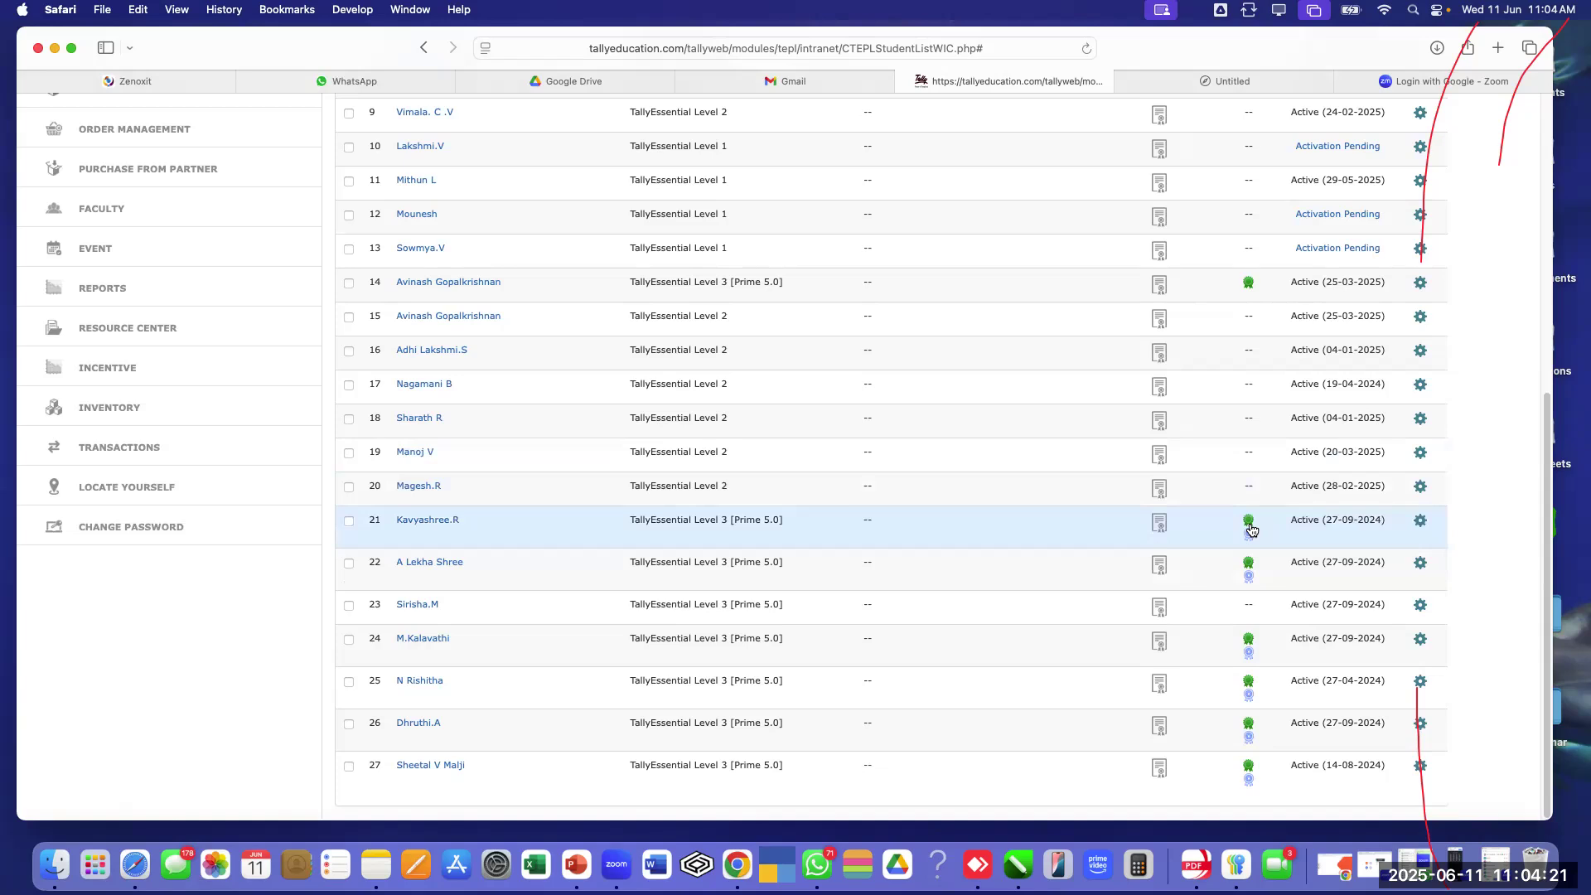
Tick the row 21 student (53.33%, certificate issued) and download the certificate
{"action": "mouse_move", "coordinate": [1159, 526]}
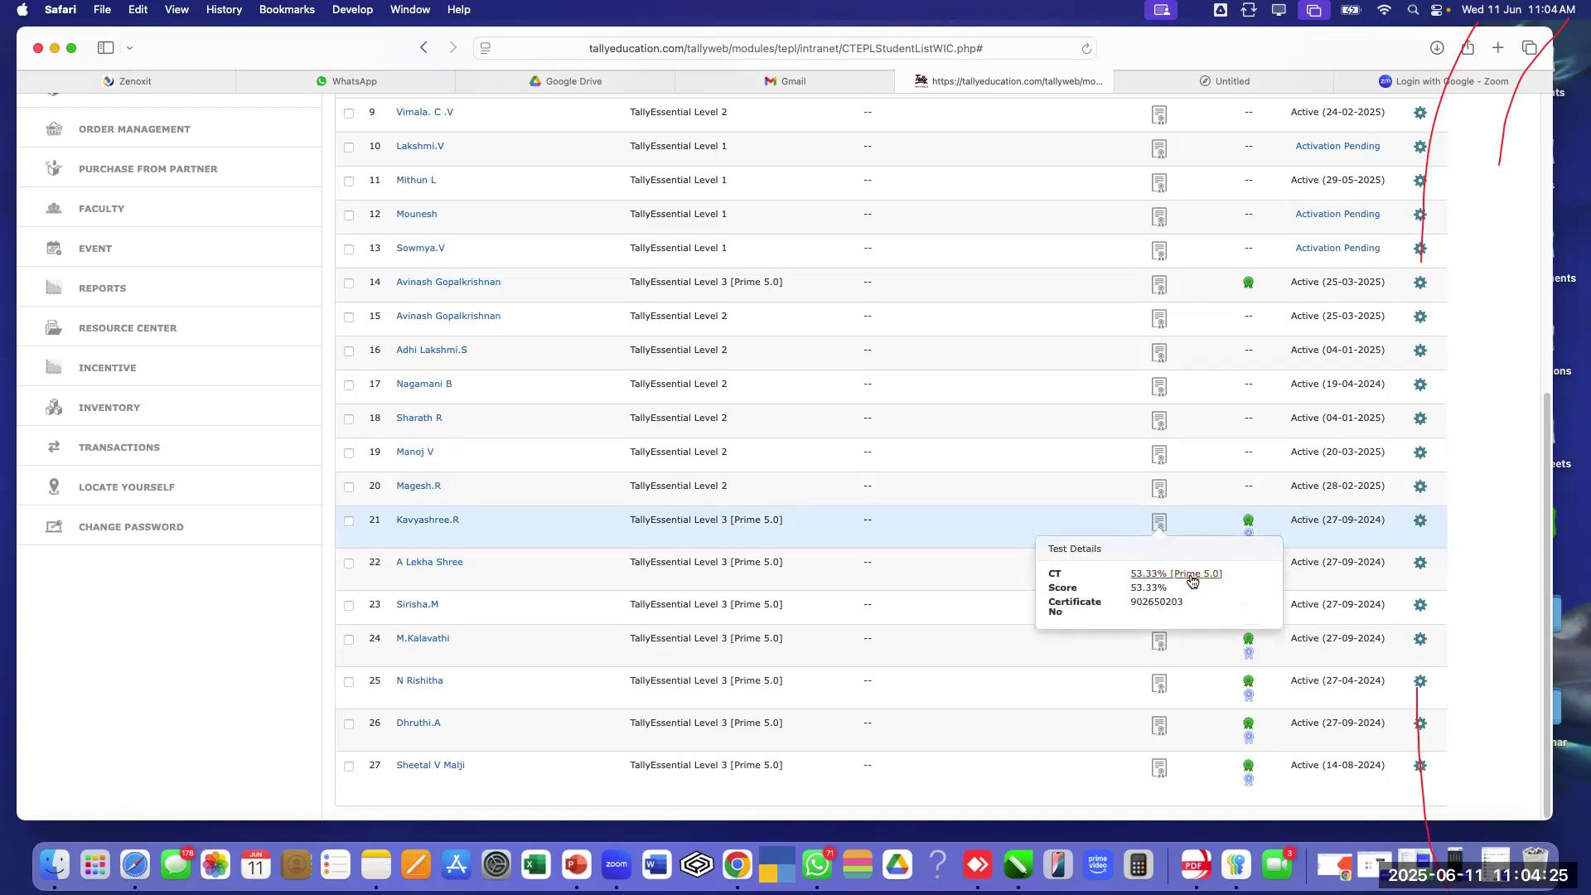
{"action": "left_click", "coordinate": [349, 522]}
{"action": "scroll", "coordinate": [579, 501], "scroll_direction": "up", "scroll_amount": 10}
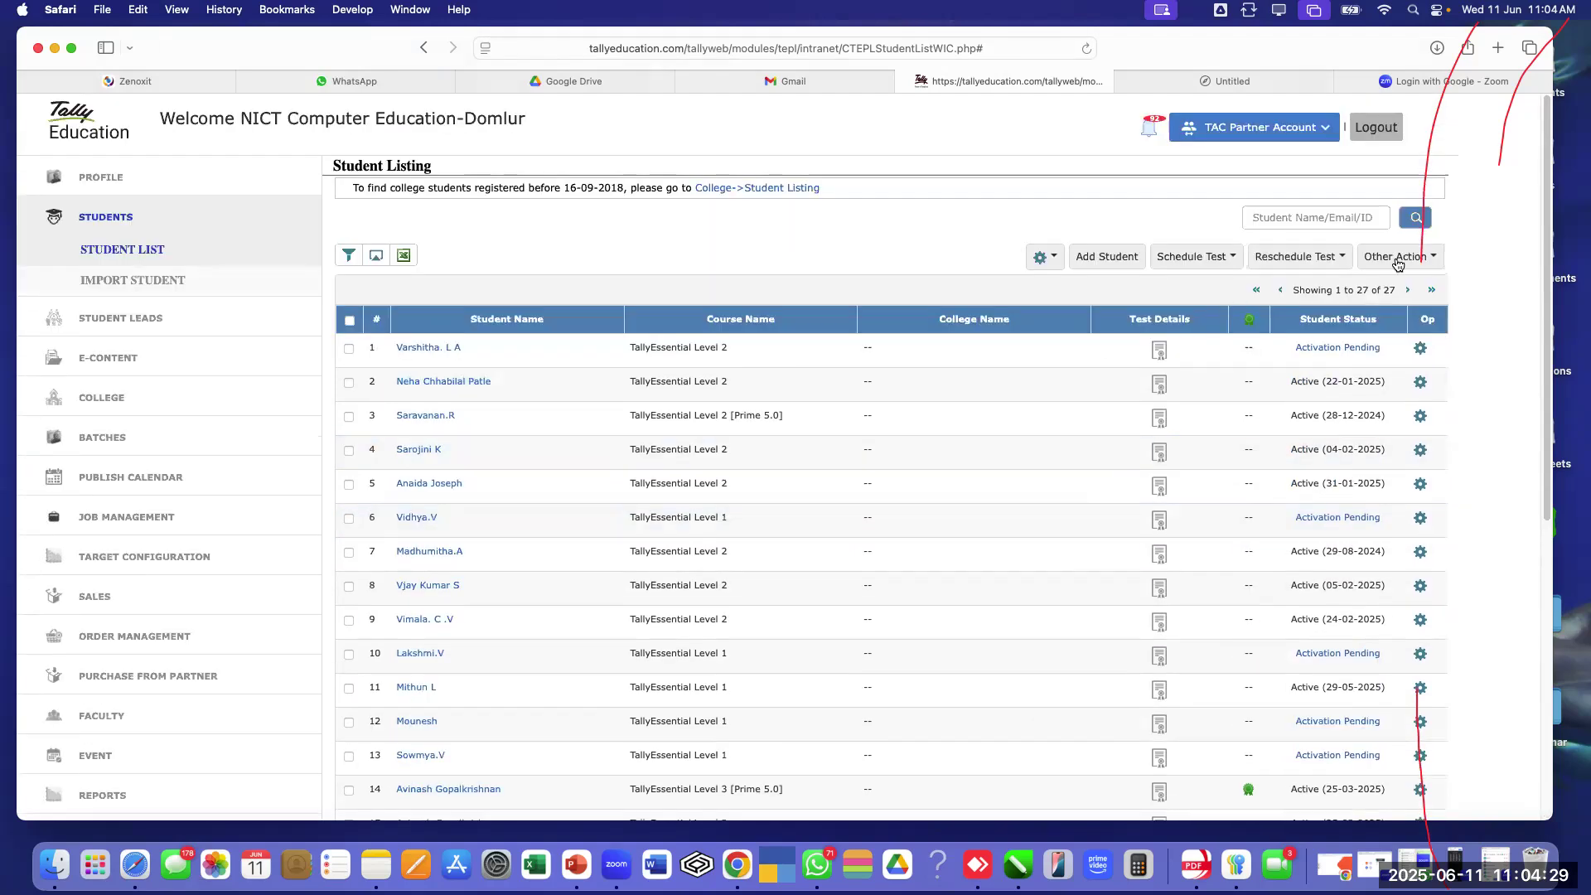
{"action": "left_click", "coordinate": [1399, 262]}
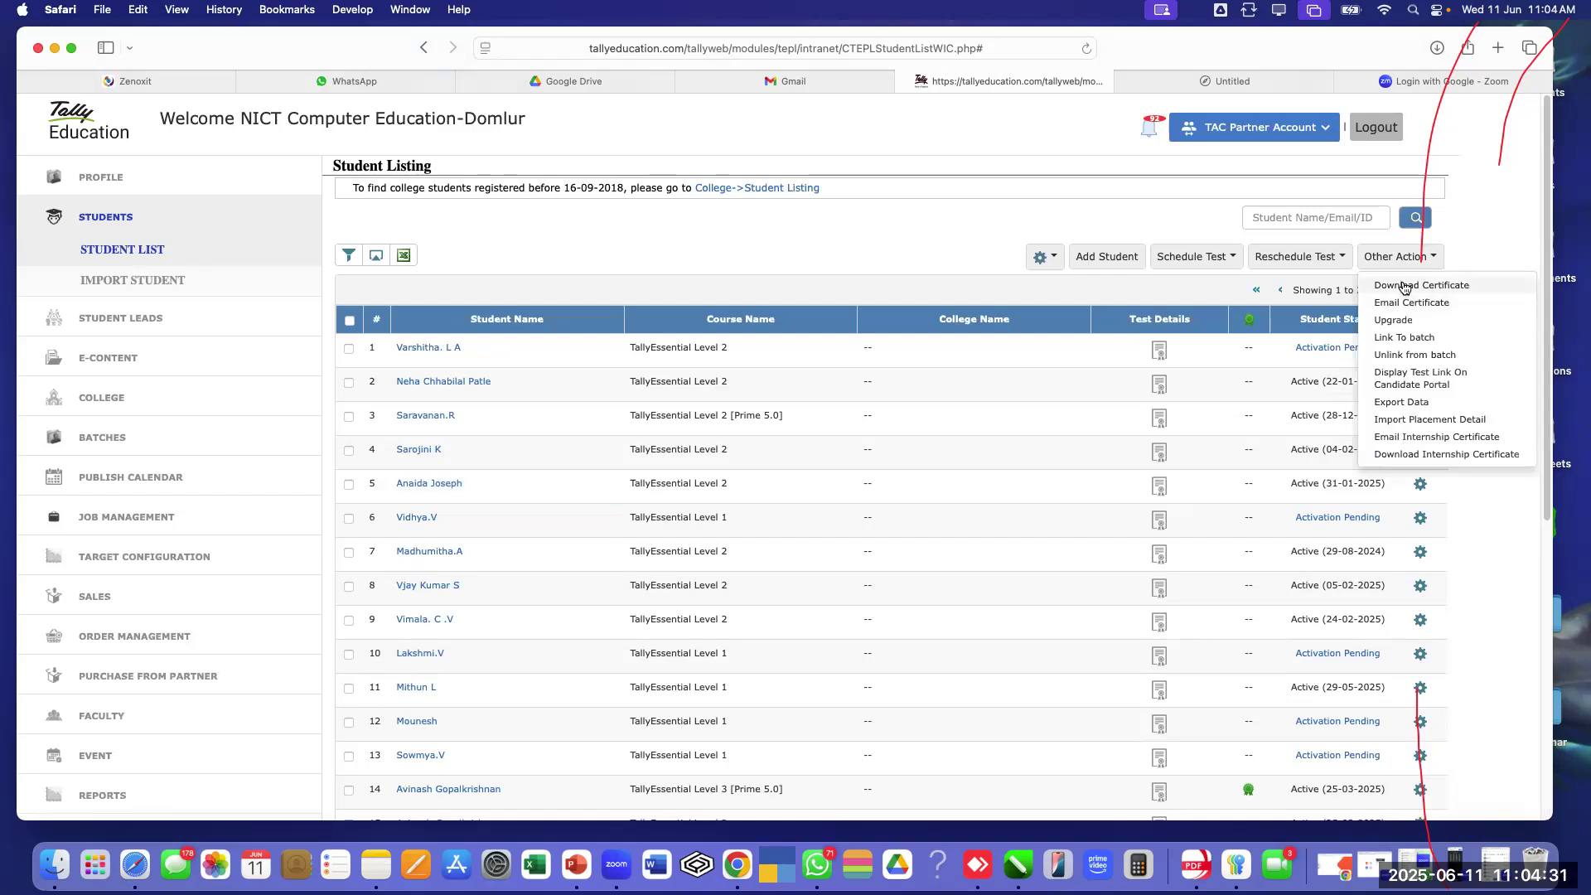
{"action": "left_click", "coordinate": [1404, 286]}
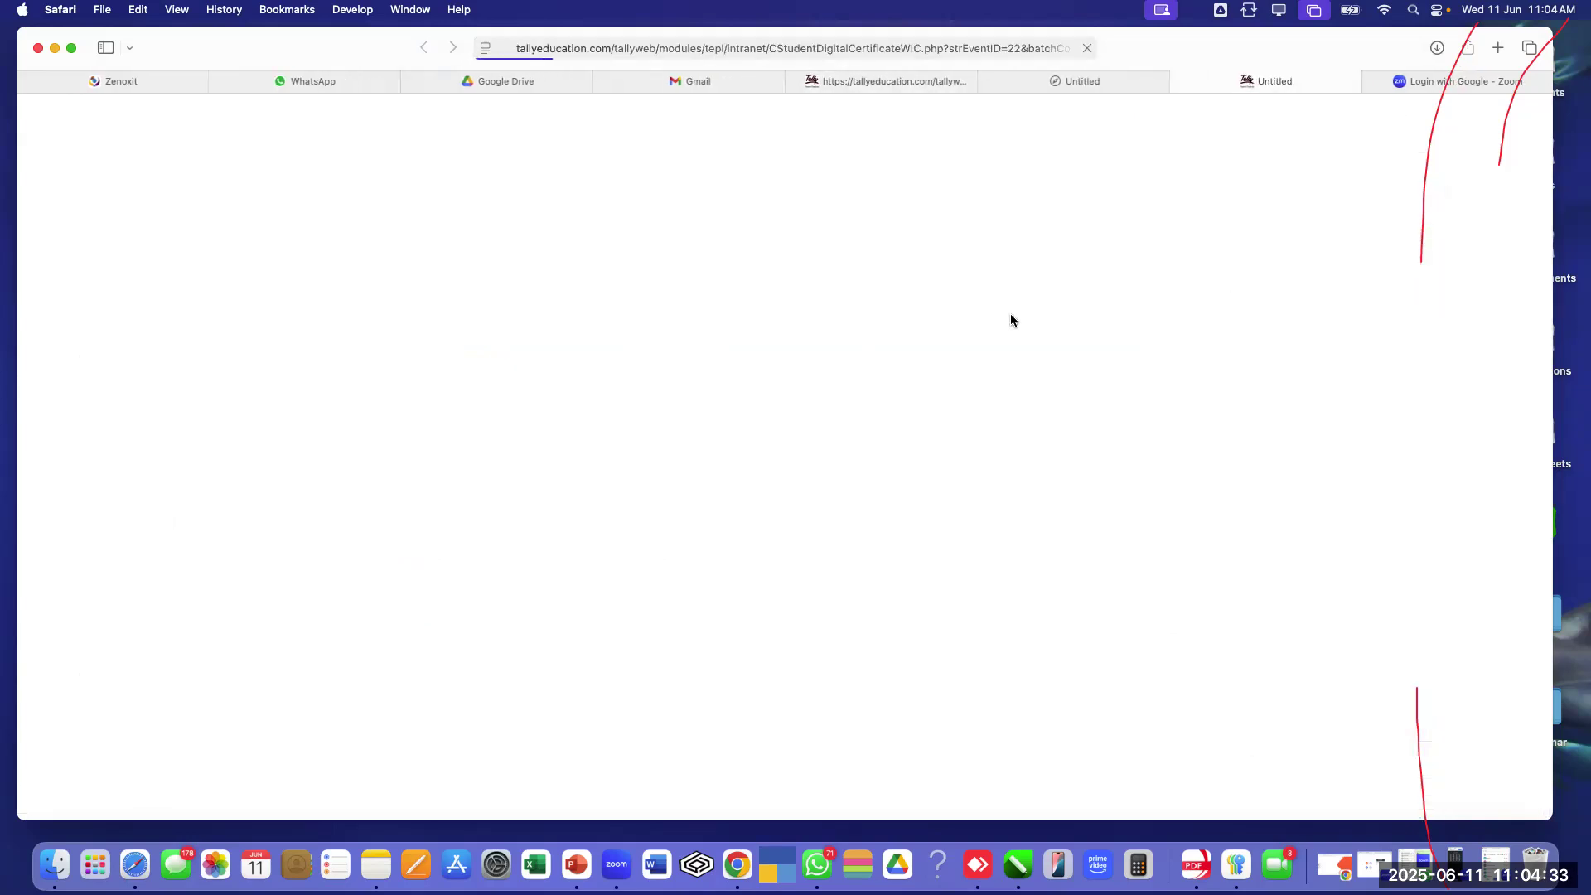
Open row 21's certificate PDF, check the Grade B certificate and syllabus pages, then close it
{"action": "left_click", "coordinate": [1437, 47]}
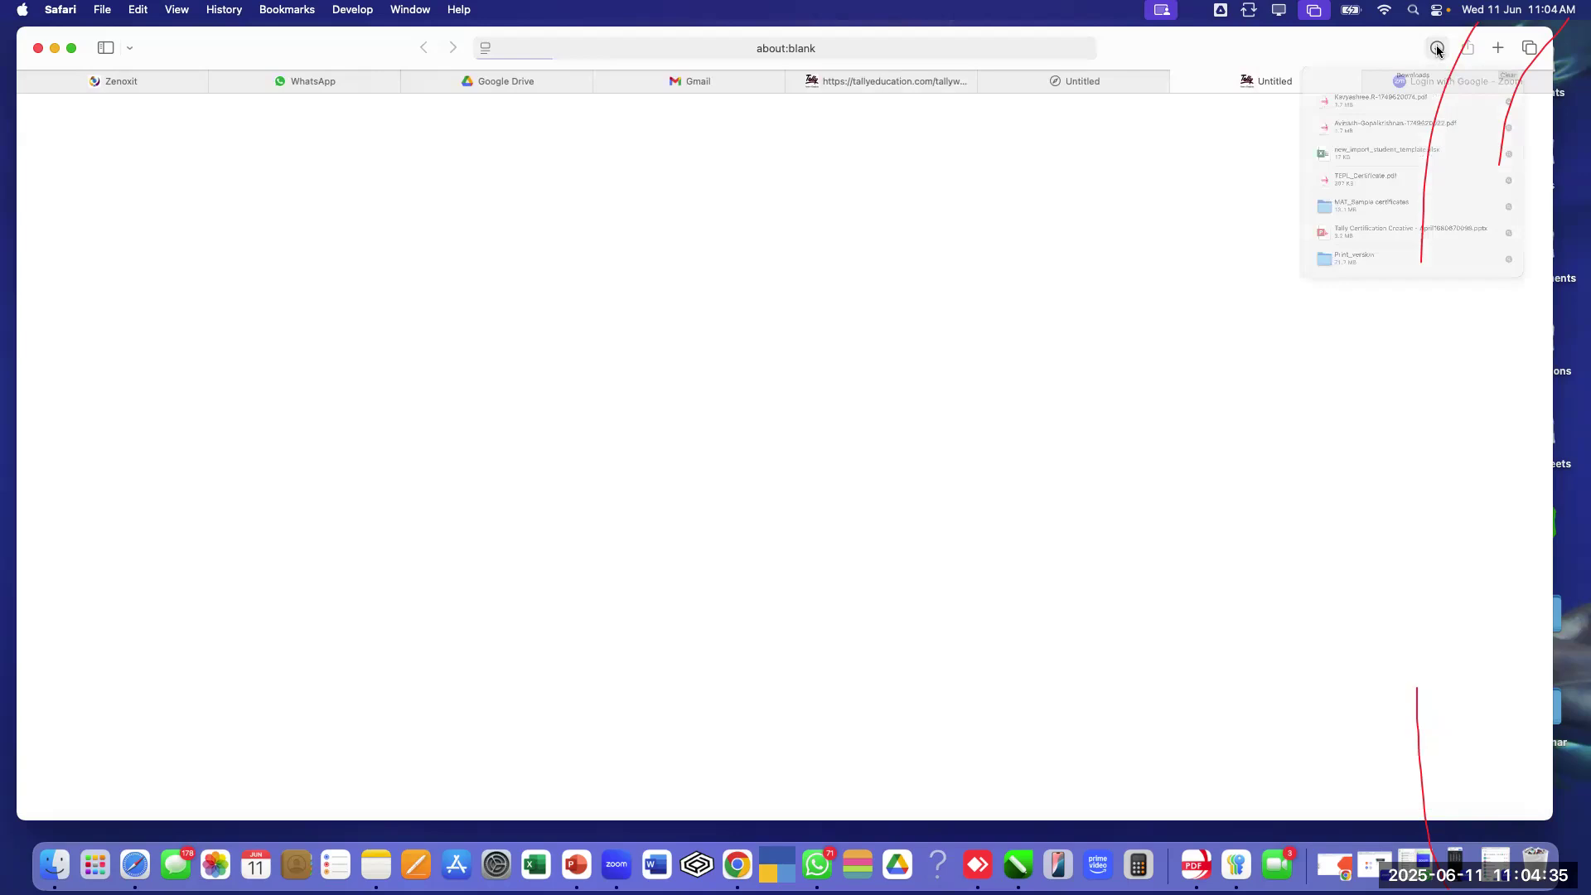
{"action": "double_click", "coordinate": [1332, 121]}
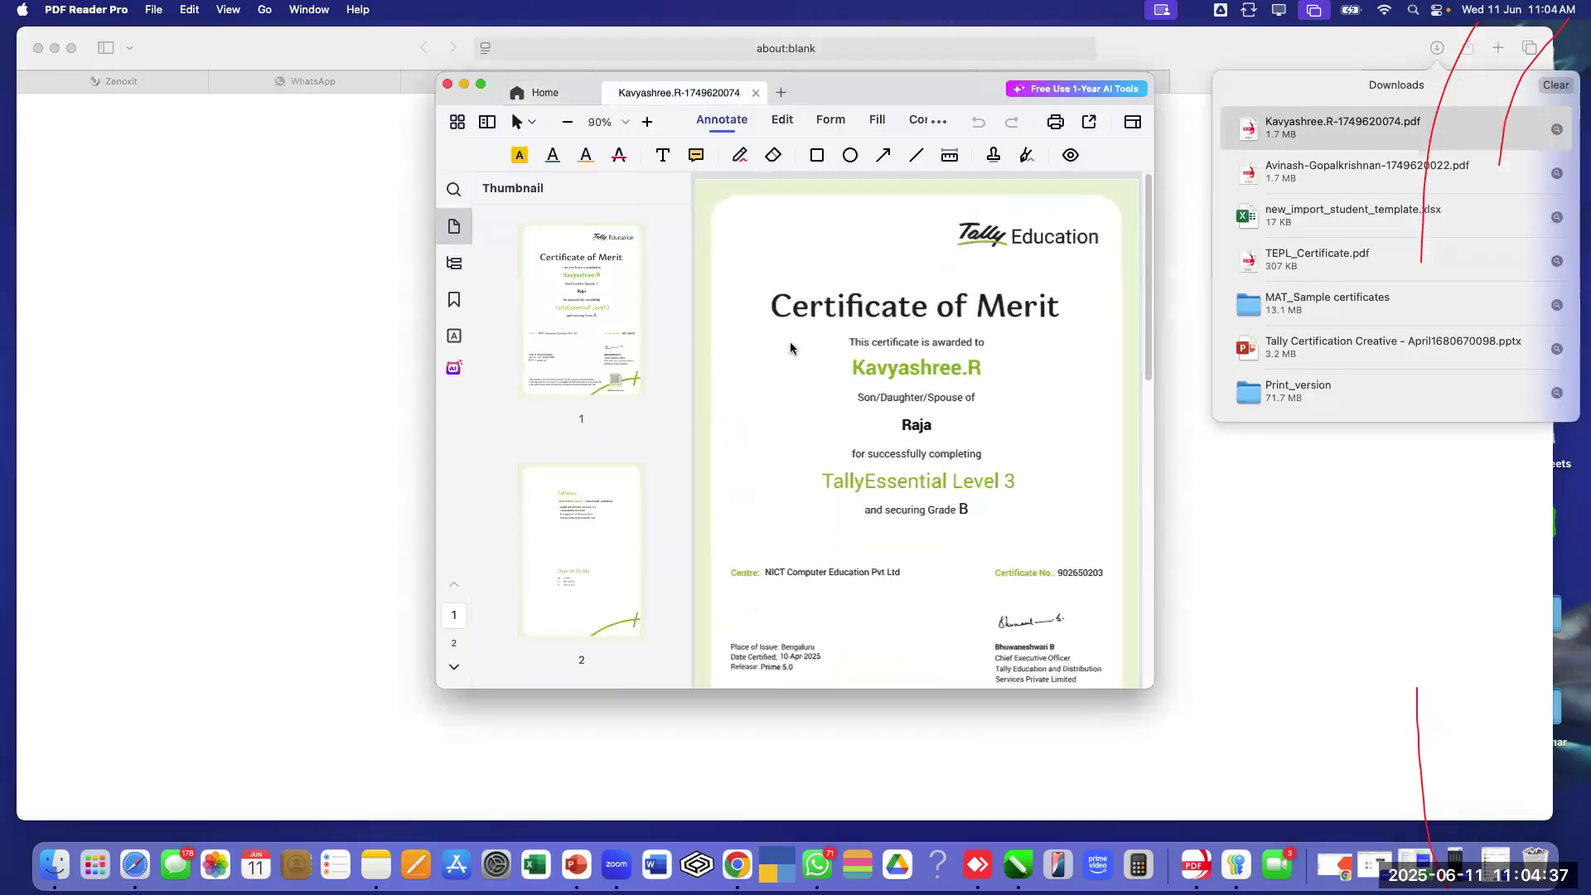
{"action": "scroll", "coordinate": [842, 421], "scroll_direction": "down", "scroll_amount": 2}
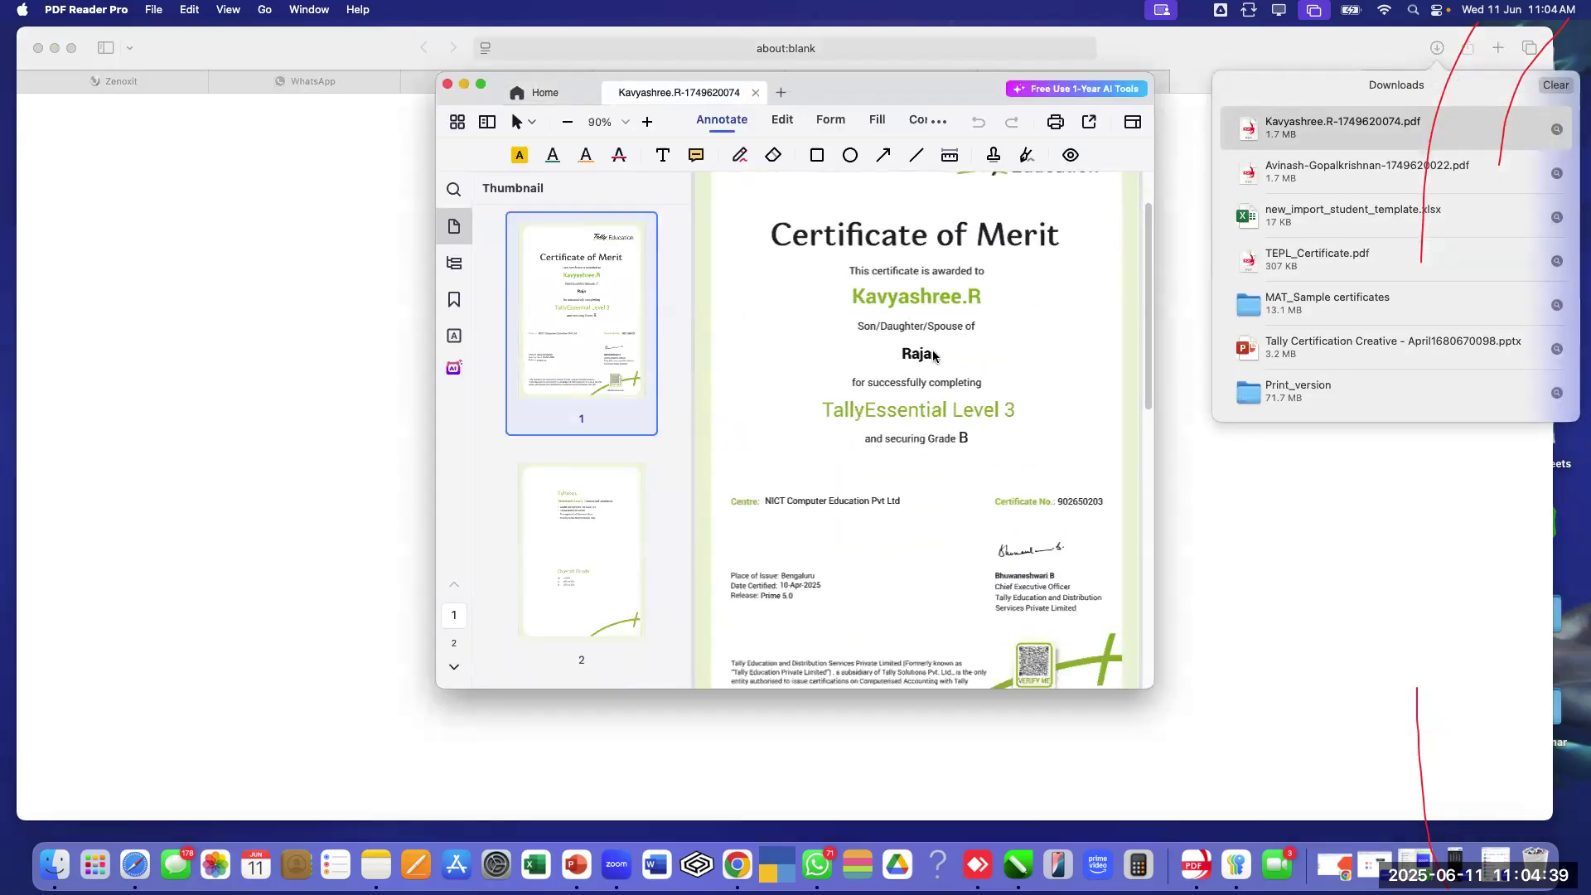
{"action": "scroll", "coordinate": [970, 379], "scroll_direction": "down", "scroll_amount": 2}
{"action": "scroll", "coordinate": [971, 379], "scroll_direction": "down", "scroll_amount": 5}
{"action": "scroll", "coordinate": [981, 385], "scroll_direction": "up", "scroll_amount": 3}
{"action": "scroll", "coordinate": [981, 385], "scroll_direction": "up", "scroll_amount": 2}
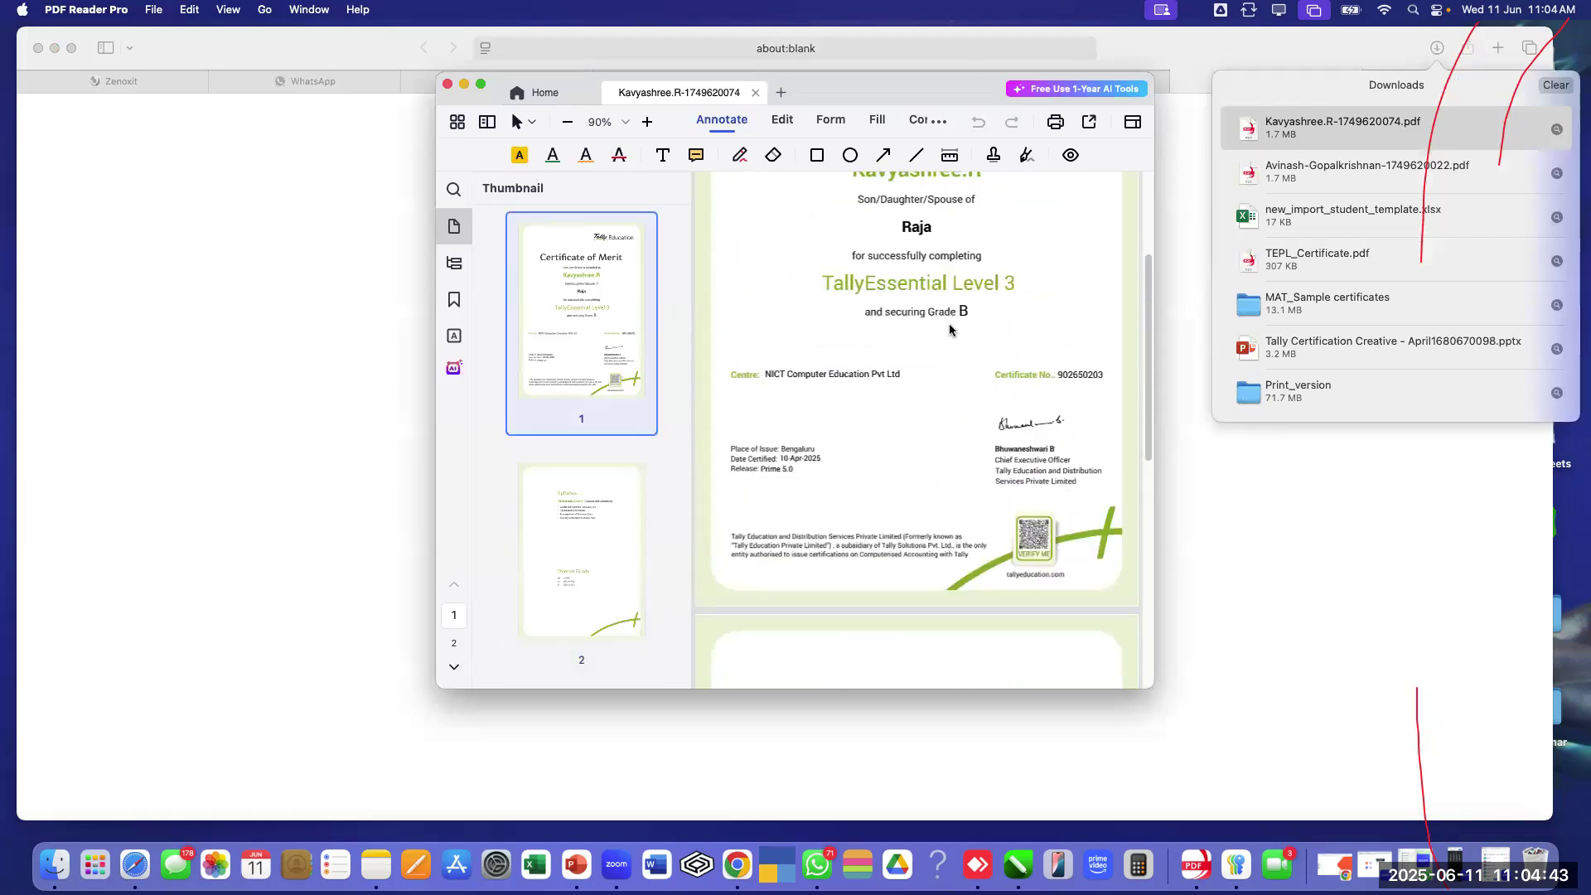
{"action": "scroll", "coordinate": [950, 330], "scroll_direction": "up", "scroll_amount": 2}
{"action": "scroll", "coordinate": [931, 381], "scroll_direction": "up", "scroll_amount": 1}
{"action": "scroll", "coordinate": [933, 382], "scroll_direction": "down", "scroll_amount": 3}
{"action": "scroll", "coordinate": [933, 382], "scroll_direction": "down", "scroll_amount": 5}
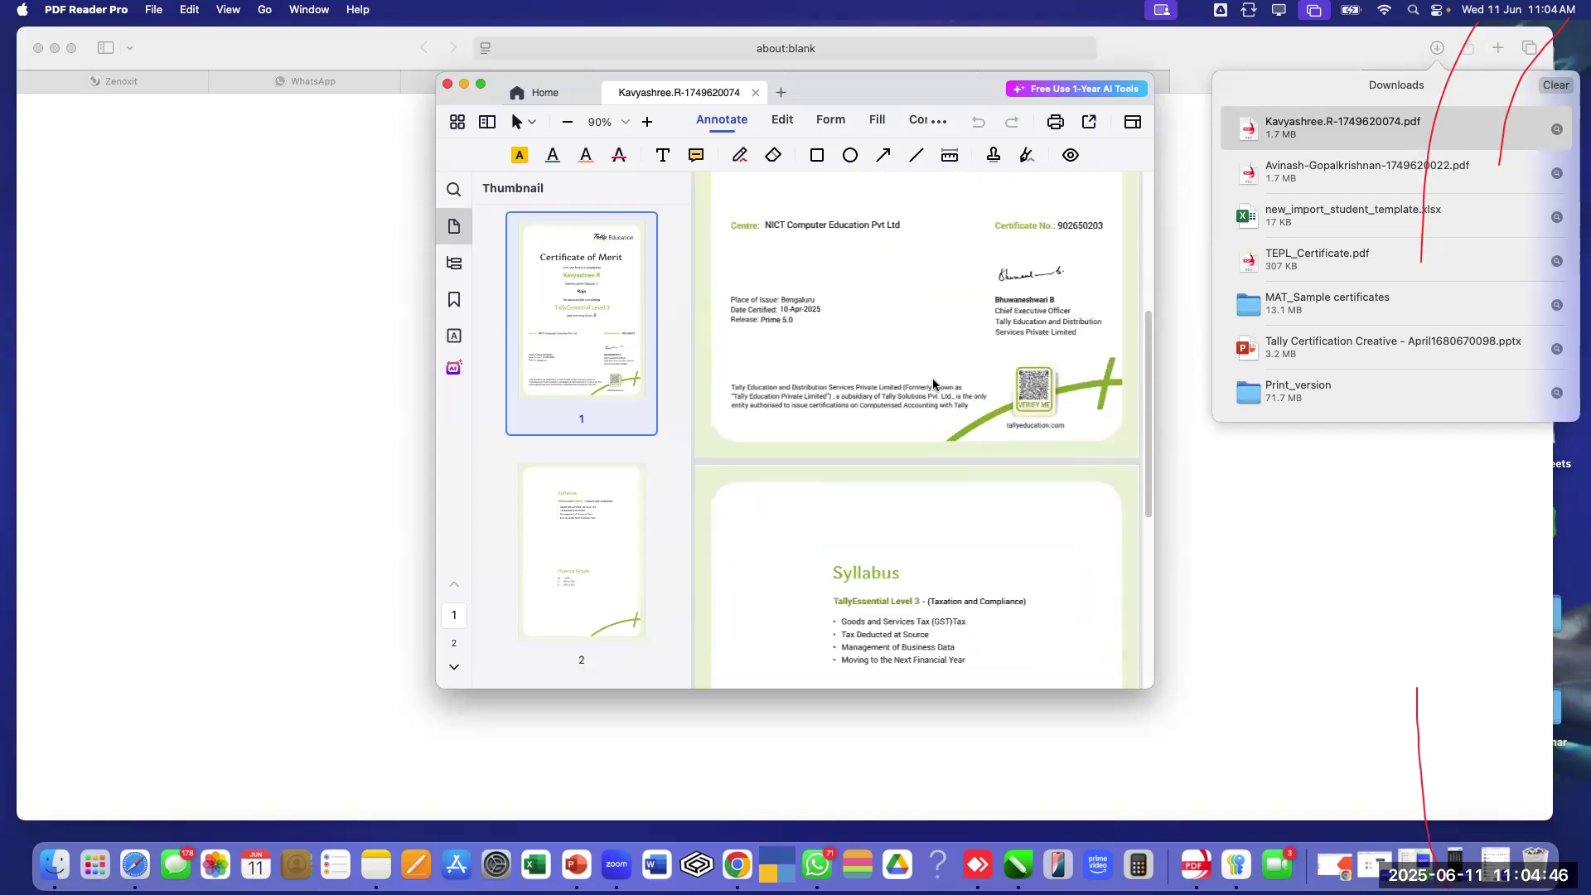
{"action": "left_click", "coordinate": [447, 85]}
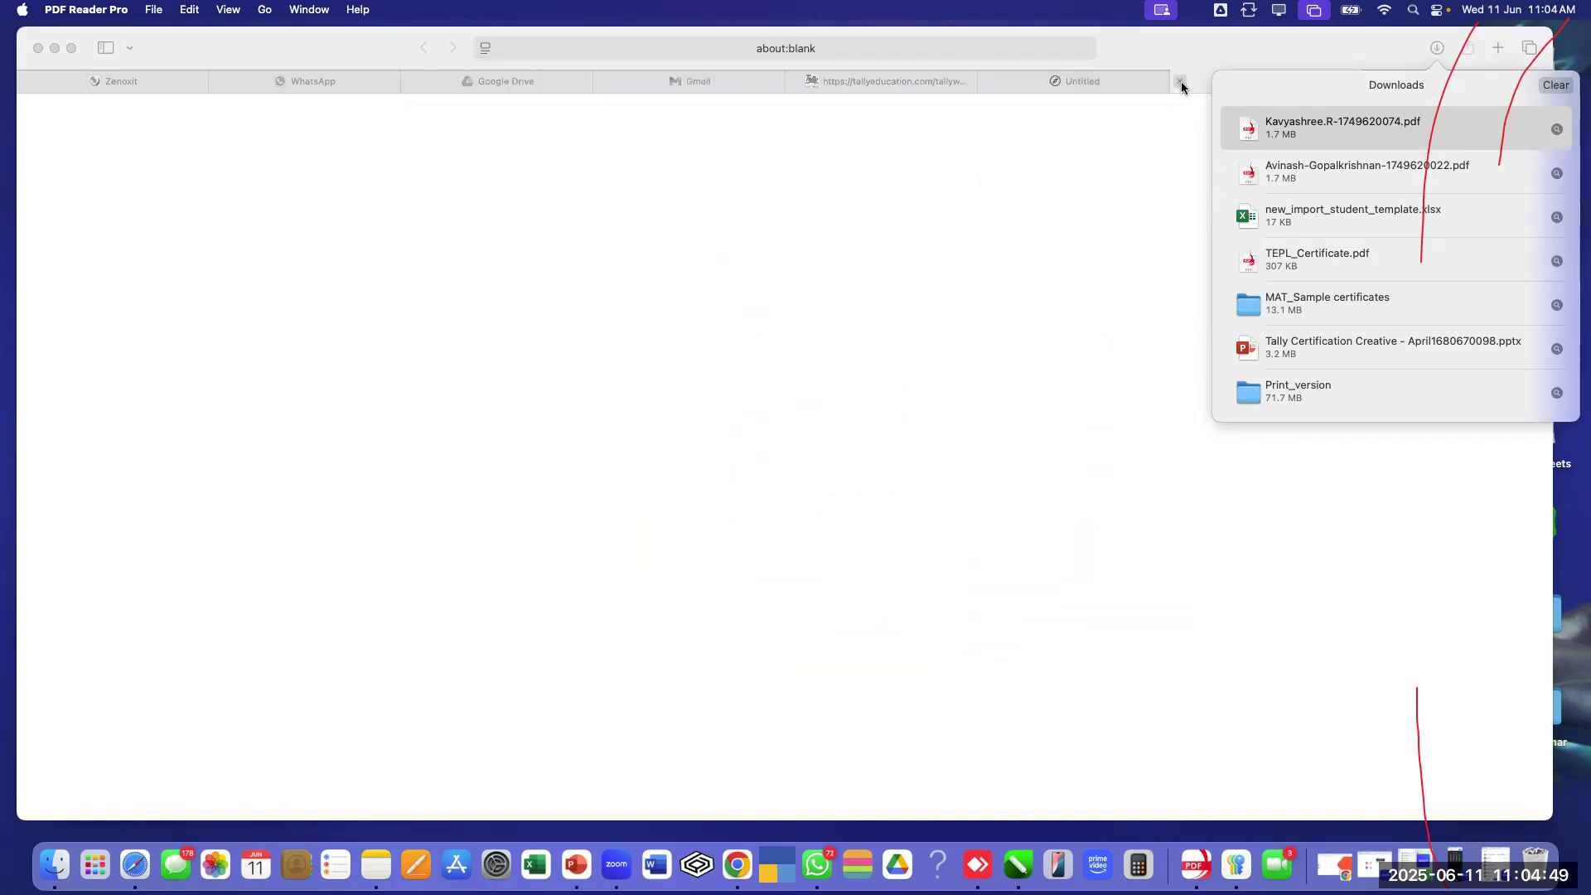
Close the blank tab and choose FACULTY in the sidebar to reach Faculty Management
{"action": "left_click", "coordinate": [1179, 81]}
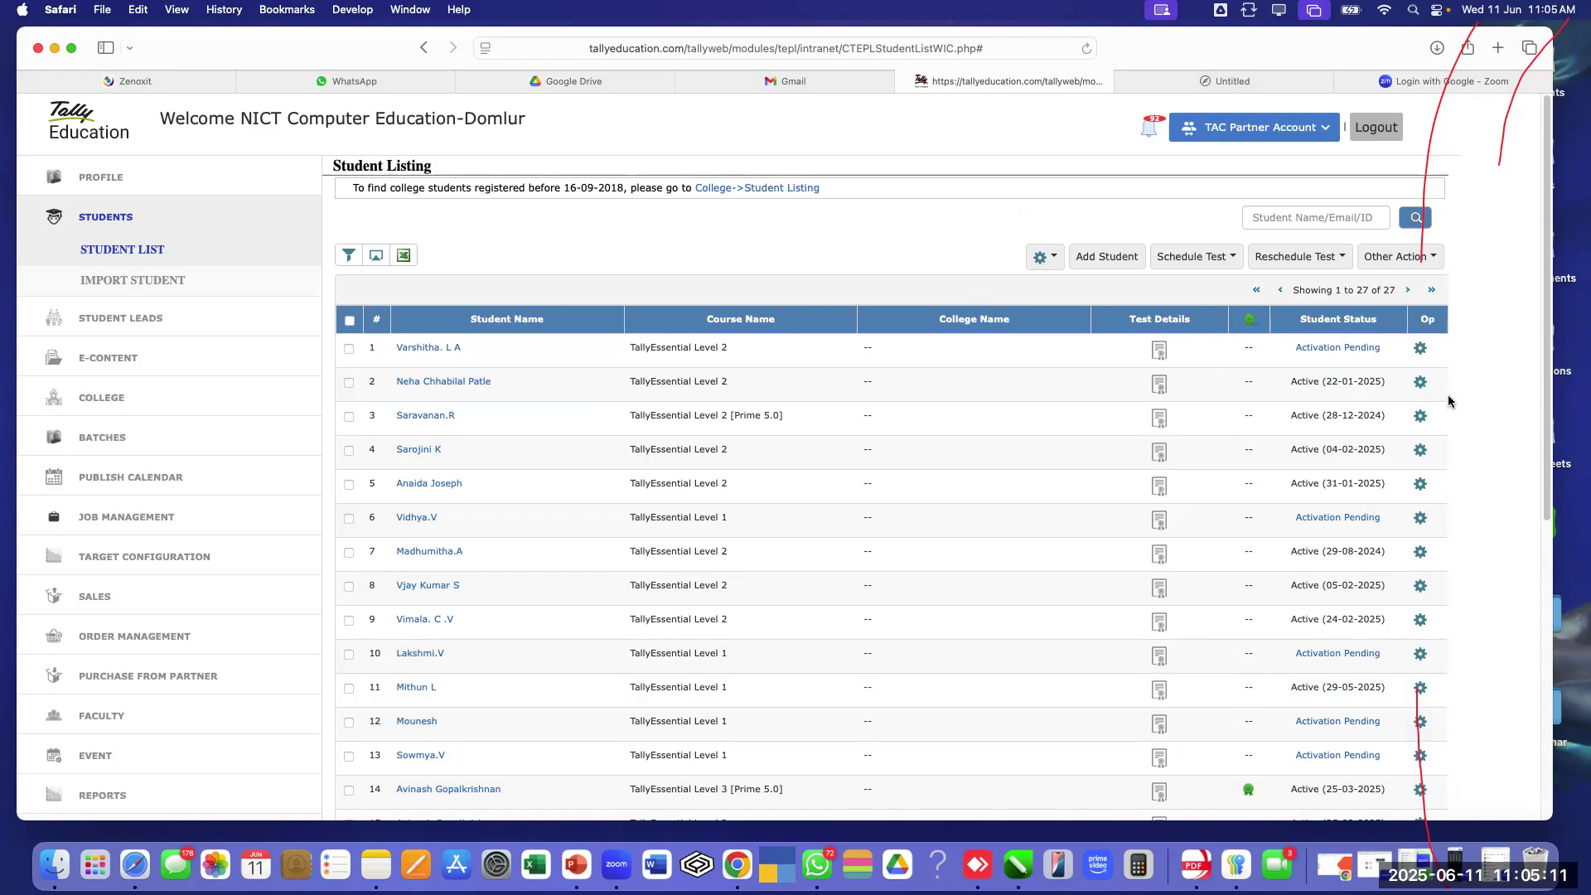
{"action": "scroll", "coordinate": [169, 456], "scroll_direction": "down", "scroll_amount": 3}
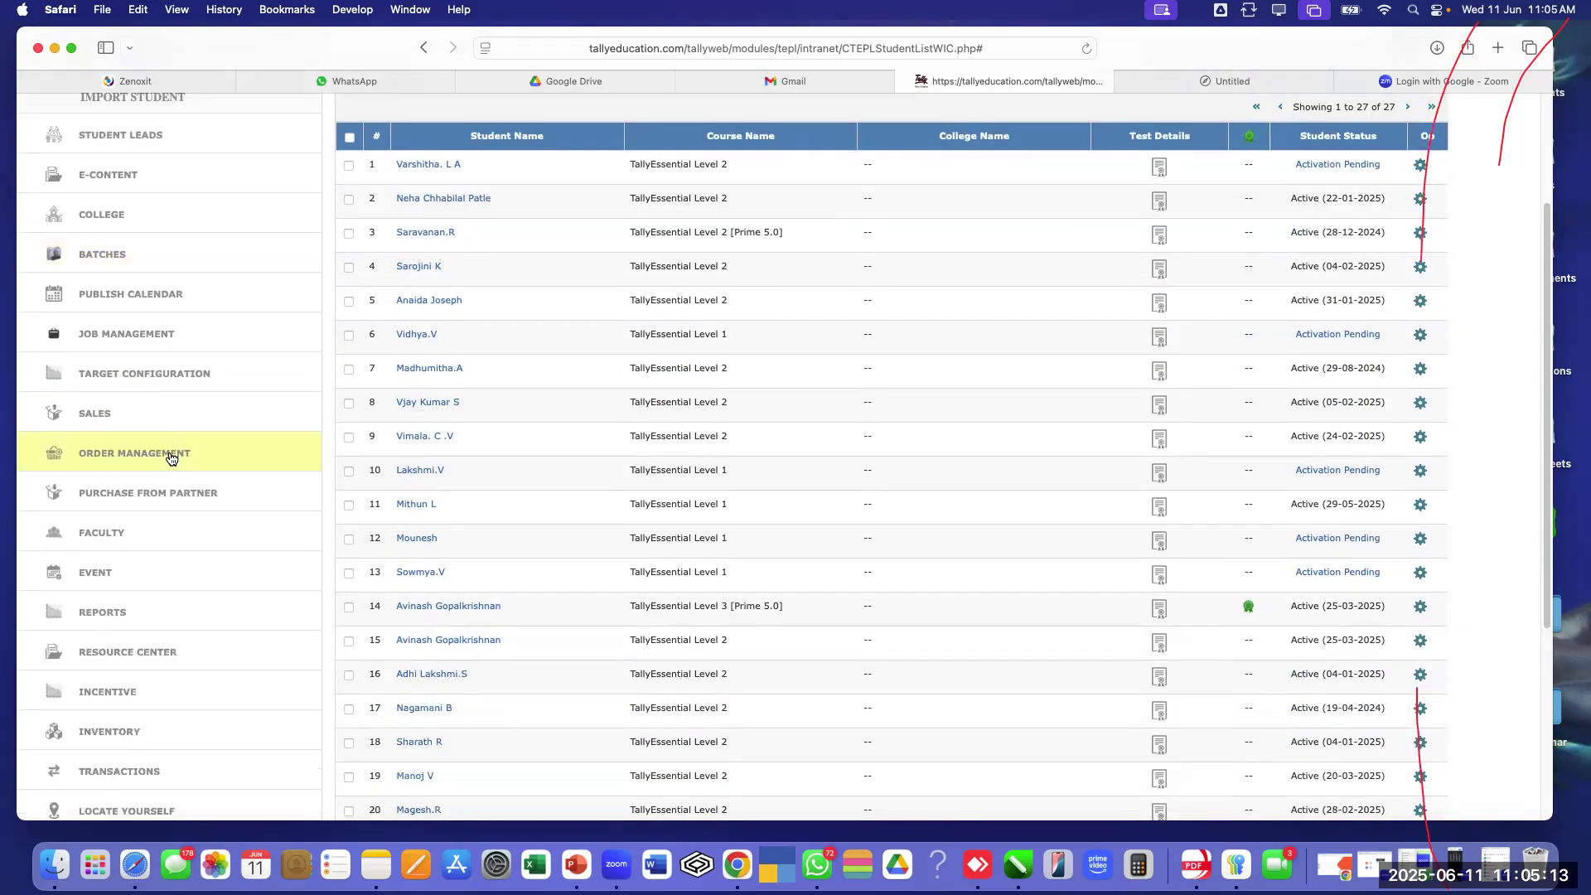
{"action": "scroll", "coordinate": [170, 457], "scroll_direction": "down", "scroll_amount": 3}
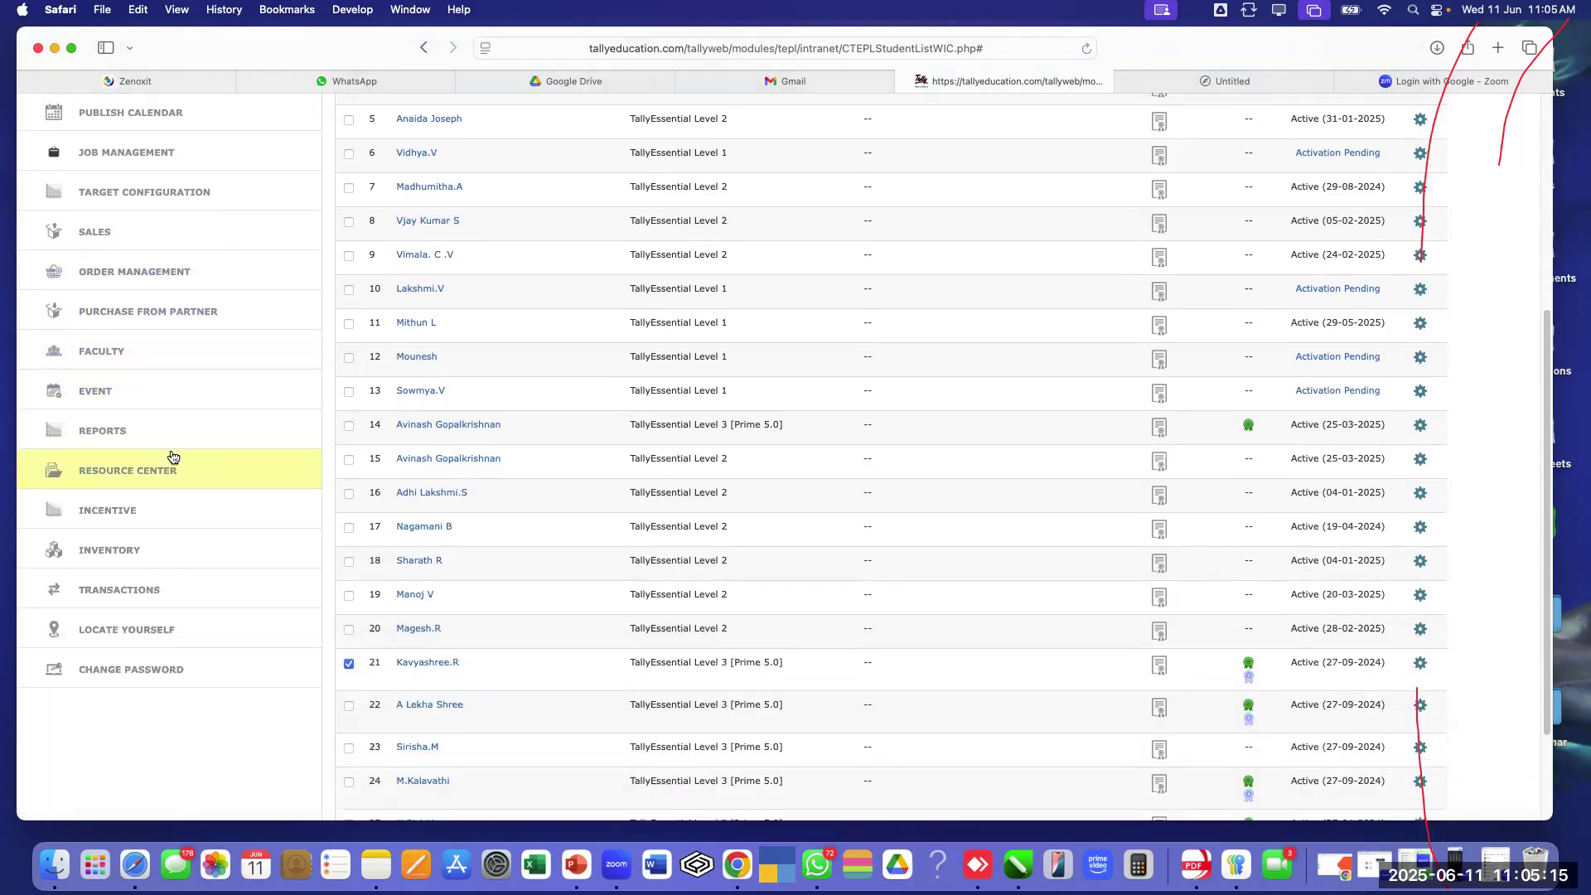
{"action": "left_click", "coordinate": [108, 353]}
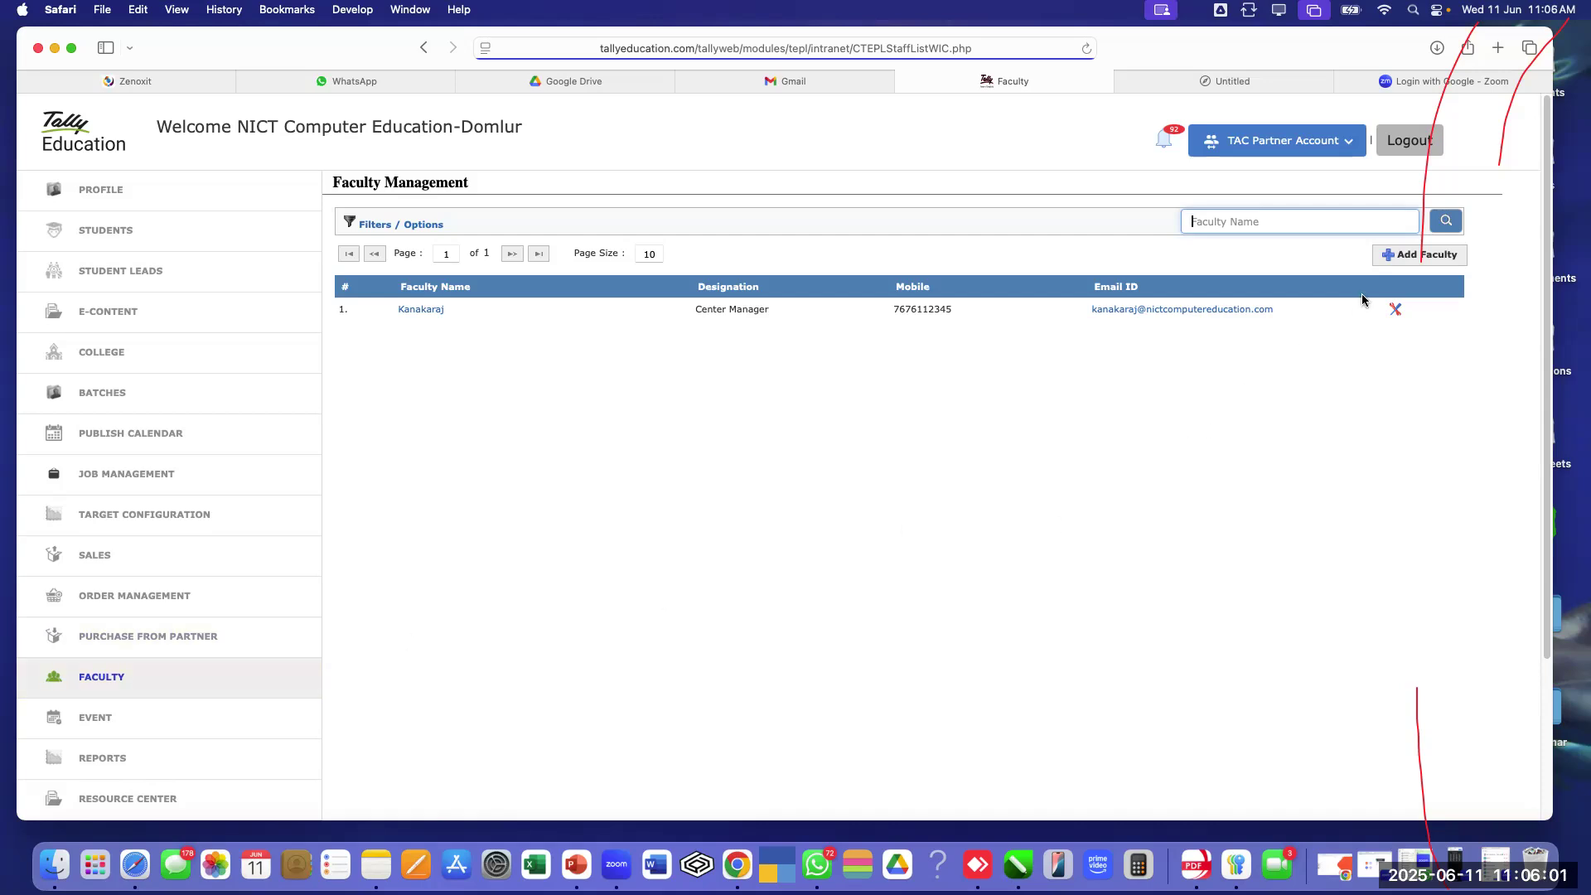
{"action": "left_click", "coordinate": [1452, 256]}
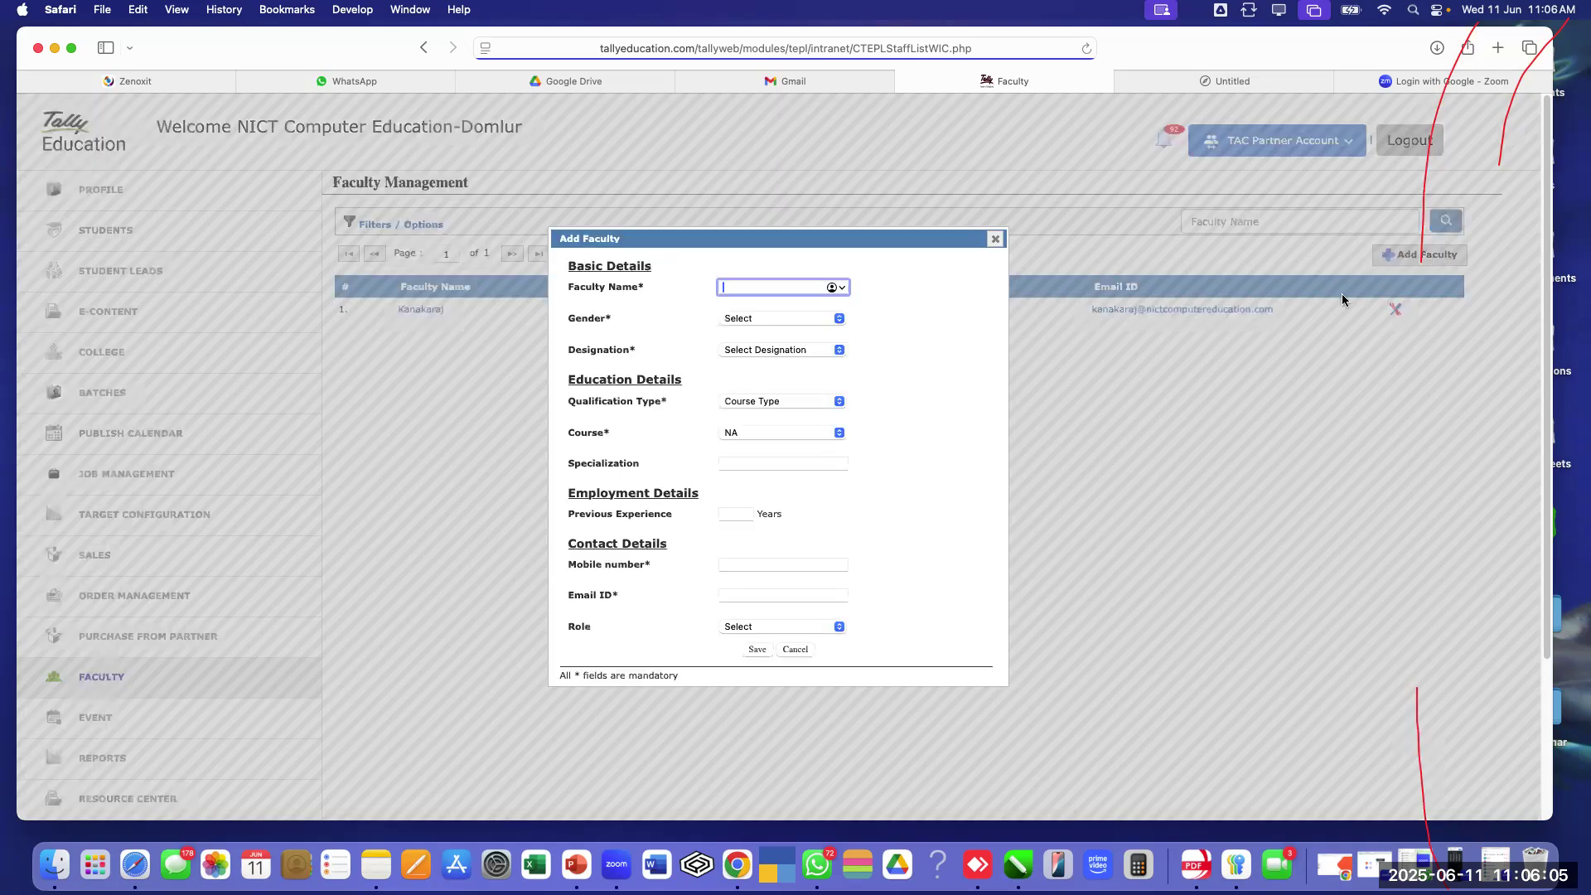
{"action": "type", "text": "Raju"}
{"action": "left_click", "coordinate": [764, 318]}
{"action": "left_click", "coordinate": [766, 334]}
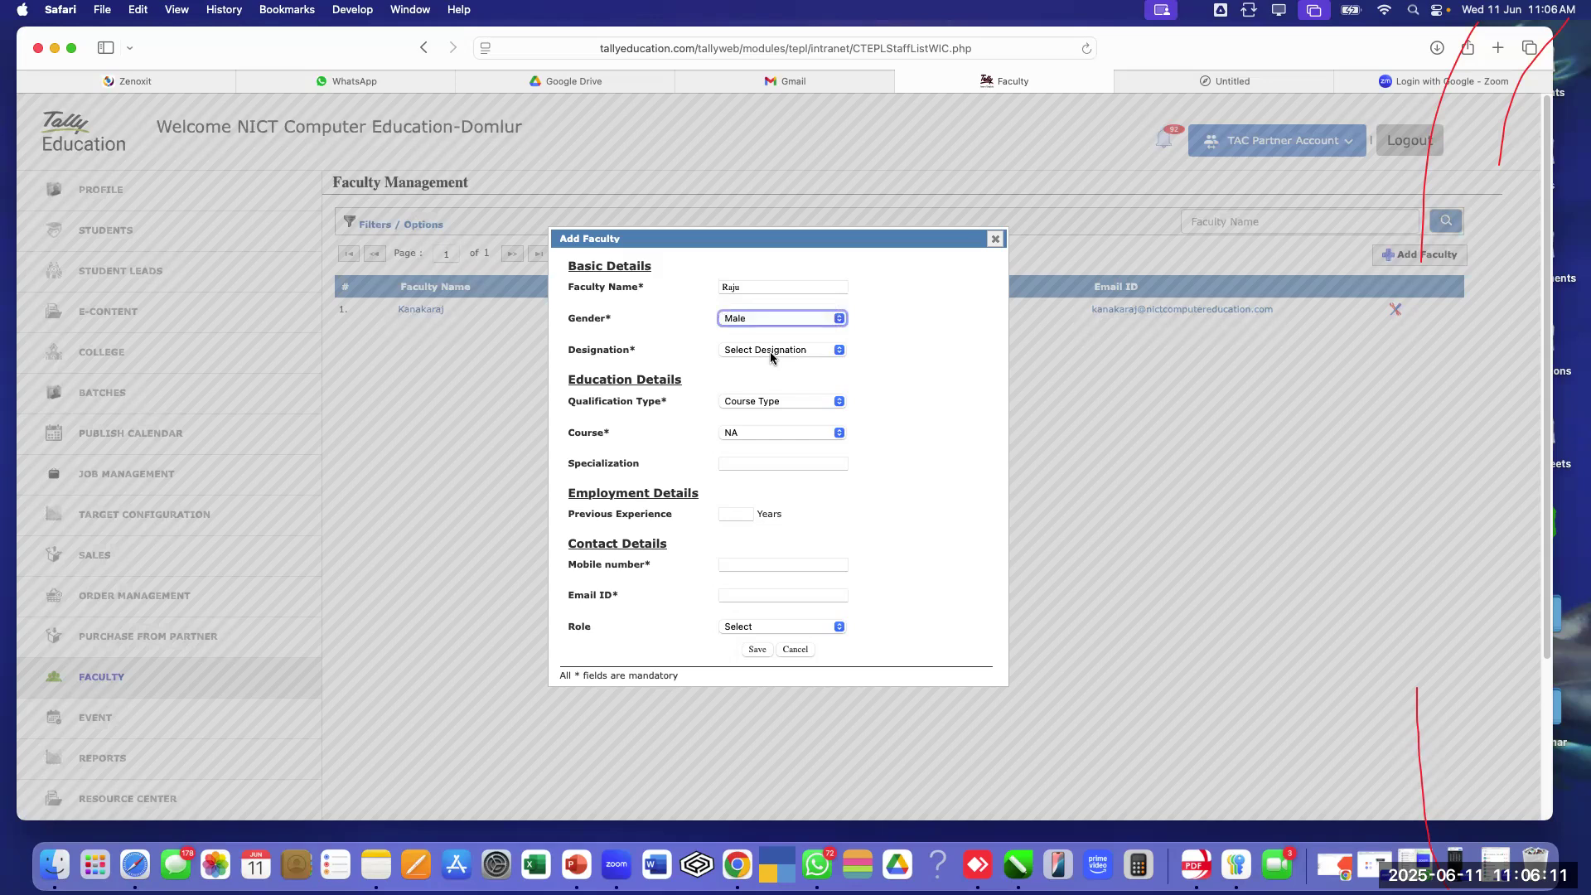
{"action": "left_click", "coordinate": [770, 349]}
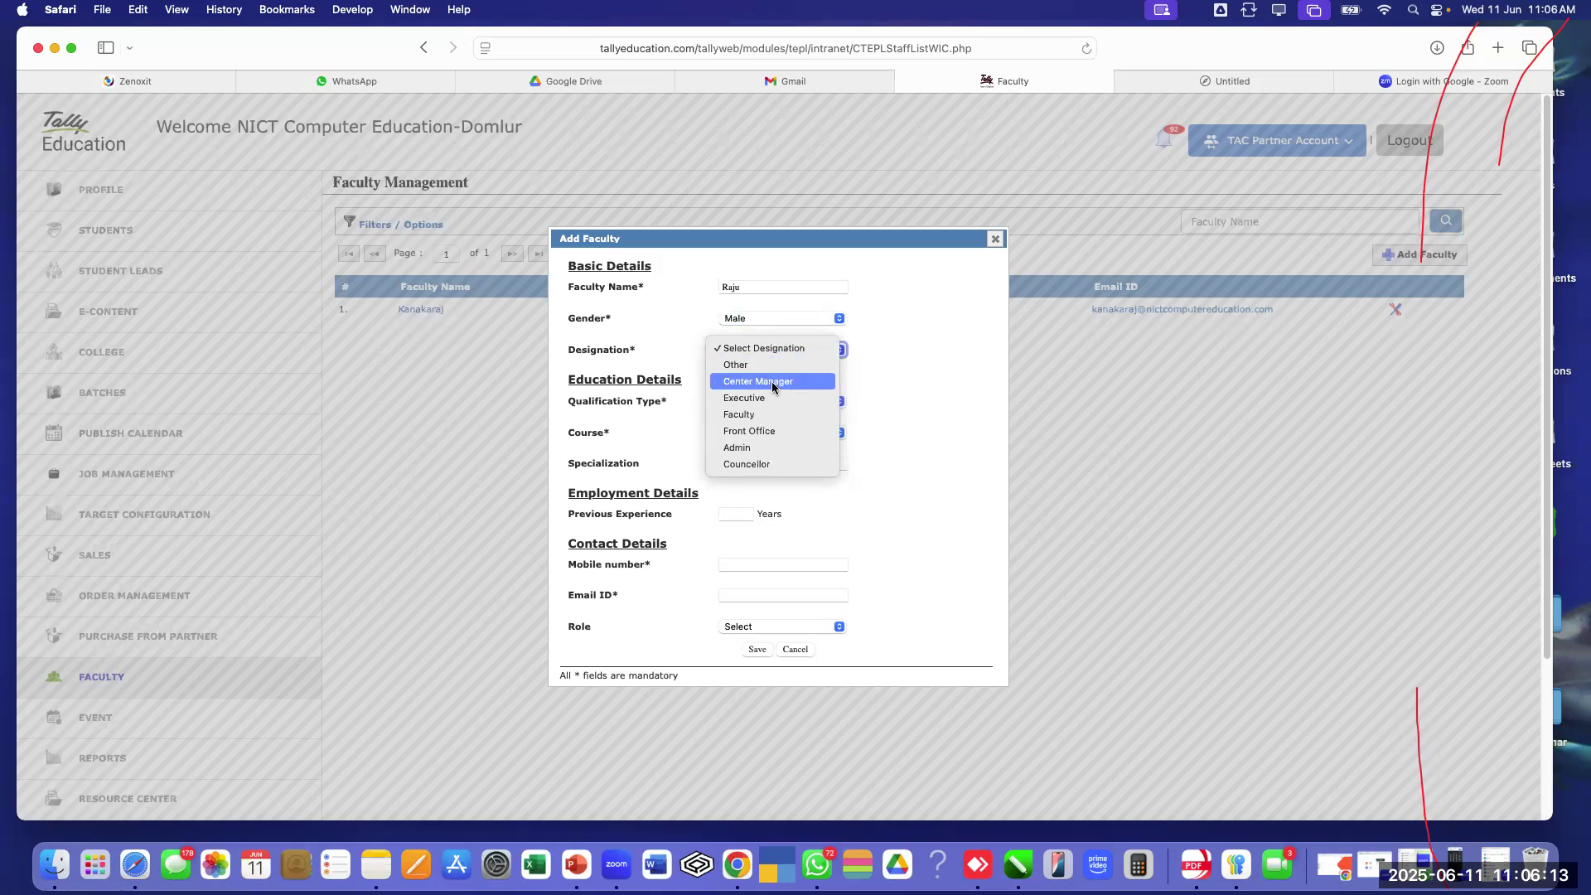
{"action": "left_click", "coordinate": [757, 414]}
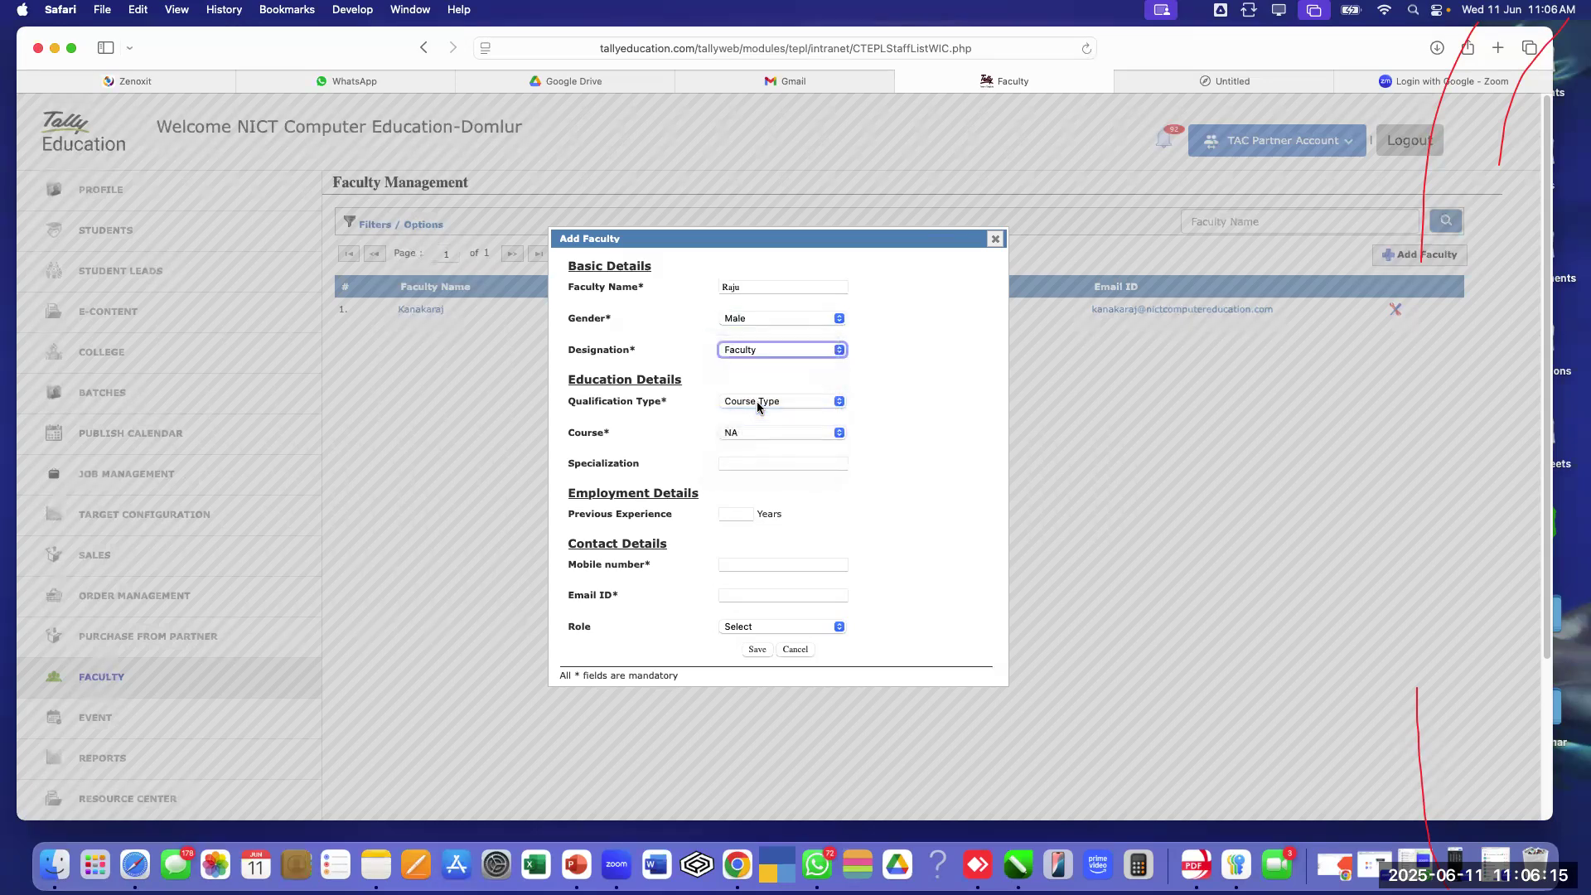
{"action": "left_click", "coordinate": [757, 404]}
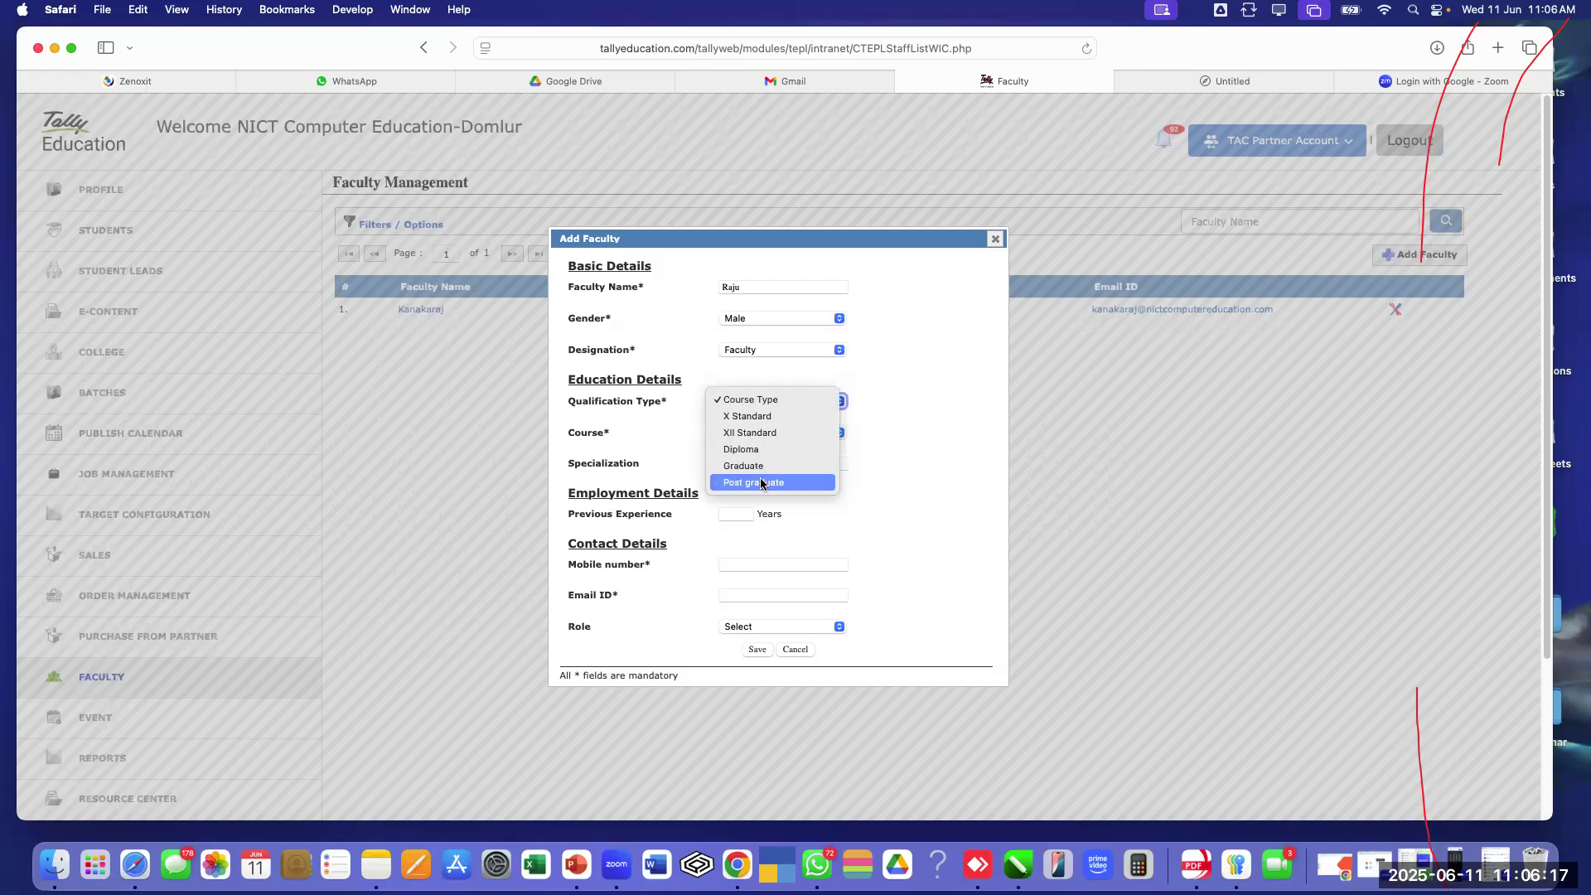
{"action": "left_click", "coordinate": [757, 467]}
{"action": "left_click", "coordinate": [758, 433]}
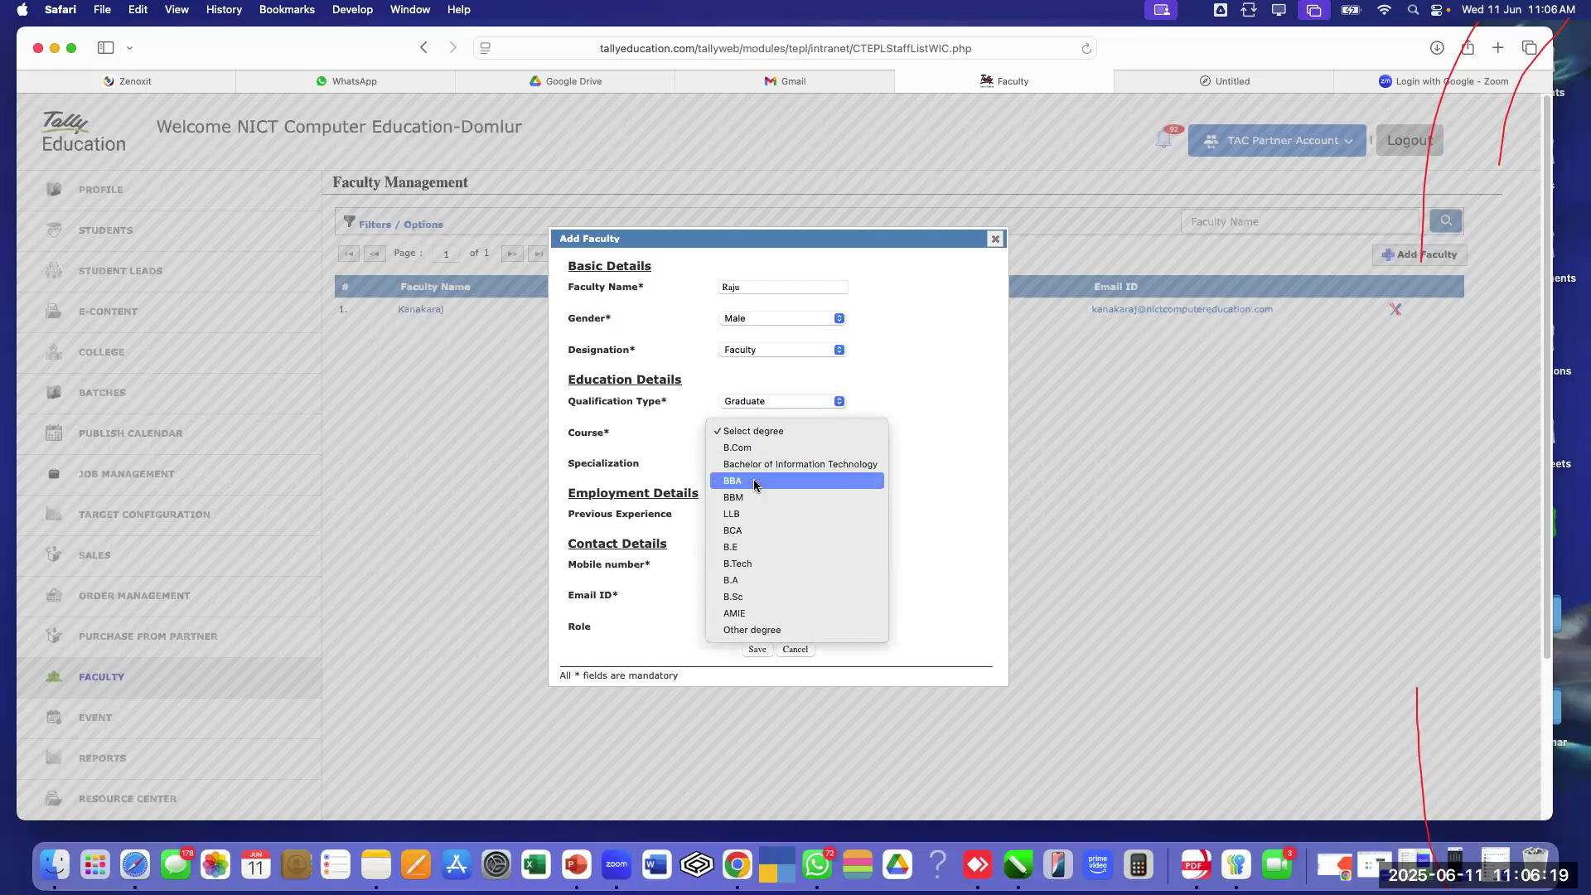
{"action": "left_click", "coordinate": [750, 449]}
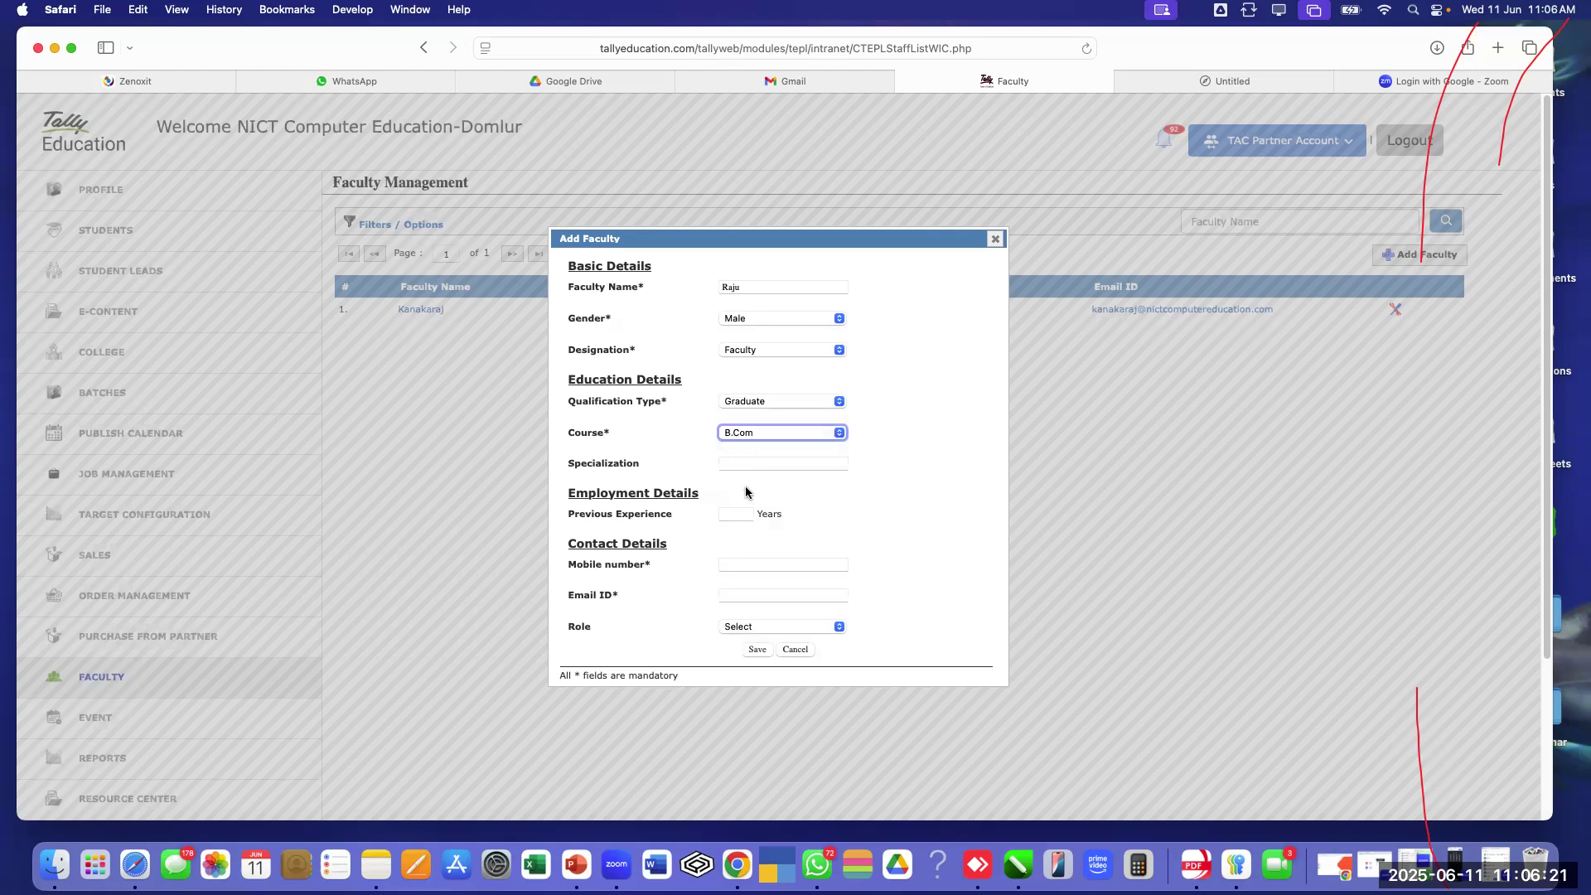
{"action": "left_click", "coordinate": [746, 464]}
{"action": "type", "text": "TallyPrime"}
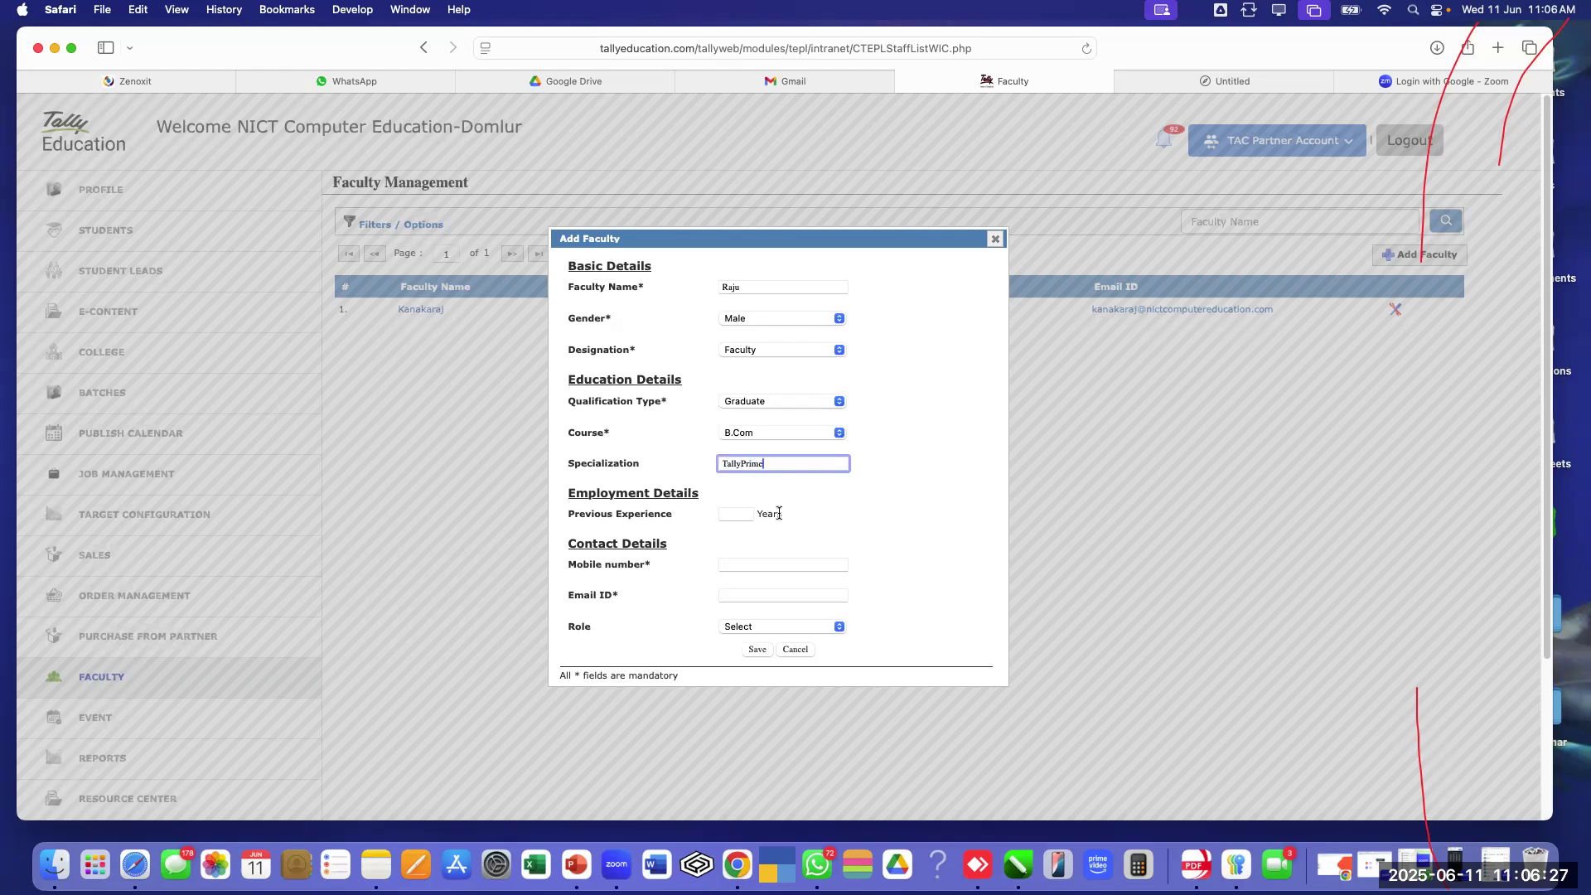
{"action": "left_click", "coordinate": [729, 516]}
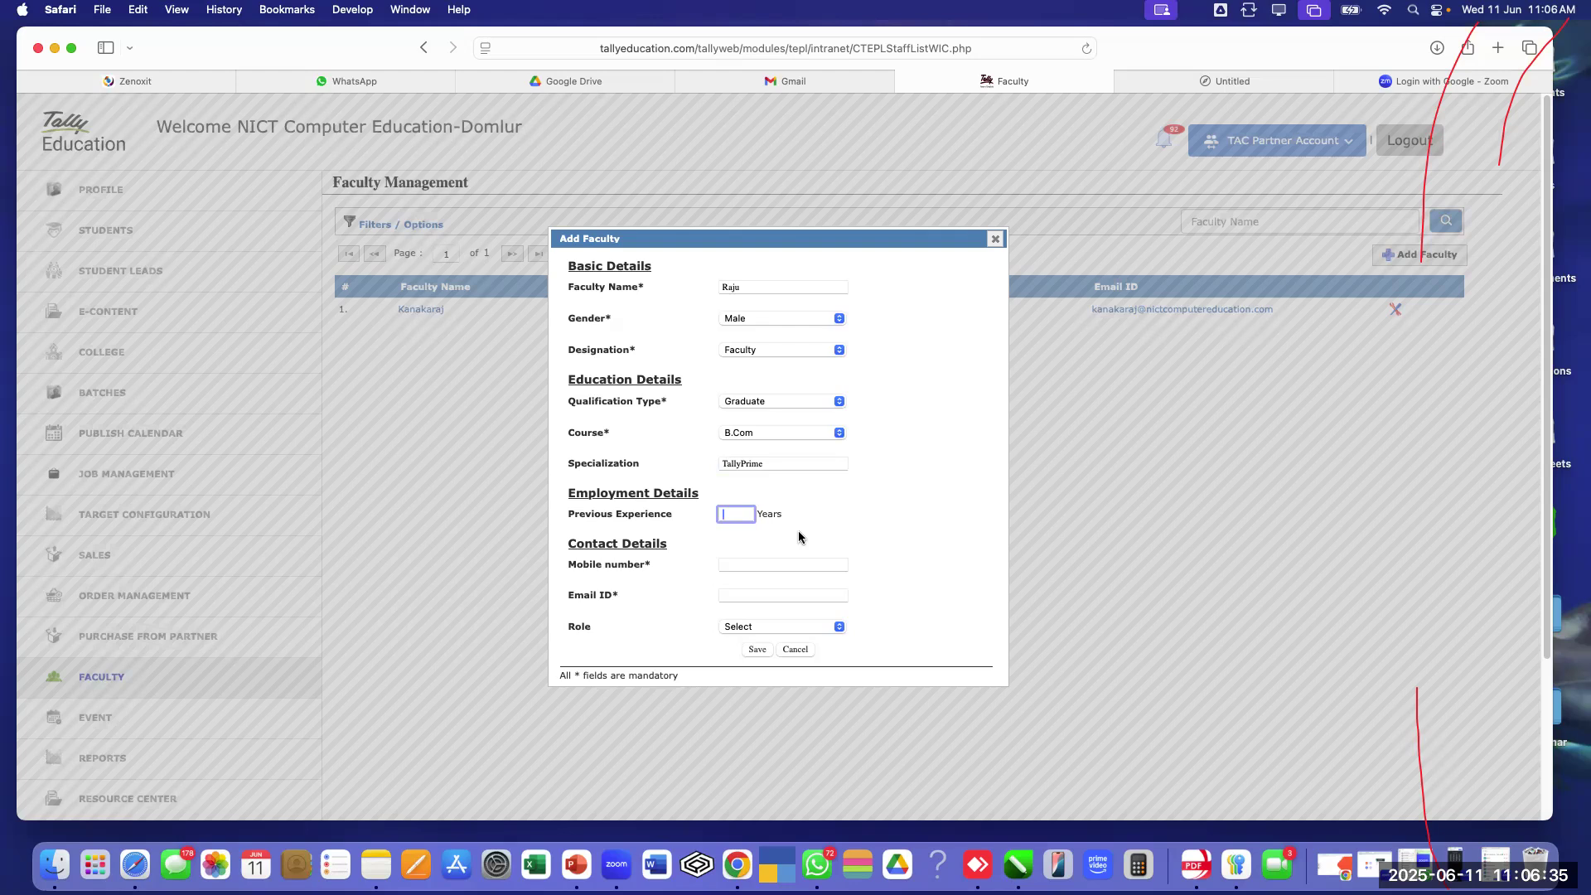
{"action": "type", "text": "5"}
{"action": "left_click", "coordinate": [771, 564]}
{"action": "left_click", "coordinate": [745, 598]}
{"action": "left_click", "coordinate": [747, 597]}
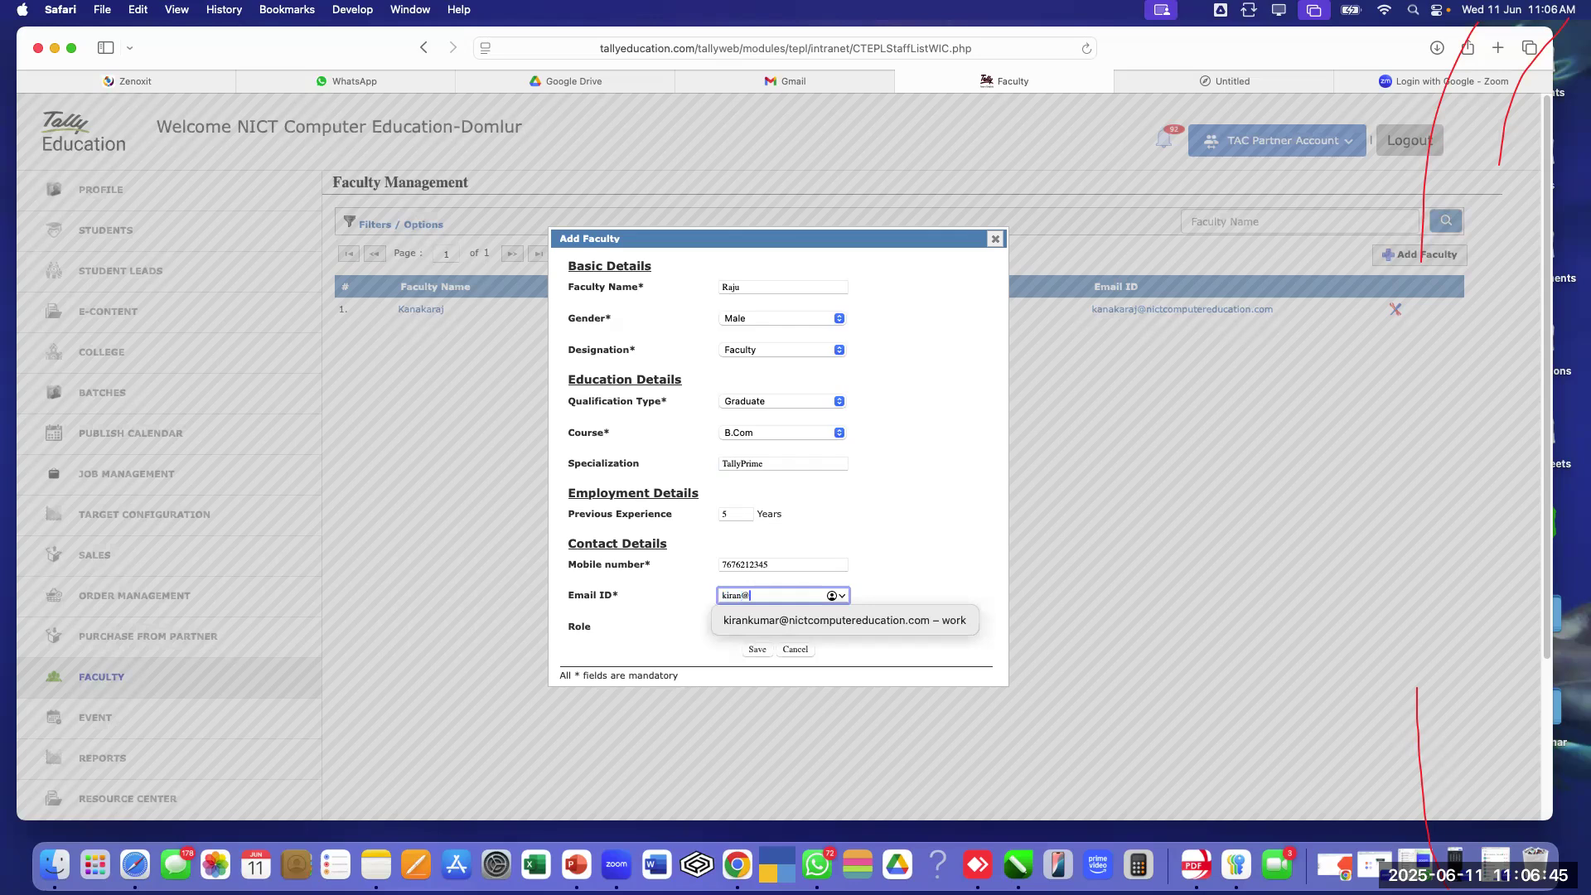
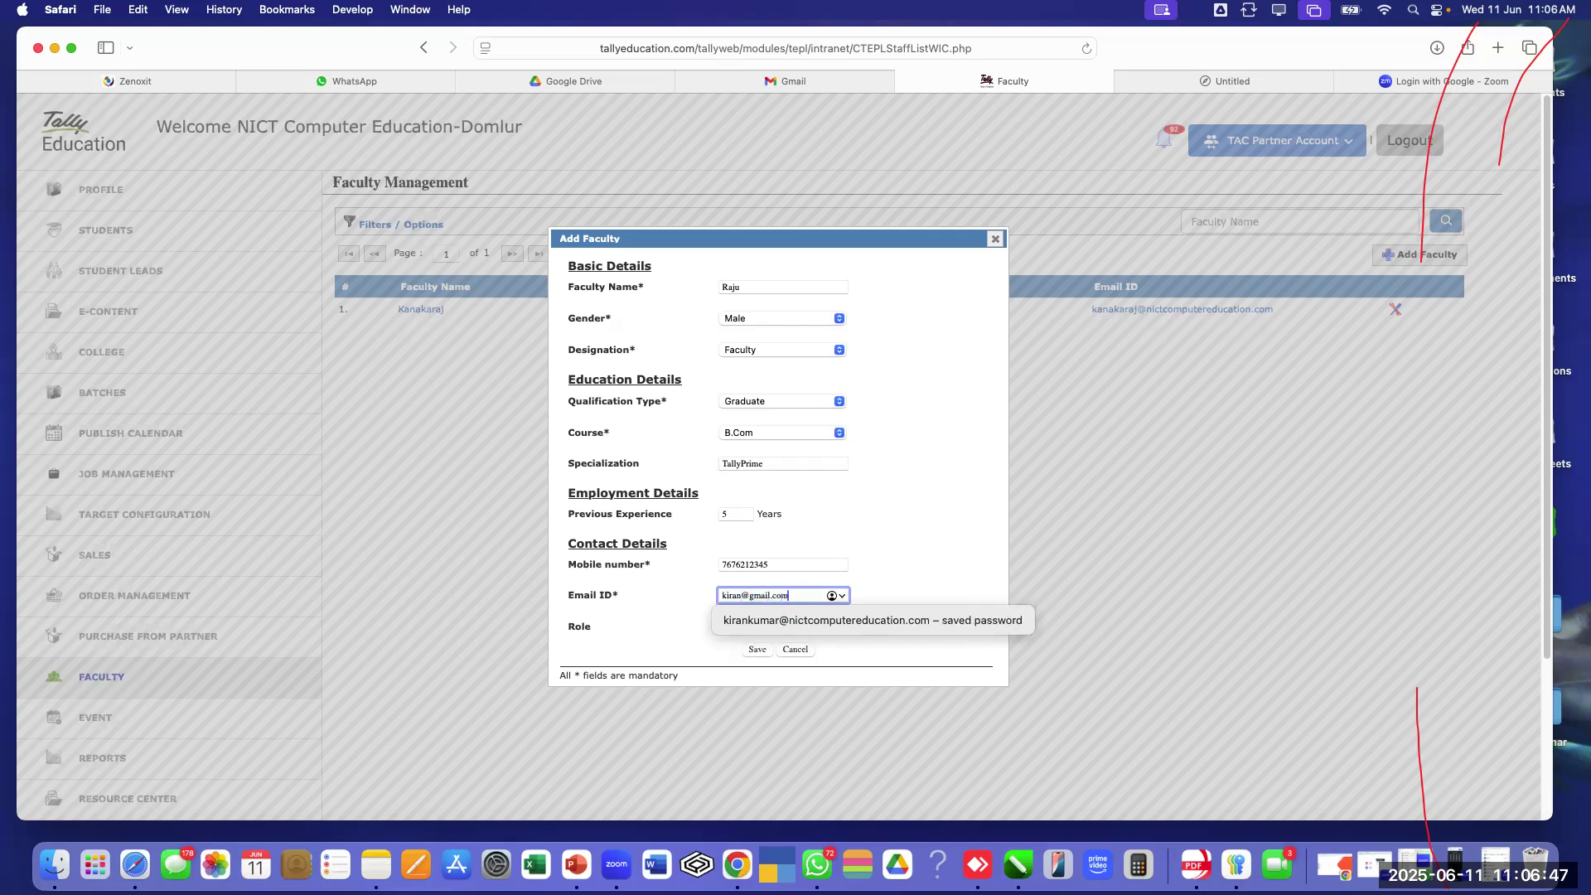
{"action": "scroll", "coordinate": [897, 495], "scroll_direction": "down", "scroll_amount": 2}
{"action": "left_click", "coordinate": [814, 529]}
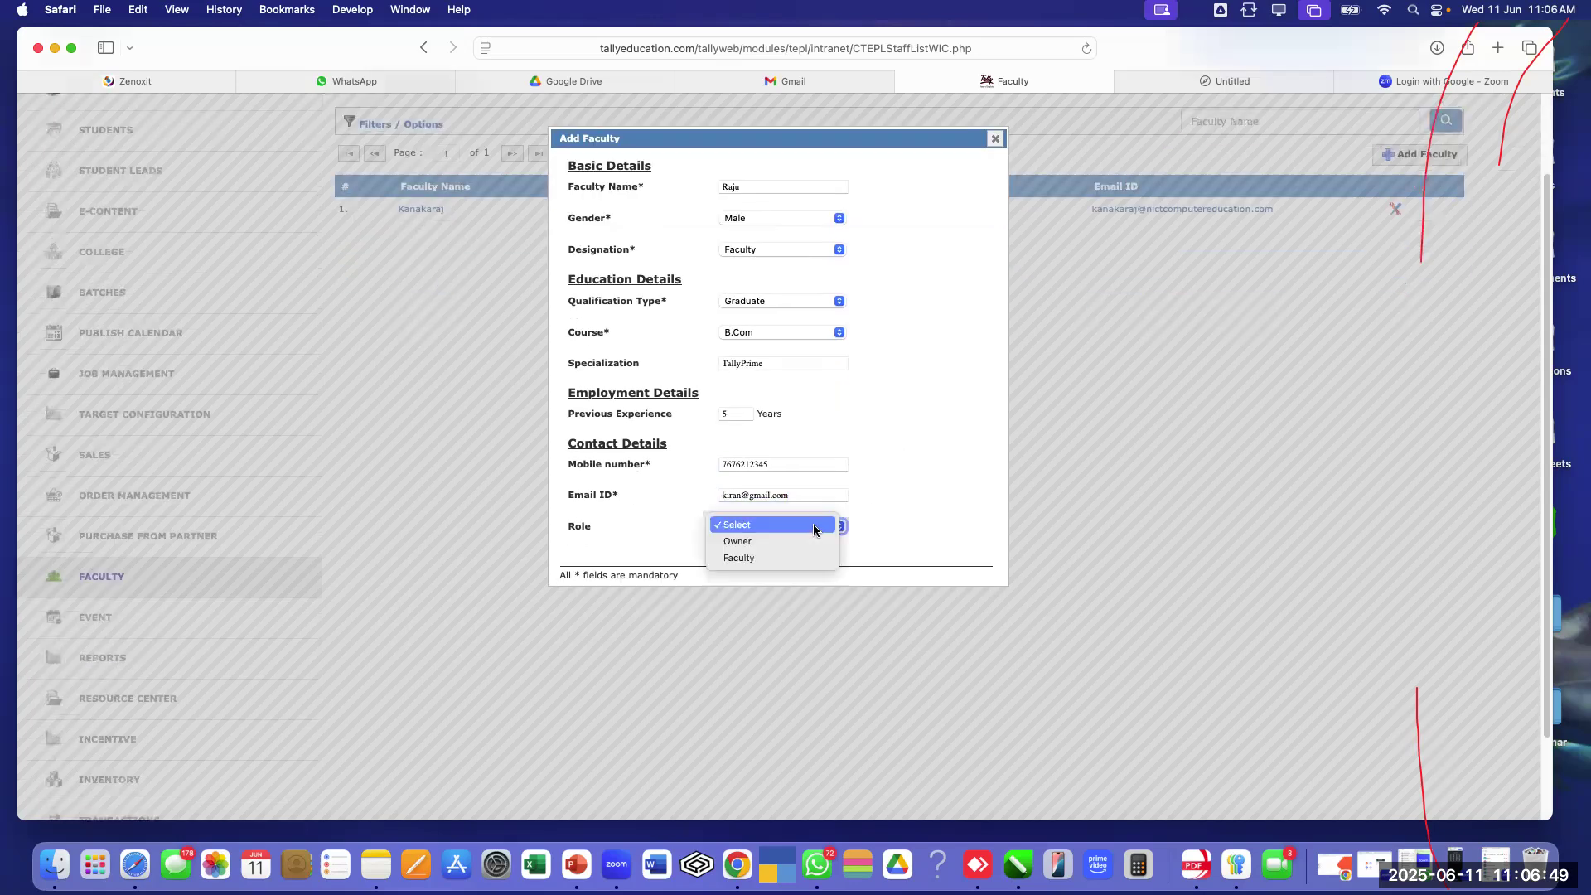
{"action": "left_click", "coordinate": [758, 559]}
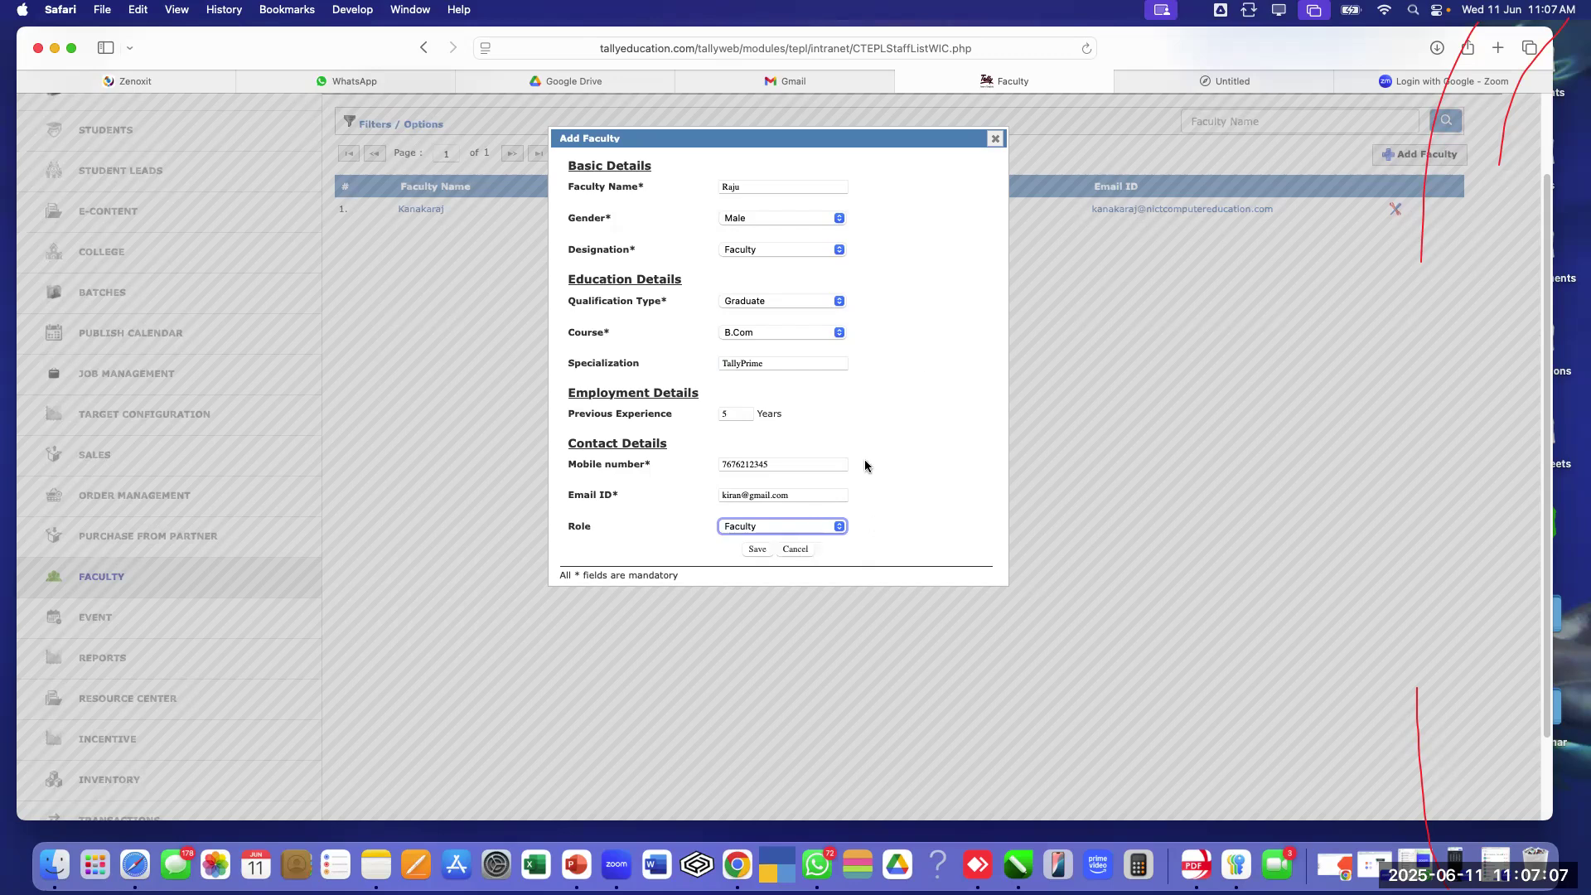
{"action": "left_click", "coordinate": [995, 138]}
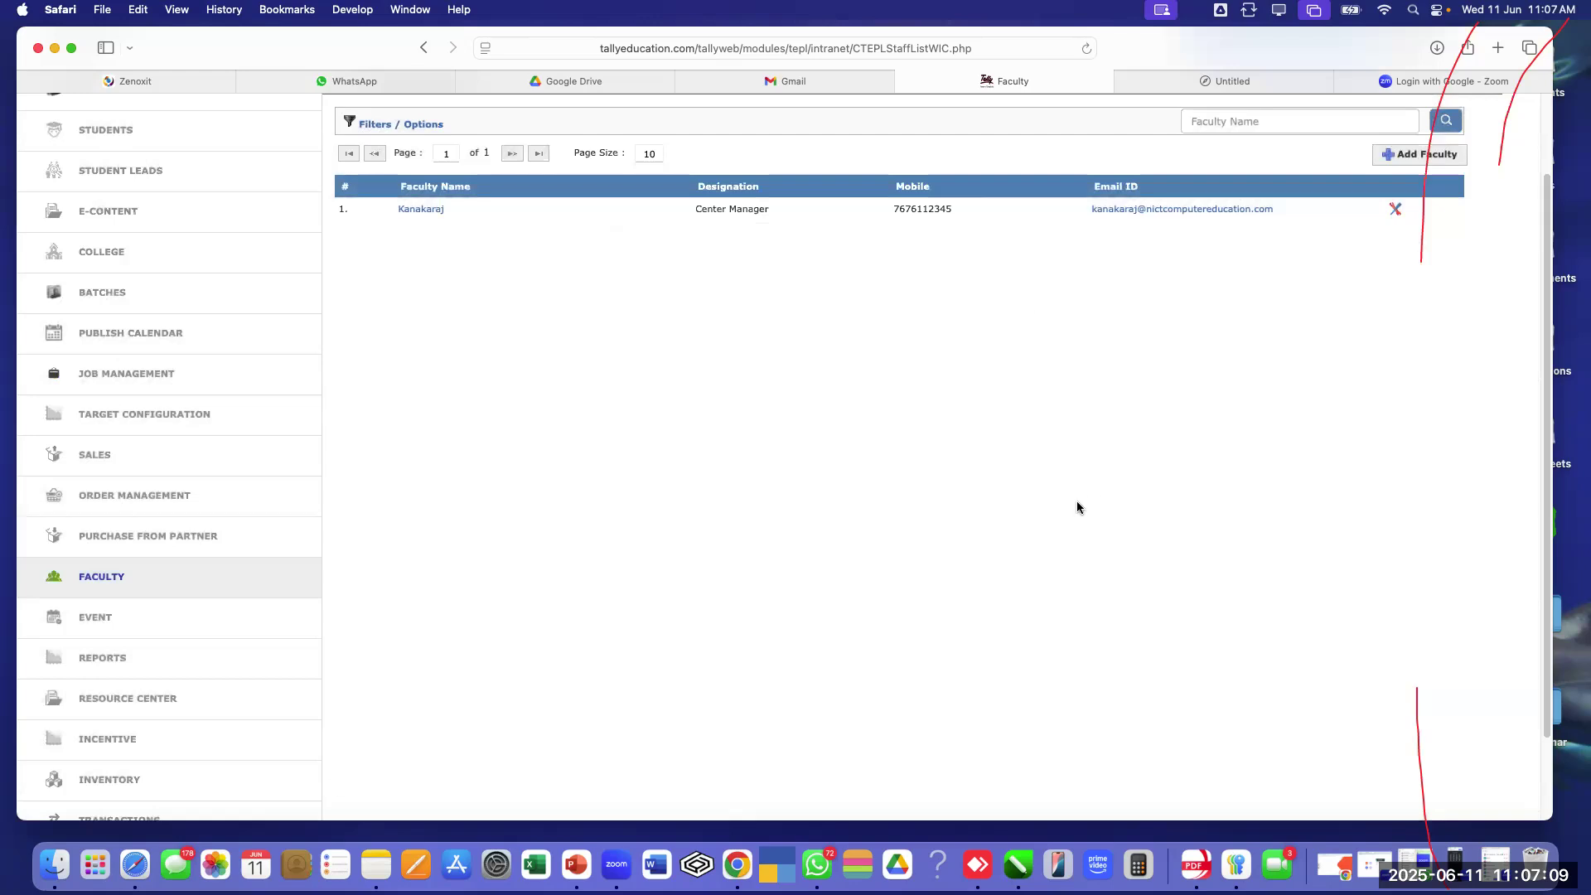
{"action": "scroll", "coordinate": [1078, 509], "scroll_direction": "up", "scroll_amount": 1}
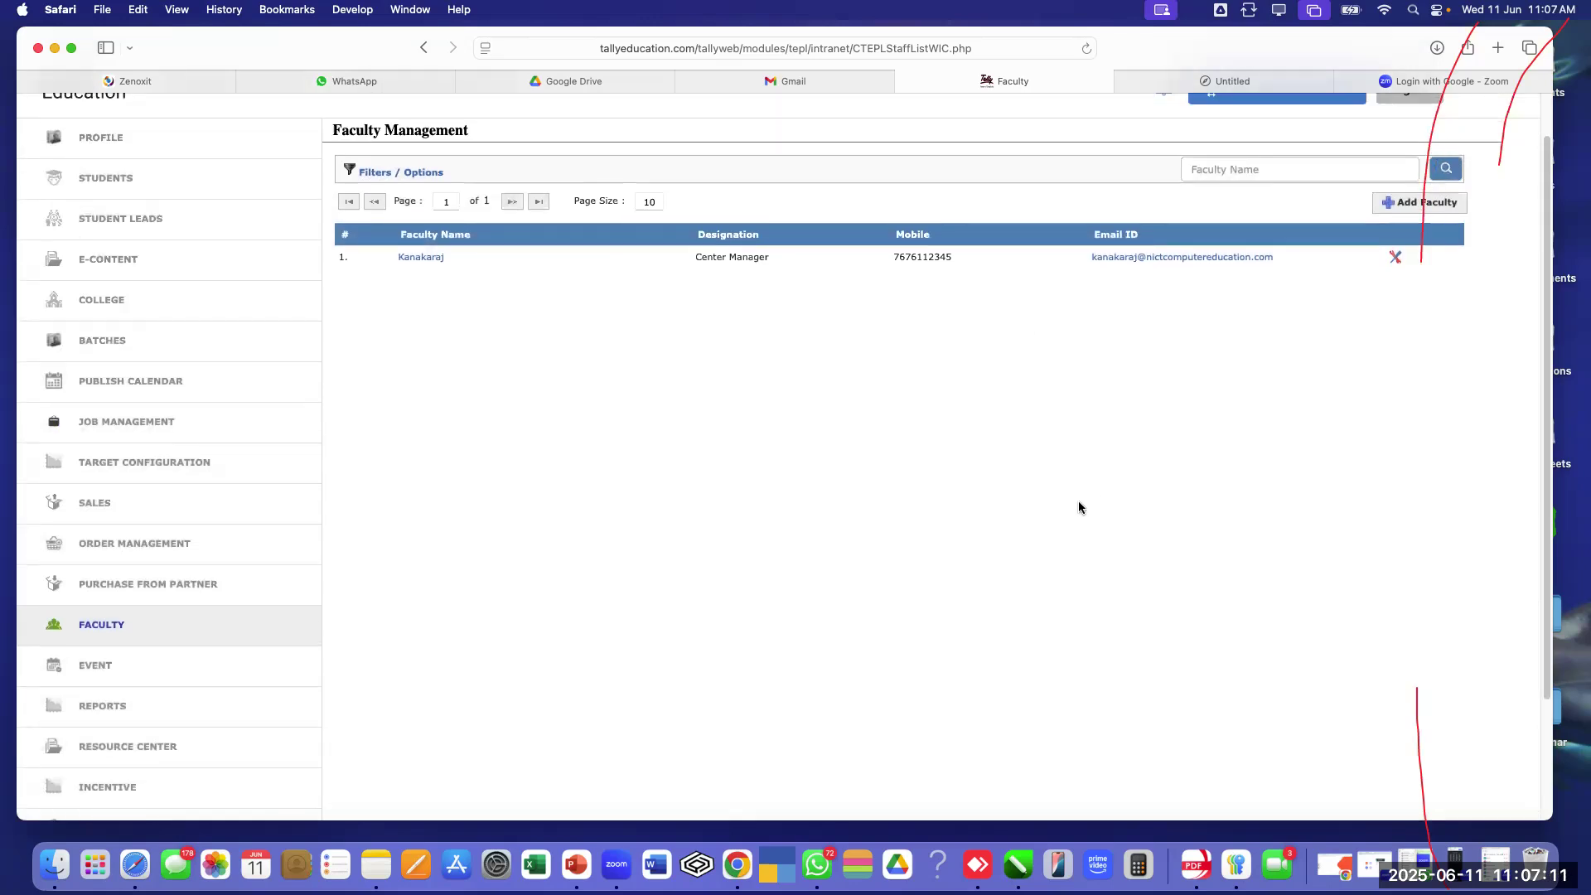